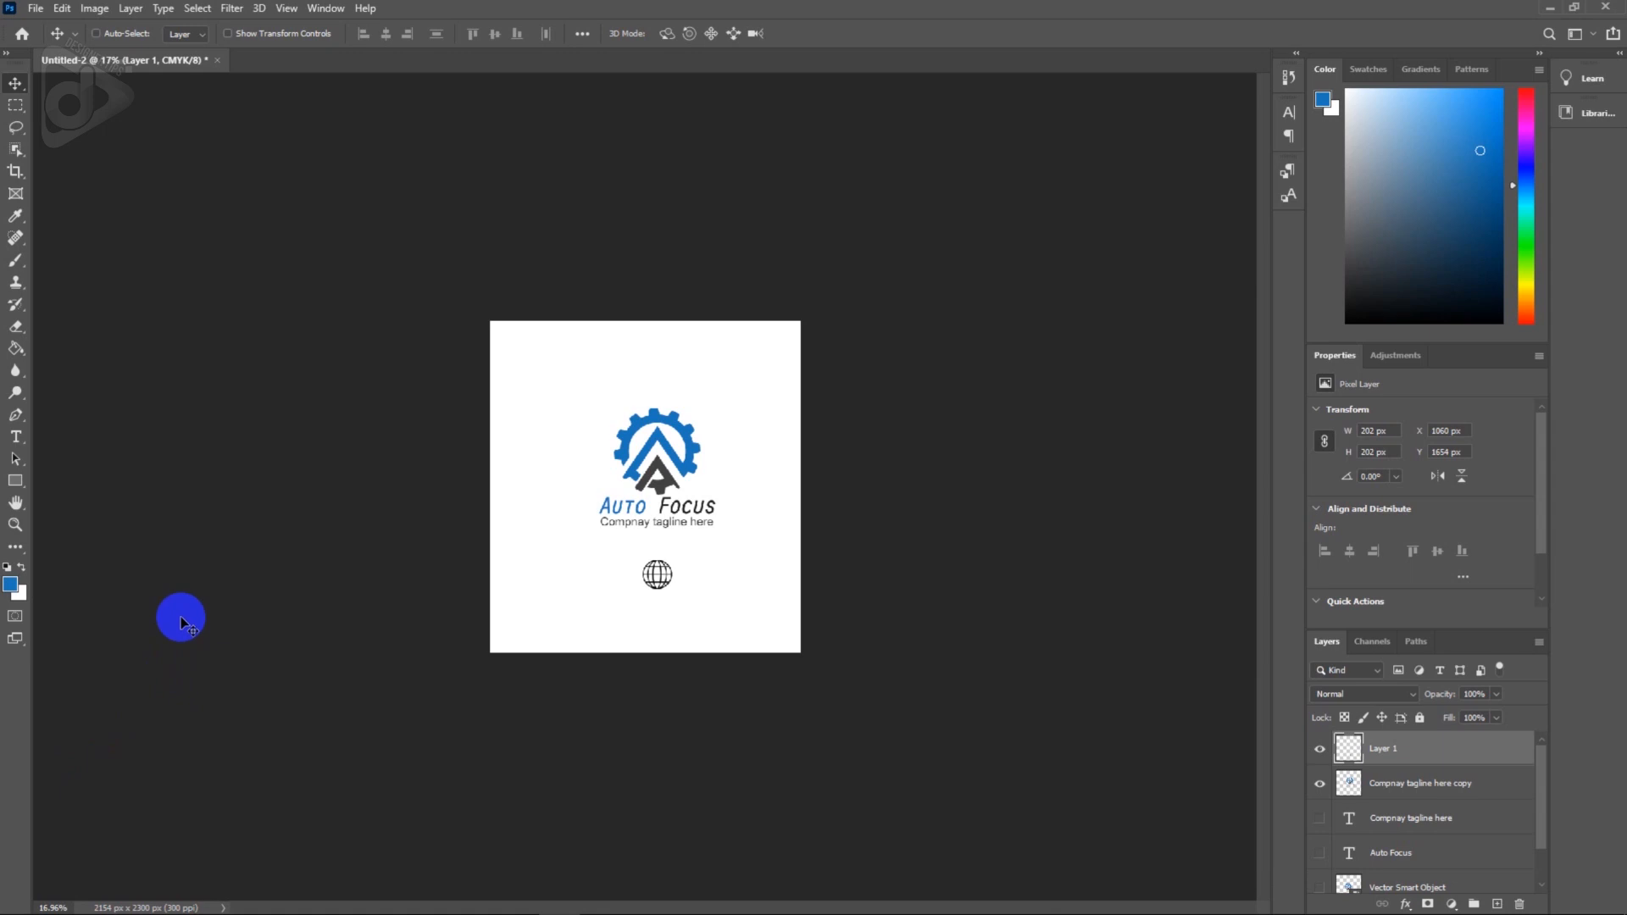
Start a new document and name it "Business card".
left_click(36, 9)
left_click(46, 27)
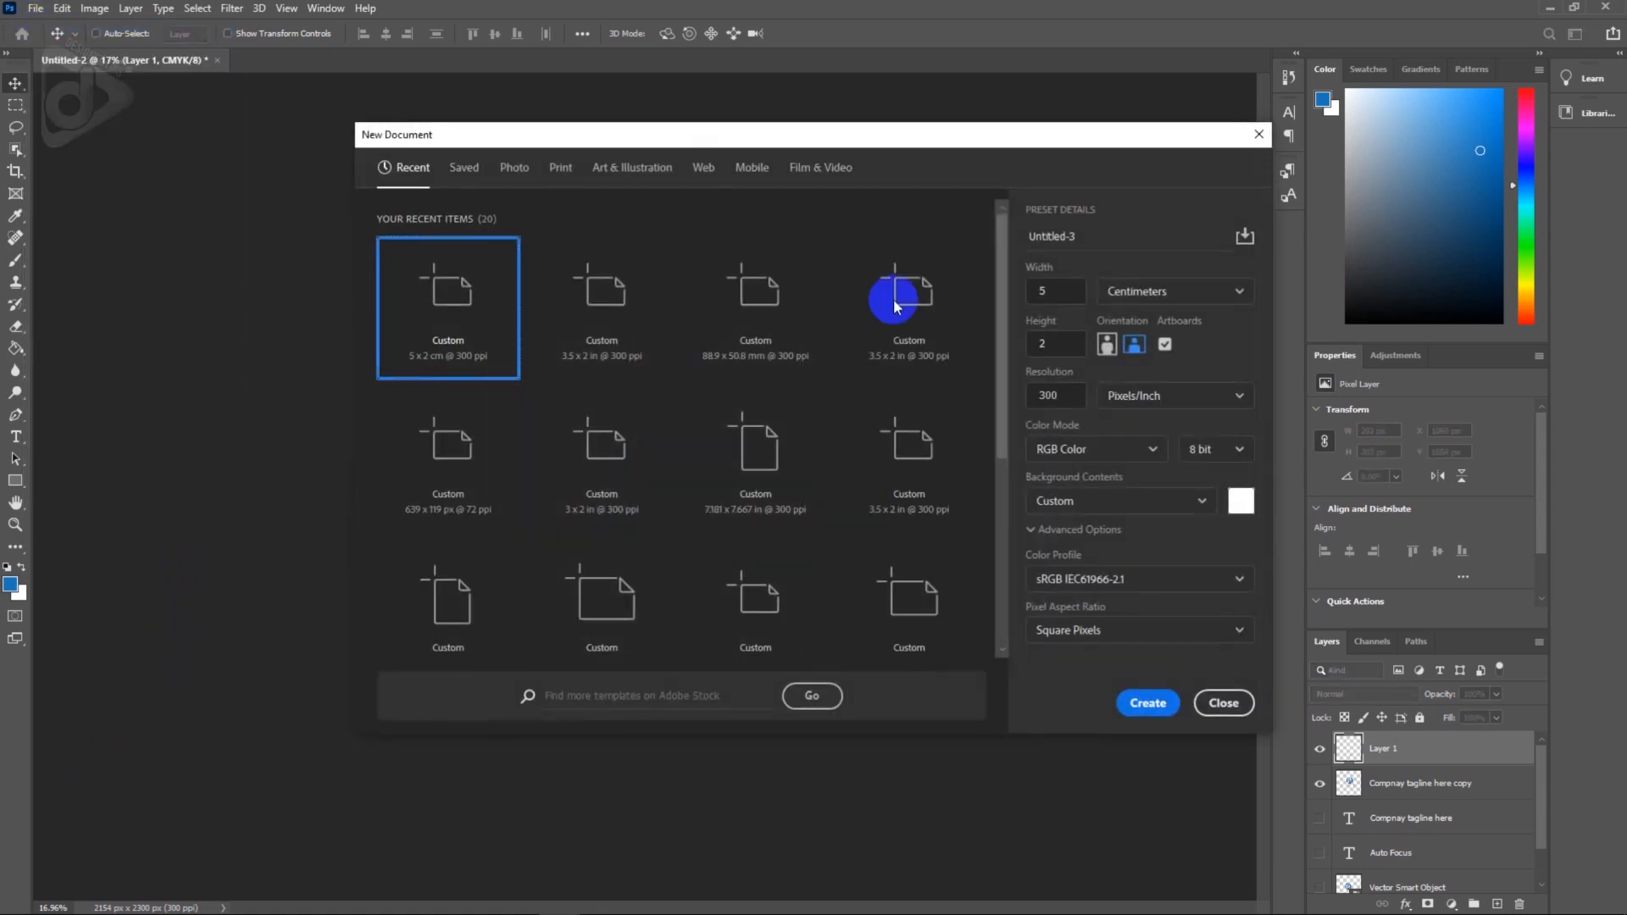
left_click(1095, 247)
double_click(1094, 247)
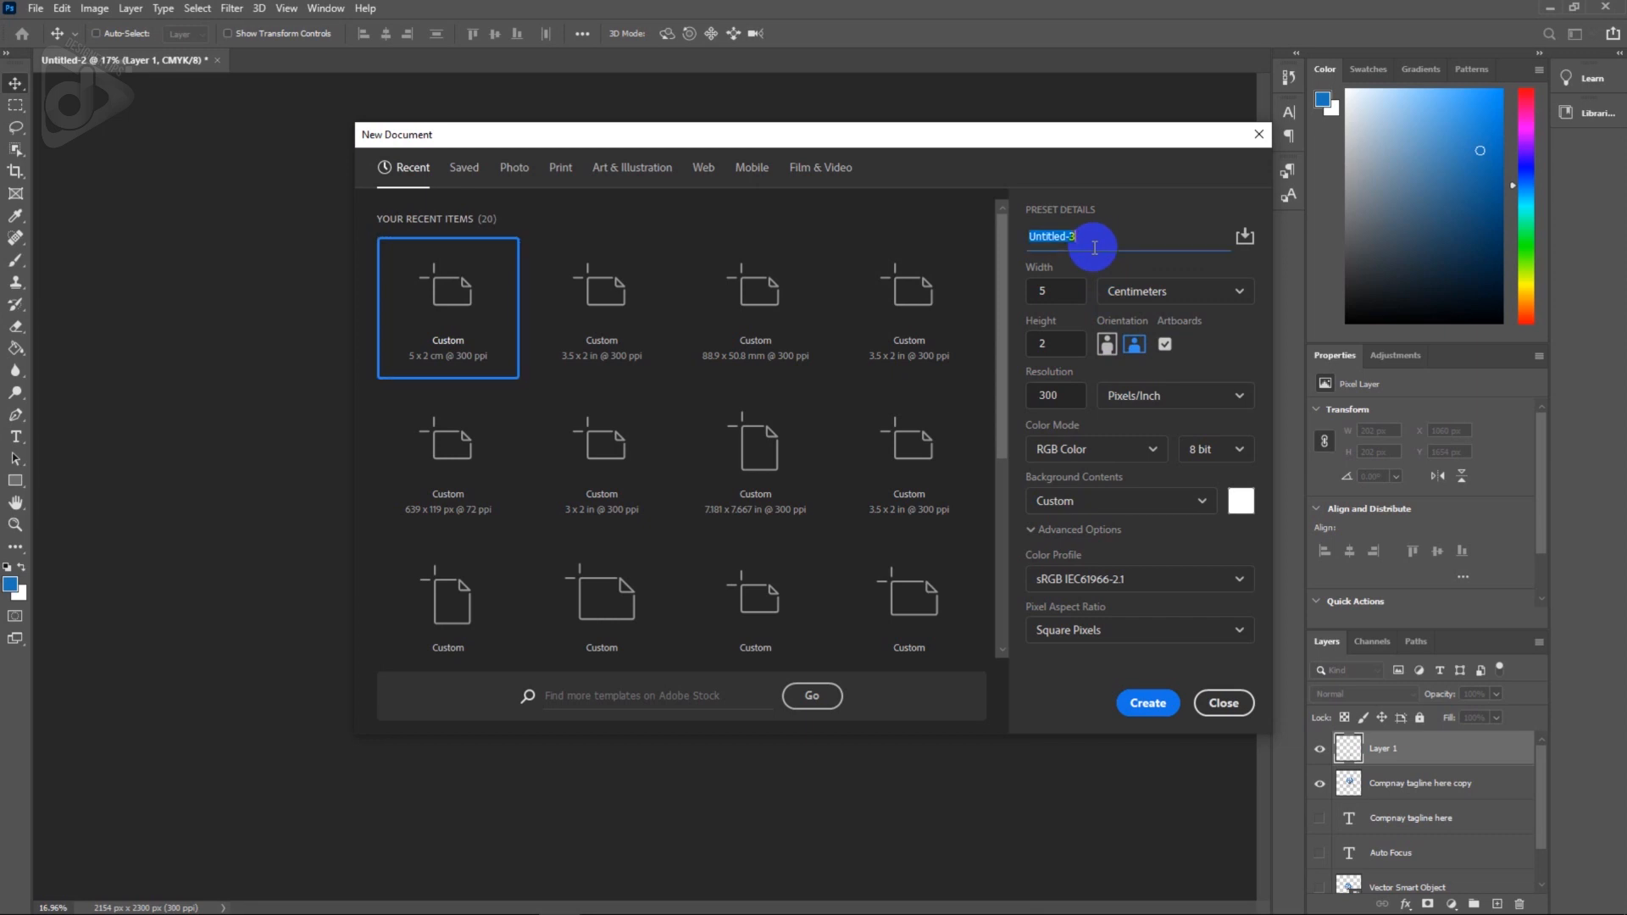
type("Business card")
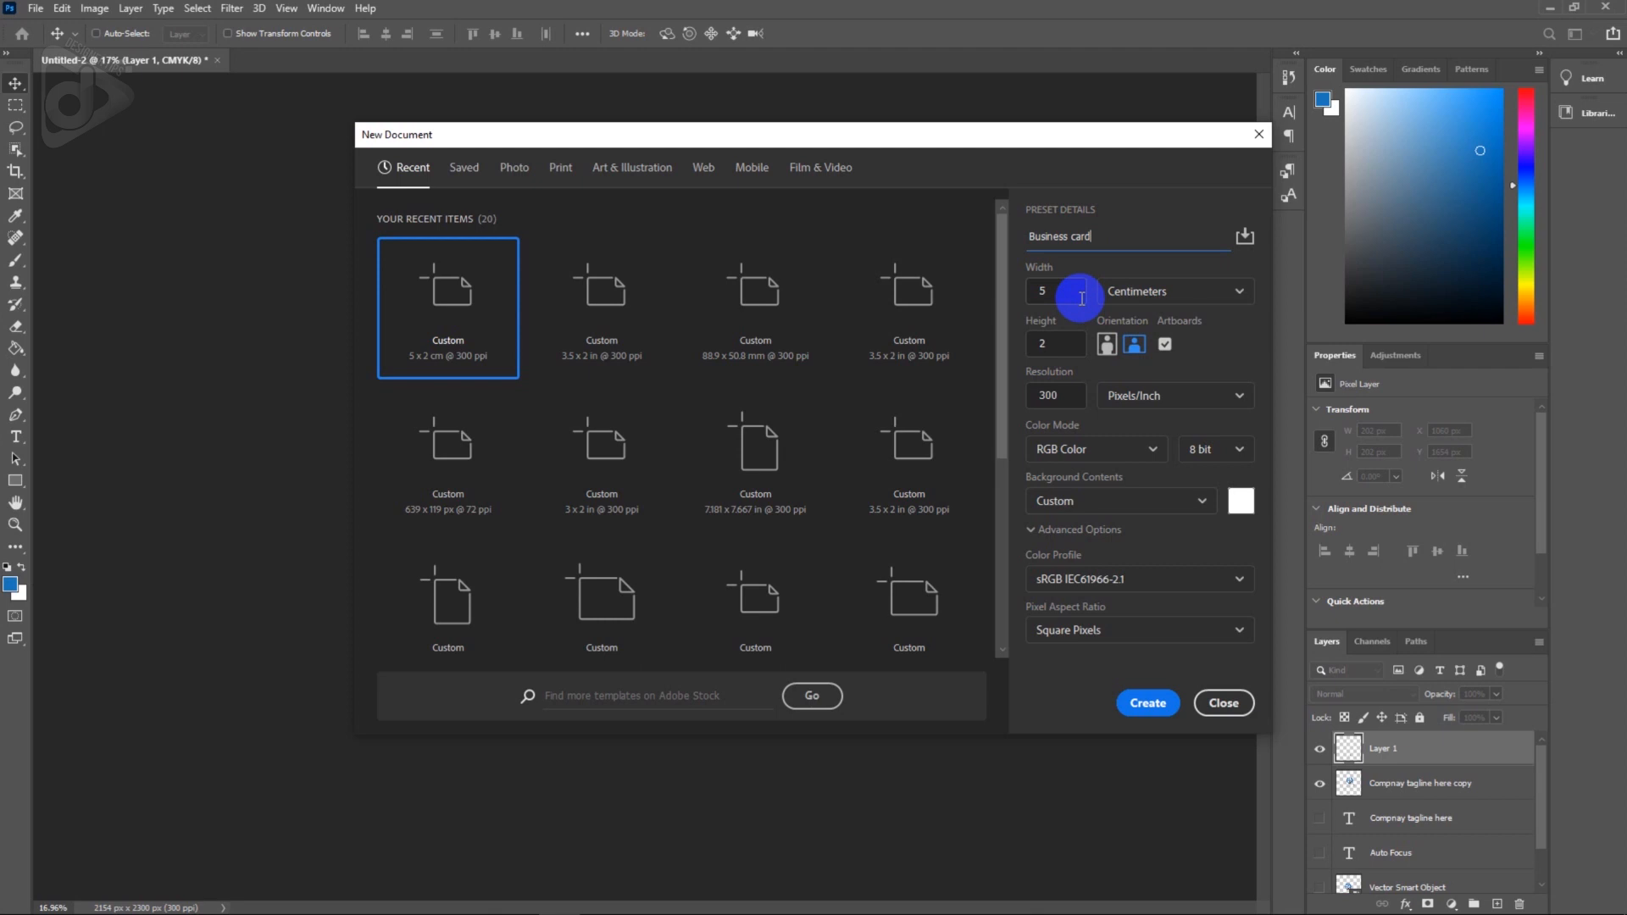
Set the new document's units to inches, with a width of 3.5 and a height of 2.
left_click(1131, 293)
left_click(1123, 355)
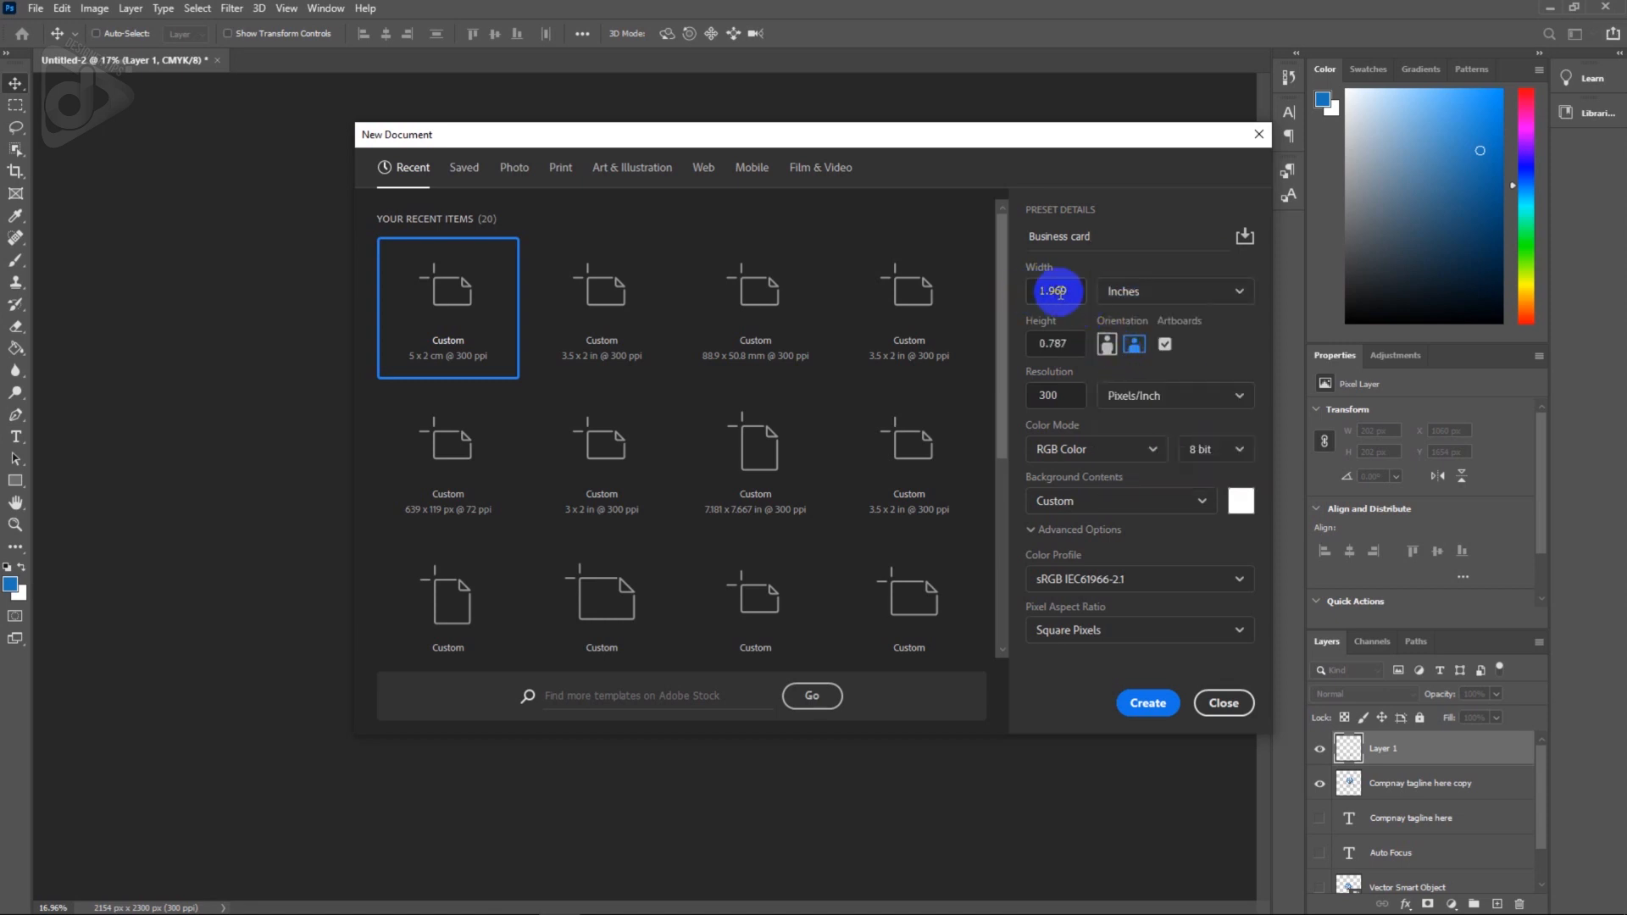
left_click_drag(1077, 291, 1031, 290)
type("3.5")
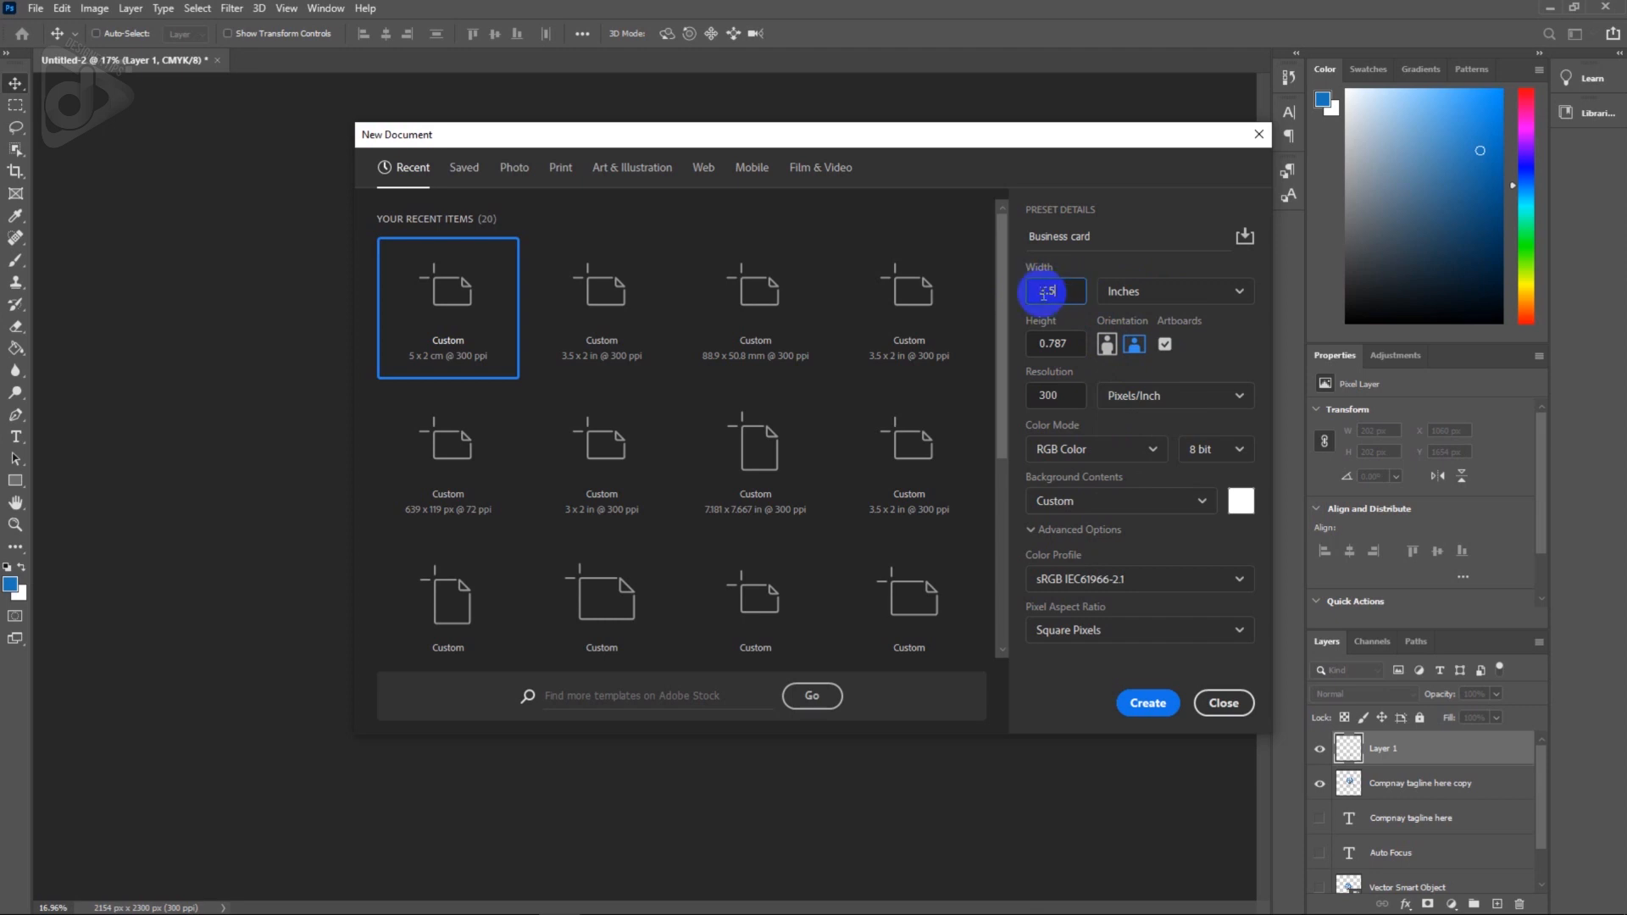
left_click_drag(1070, 342, 1042, 336)
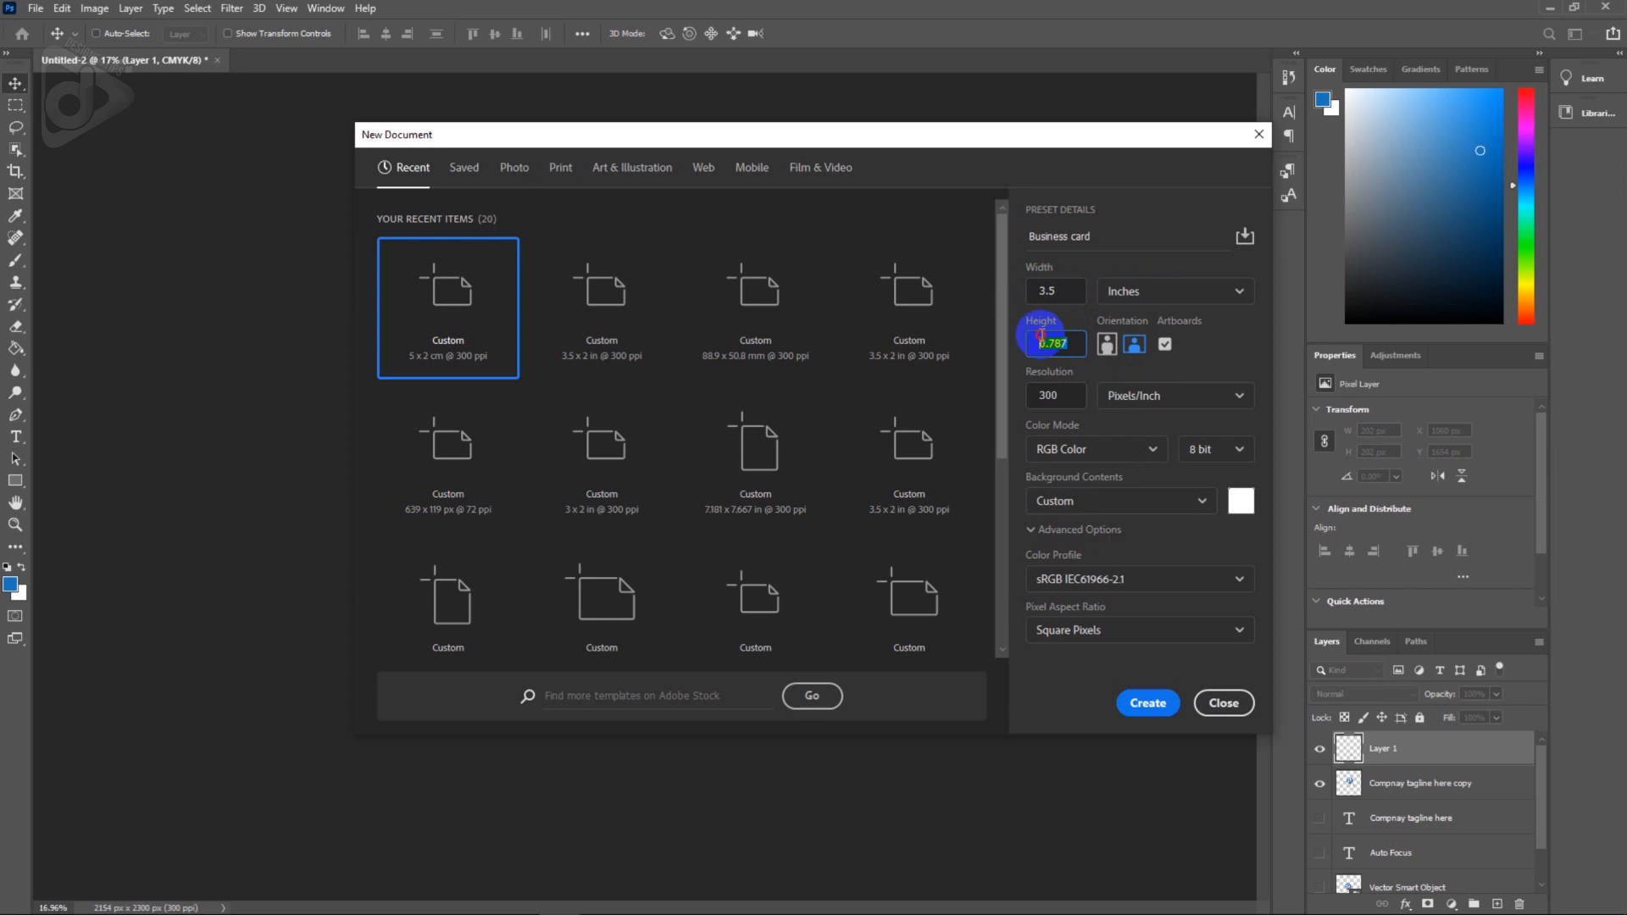
type("2")
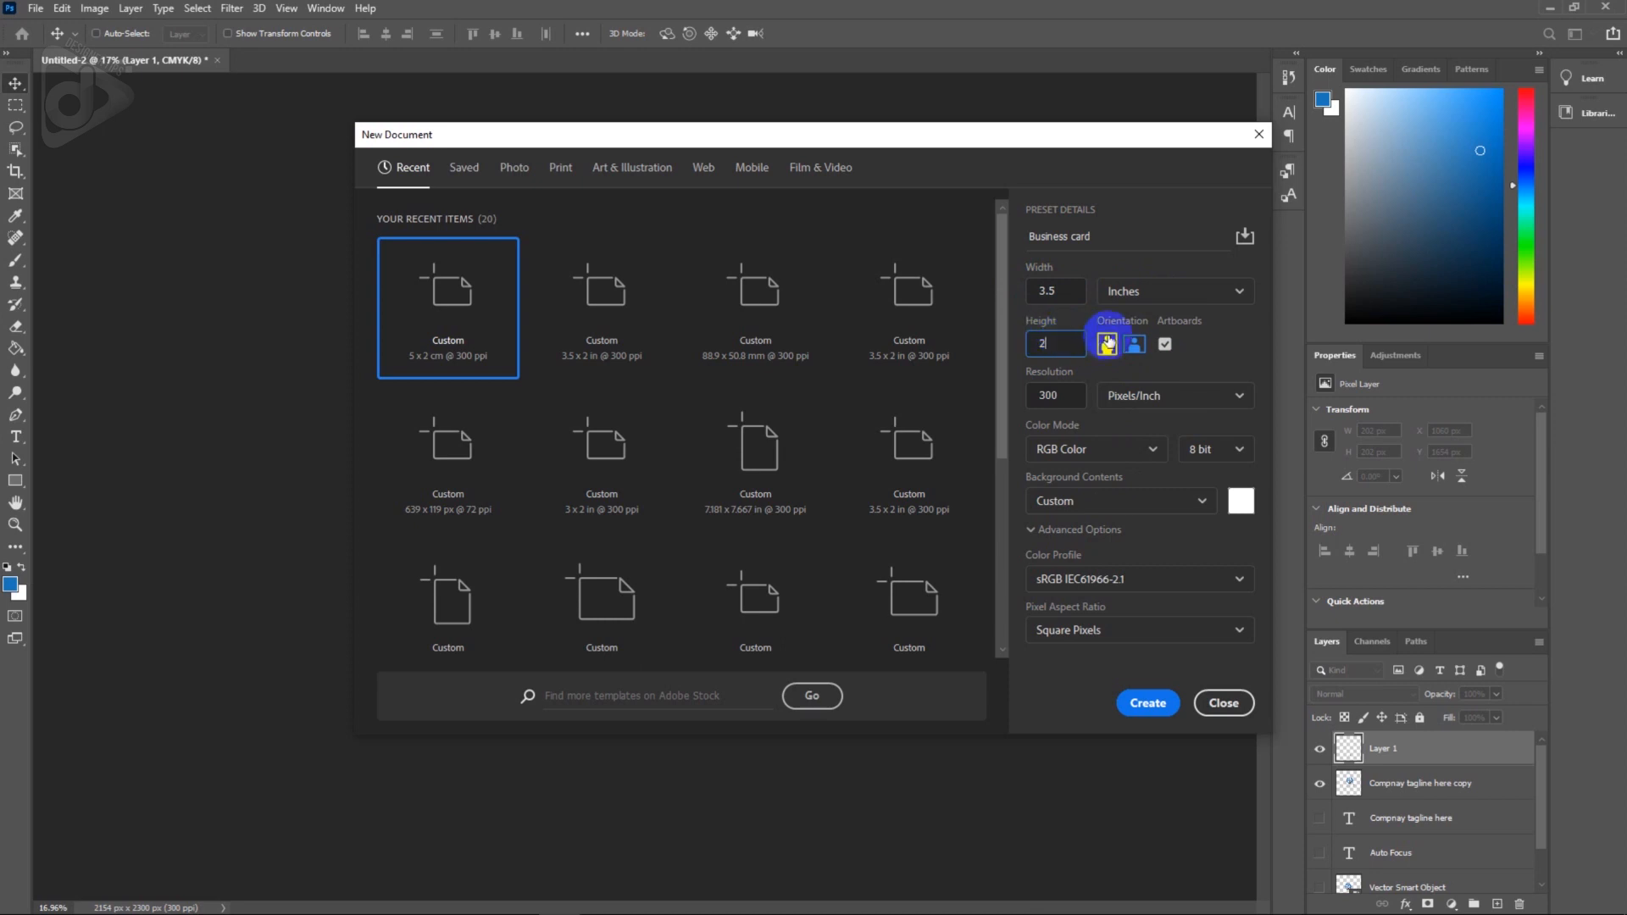
Keep artboards enabled for the business card document and create it.
left_click(1165, 345)
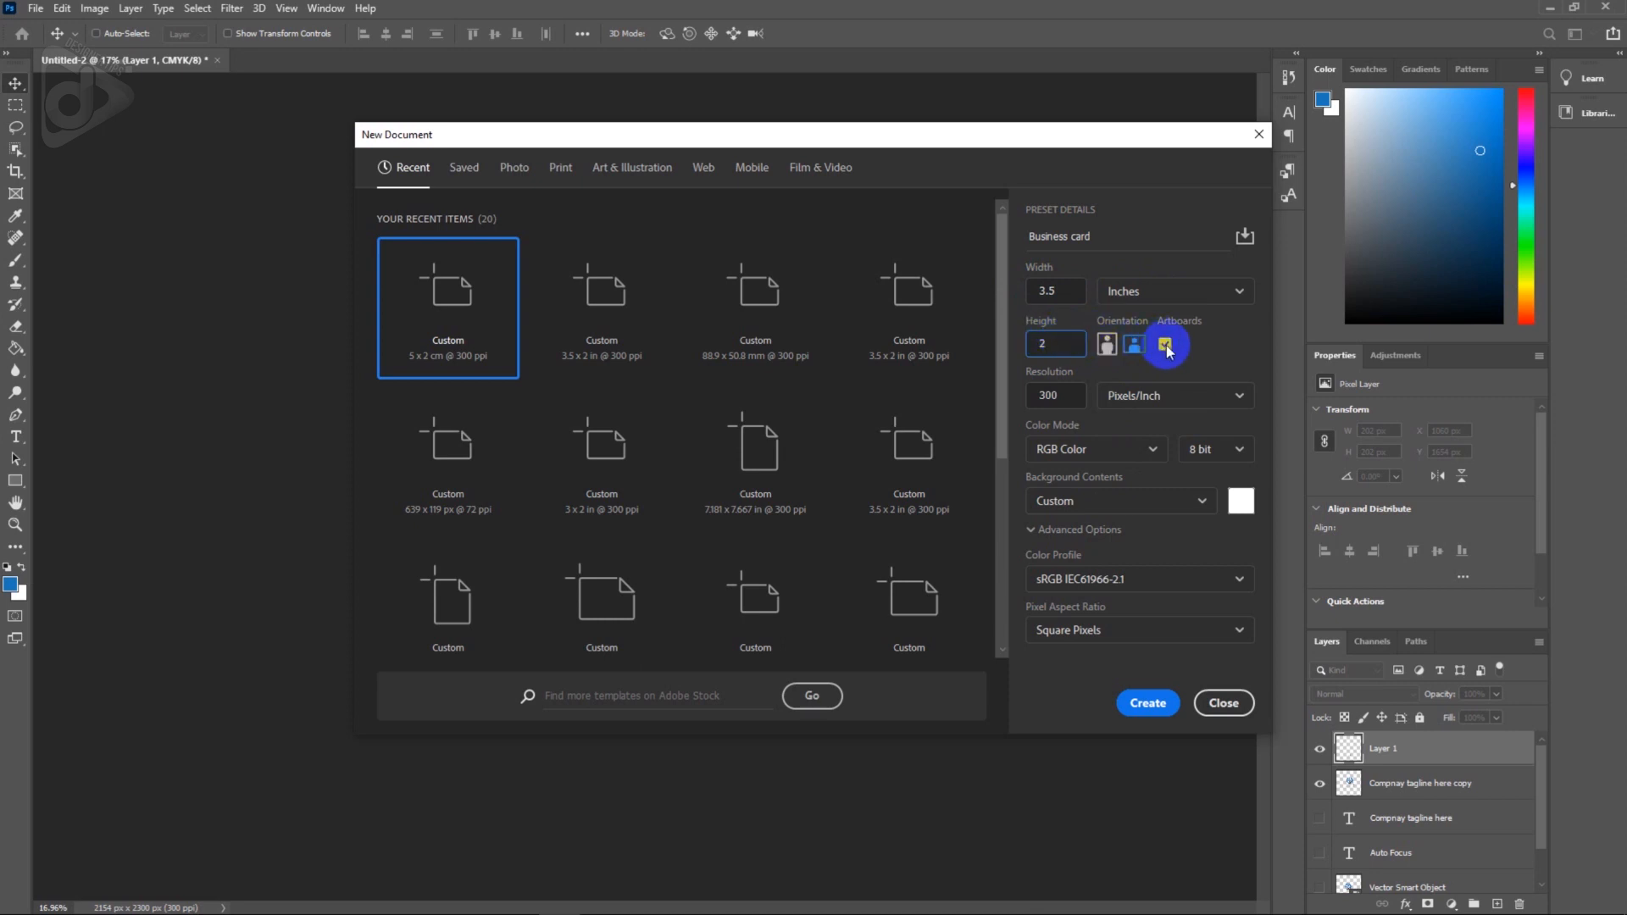
left_click(1166, 345)
left_click(1166, 346)
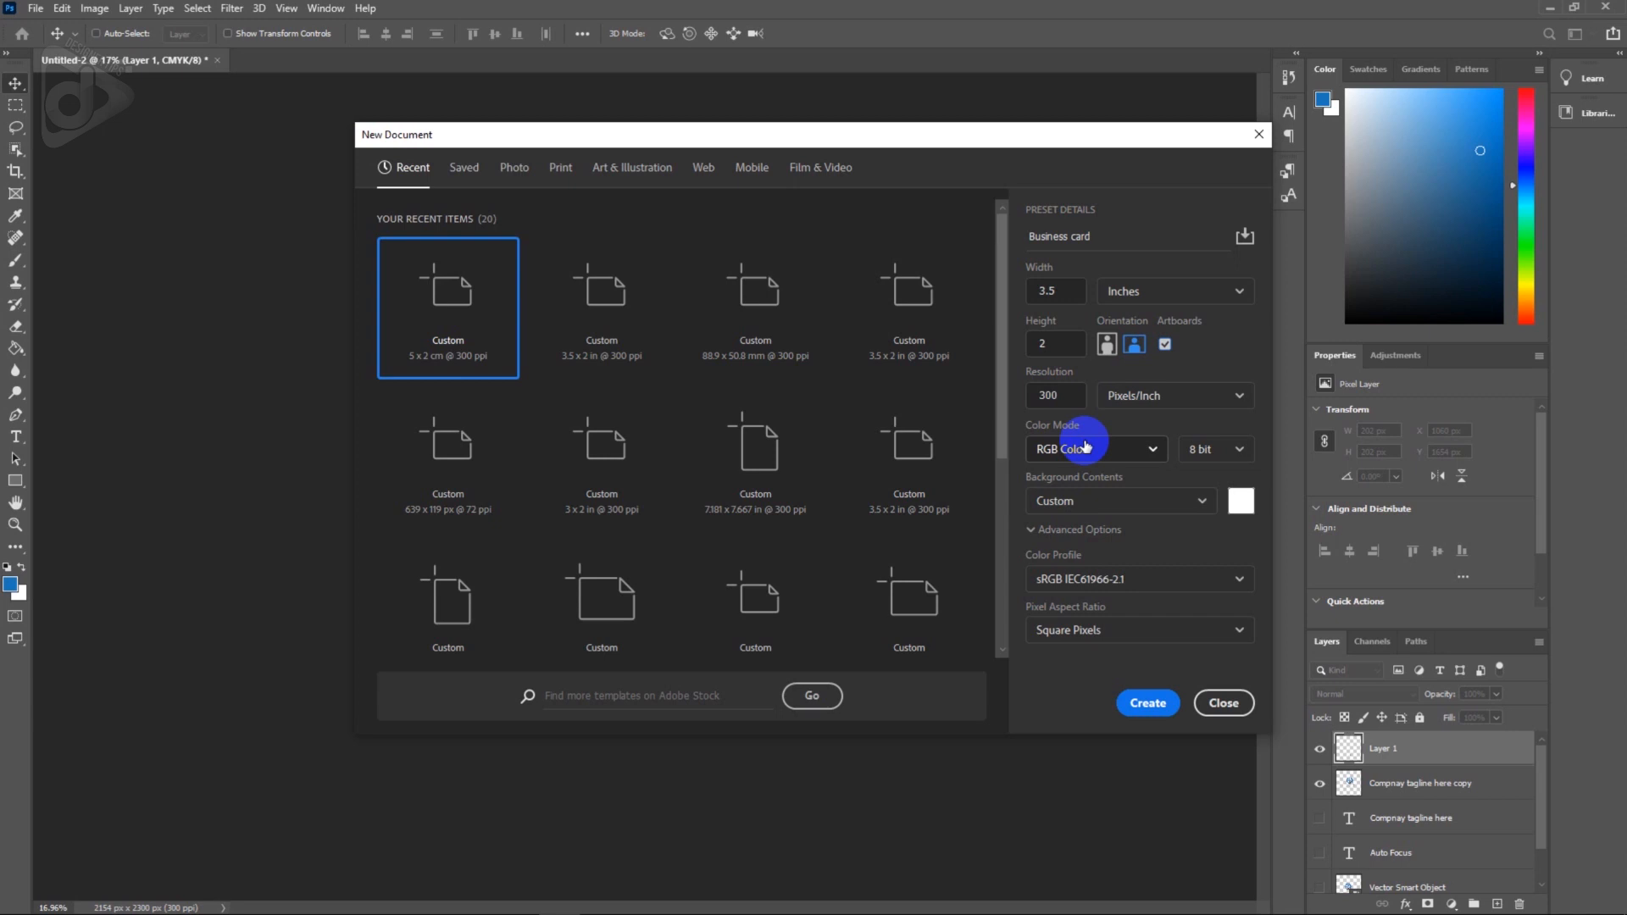
left_click(1147, 703)
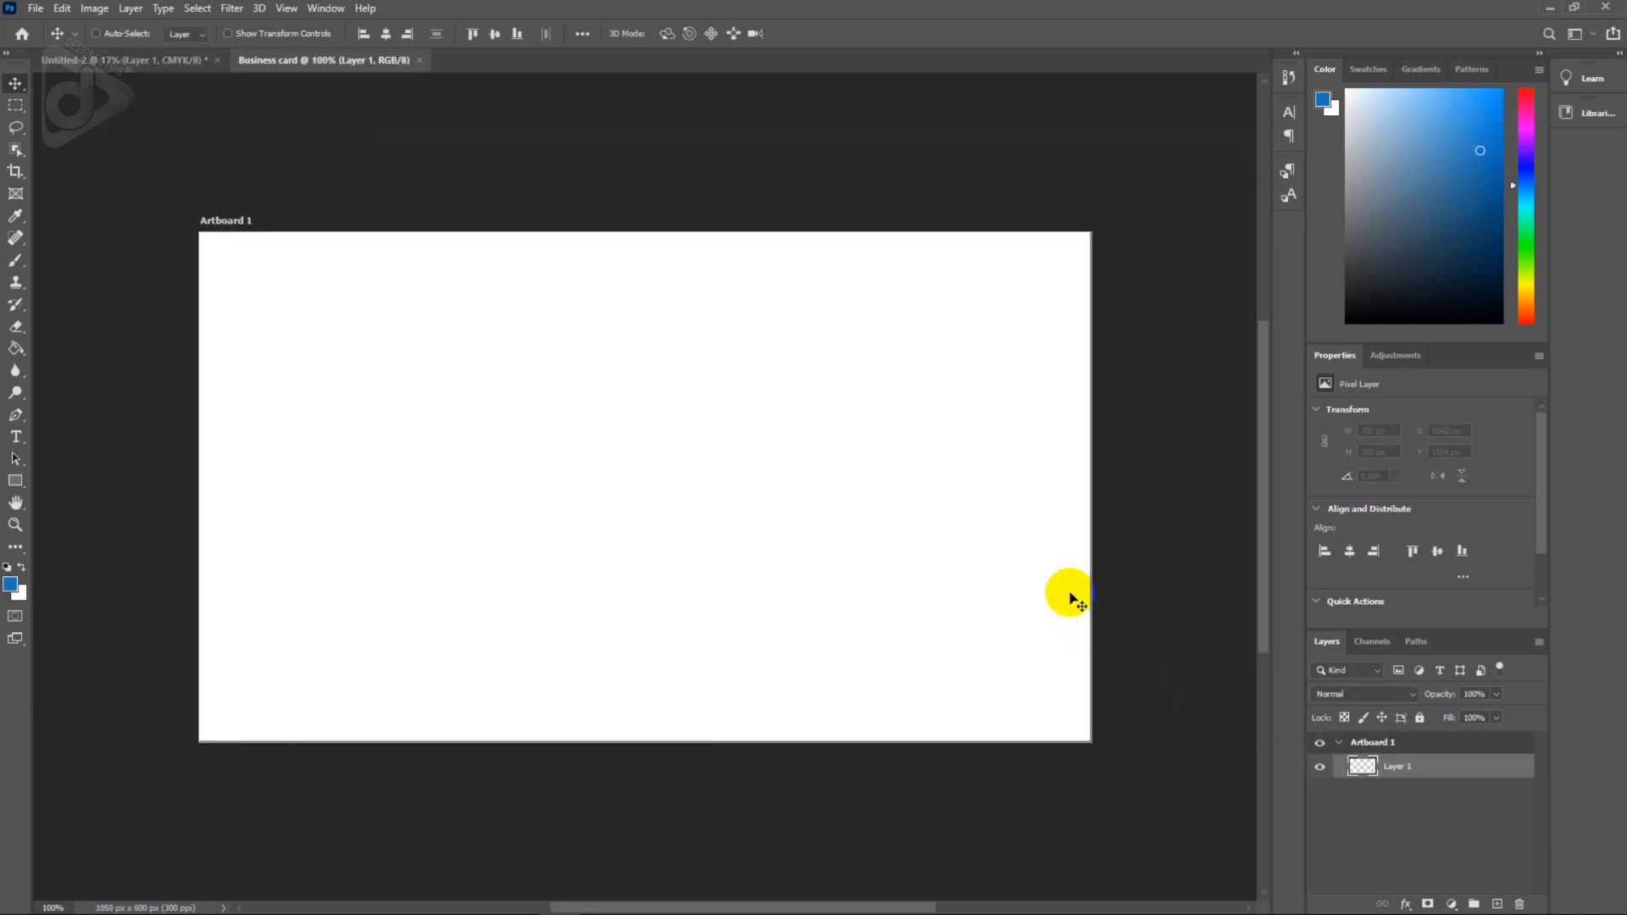
Add a second 1050 × 600 px artboard directly to the right of Artboard 1 with the Artboard tool.
scroll(741, 393, "down", 5)
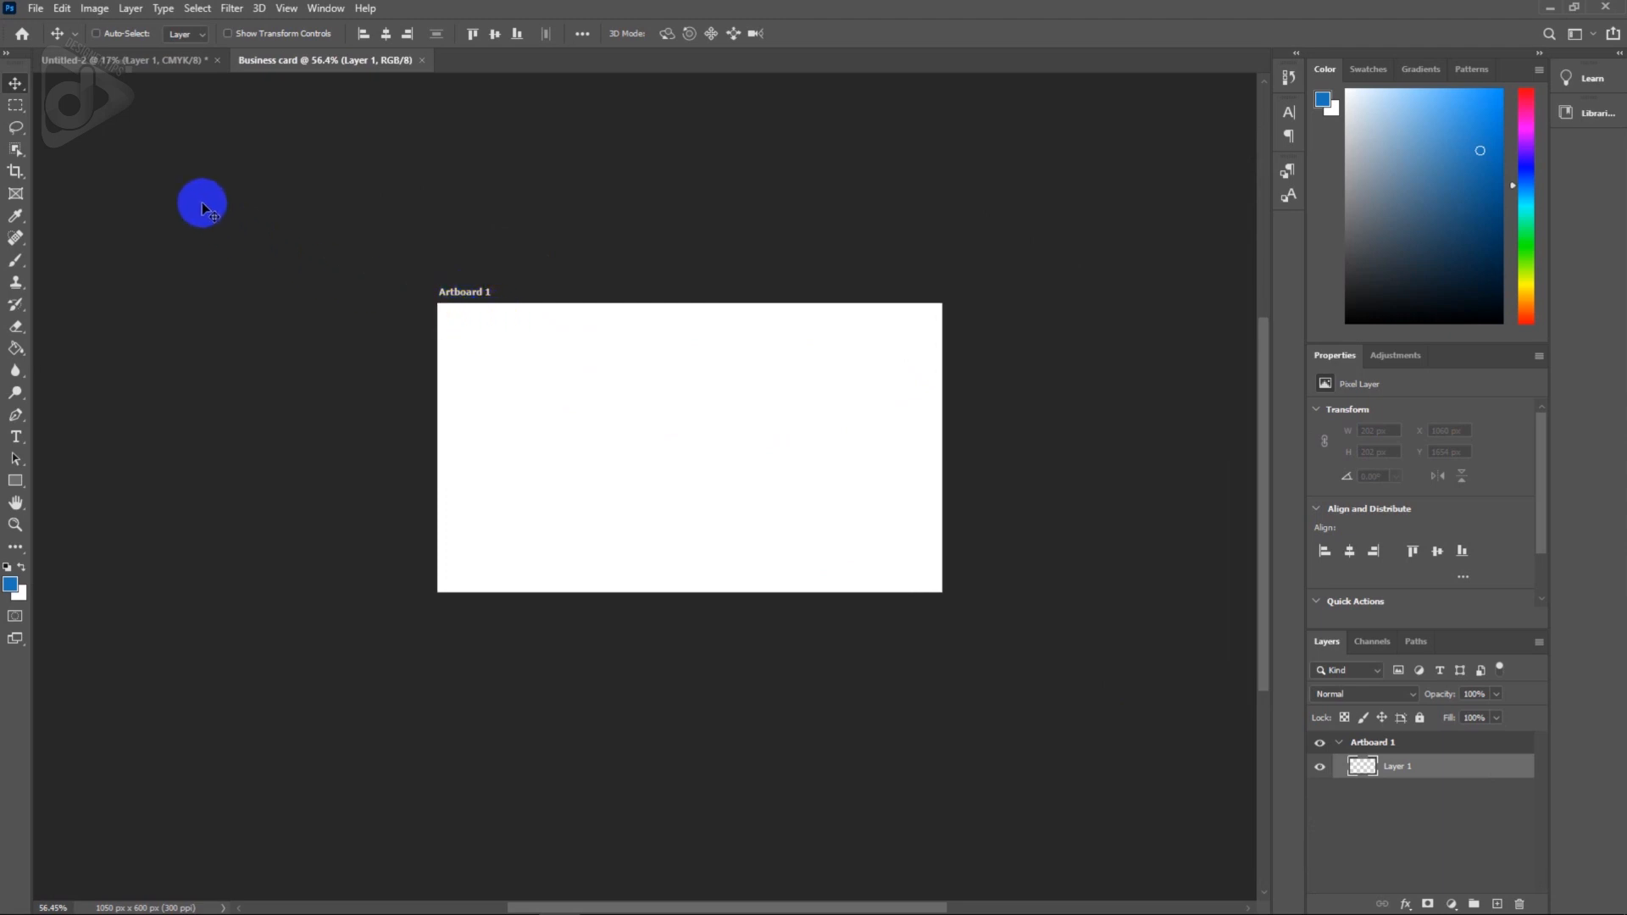
left_click(16, 87)
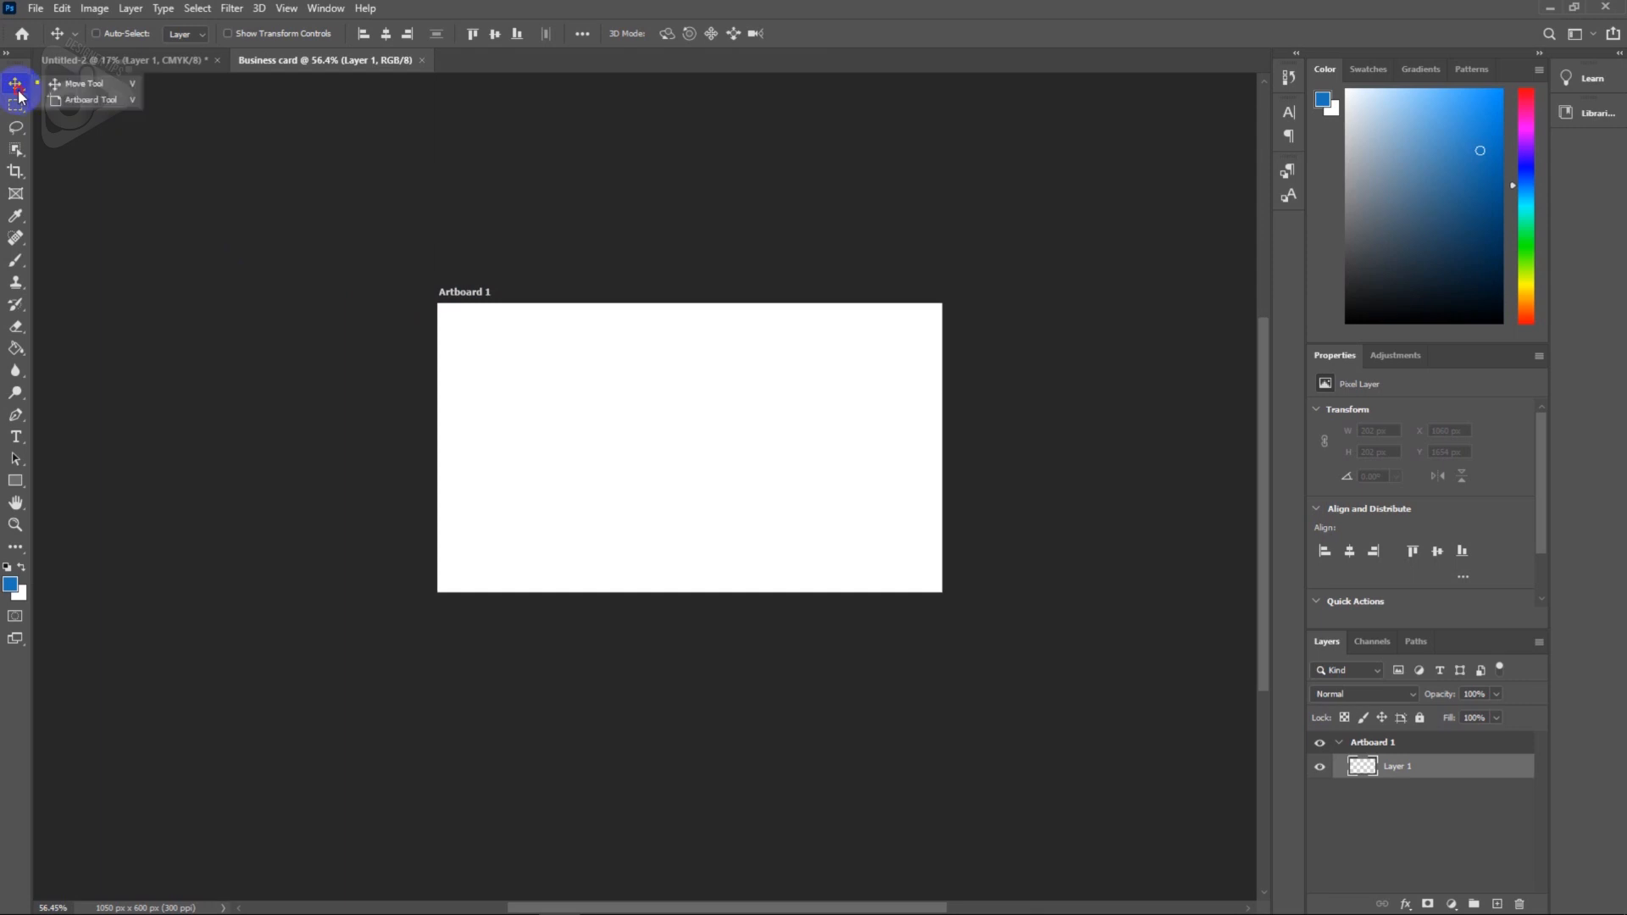
left_click(59, 100)
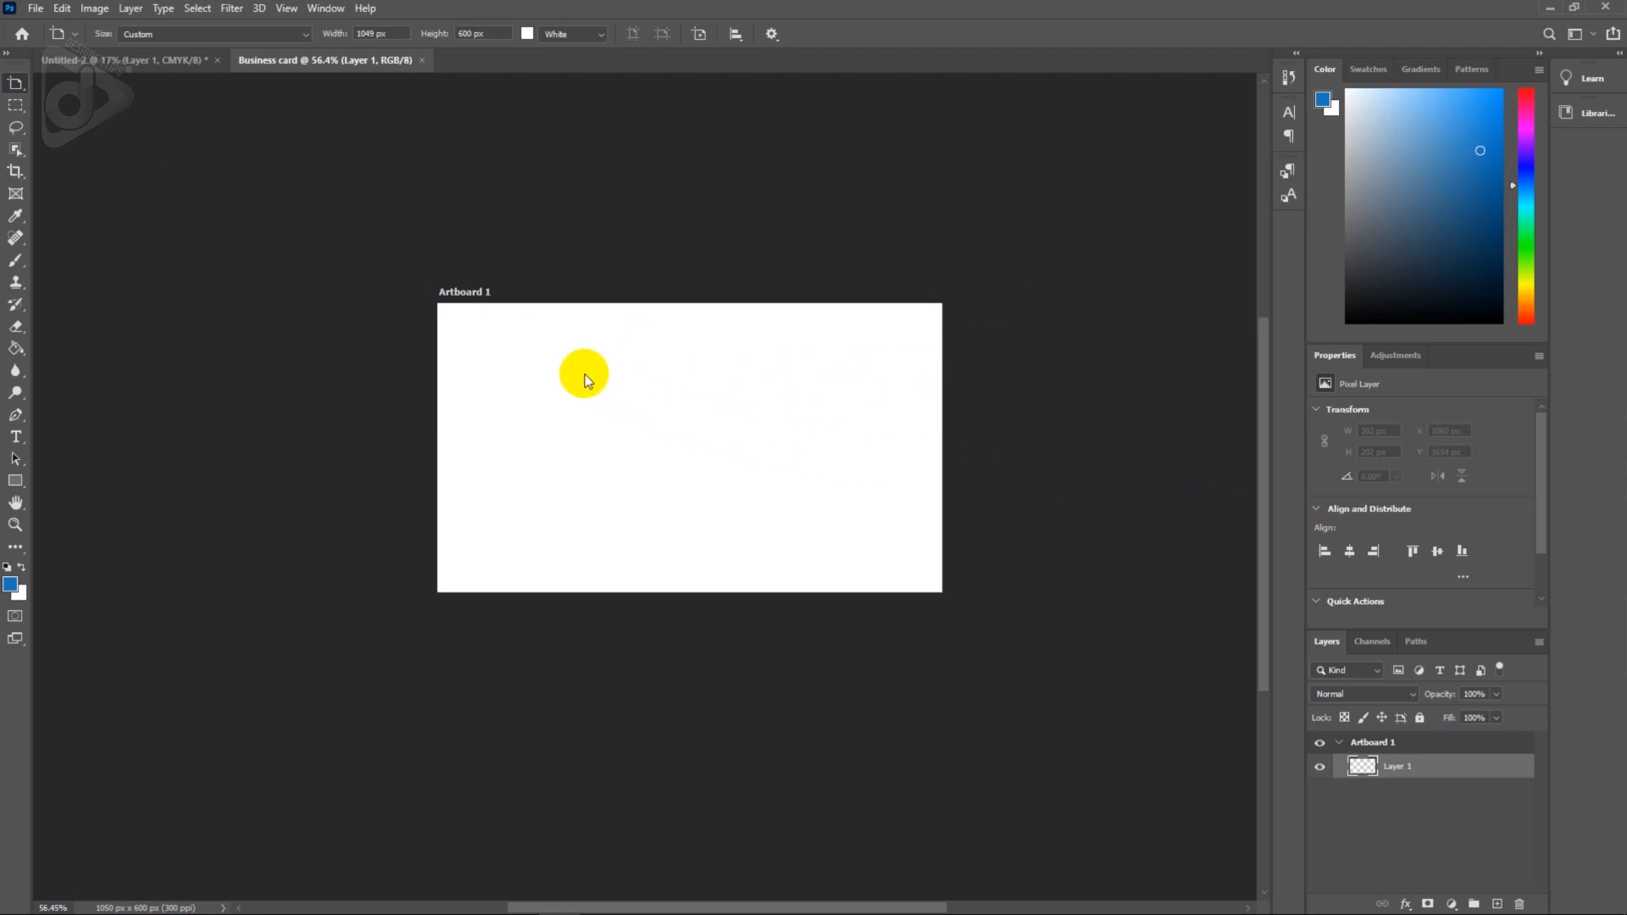
left_click_drag(448, 300, 456, 311)
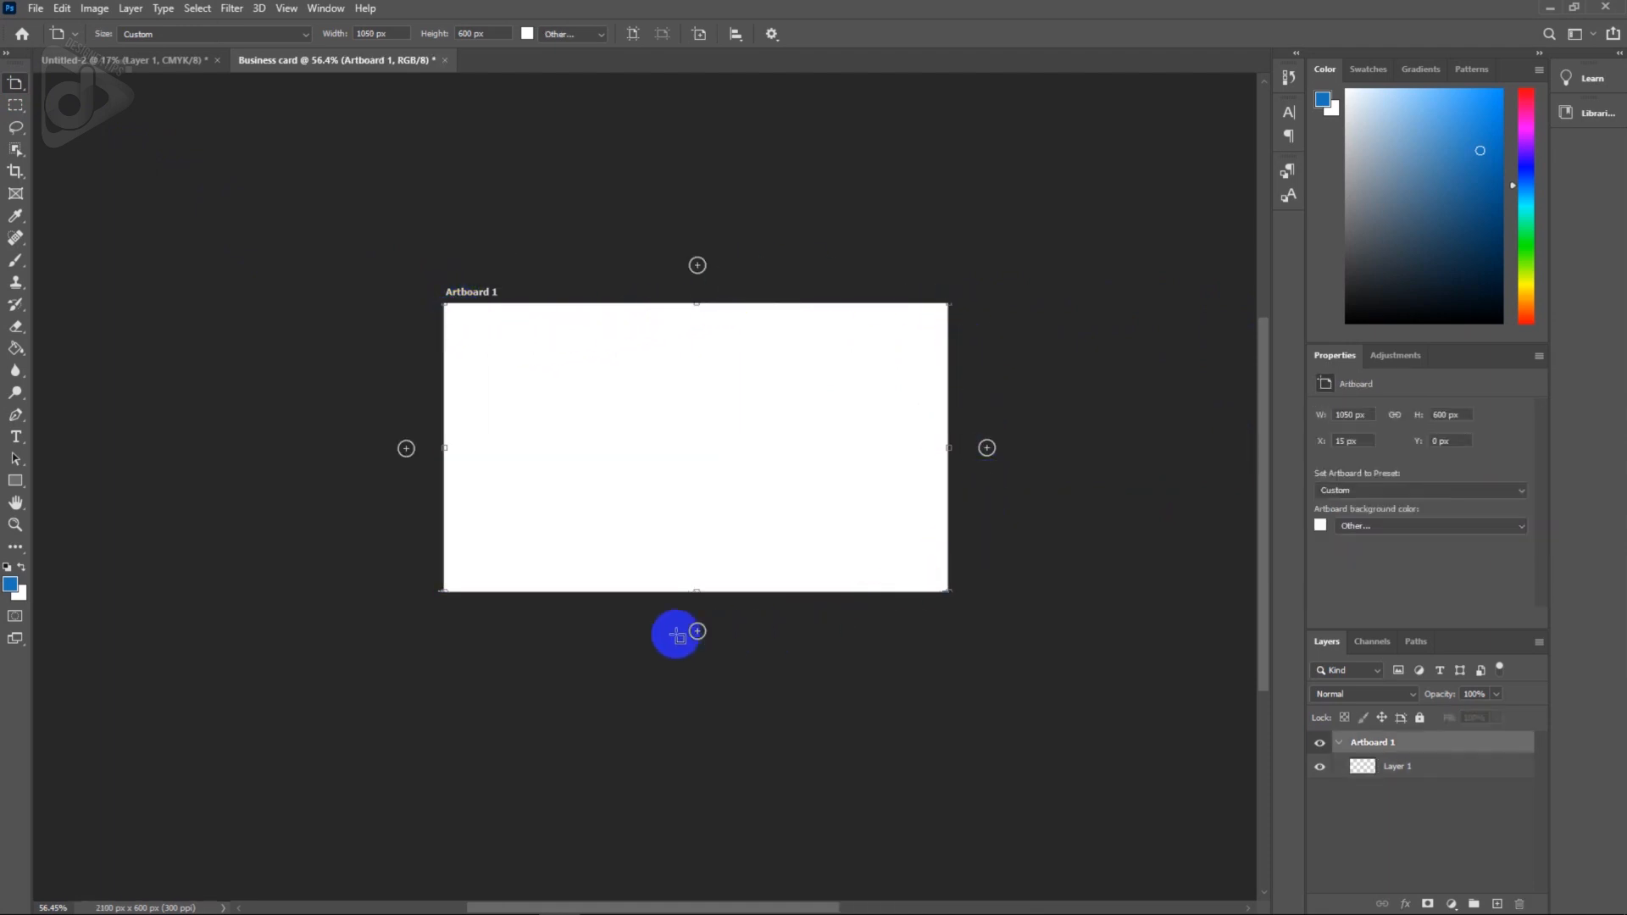
left_click(987, 448)
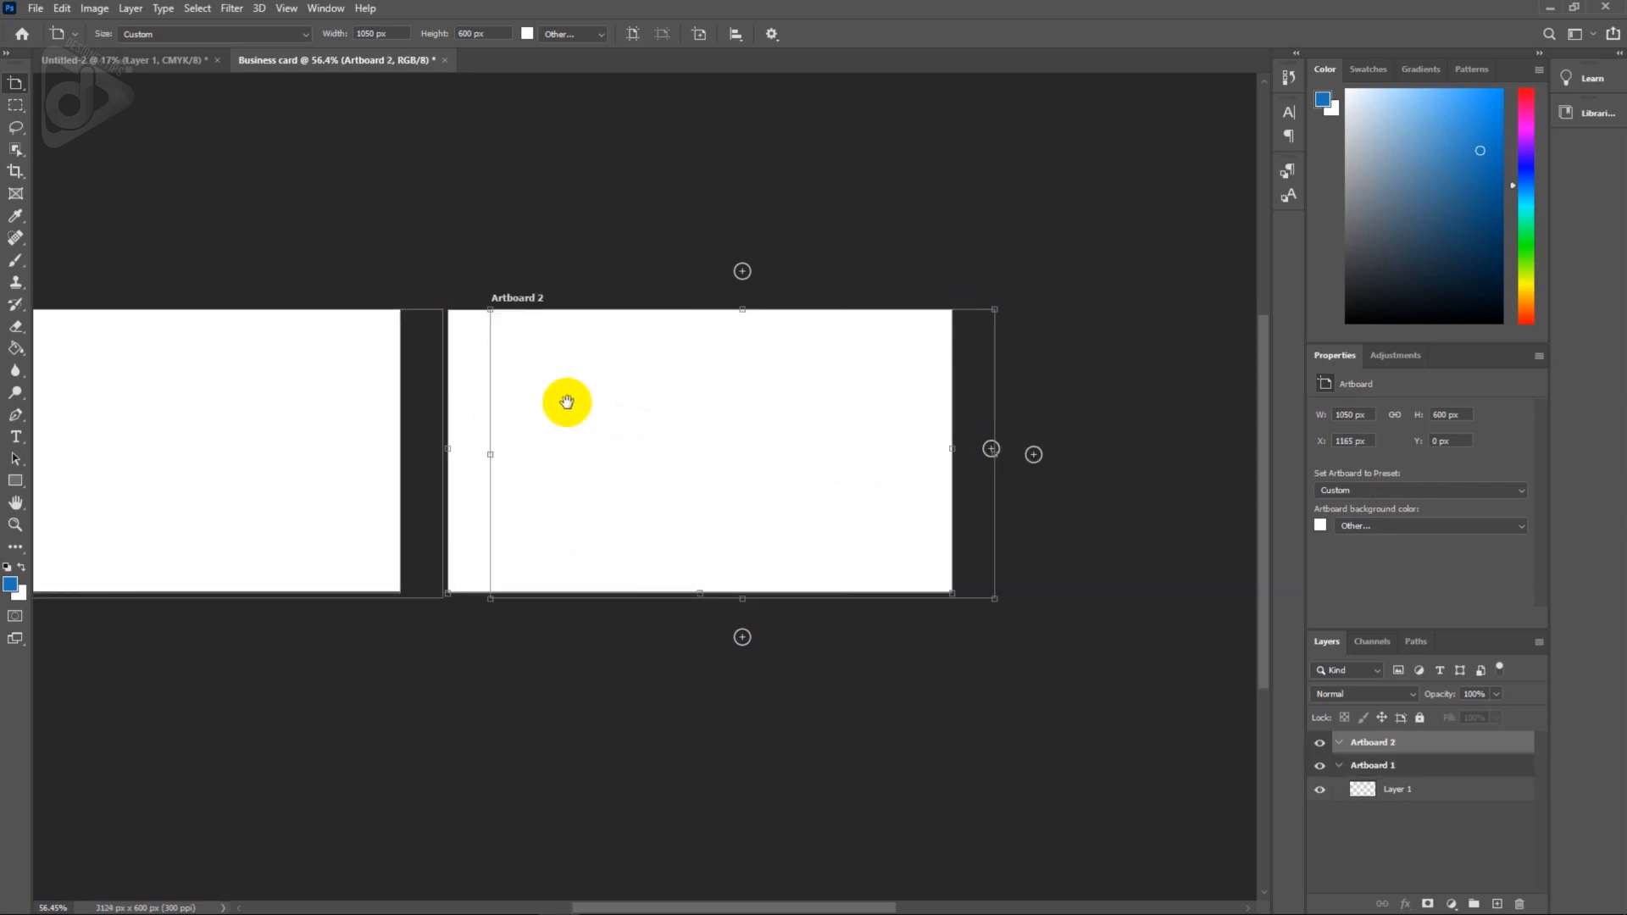
Fill Layer 1 of Artboard 1 with the blue foreground colour.
left_click_drag(567, 402, 814, 440)
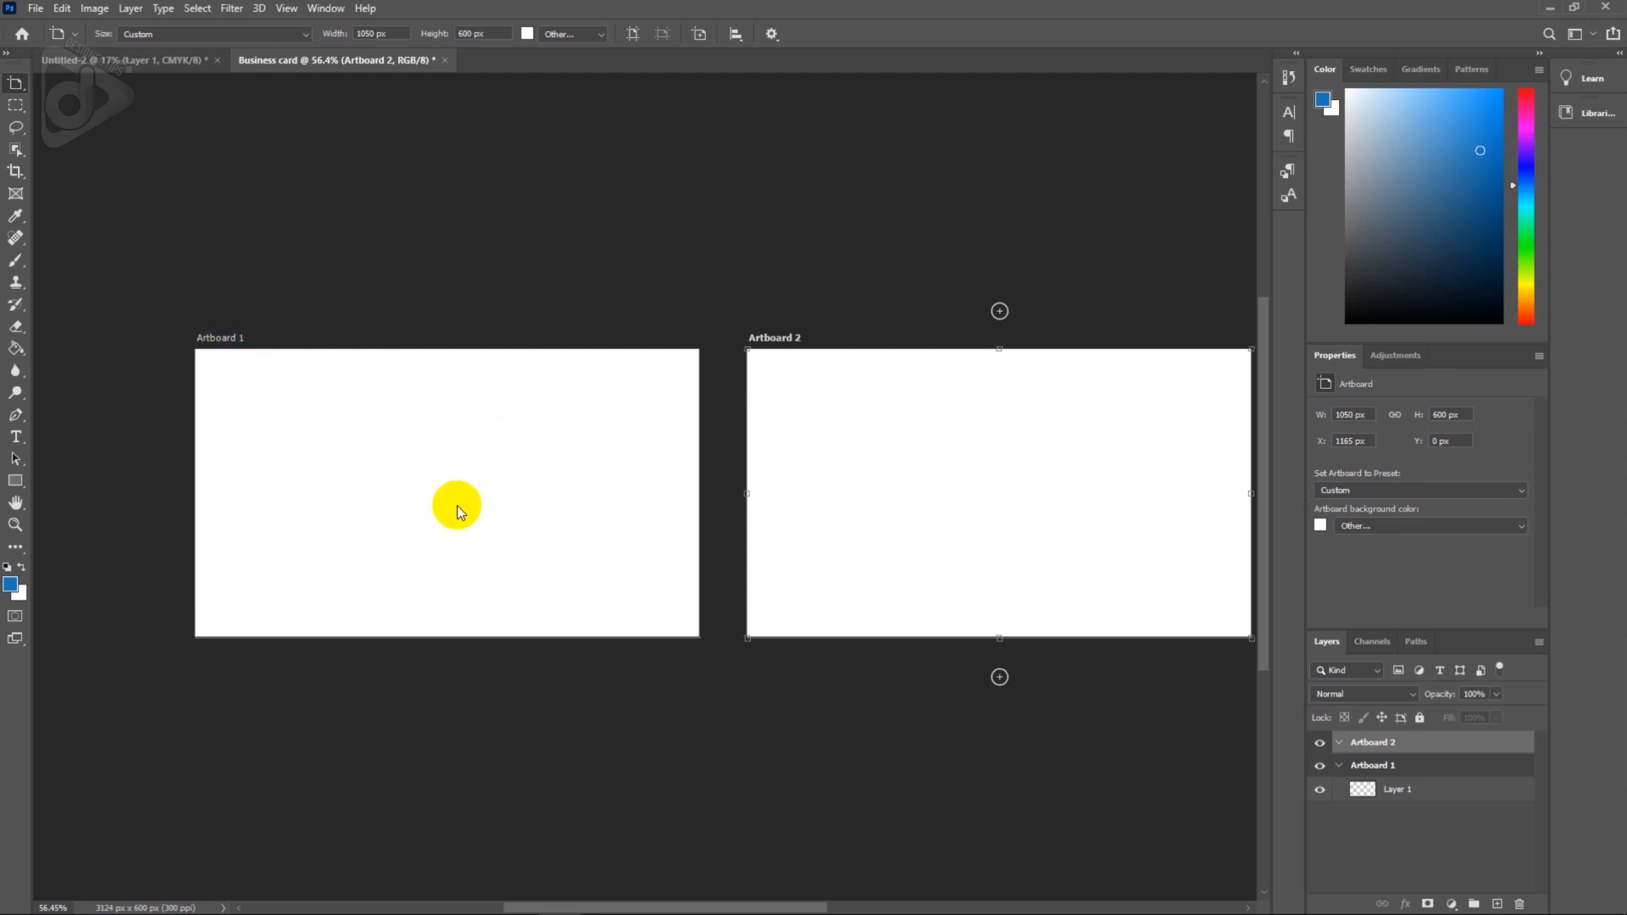
left_click(1429, 790)
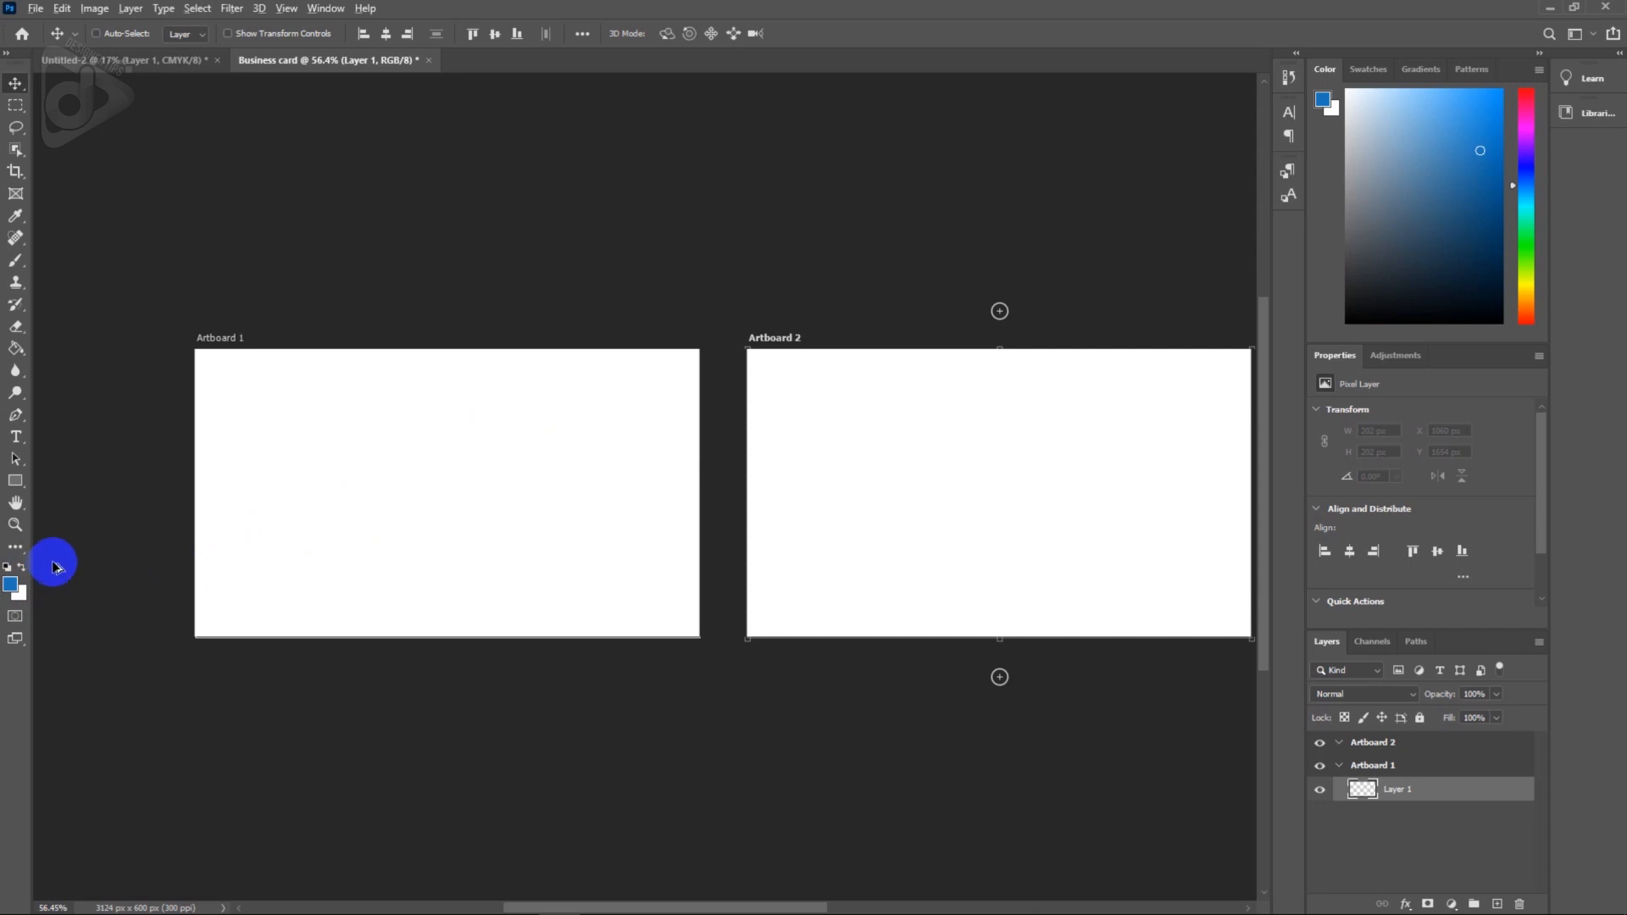
key("alt+BackSpace")
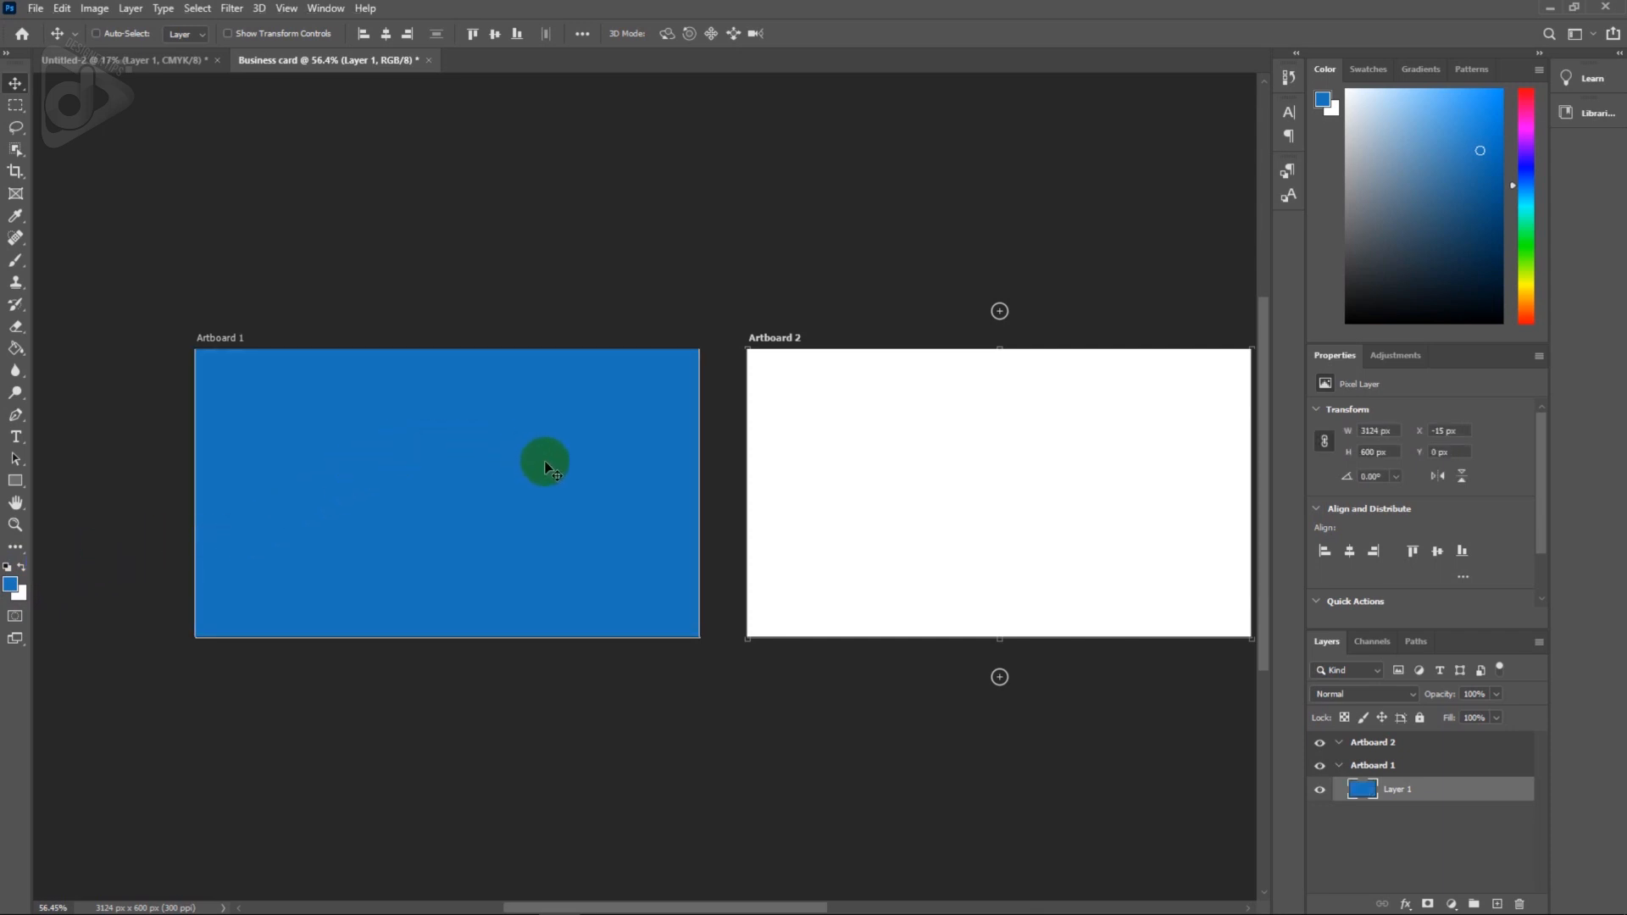
Draw a vertical rounded rectangle of about 32 × 216 px against the middle of Artboard 1's left edge.
scroll(415, 491, "up", 2)
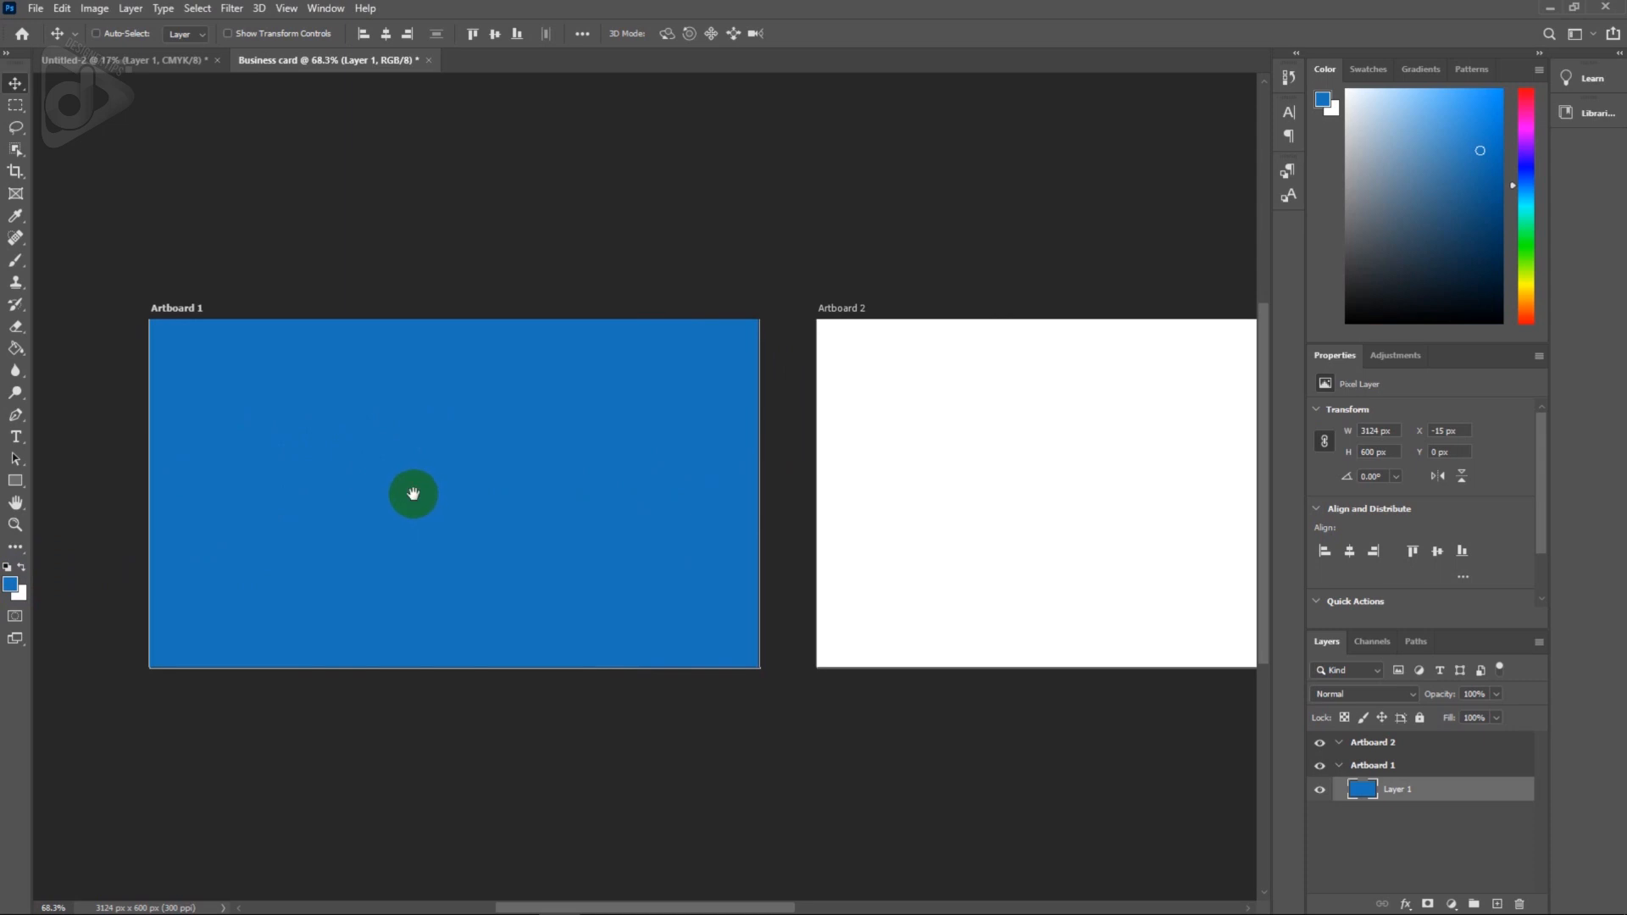
left_click_drag(414, 495, 542, 489)
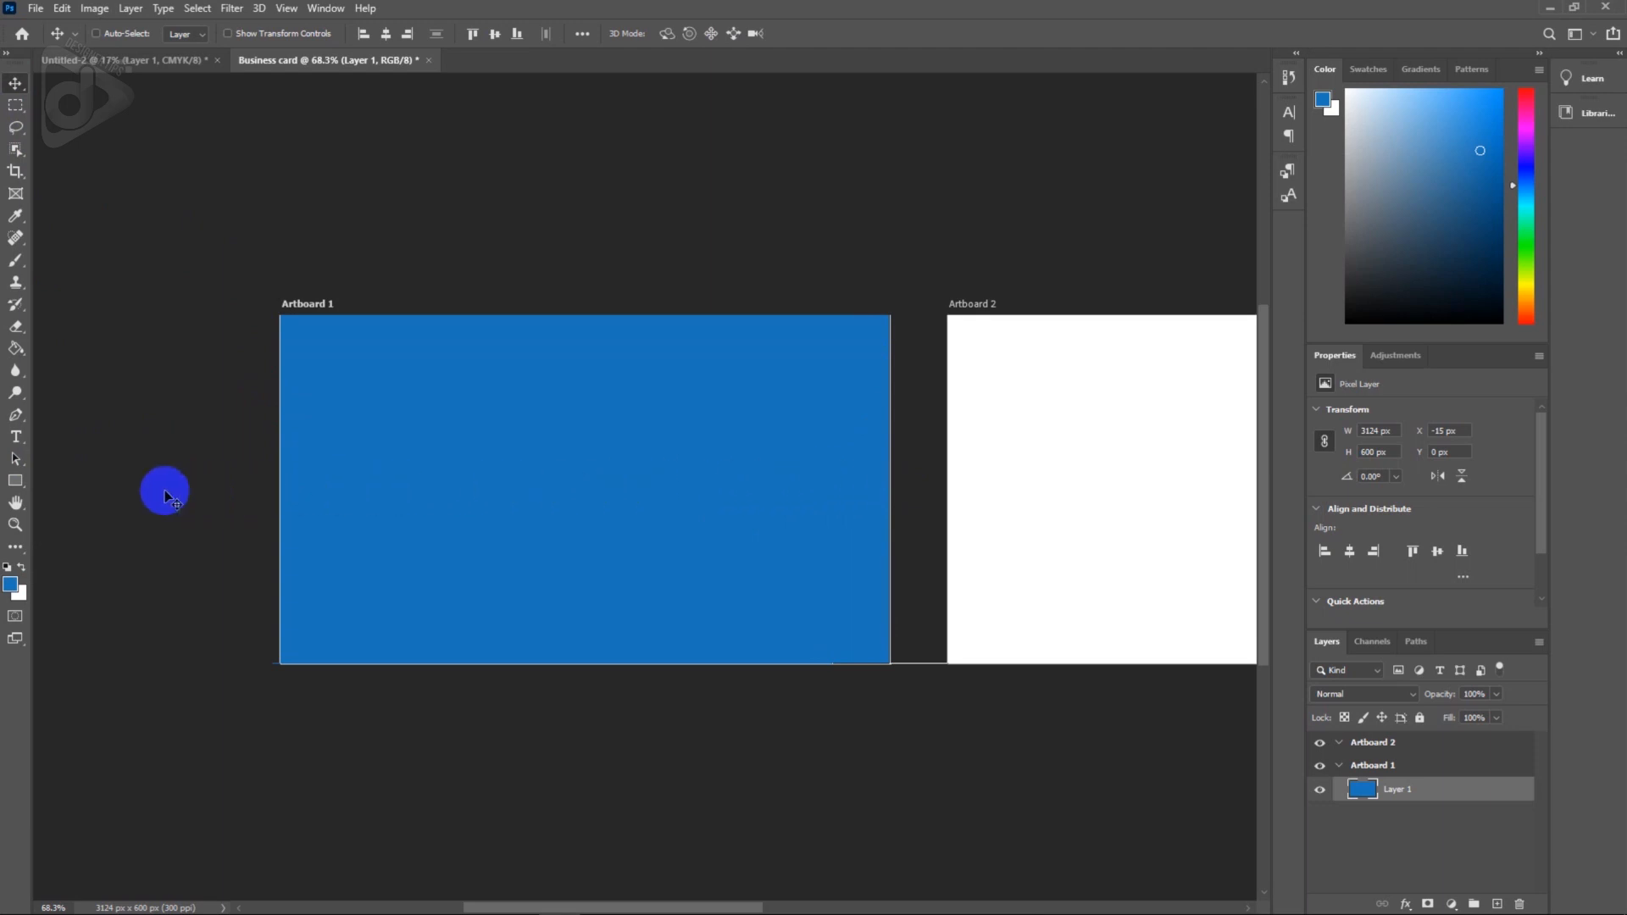
left_click(16, 480)
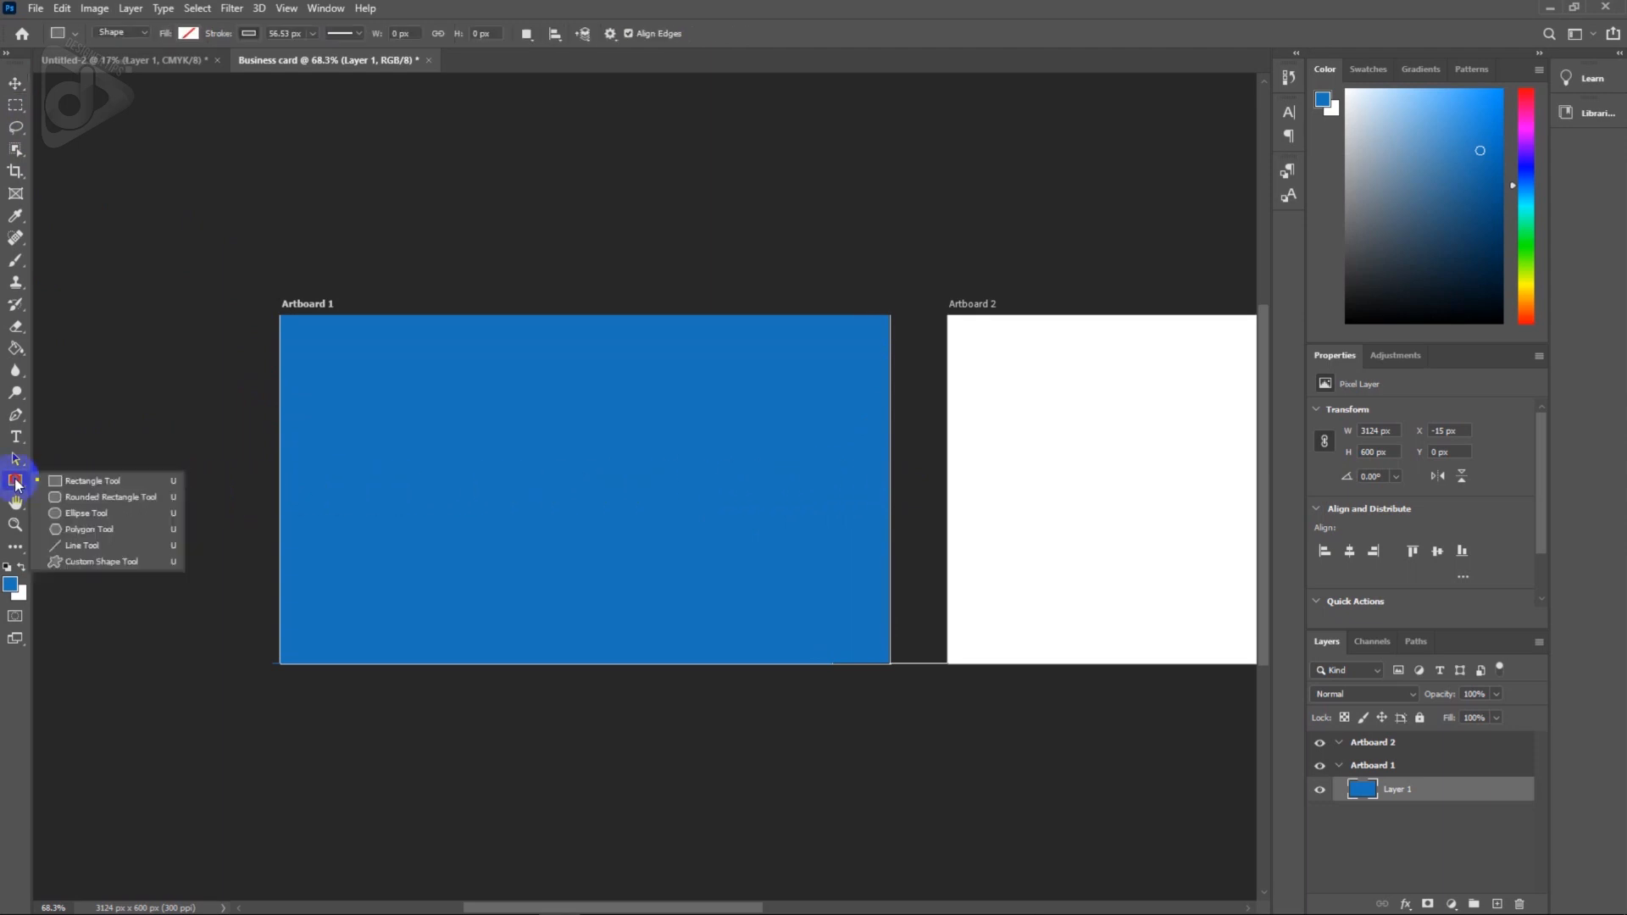
left_click(93, 497)
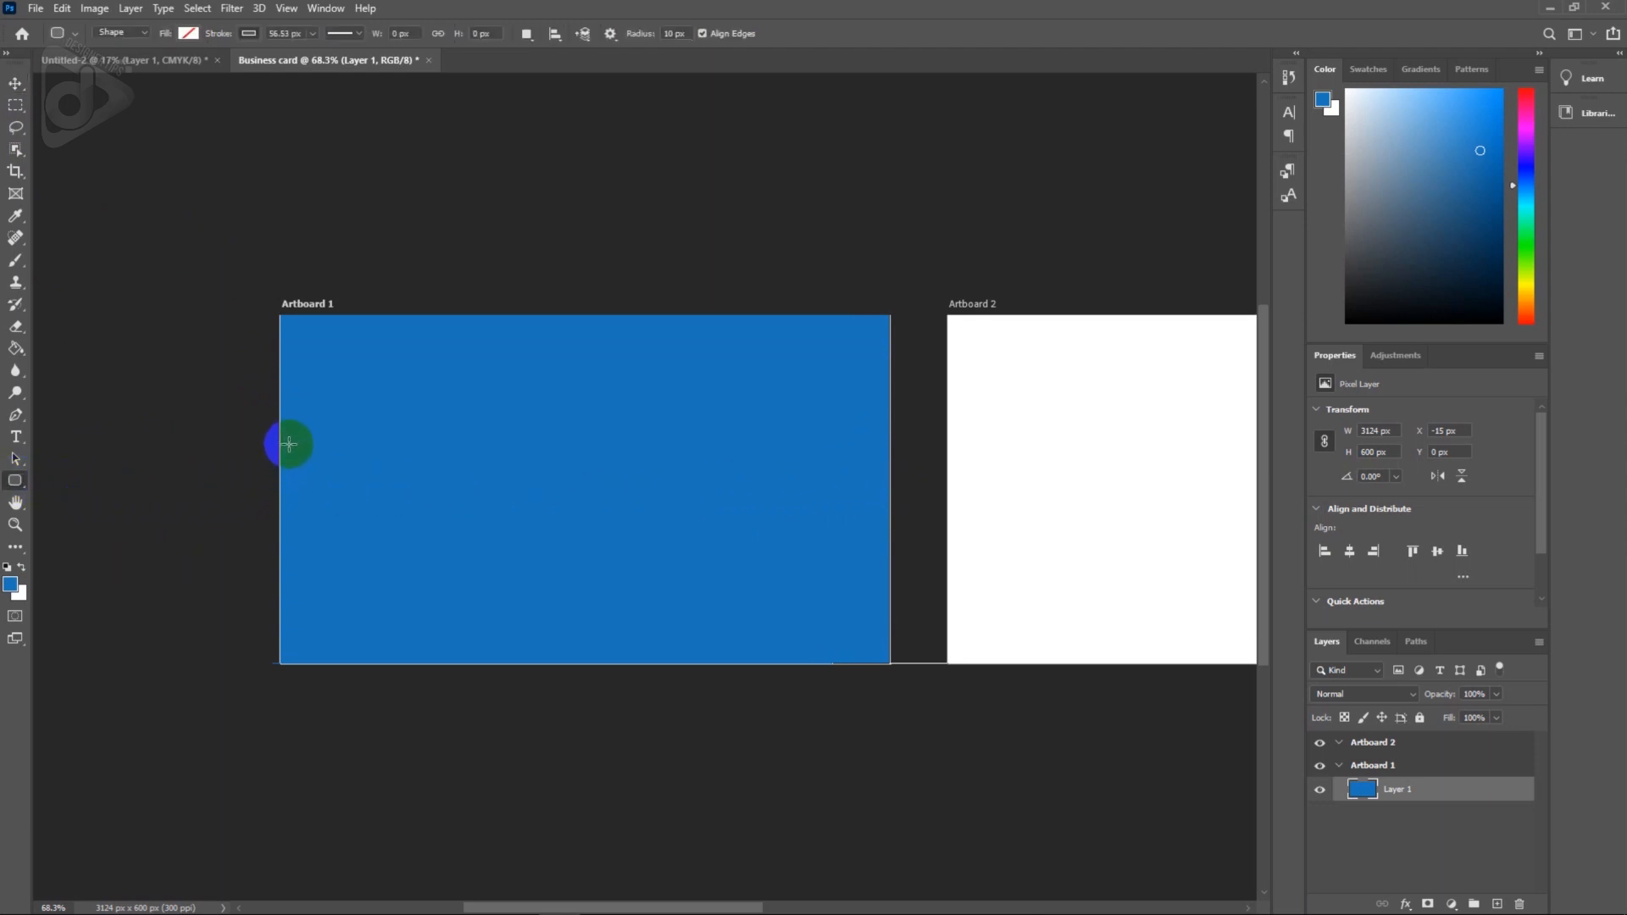
left_click_drag(279, 416, 297, 541)
Remove the rounded rectangle's stroke and give it a white fill.
scroll(278, 476, "up", 3)
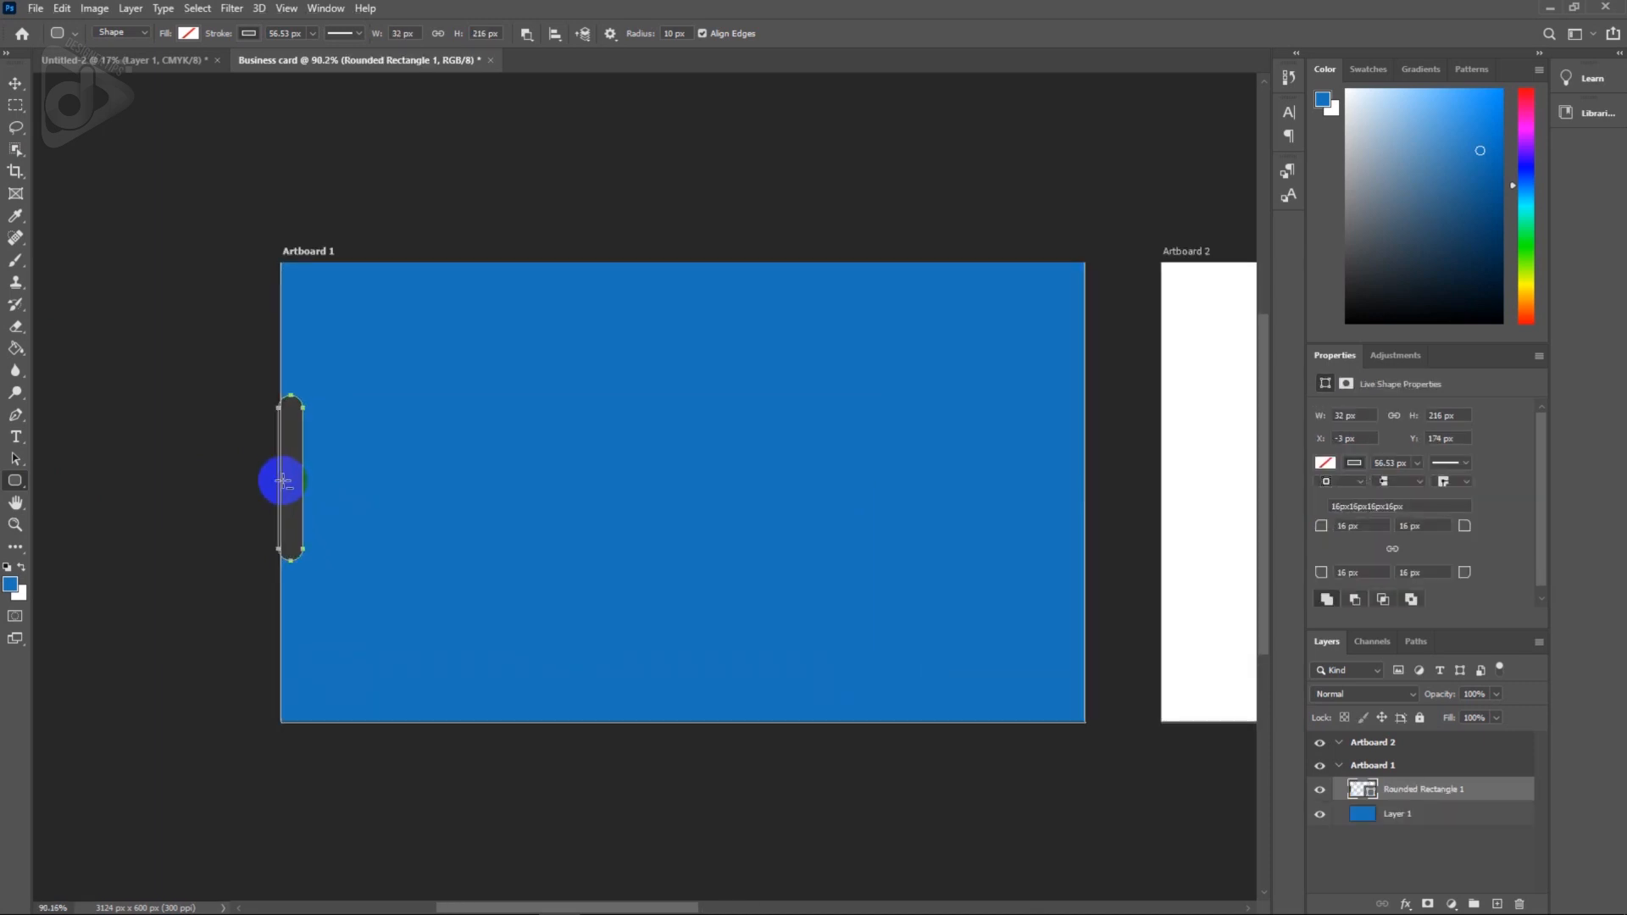
scroll(284, 481, "up", 2)
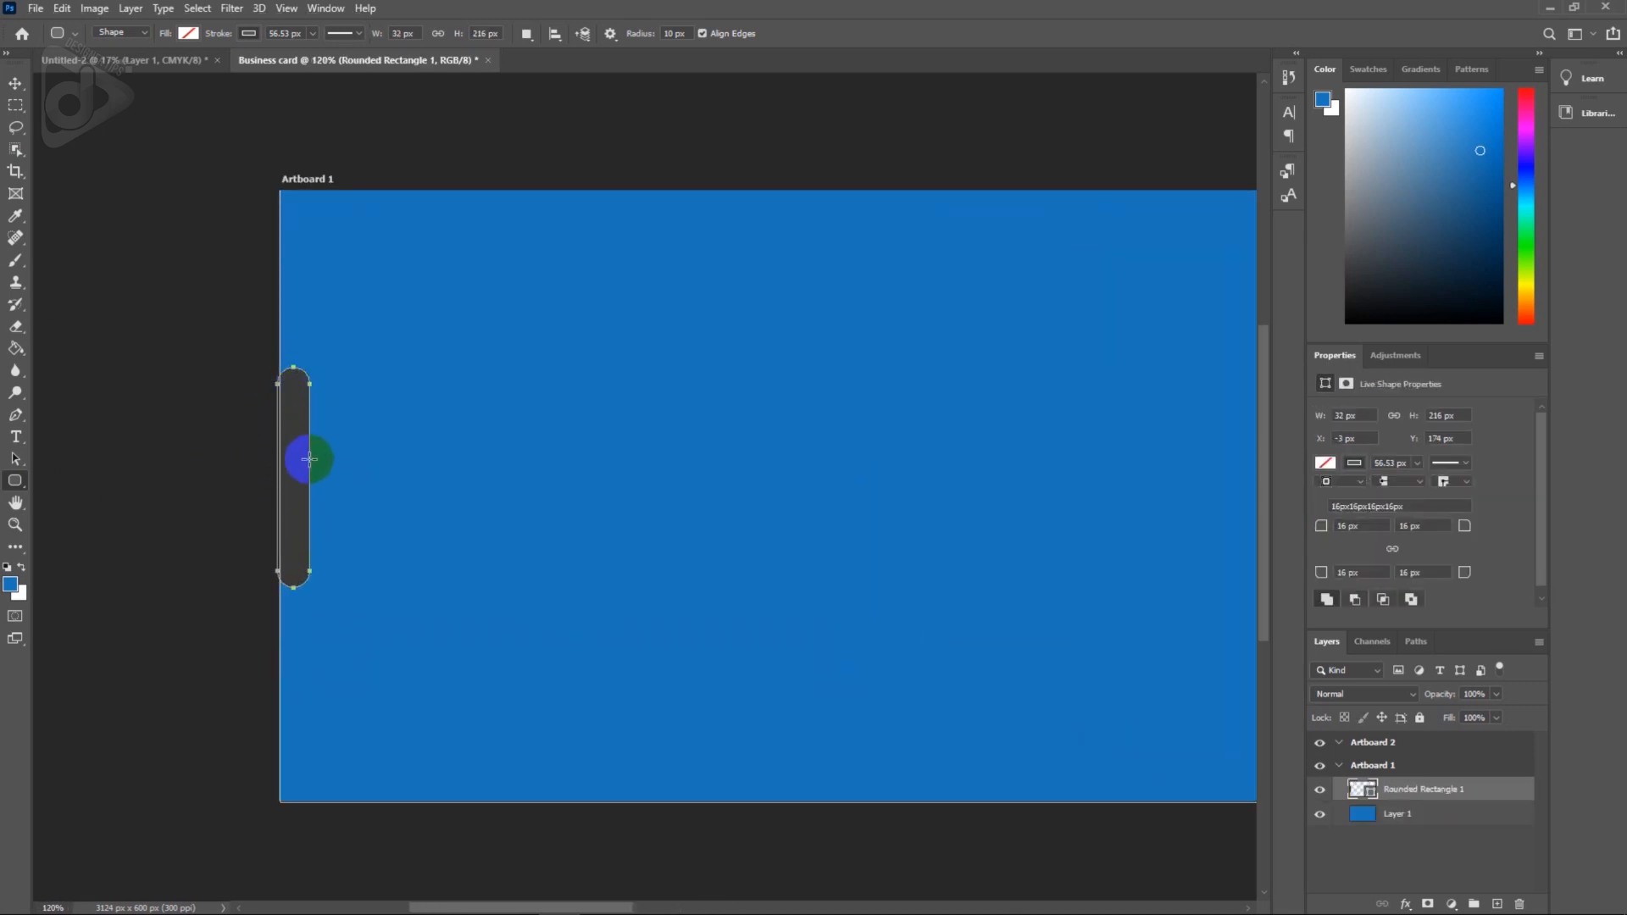
left_click(244, 38)
left_click(150, 67)
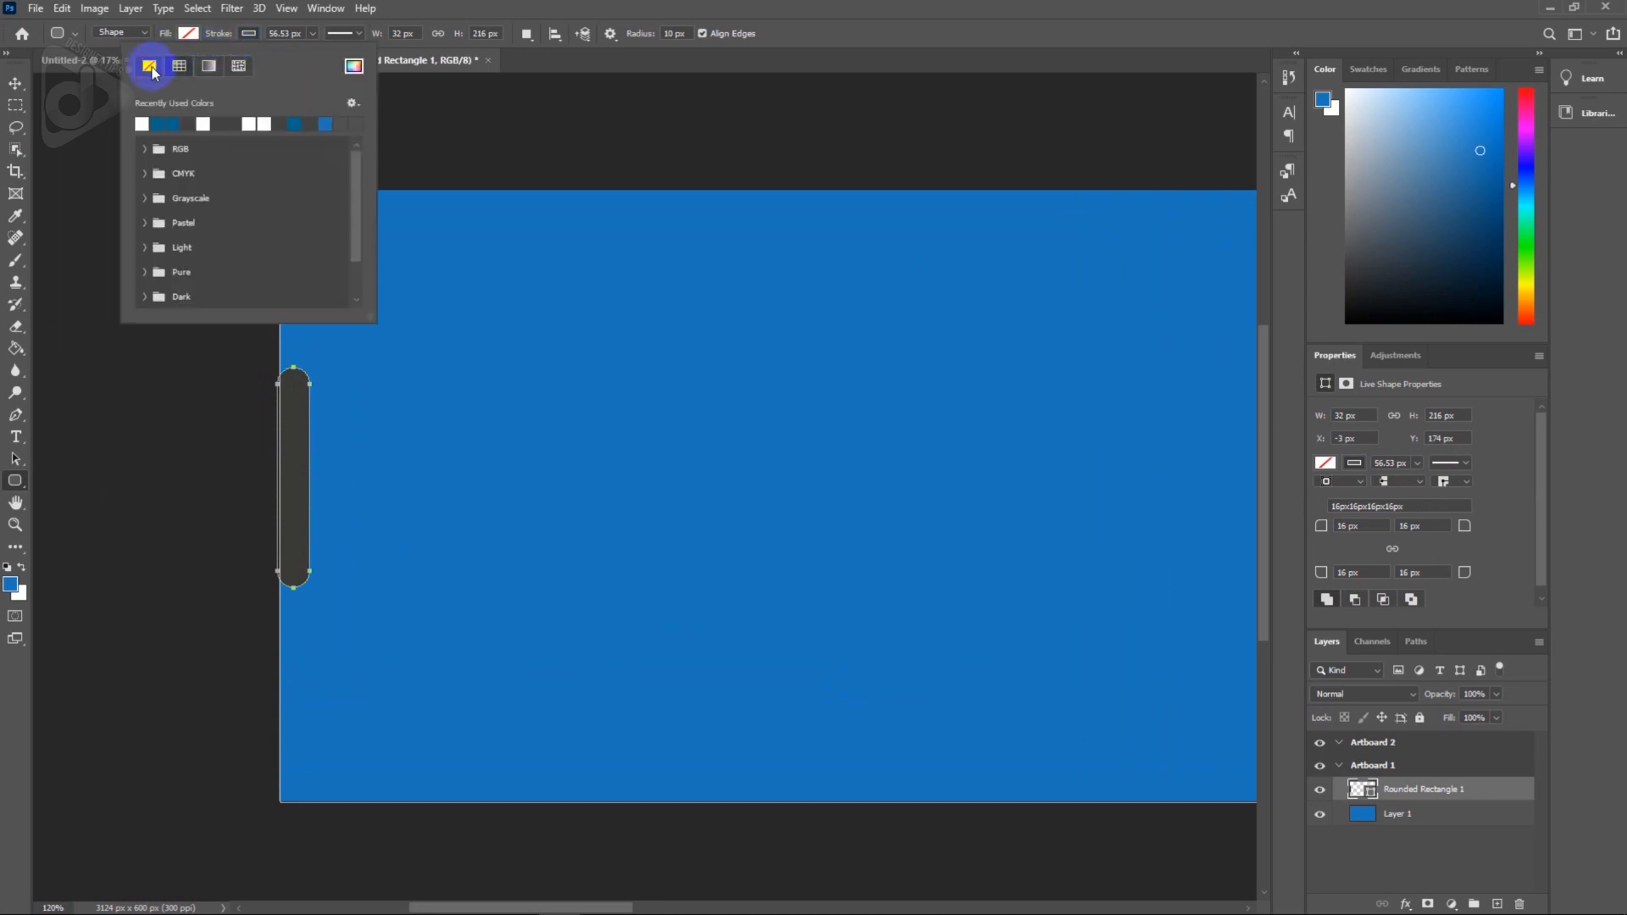
left_click(188, 35)
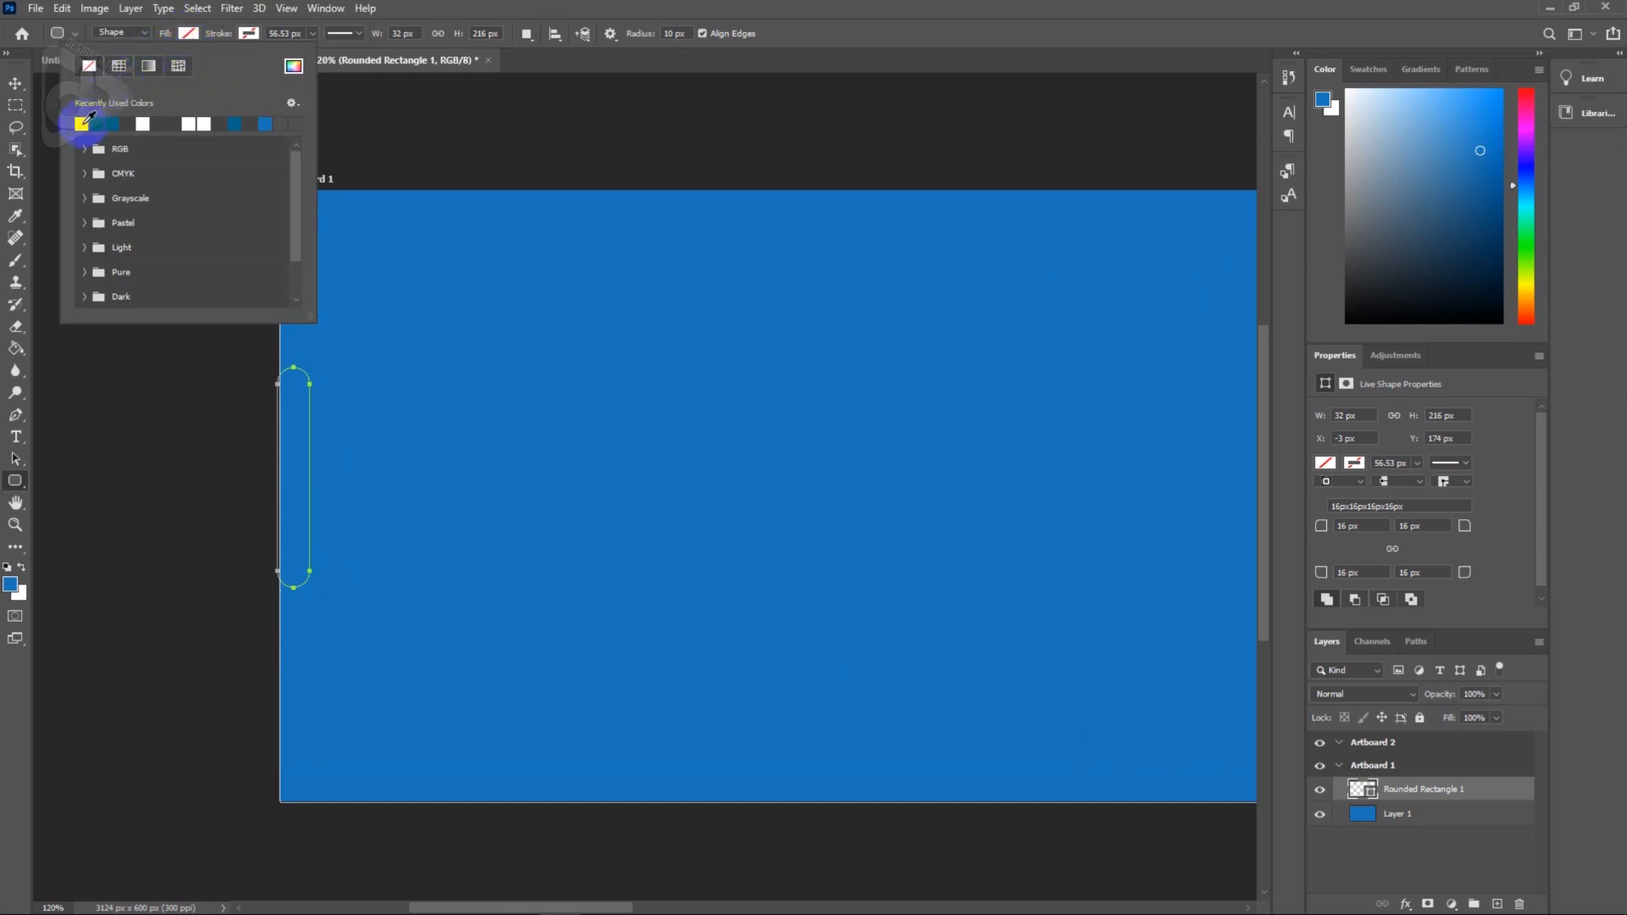
left_click(82, 123)
left_click(15, 82)
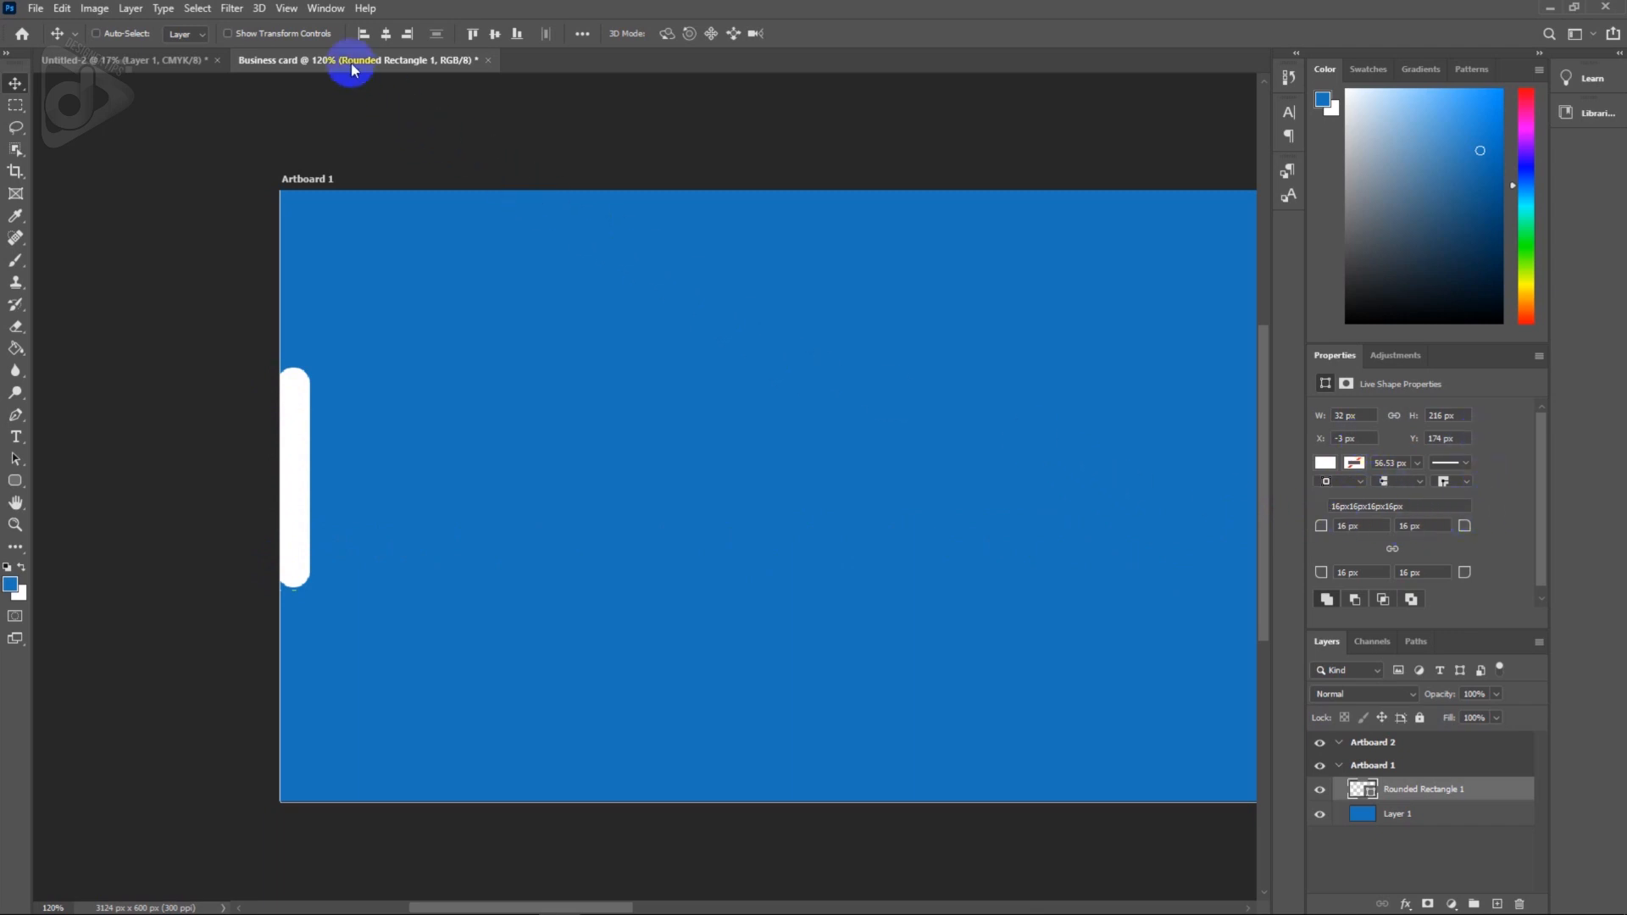
Set the white bar's top-left and bottom-left corner radii to 0 px in its shape properties.
left_click(325, 8)
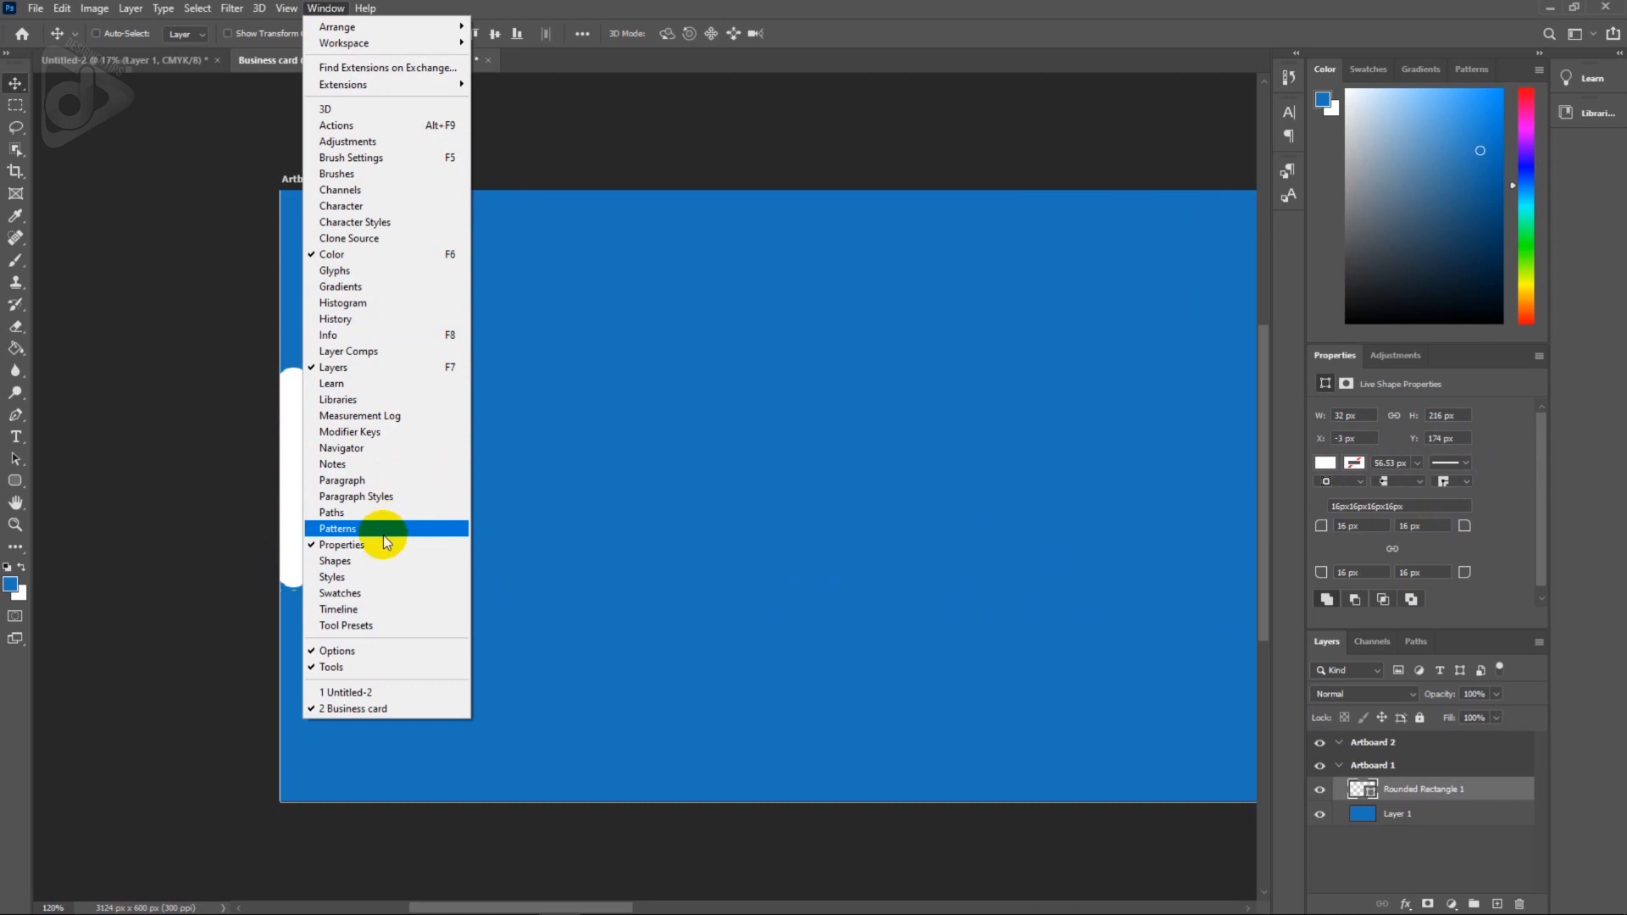
left_click(1364, 558)
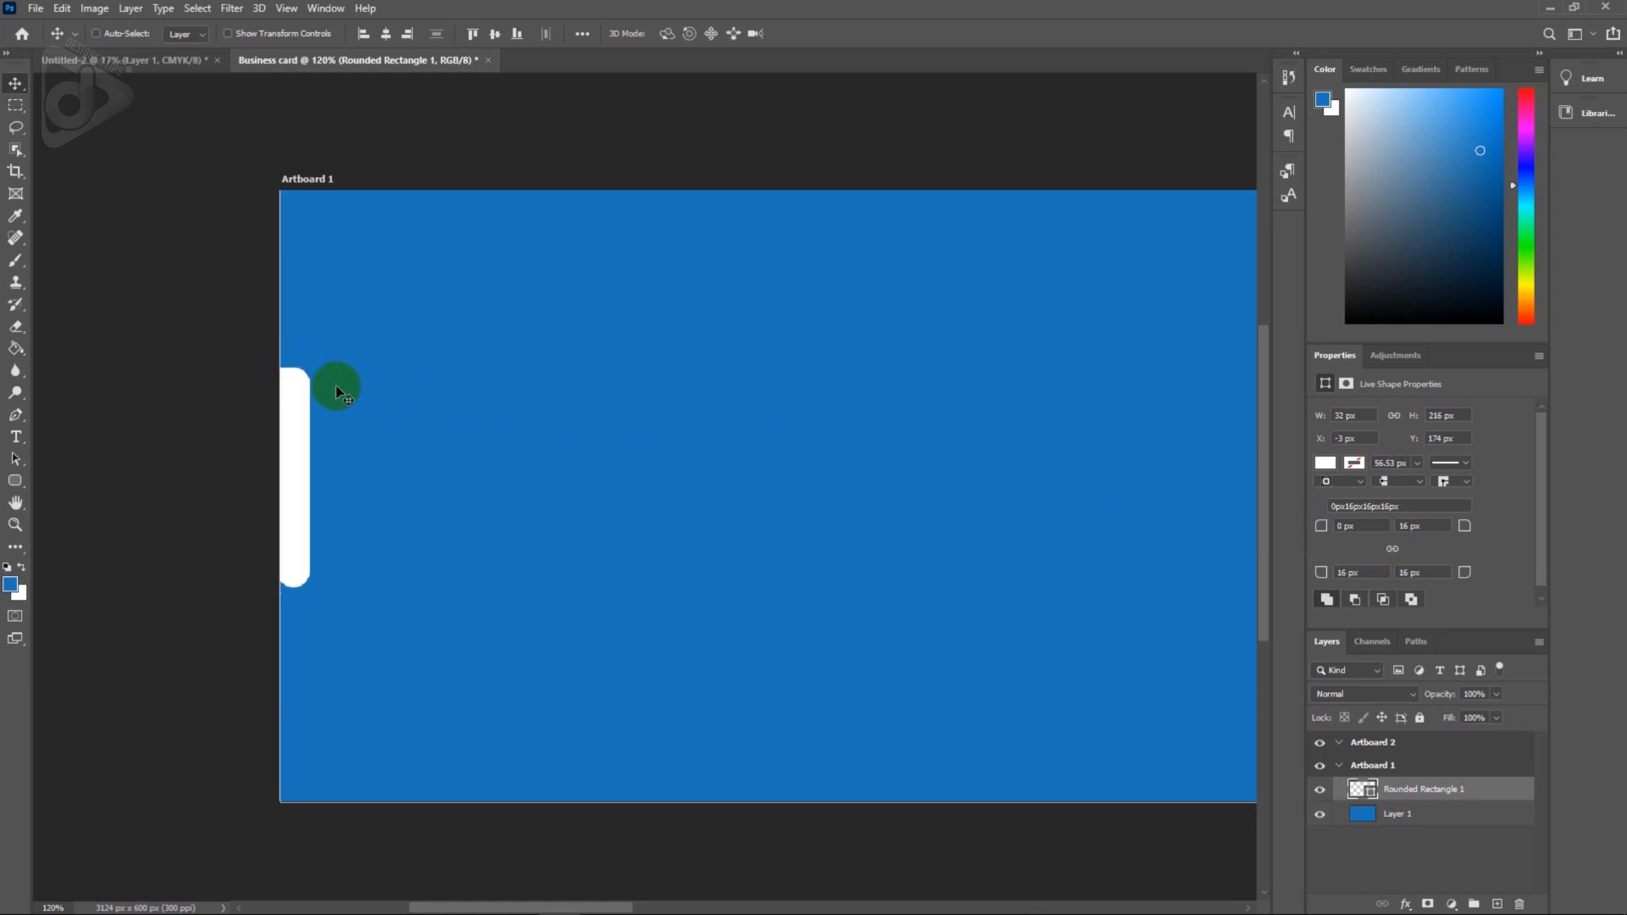
left_click(1323, 574)
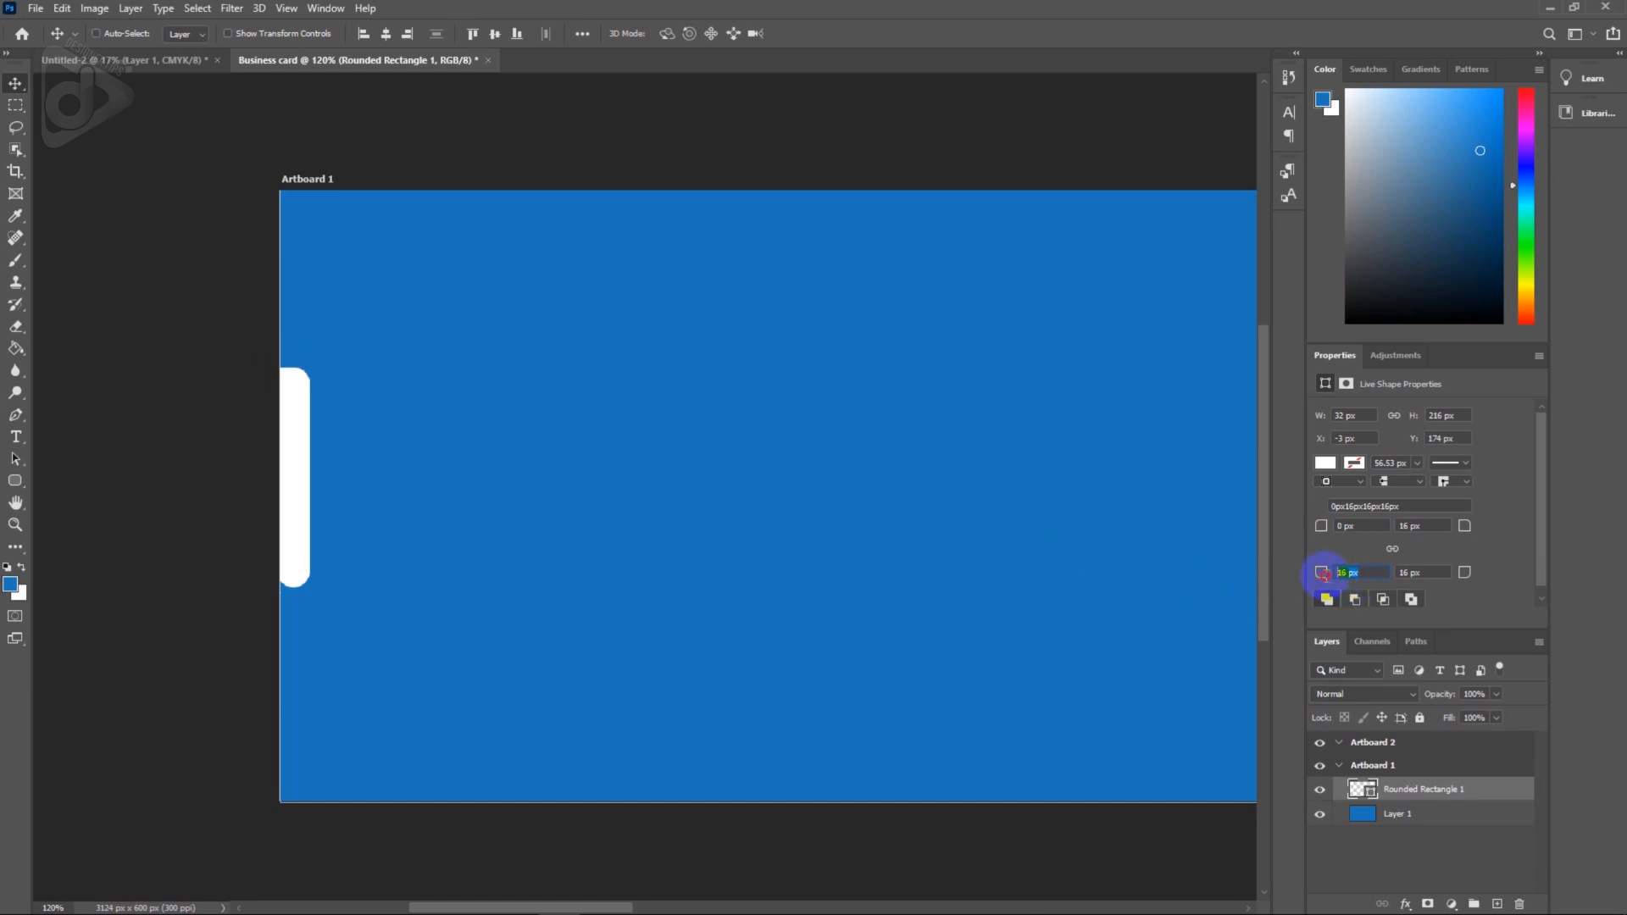
type("0")
left_click(741, 589)
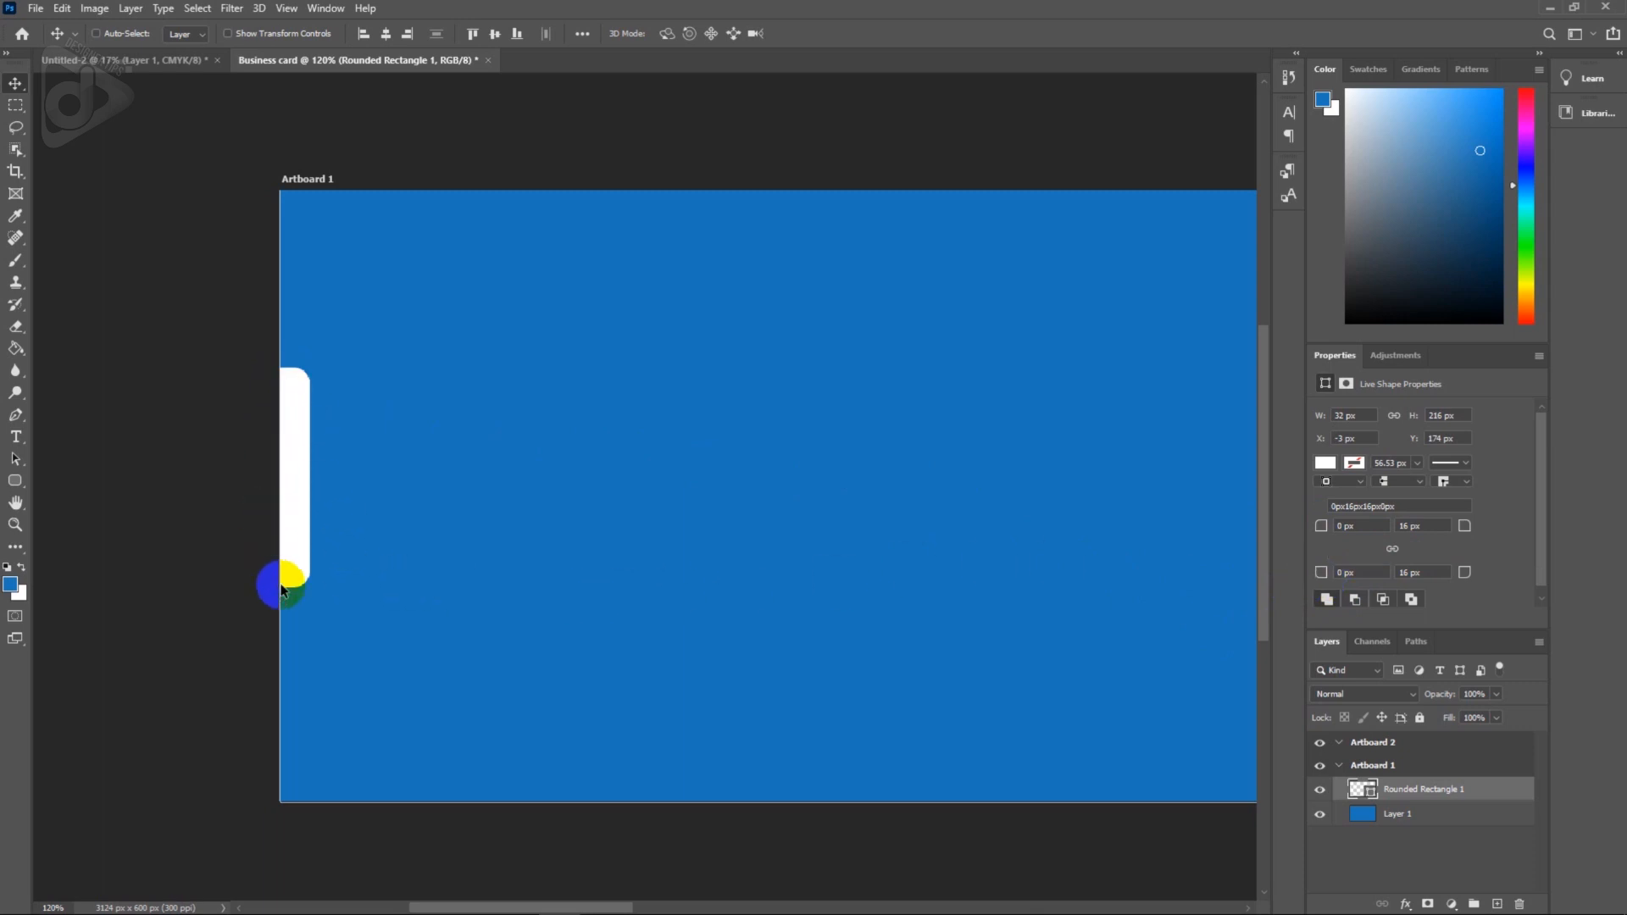
Duplicate the white bar straight across to the right part of Artboard 1, at about X 824 px.
scroll(638, 548, "down", 1)
scroll(637, 547, "down", 1)
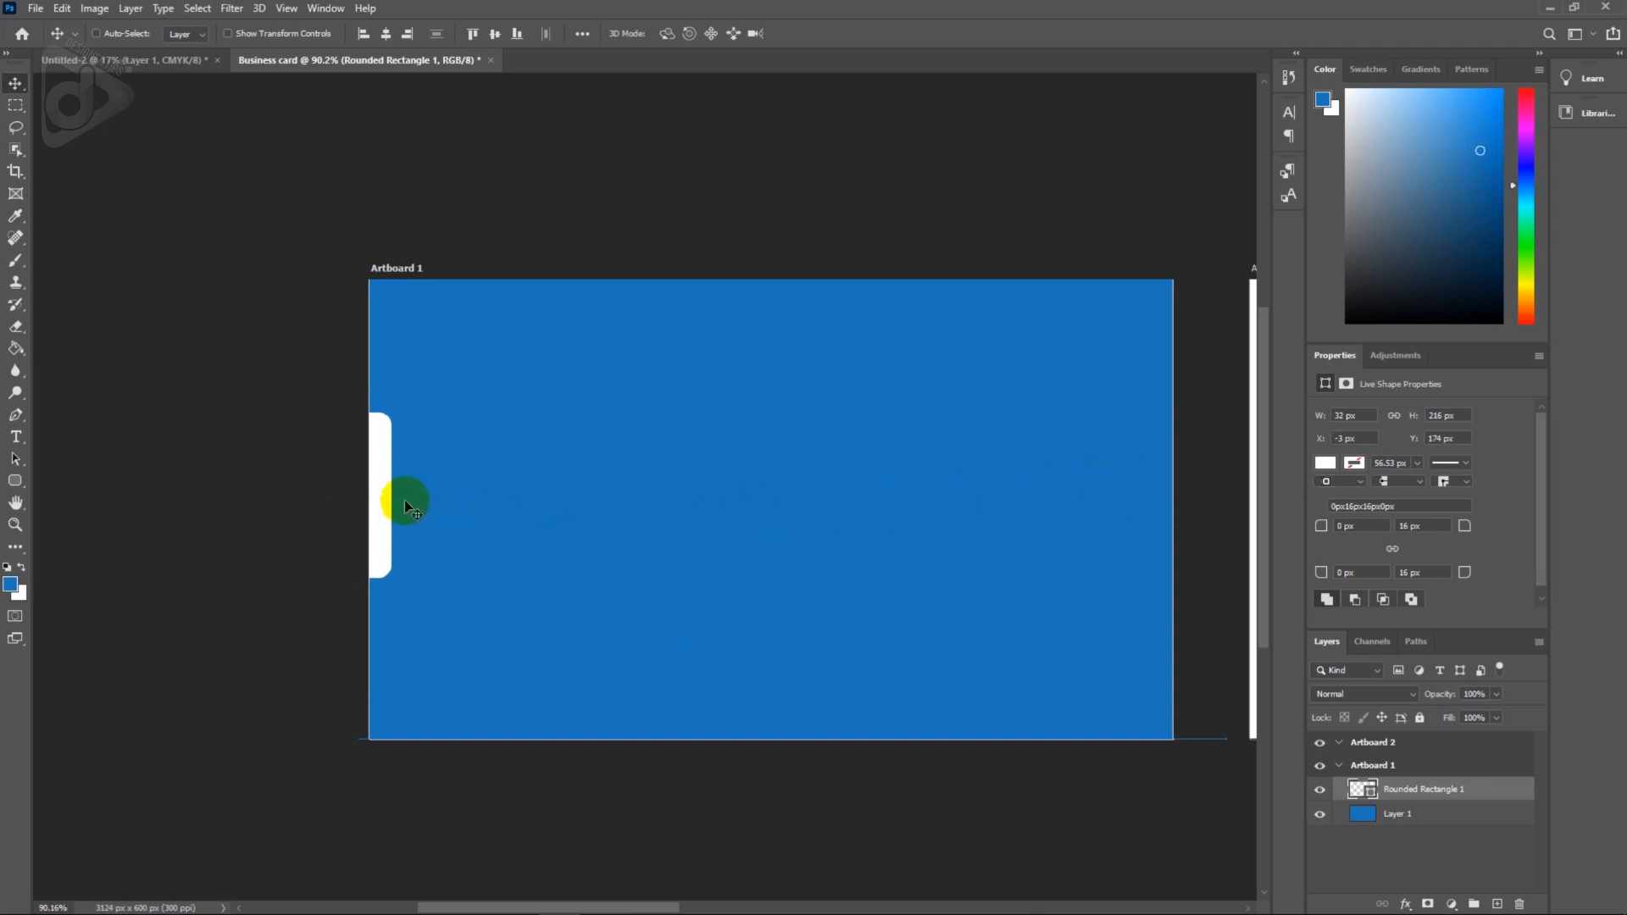
left_click_drag(384, 499, 1015, 535)
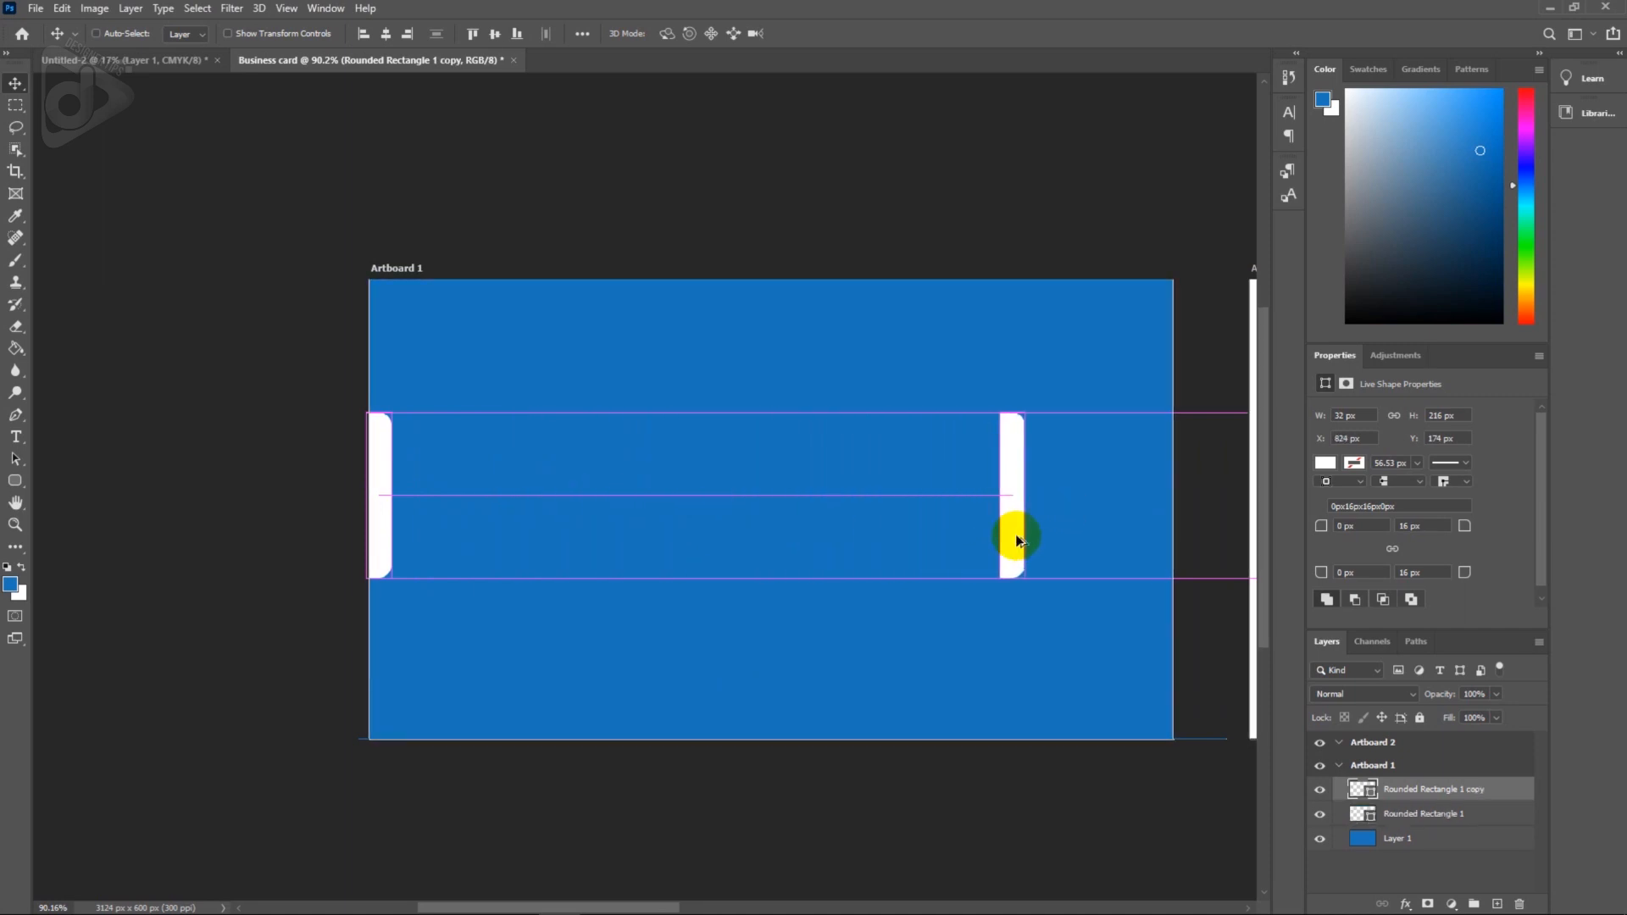
Flip the copied white bar horizontally and move it against Artboard 1's right edge, at about X 1018 px.
key("ctrl+t")
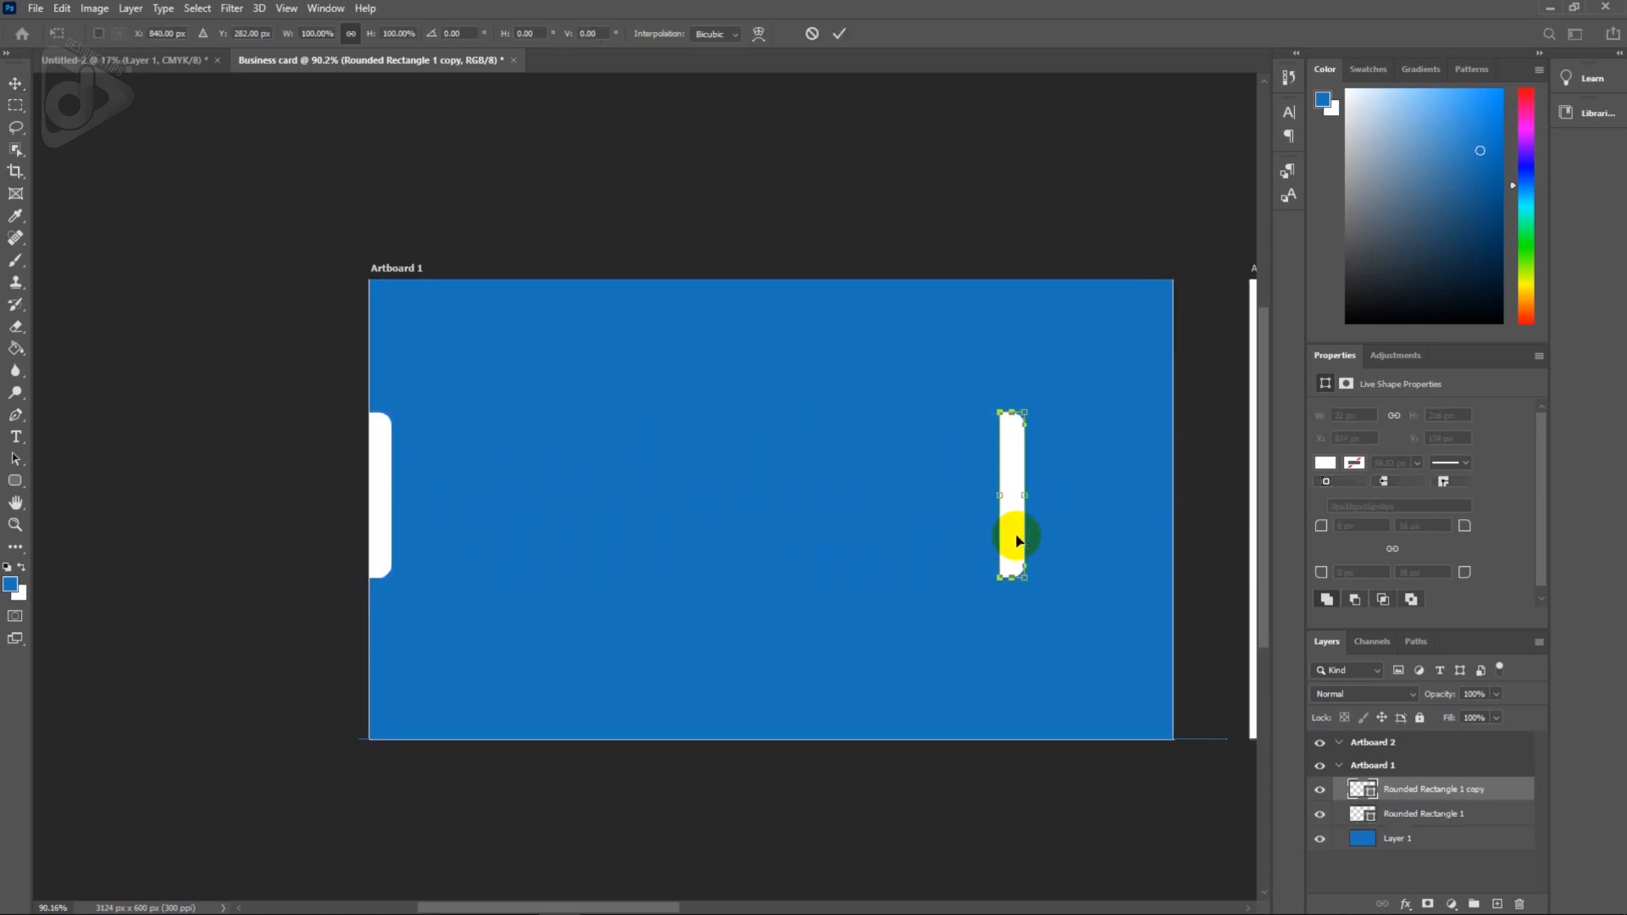
right_click(1018, 492)
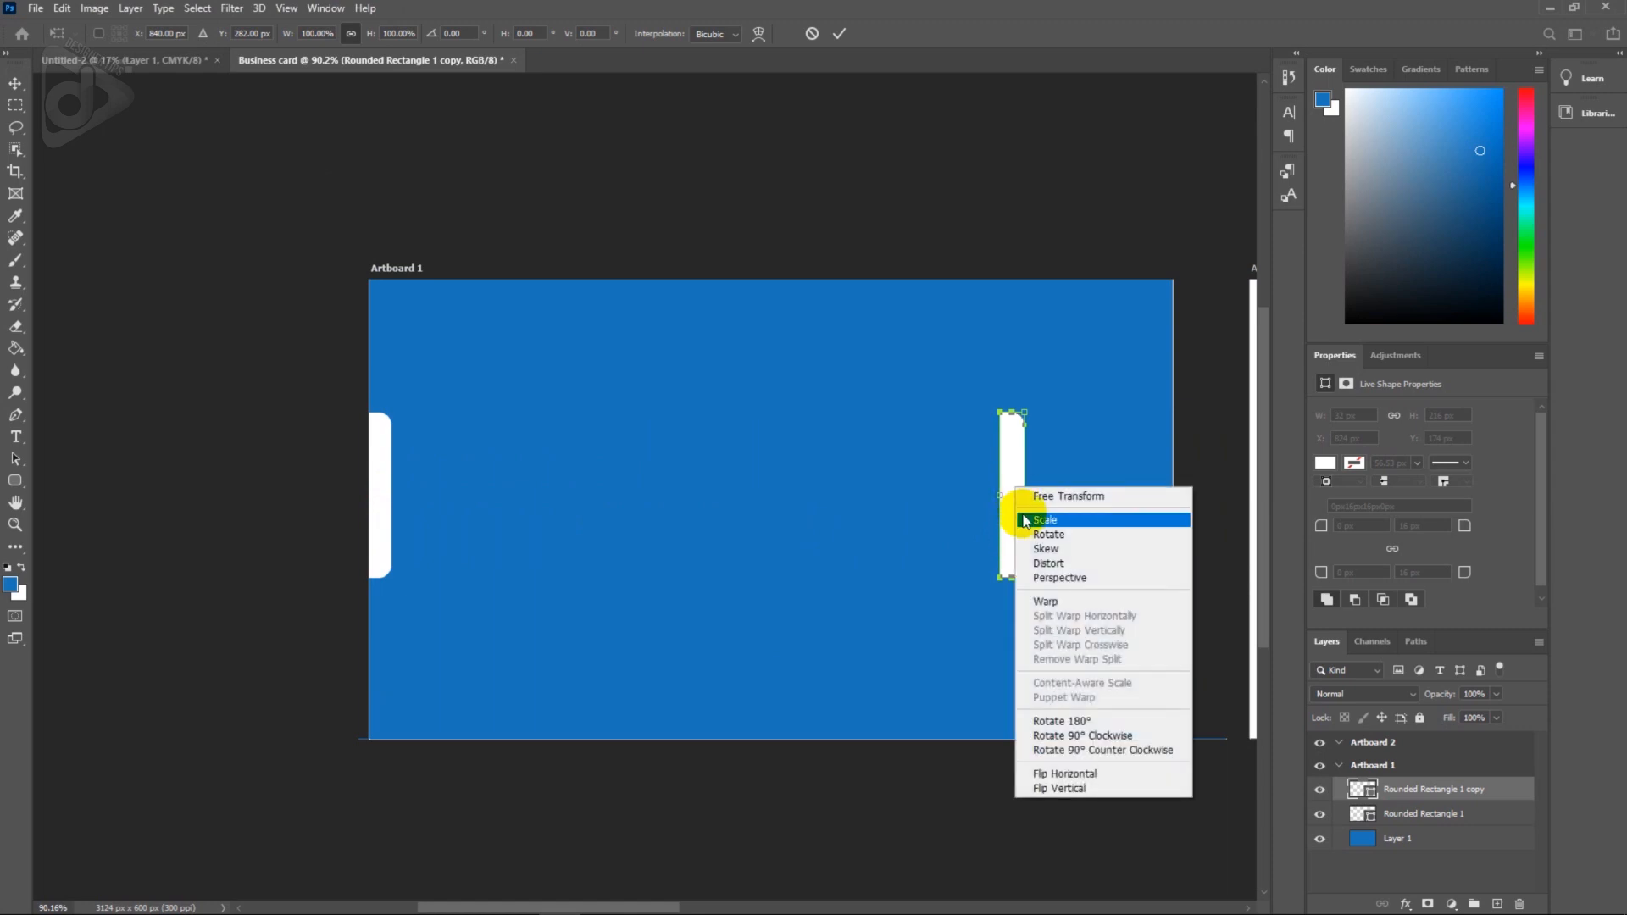
left_click(1066, 774)
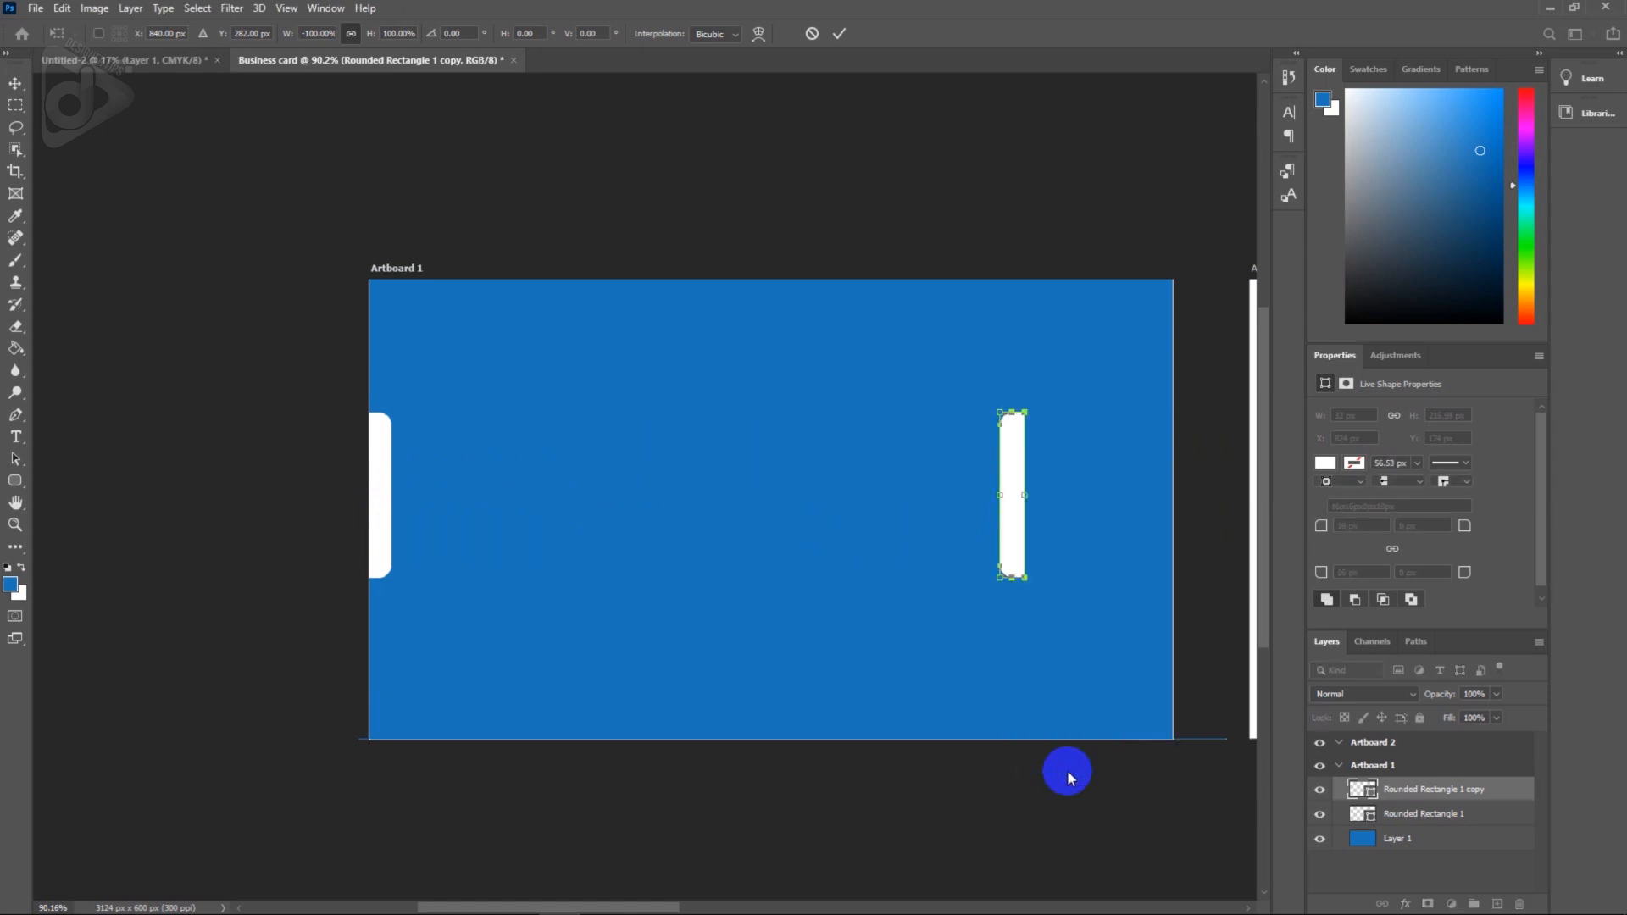
key("Return")
left_click_drag(1010, 557, 975, 543)
Duplicate both white bar layers and move the copies into Artboard 2.
scroll(1143, 572, "down", 1)
scroll(1143, 572, "down", 1)
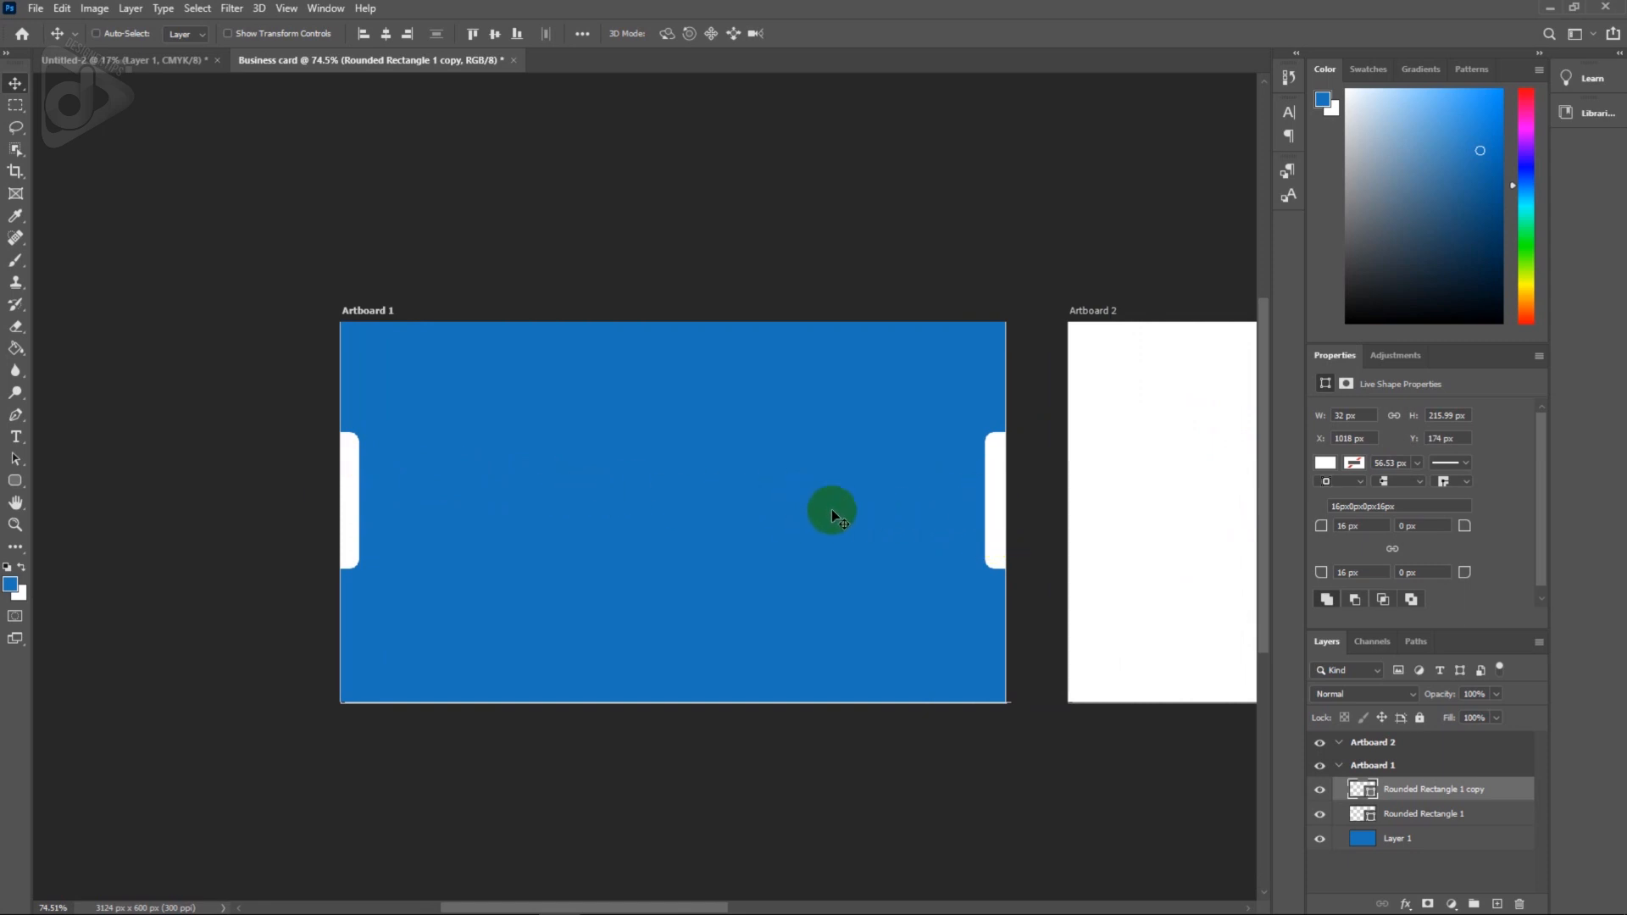
left_click_drag(1006, 508, 794, 493)
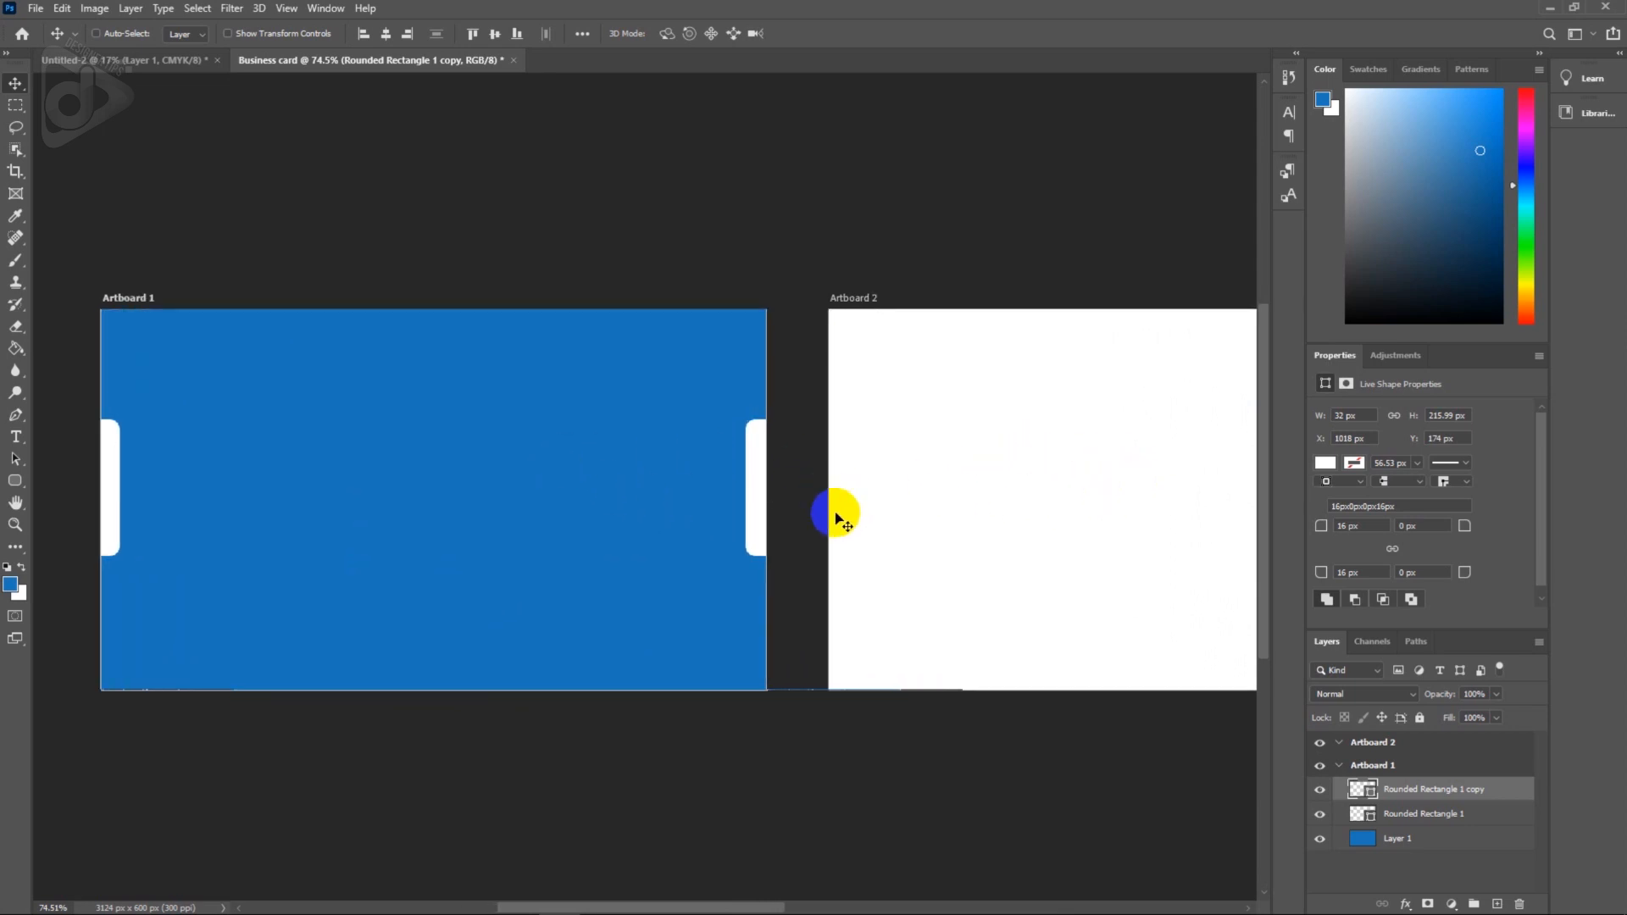
left_click(1438, 811, "shift")
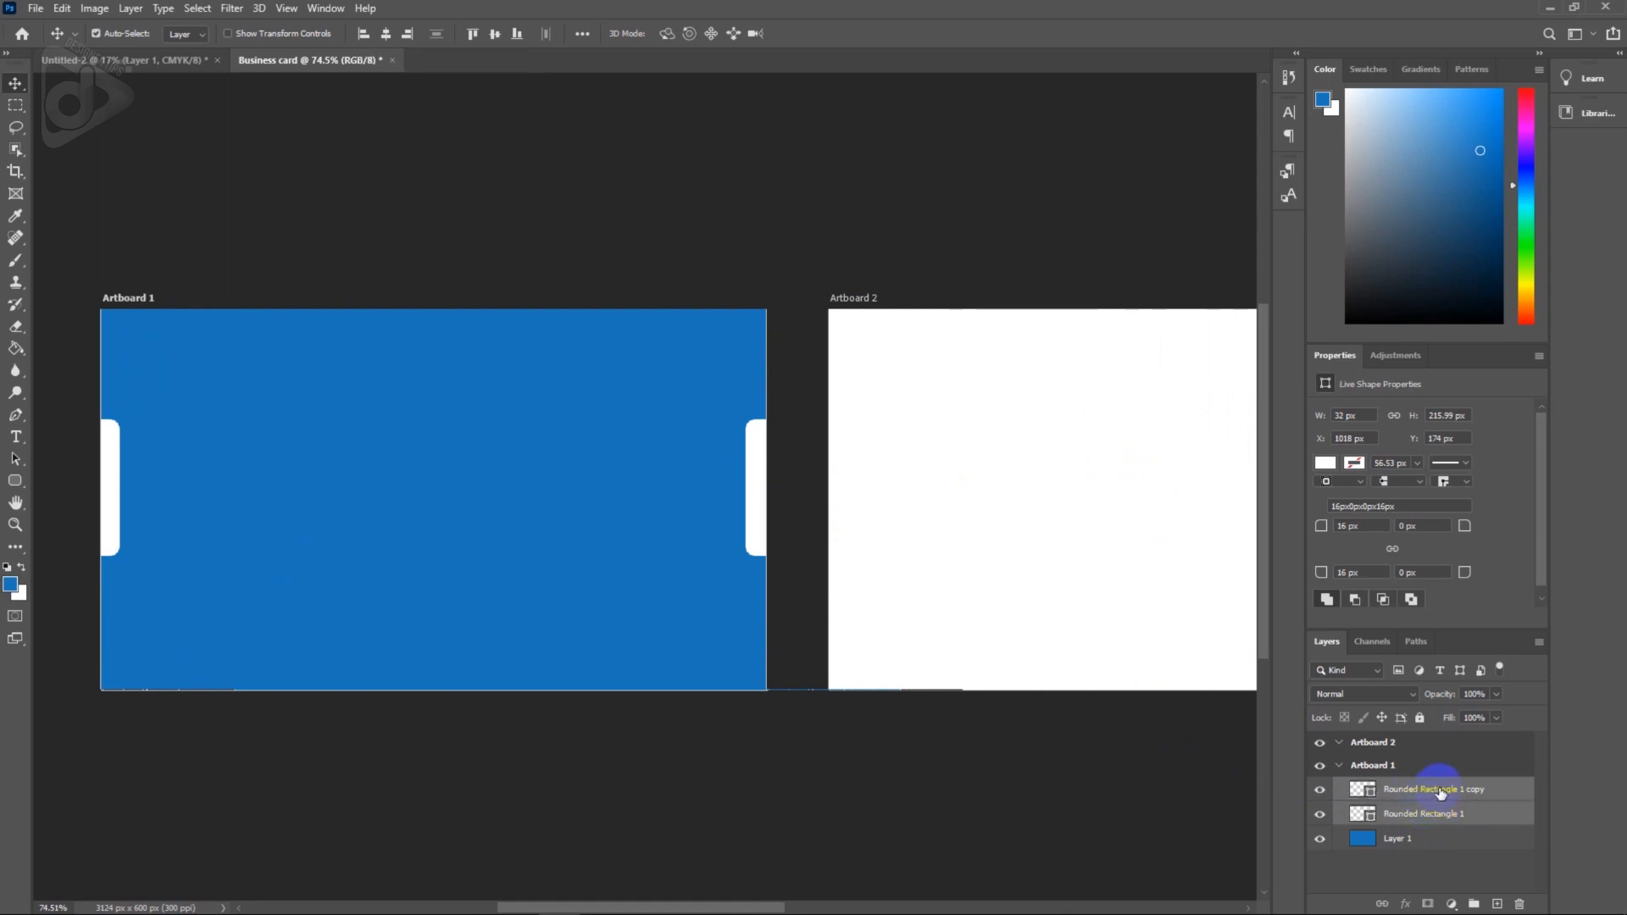
key("ctrl+j")
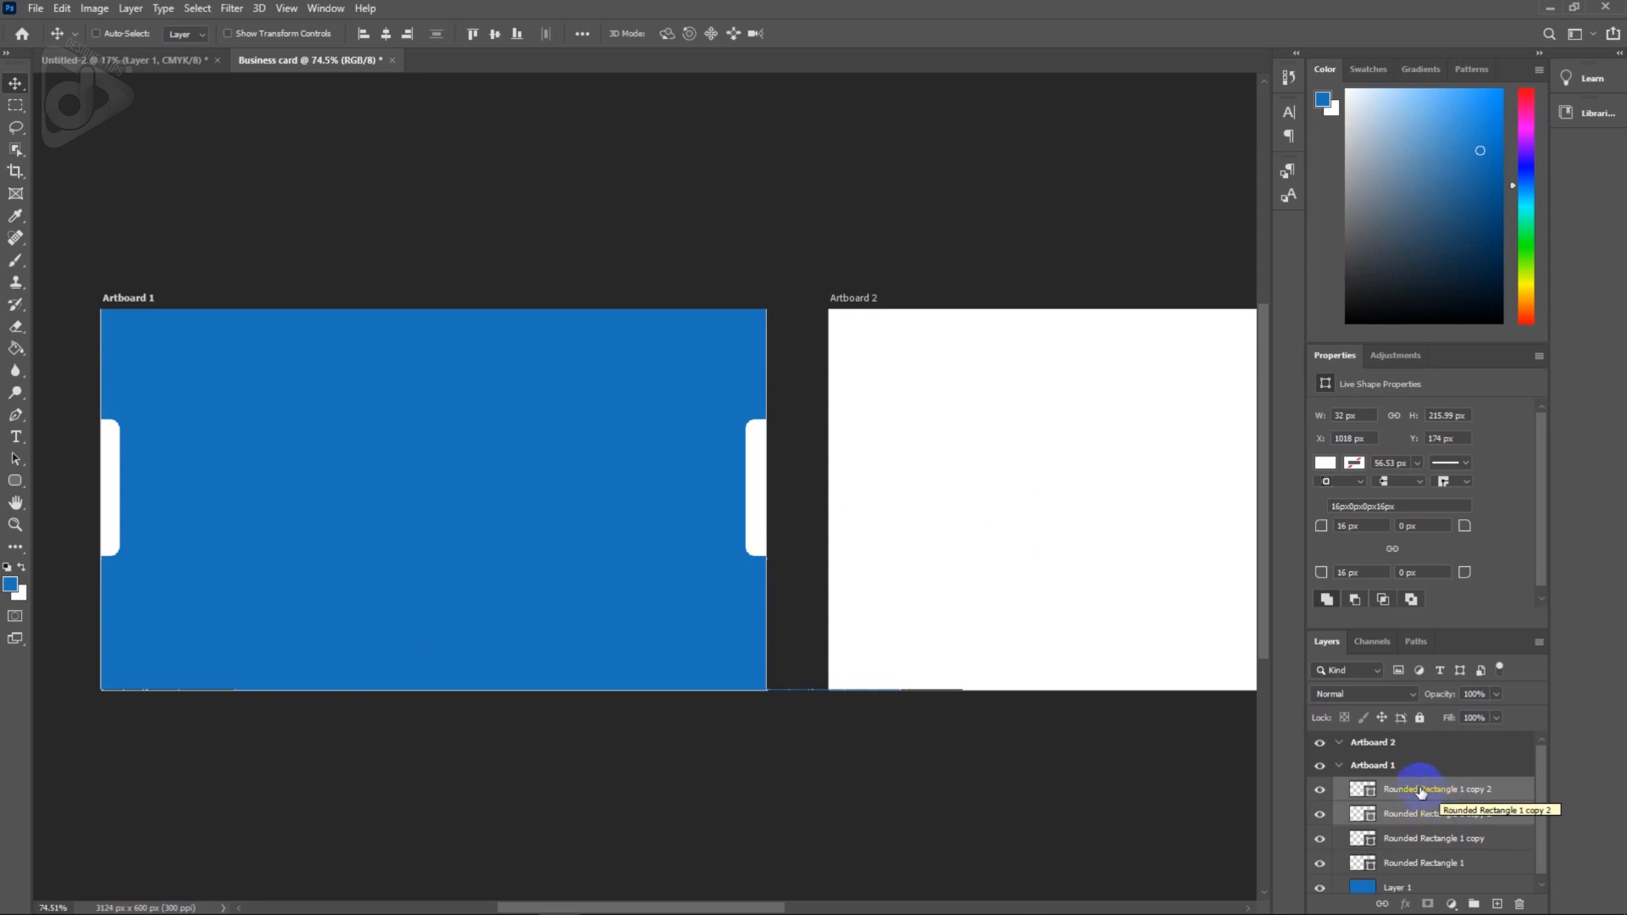
left_click_drag(1422, 790, 1406, 747)
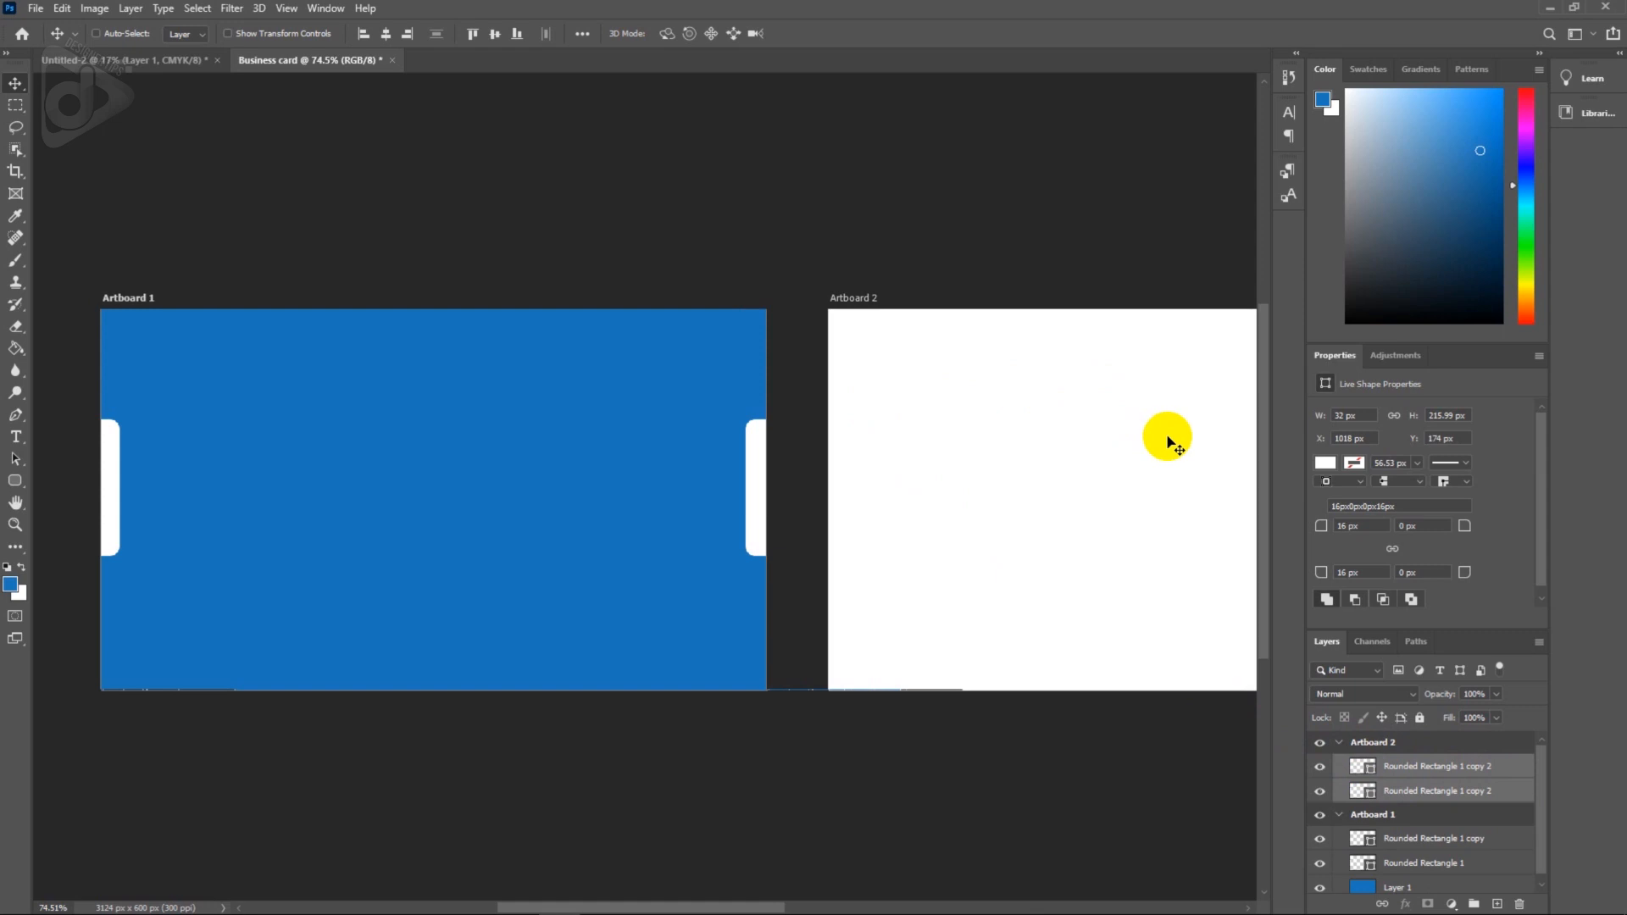
Recolor both bars on Artboard 2 with the blue #1b75bc sampled from Artboard 1's background.
scroll(1168, 441, "right", 5)
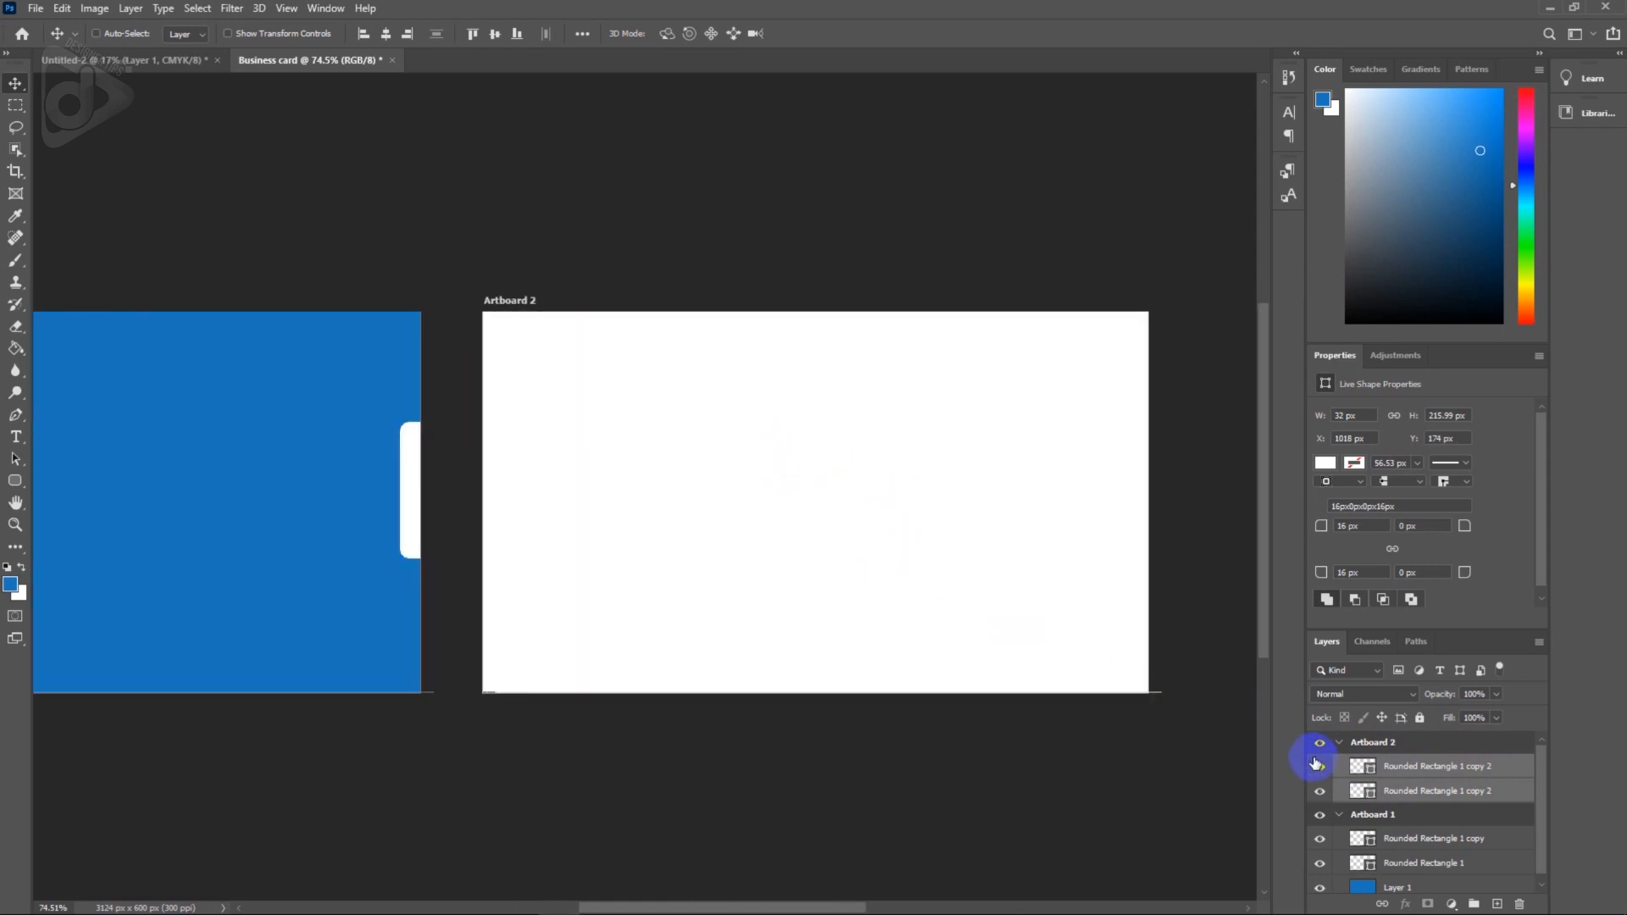
double_click(1361, 770)
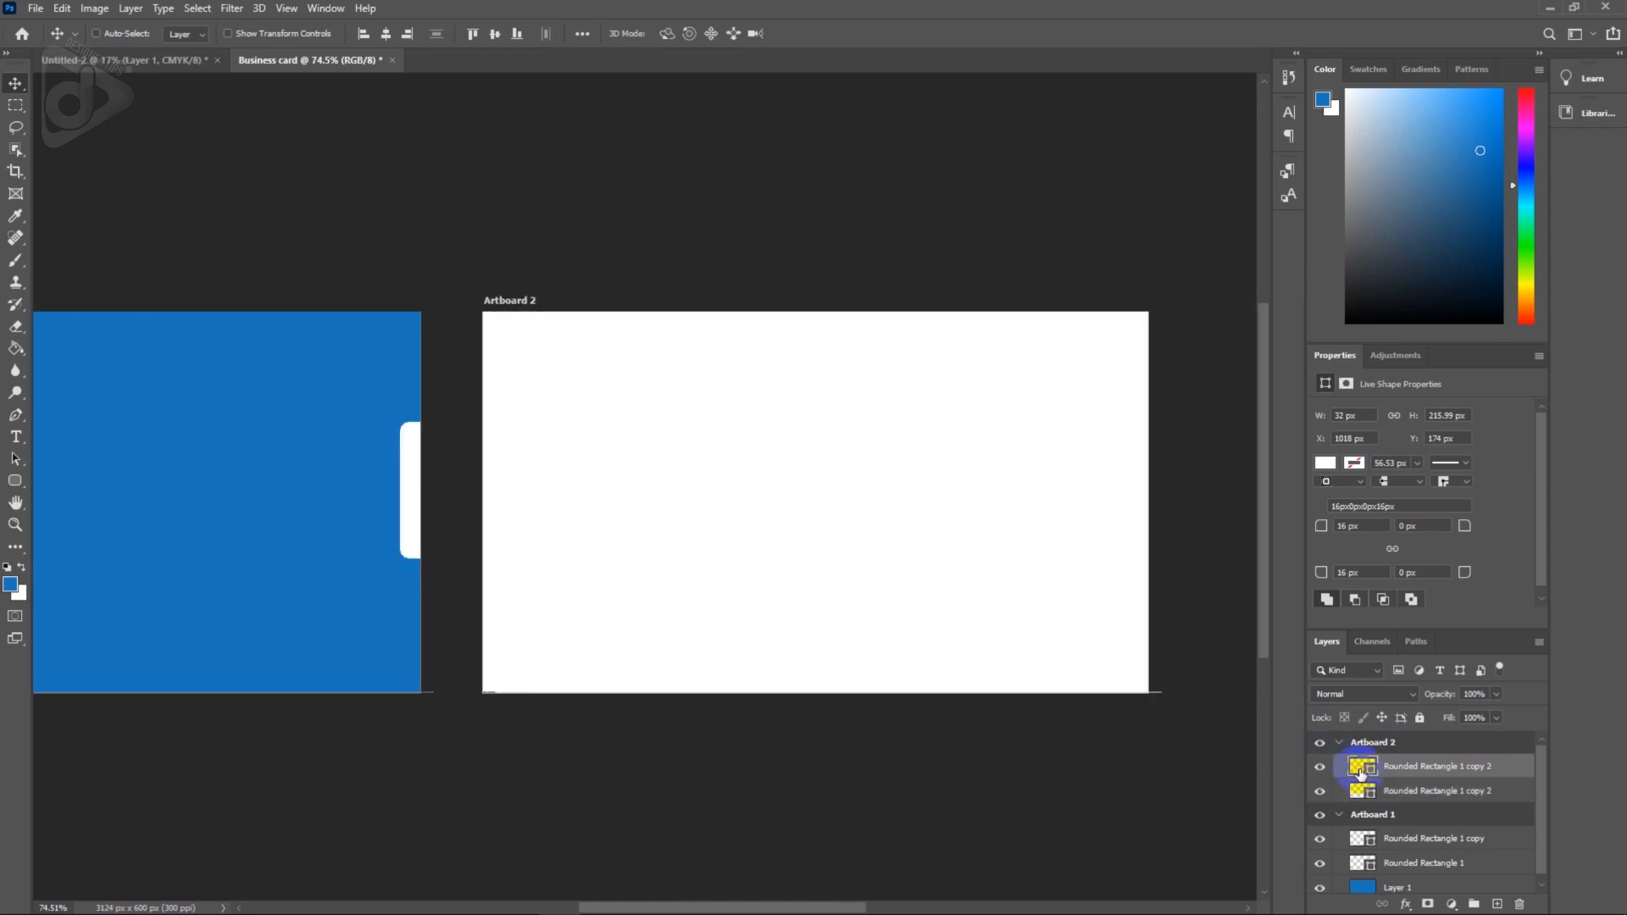
left_click(366, 398)
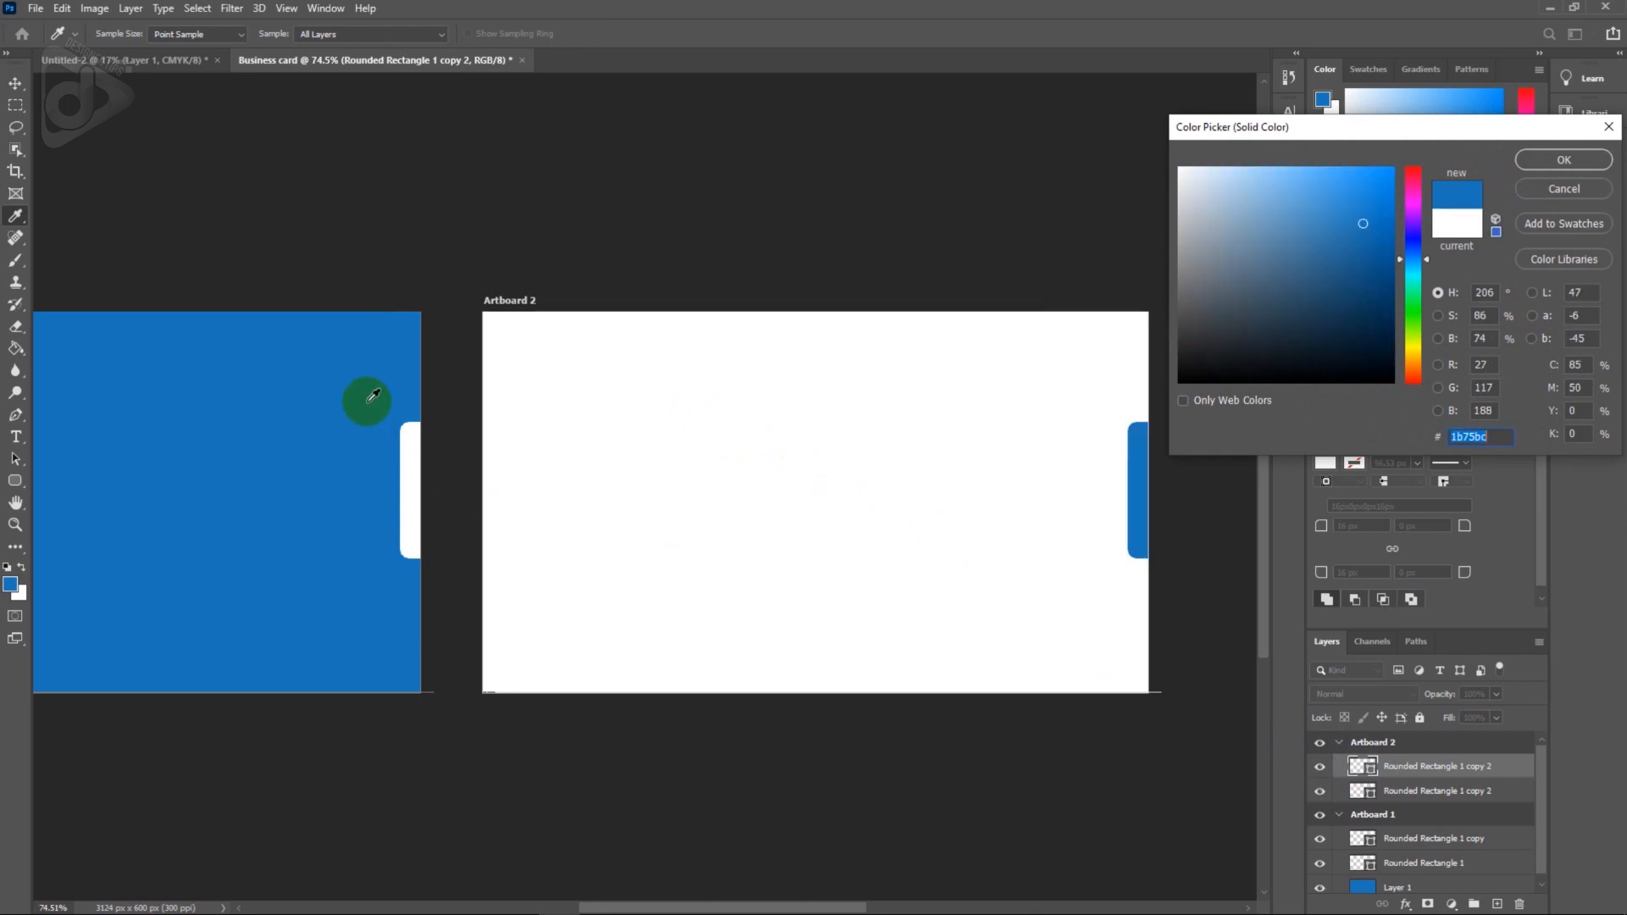
left_click(1560, 160)
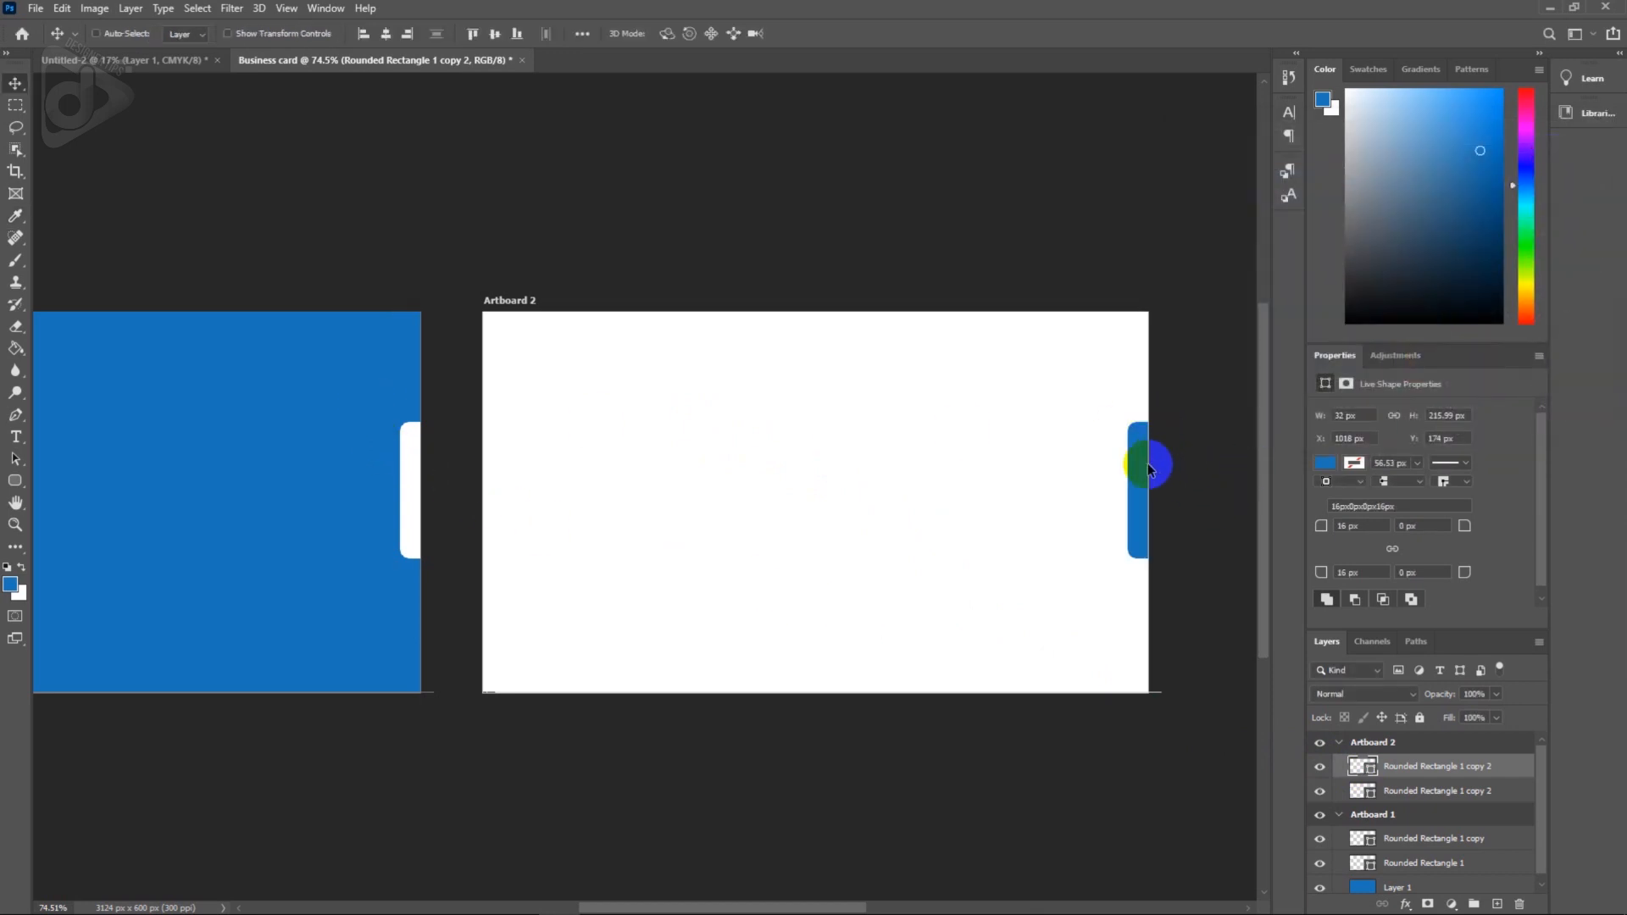
double_click(1362, 791)
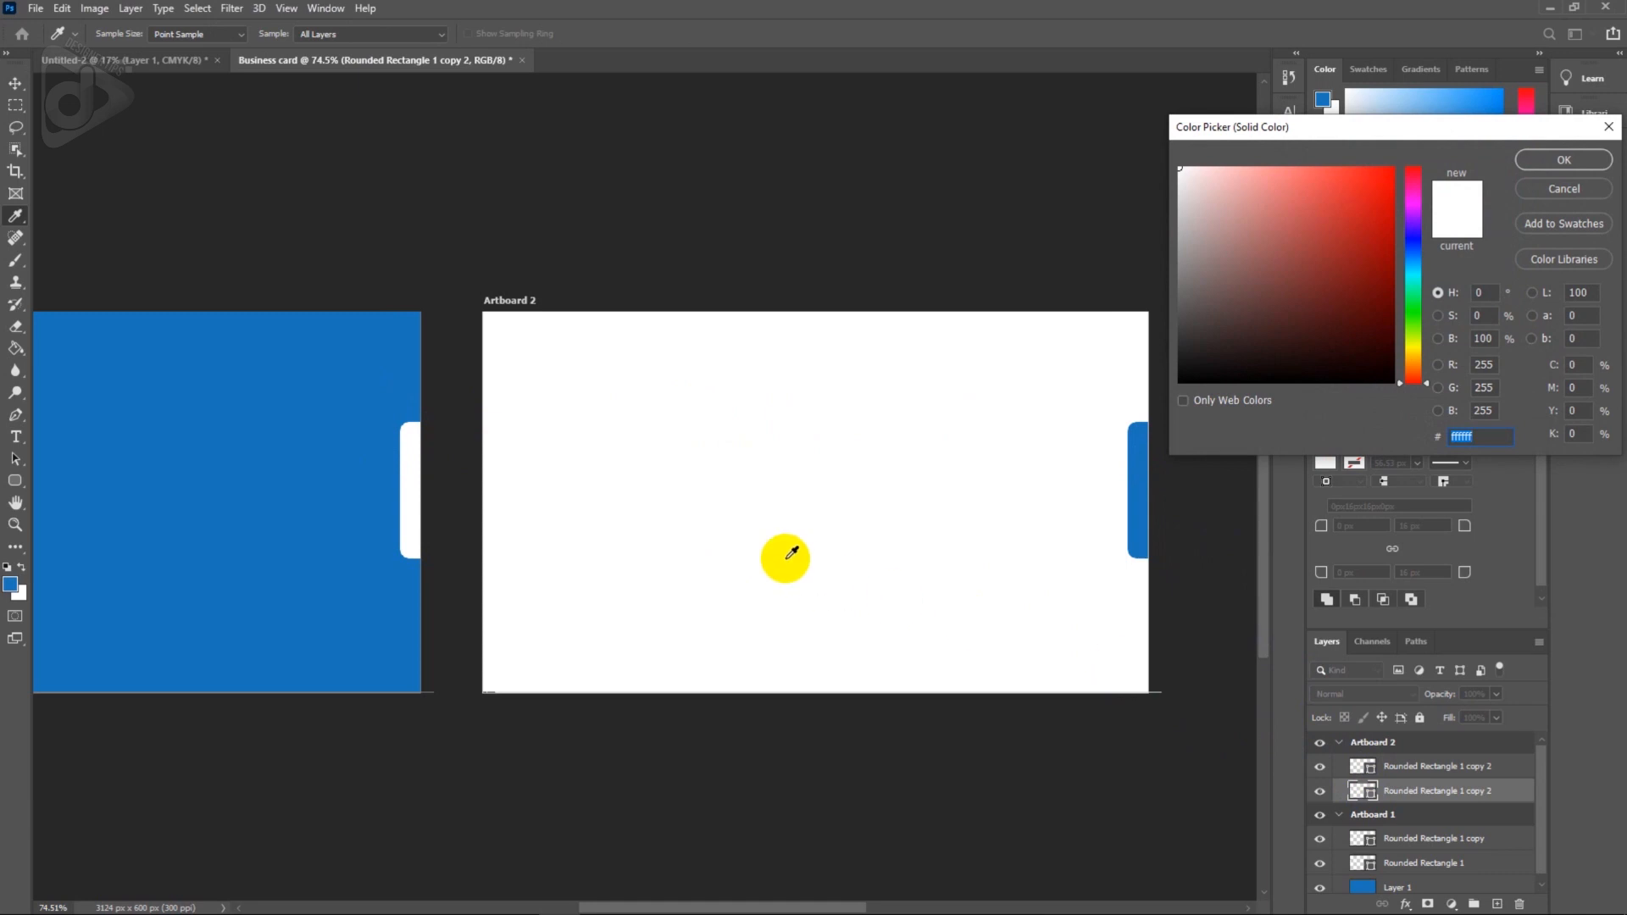
left_click(388, 394)
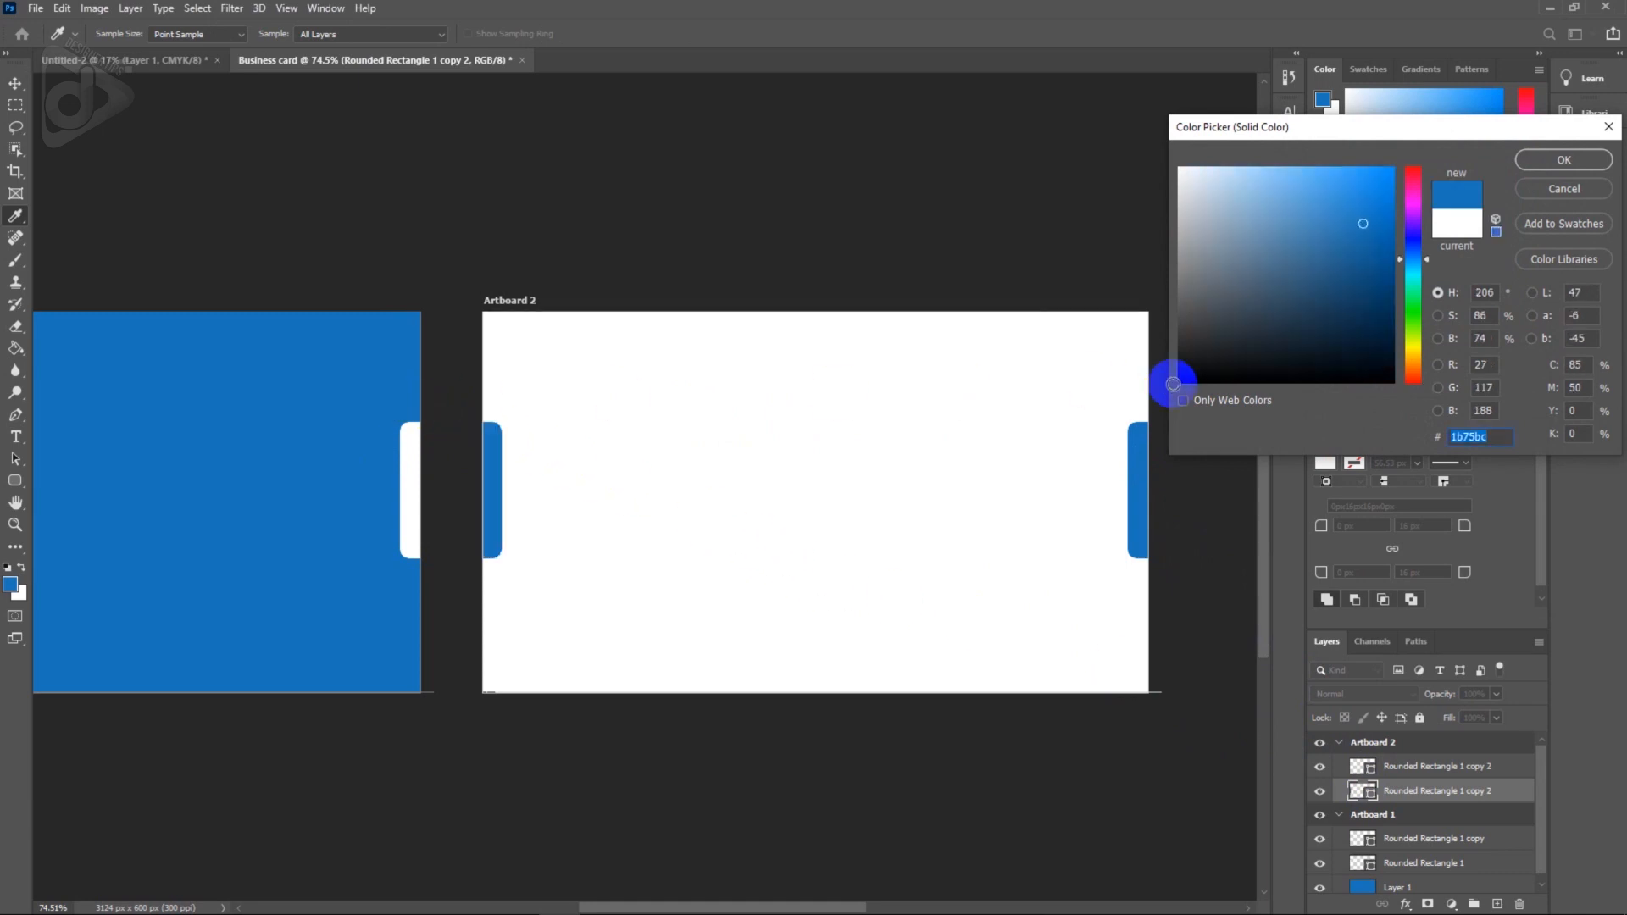
left_click(1564, 161)
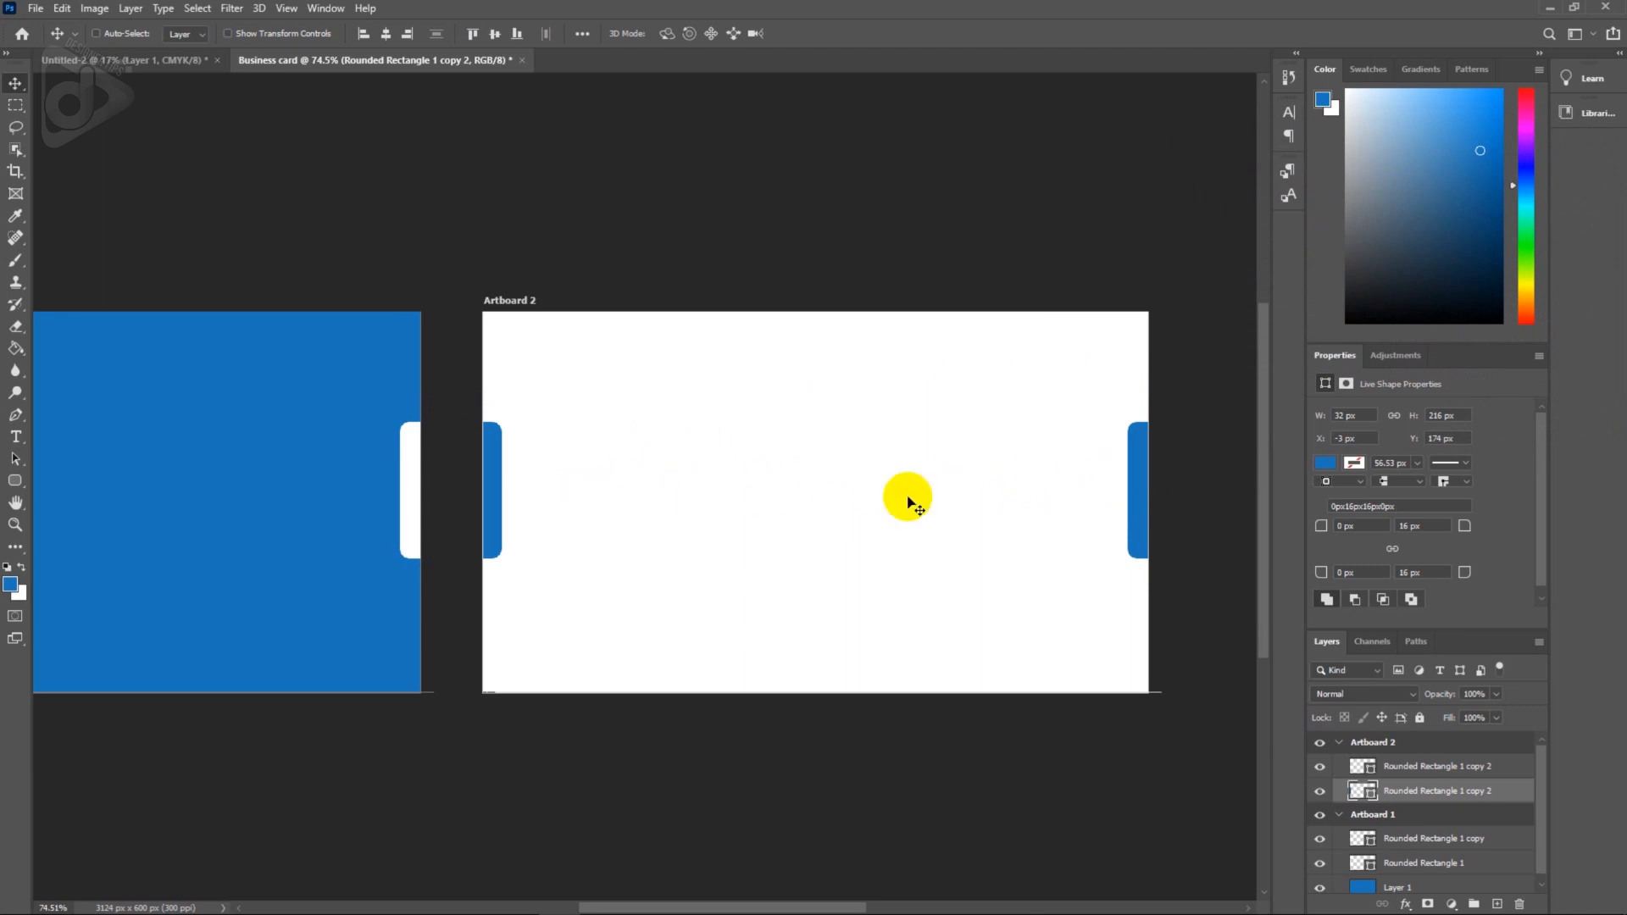
Copy the merged Auto Focus logo layer from the Untitled-2 document onto the business card's Artboard 1.
scroll(716, 494, "left", 5)
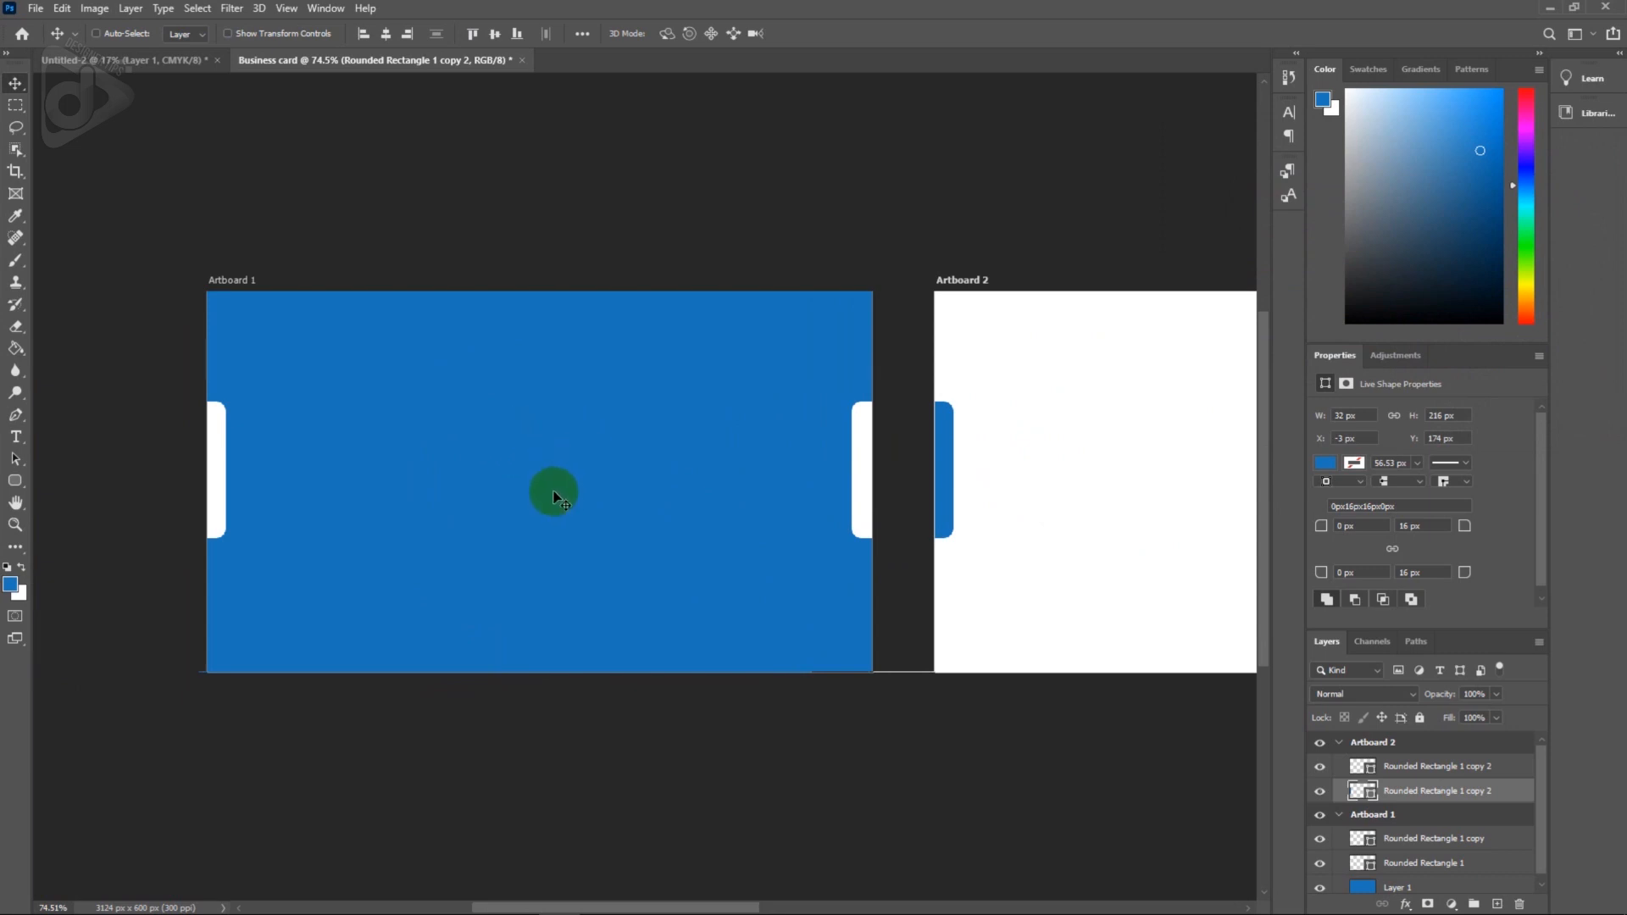
left_click(144, 61)
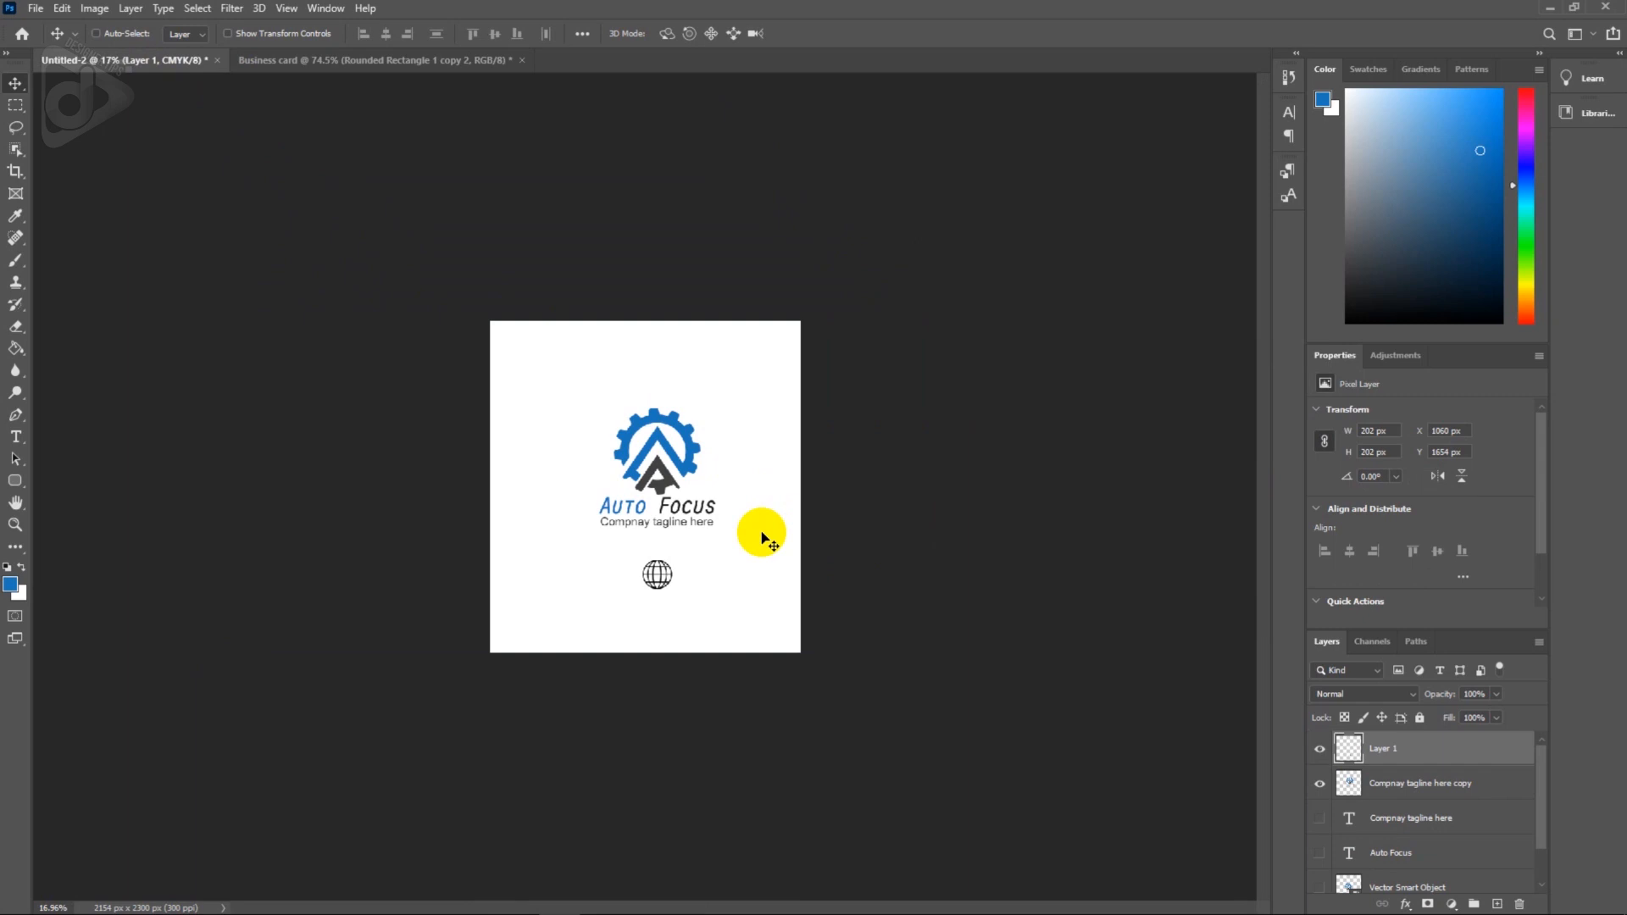
left_click(1386, 781)
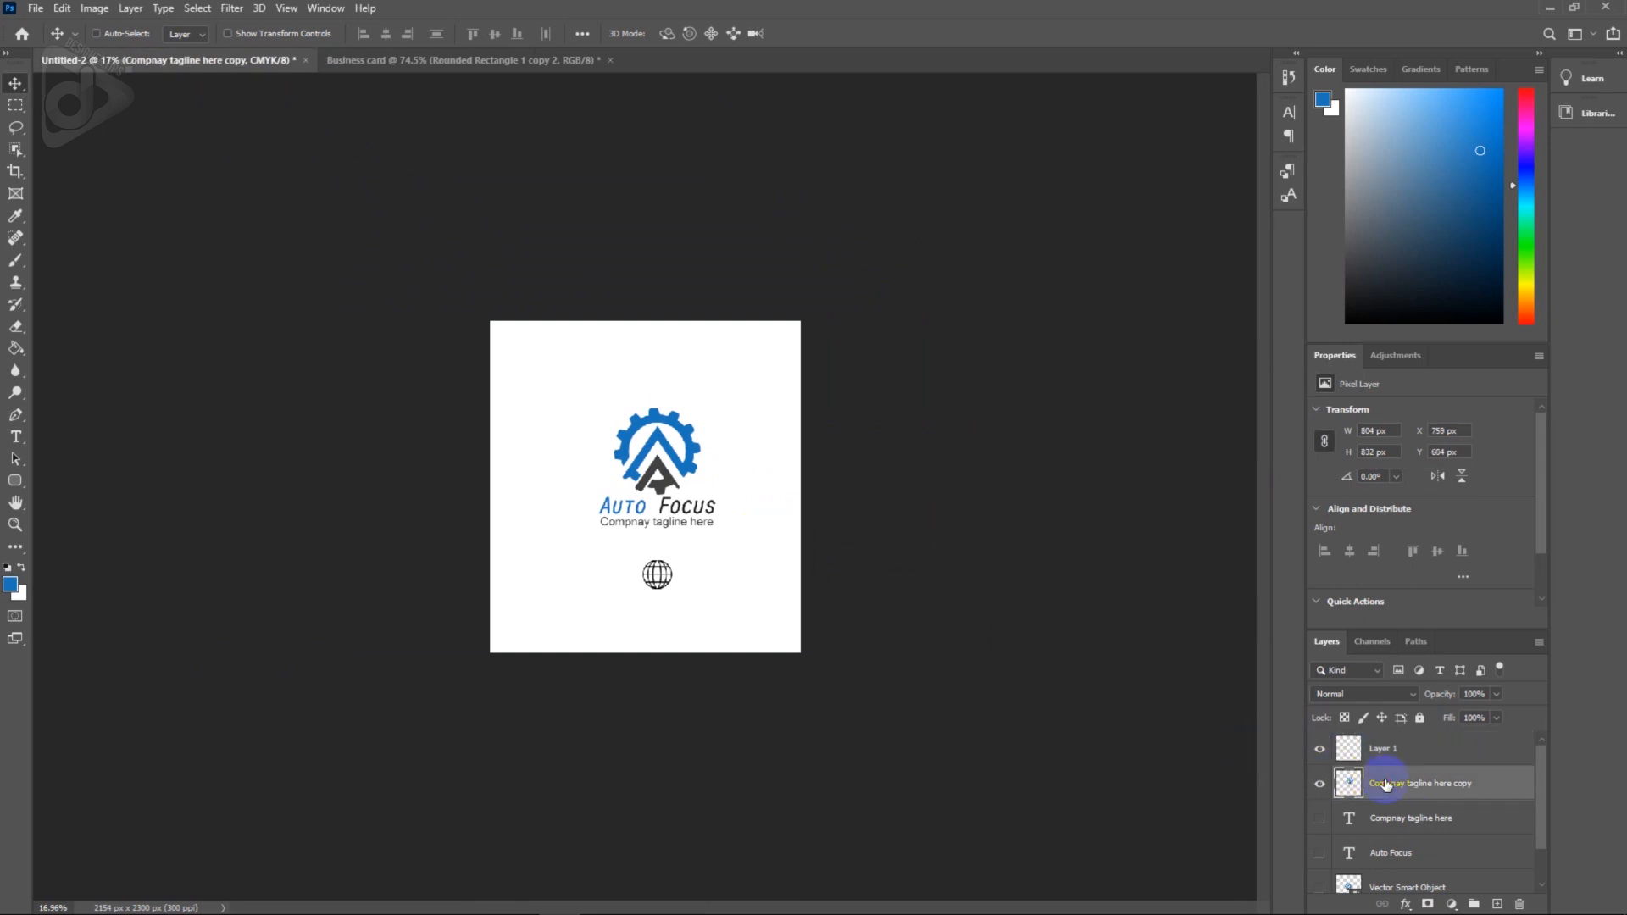
left_click_drag(680, 482, 431, 395)
Scale the logo on Artboard 1 down to about 306 × 317 px in the middle of the card.
key("ctrl+t")
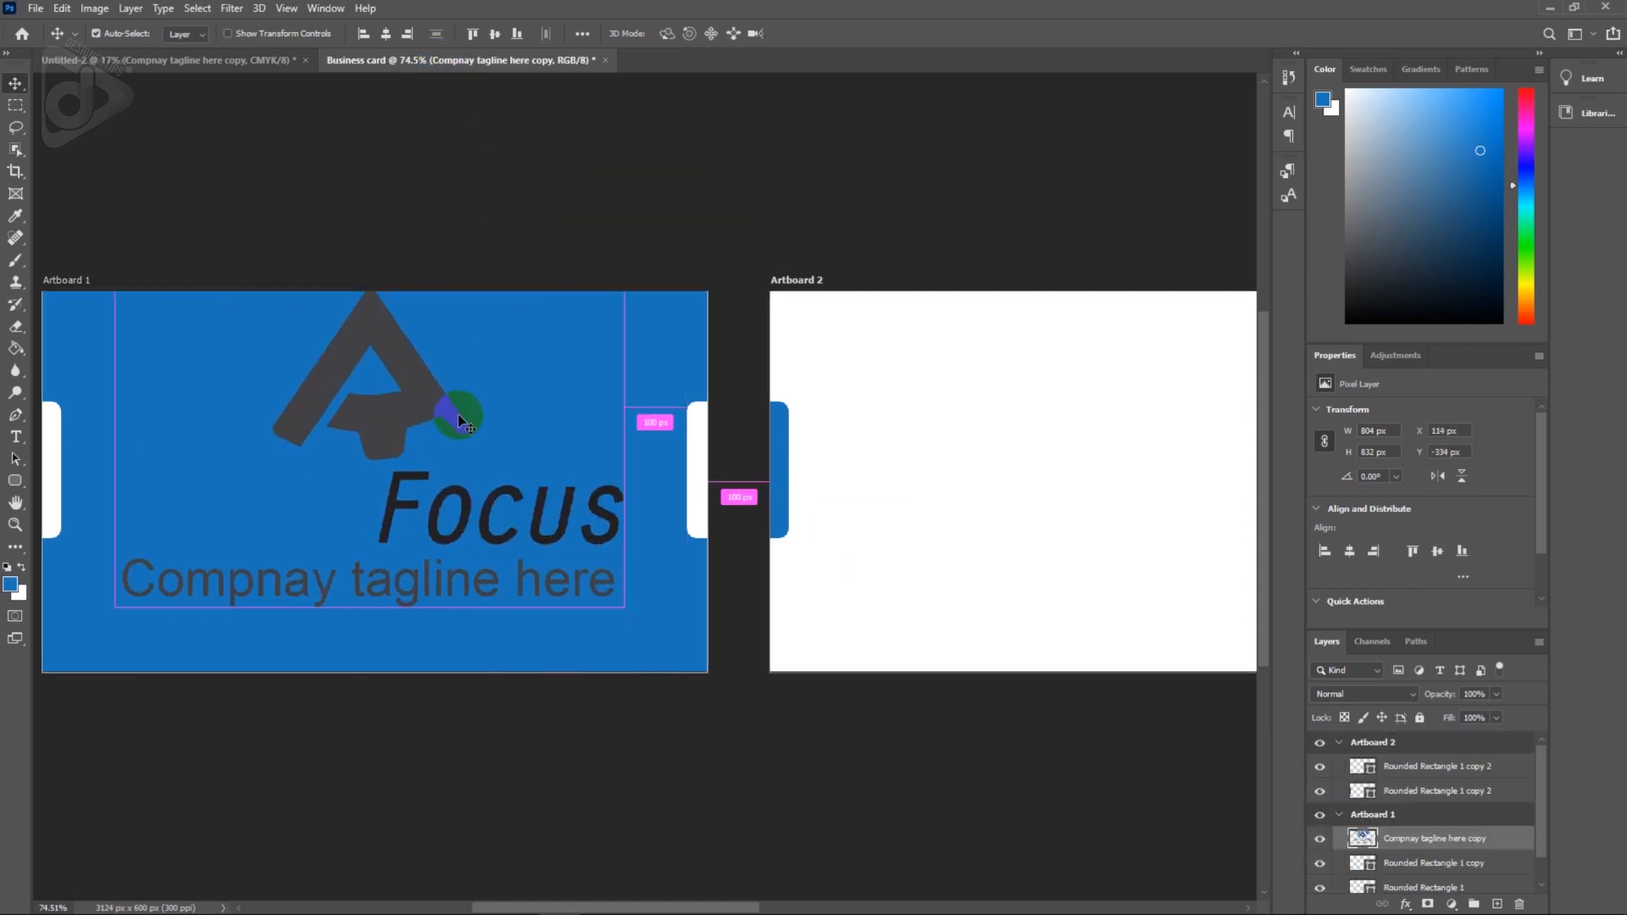
left_click_drag(626, 605, 444, 511)
double_click(445, 516)
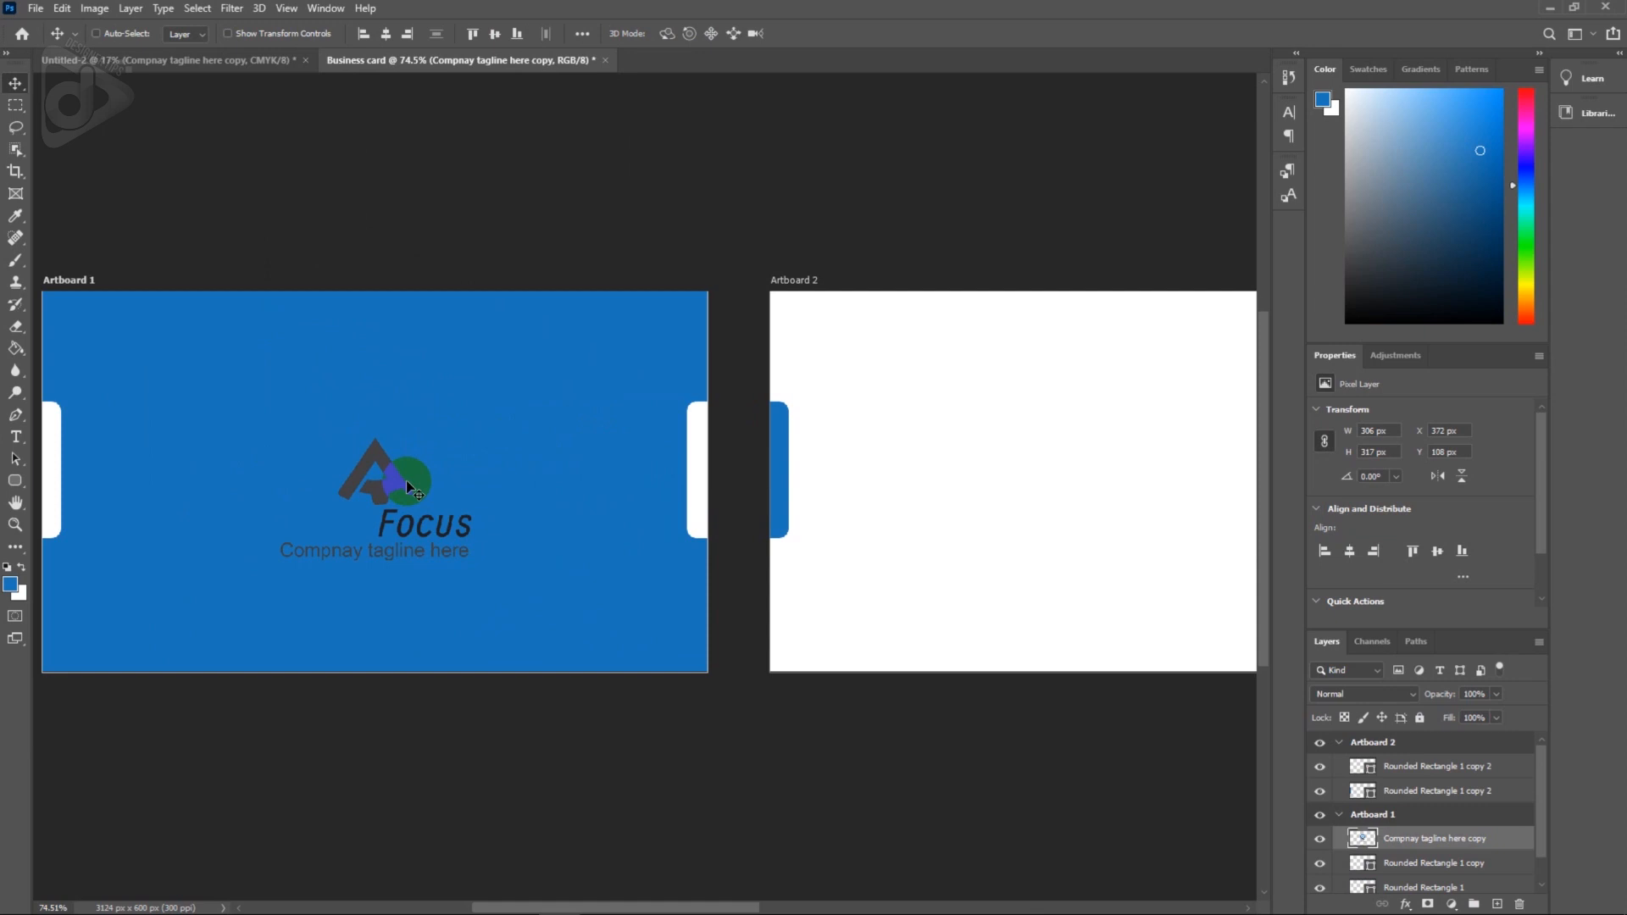
Apply a white Color Overlay at 100% opacity to the logo on Artboard 1.
double_click(1508, 845)
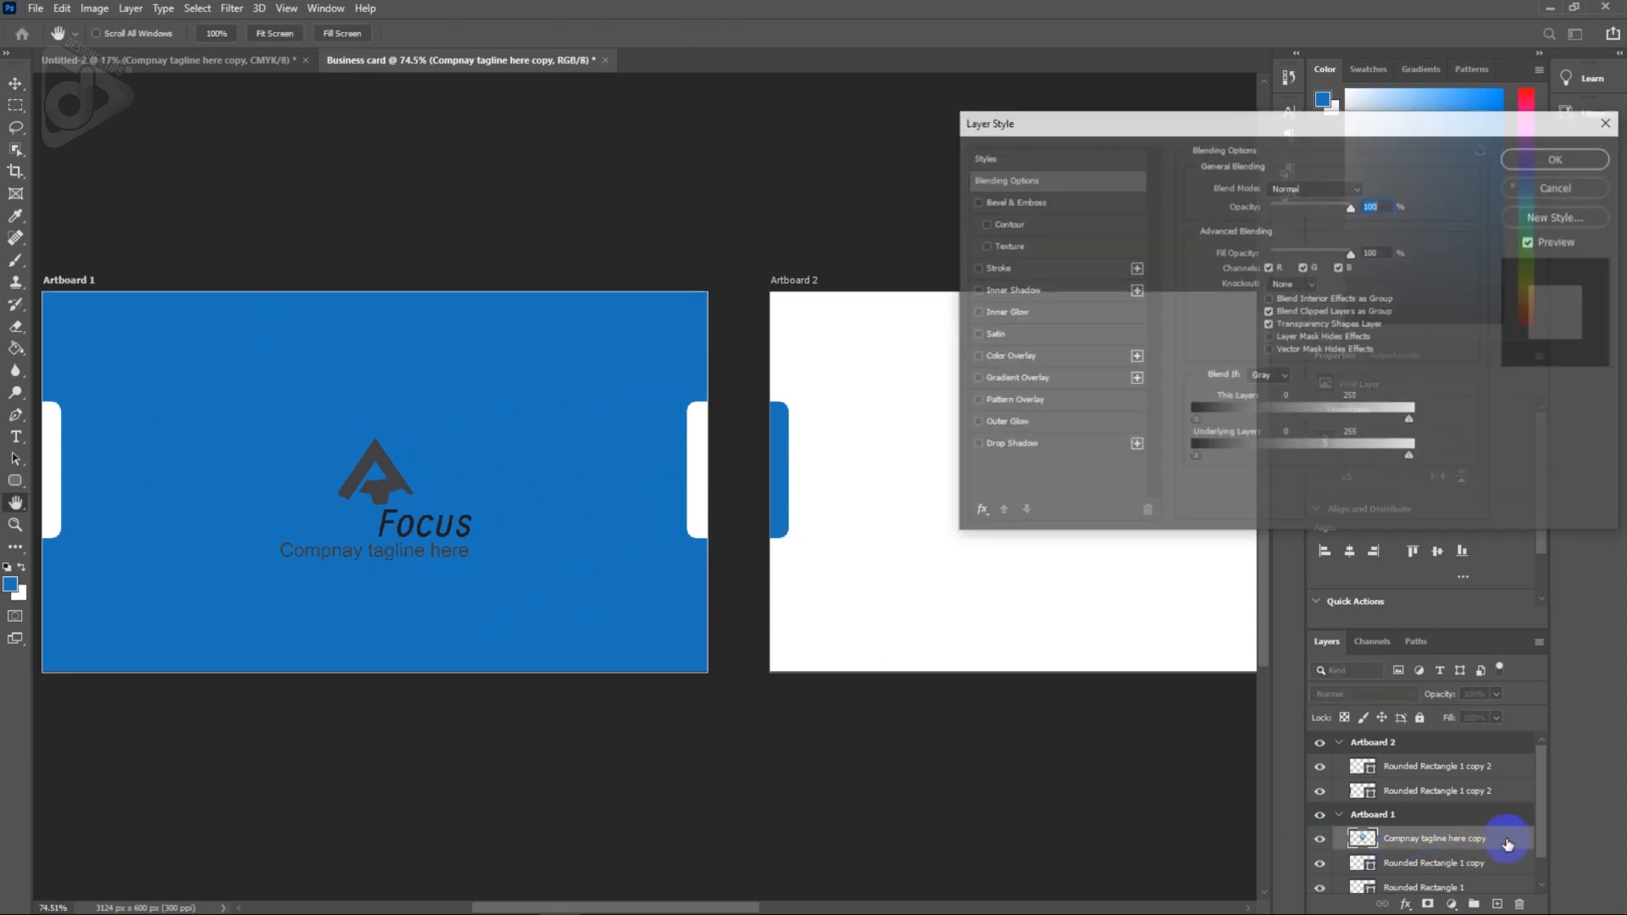
left_click(1033, 362)
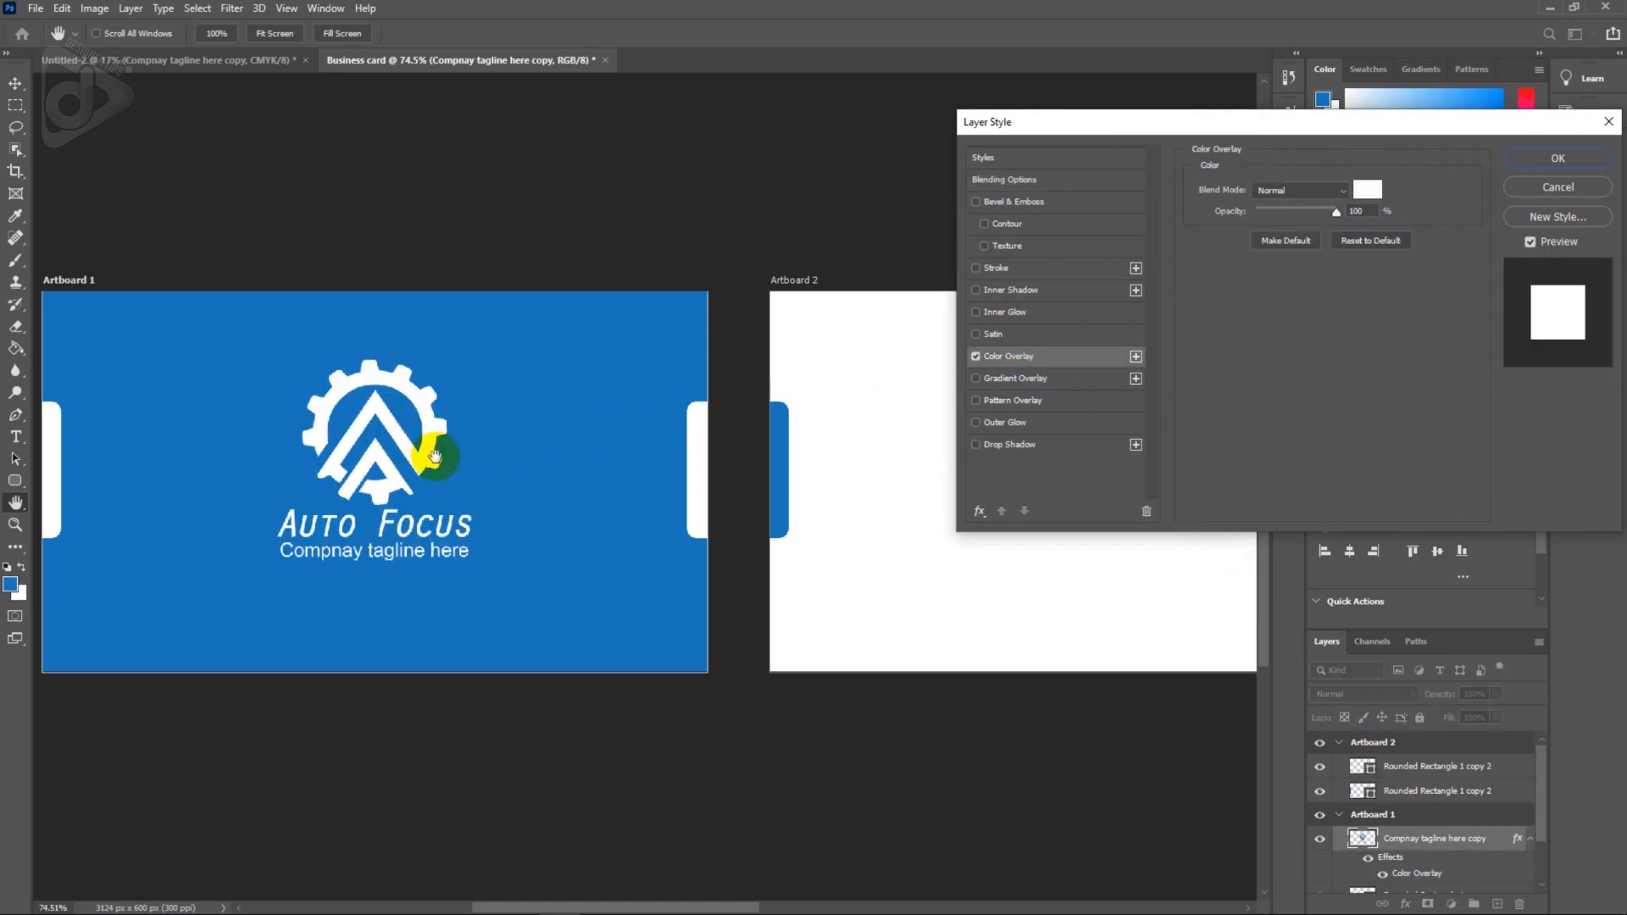
left_click(1562, 163)
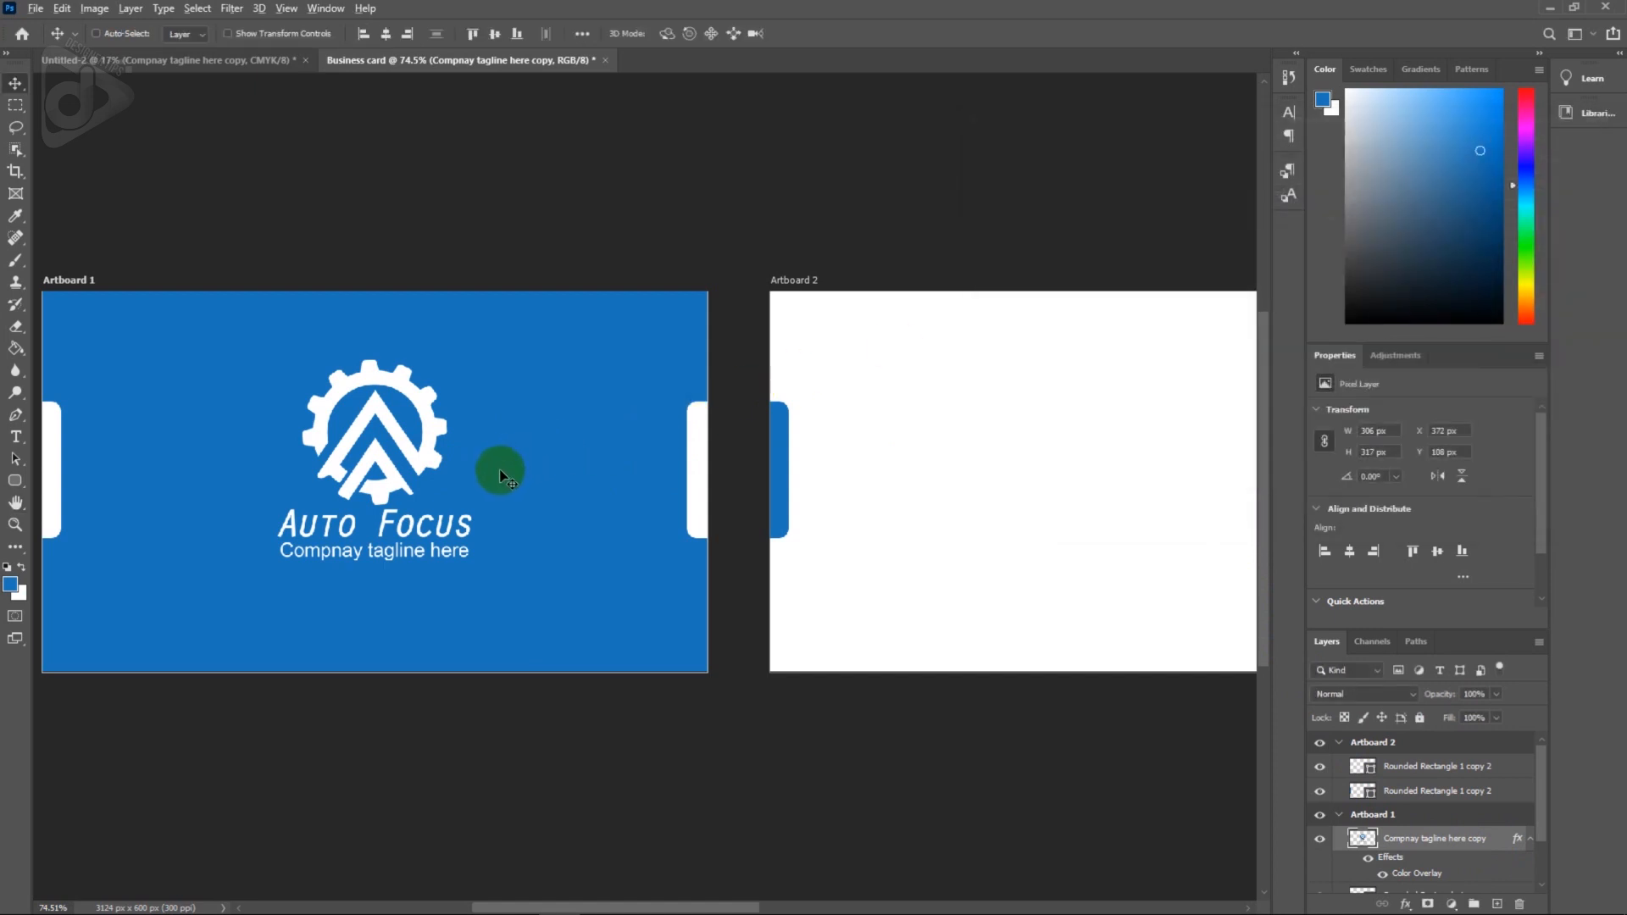
Shrink the white logo slightly to about 282 × 293 px, keeping it centered on Artboard 1.
scroll(499, 483, "down", 1)
key("ctrl+t")
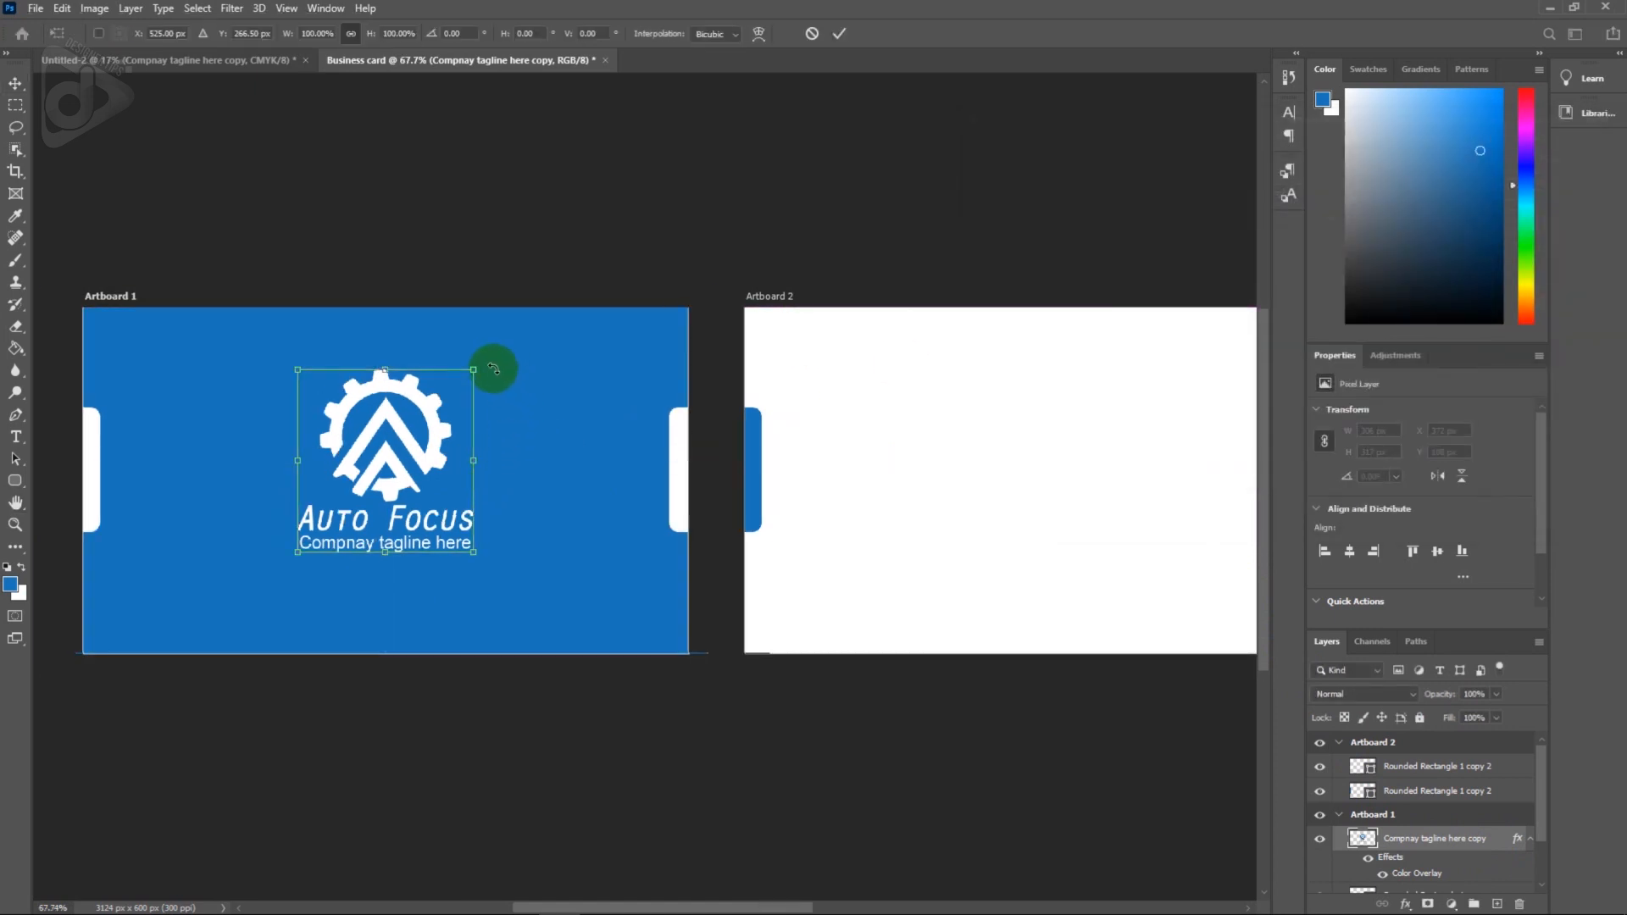
left_click_drag(475, 370, 469, 377)
key("Return")
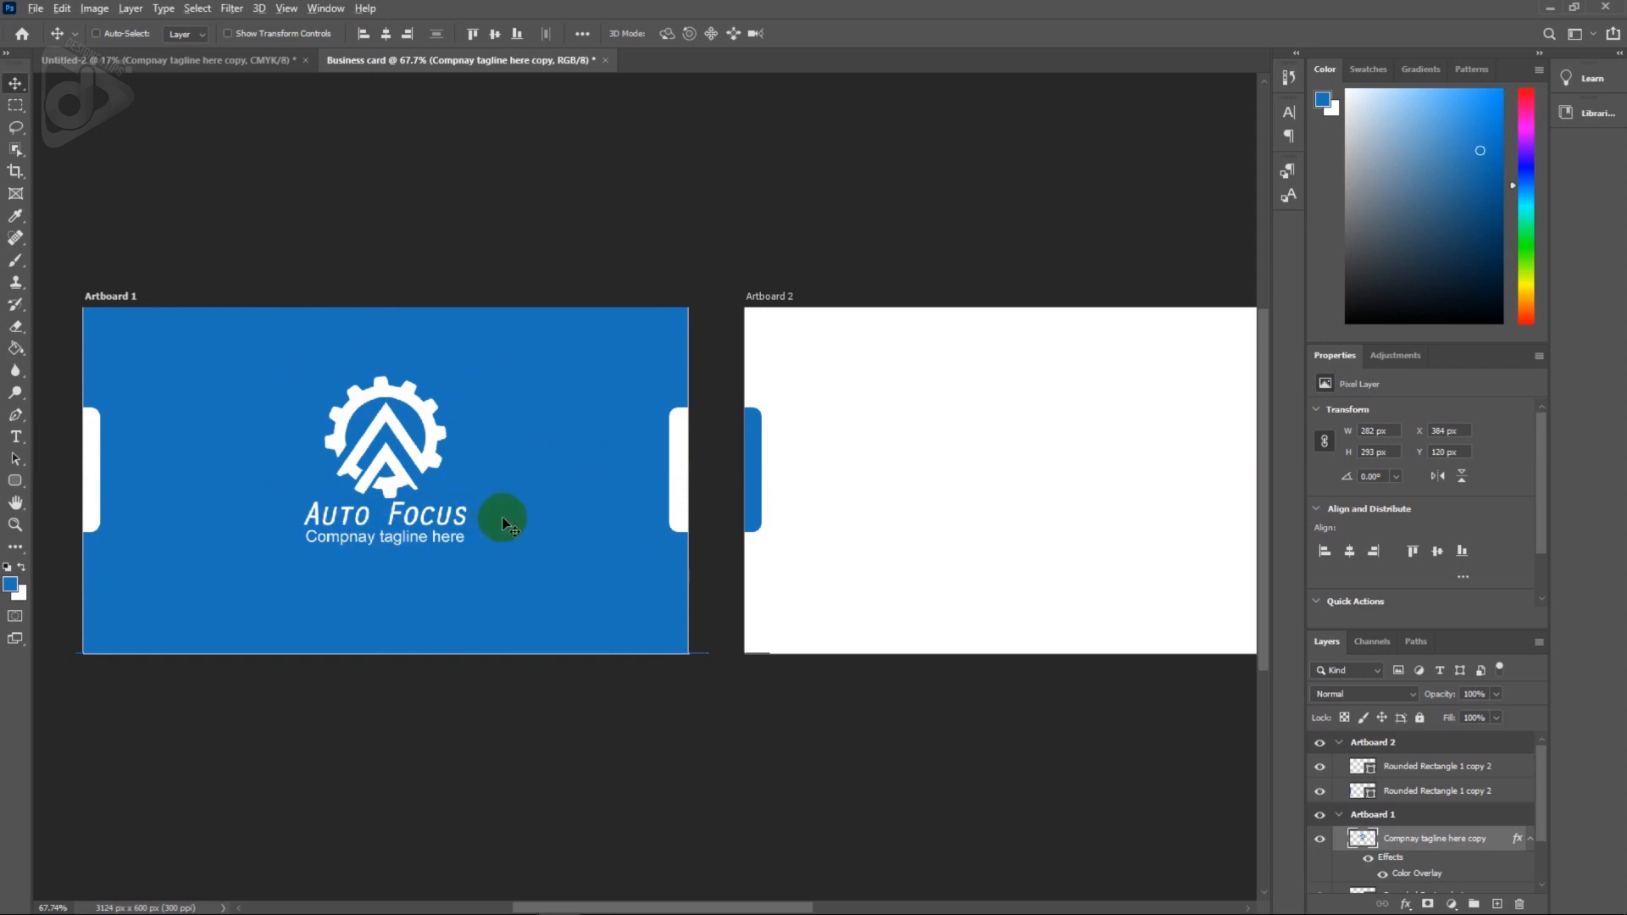
Copy the logo from the Untitled-2 document into the business card again and move its layer into Artboard 2.
scroll(502, 517, "down", 1)
scroll(941, 487, "up", 1)
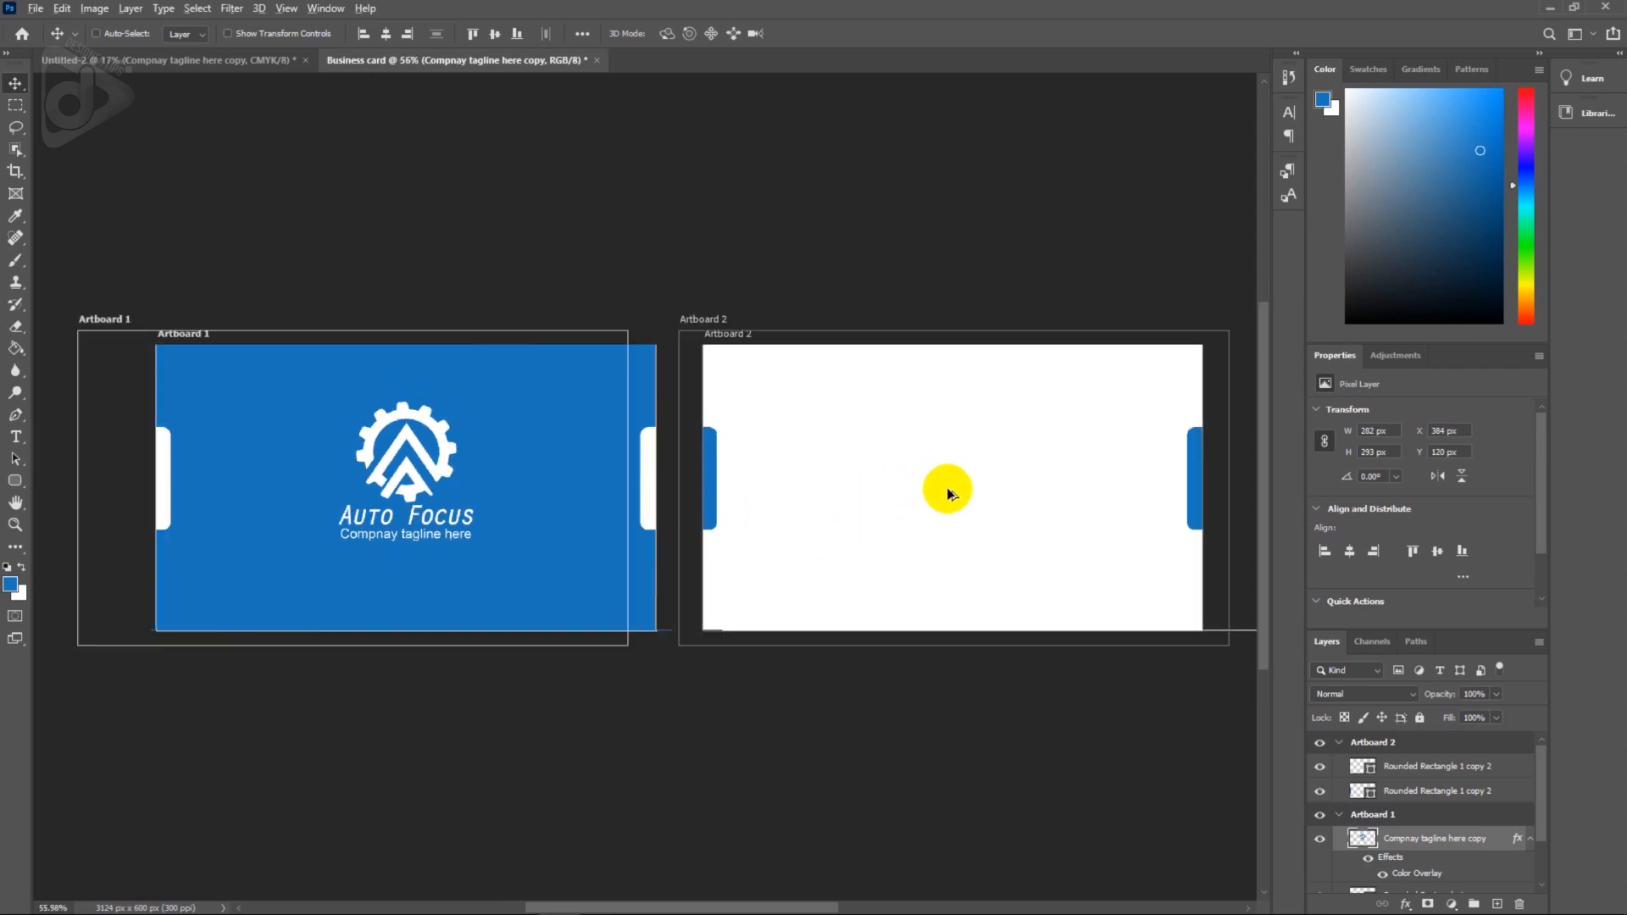
left_click_drag(1042, 476, 962, 479)
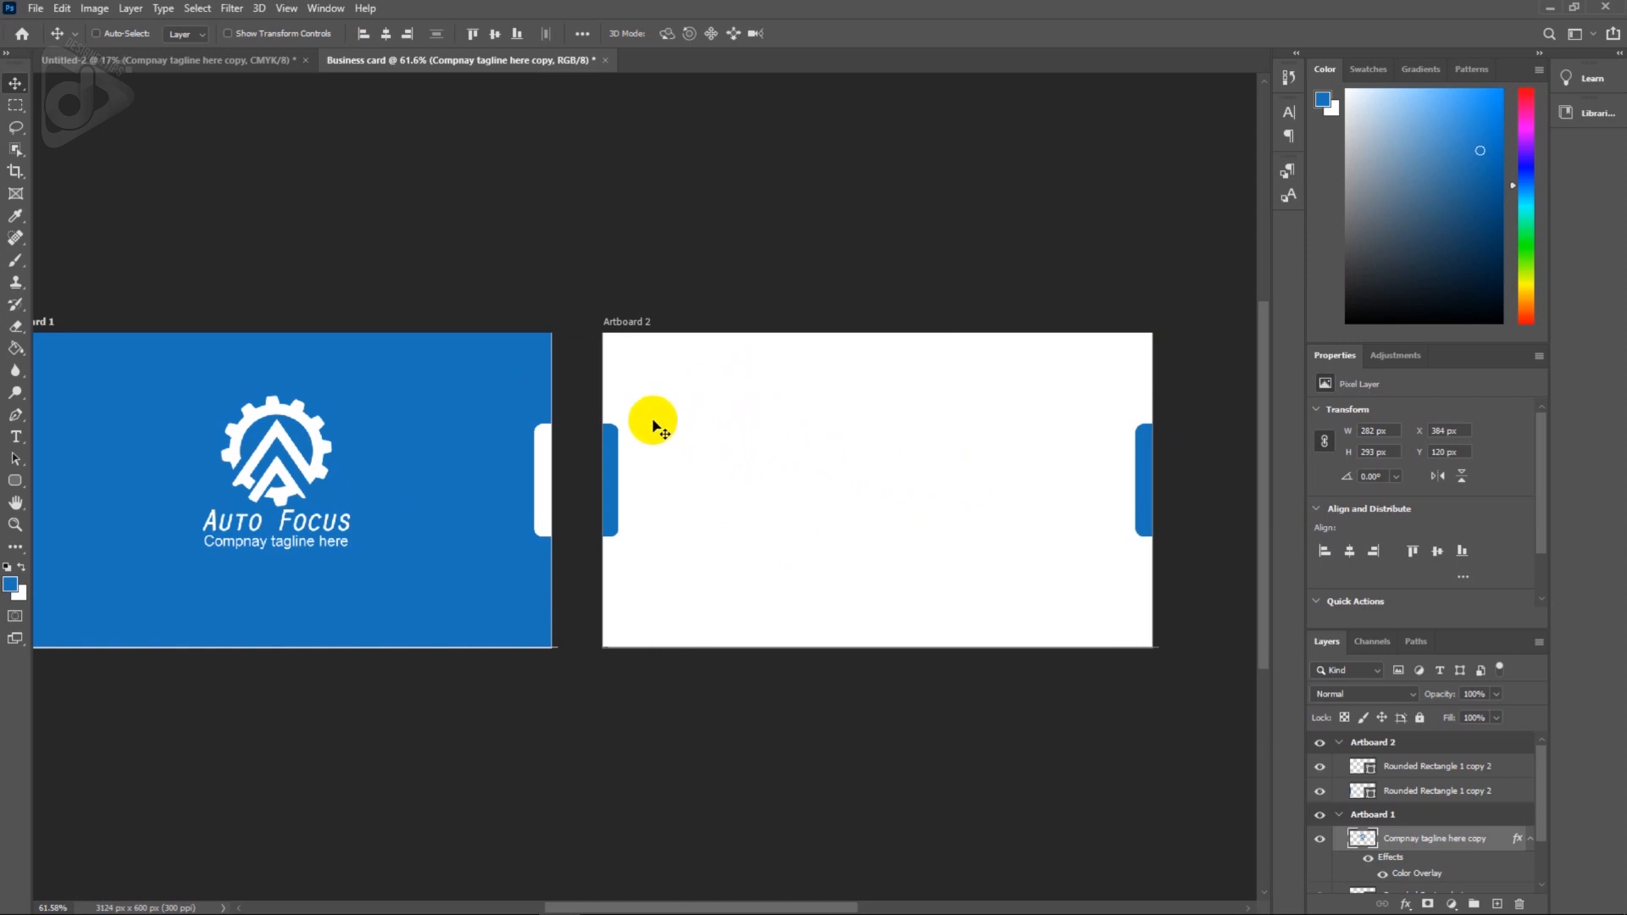
left_click(235, 60)
left_click_drag(712, 506, 729, 450)
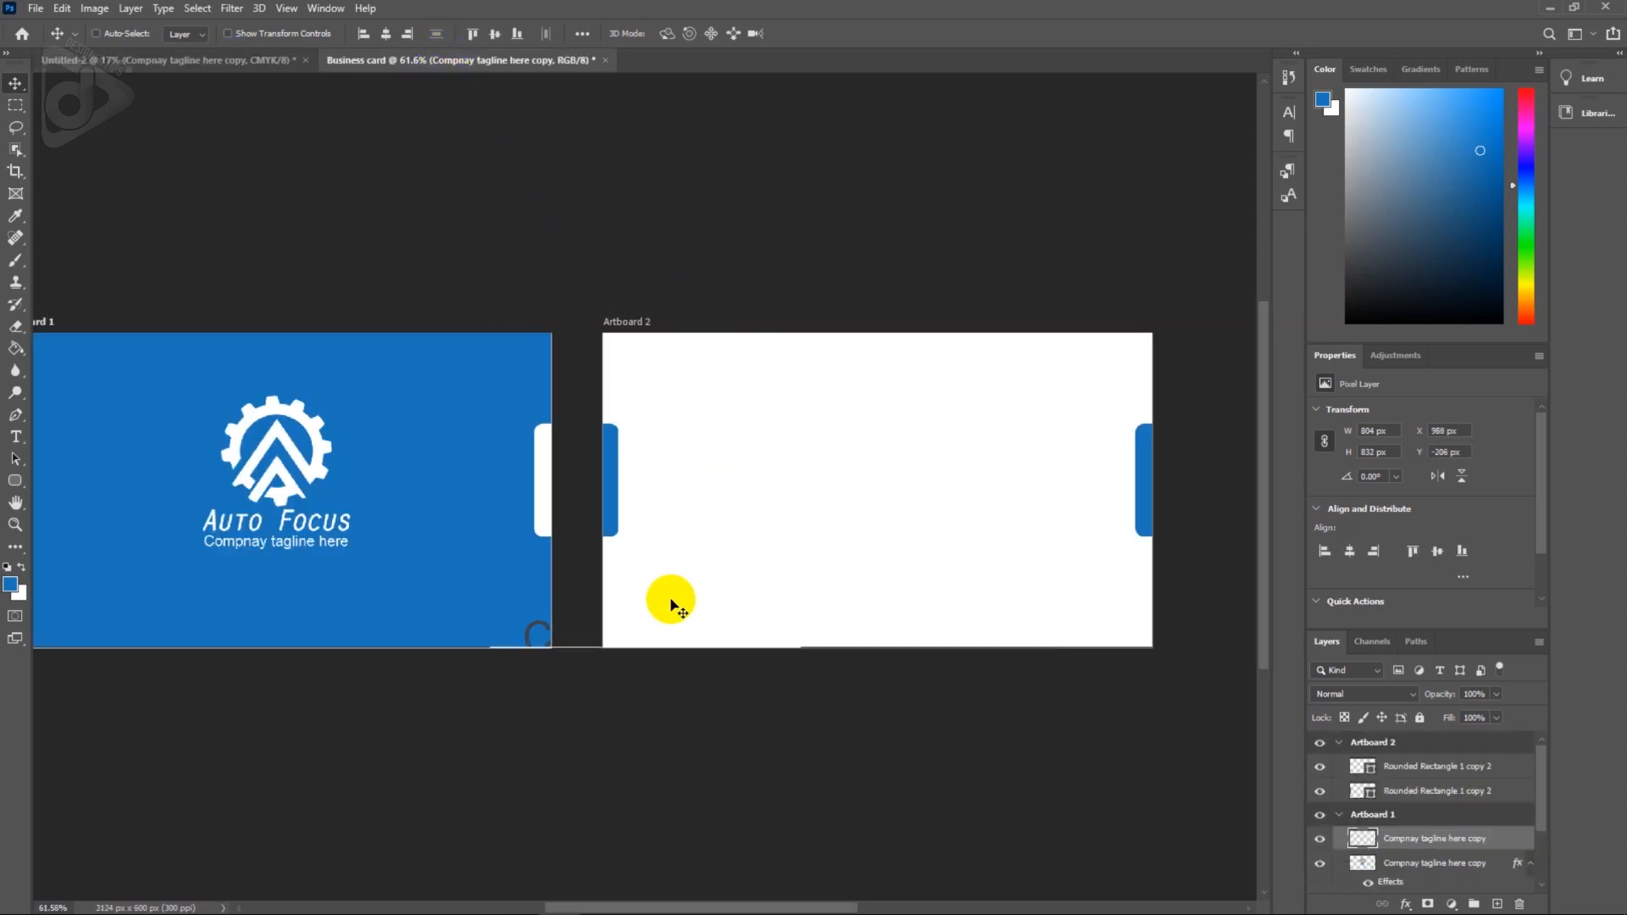
left_click_drag(534, 618, 453, 543)
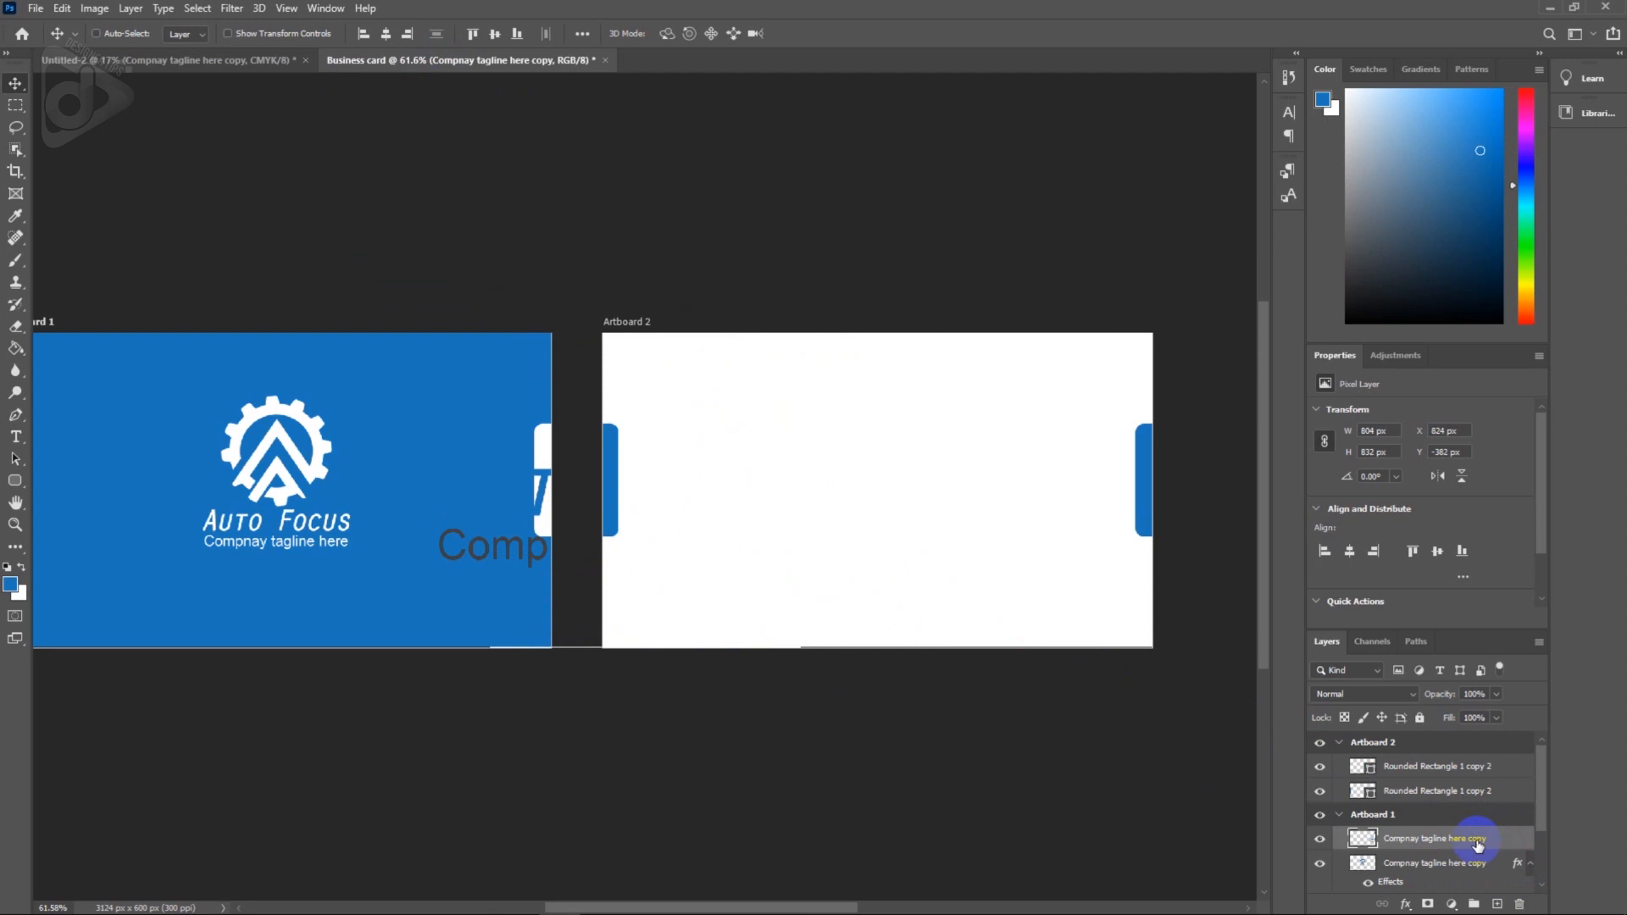
left_click_drag(1477, 844, 1456, 765)
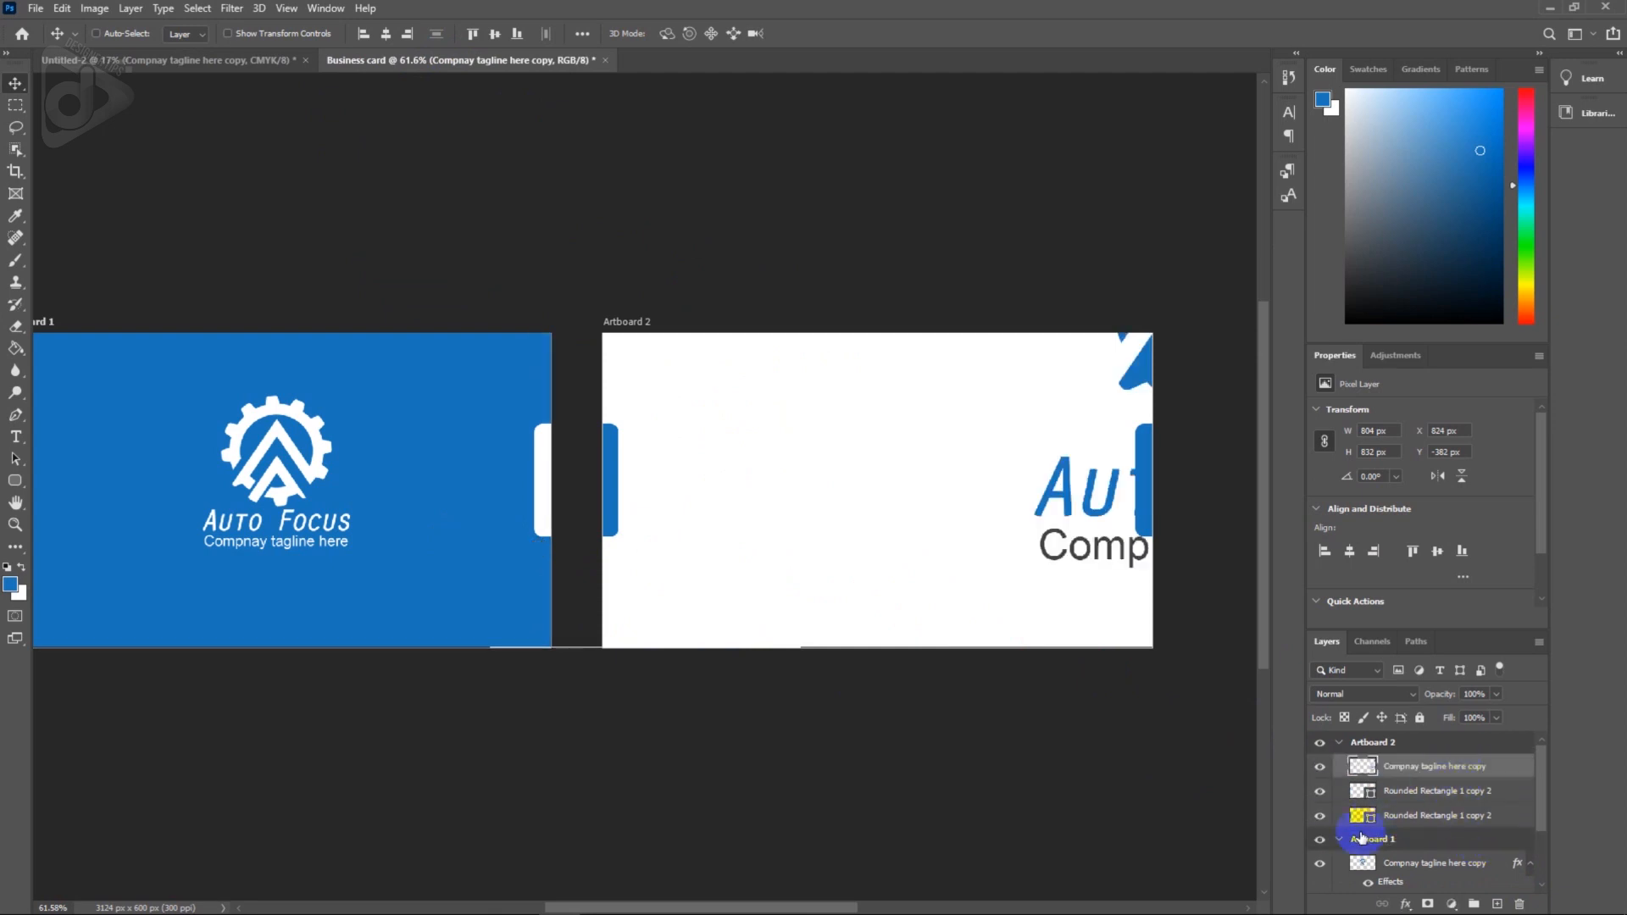
Collapse Artboard 1's layers and scale Artboard 2's logo to about 227 × 236 px near its upper-left corner, at about X 111, Y 57 px.
left_click(1346, 842)
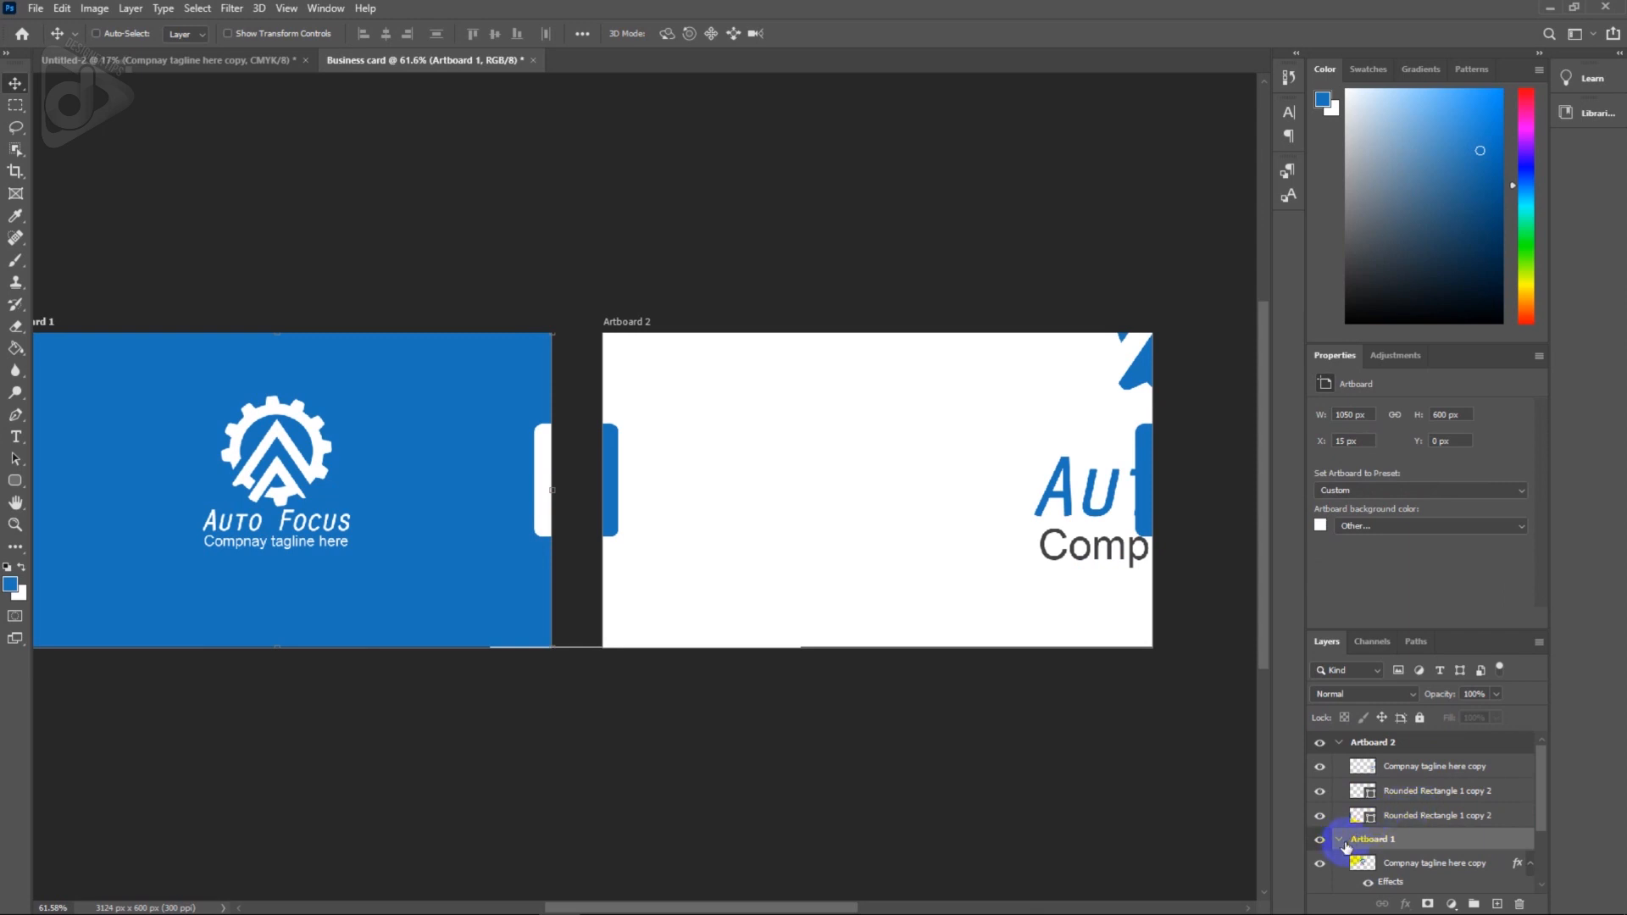
left_click(1338, 843)
left_click(1408, 778)
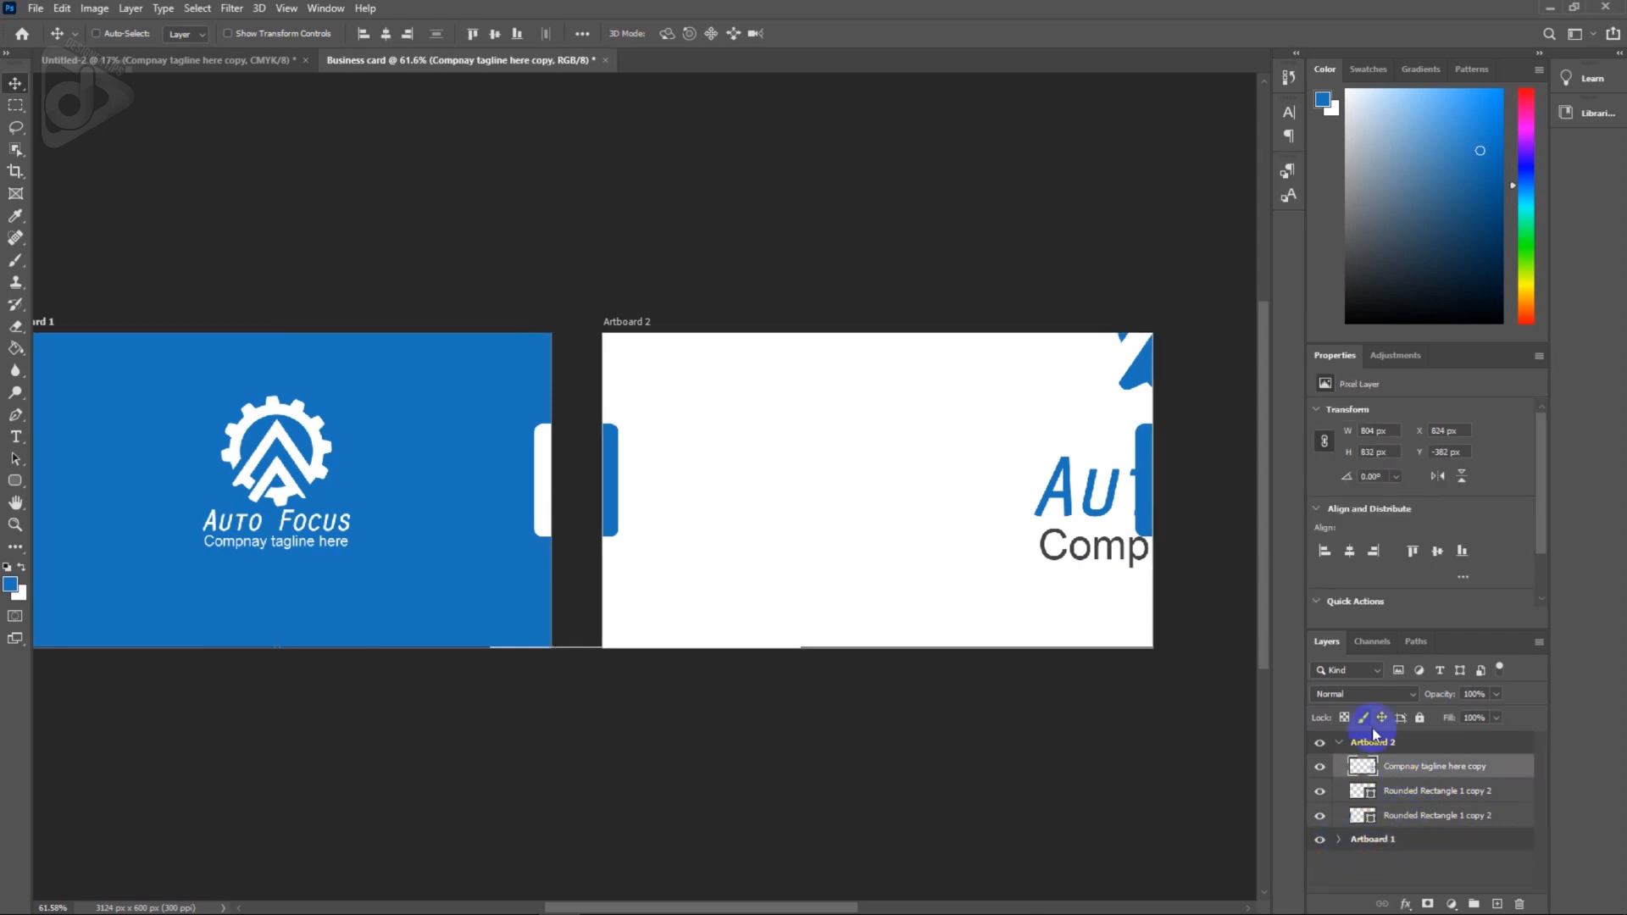
key("ctrl+t")
left_click_drag(1049, 506, 792, 497)
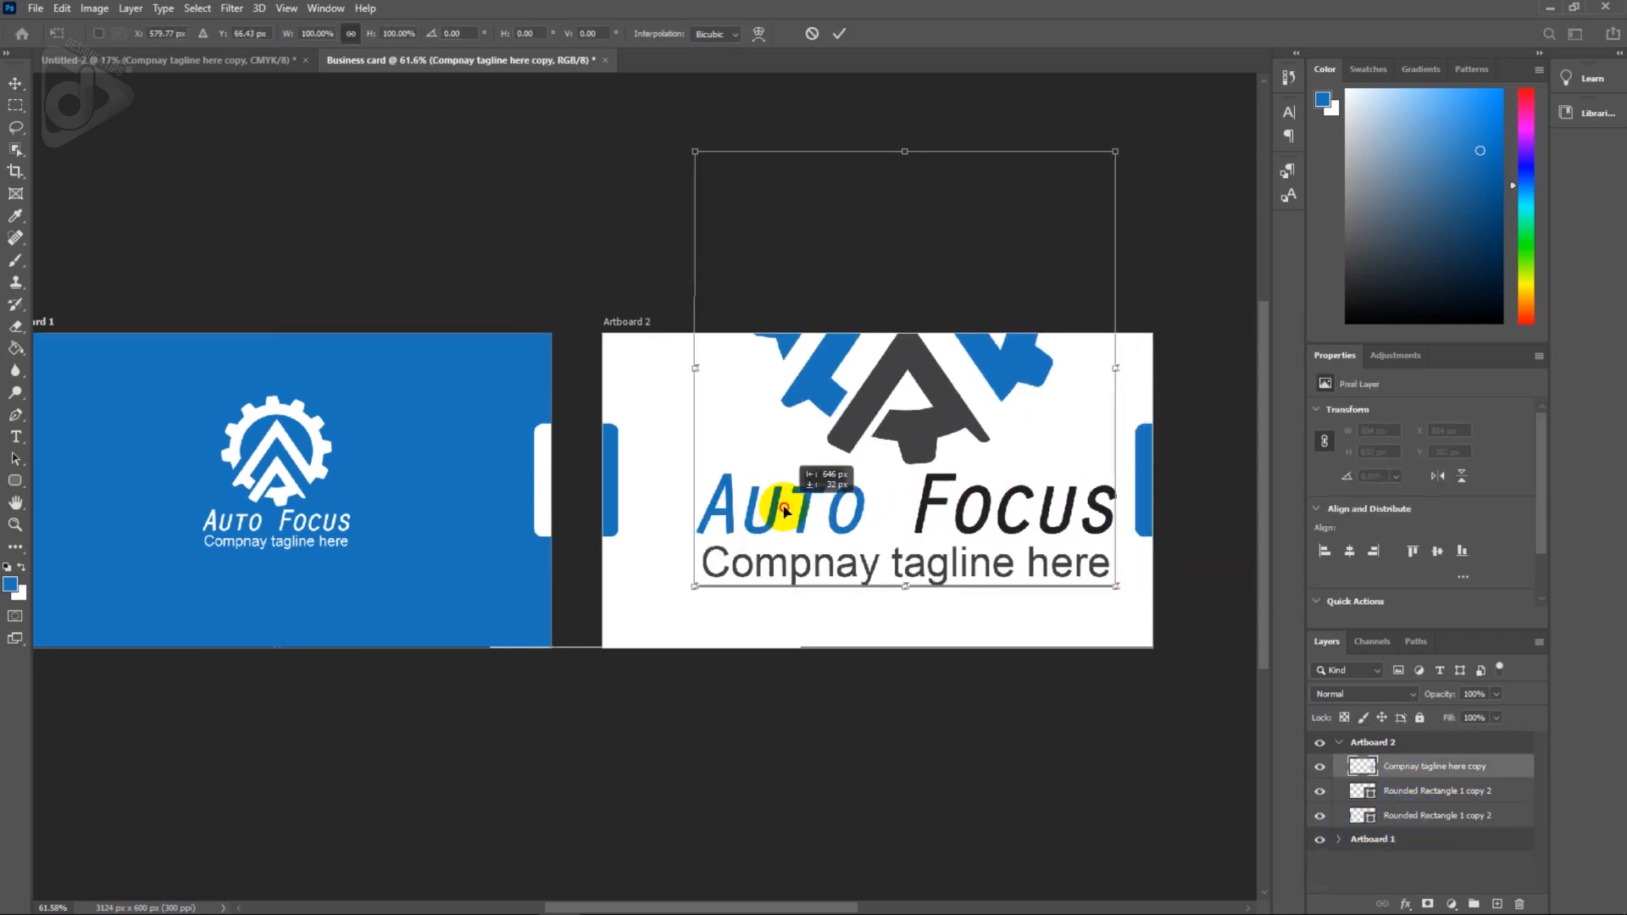
left_click_drag(1111, 582, 757, 465)
left_click_drag(740, 463, 741, 462)
key("Return")
key("shift+Right")
key("shift+Right")
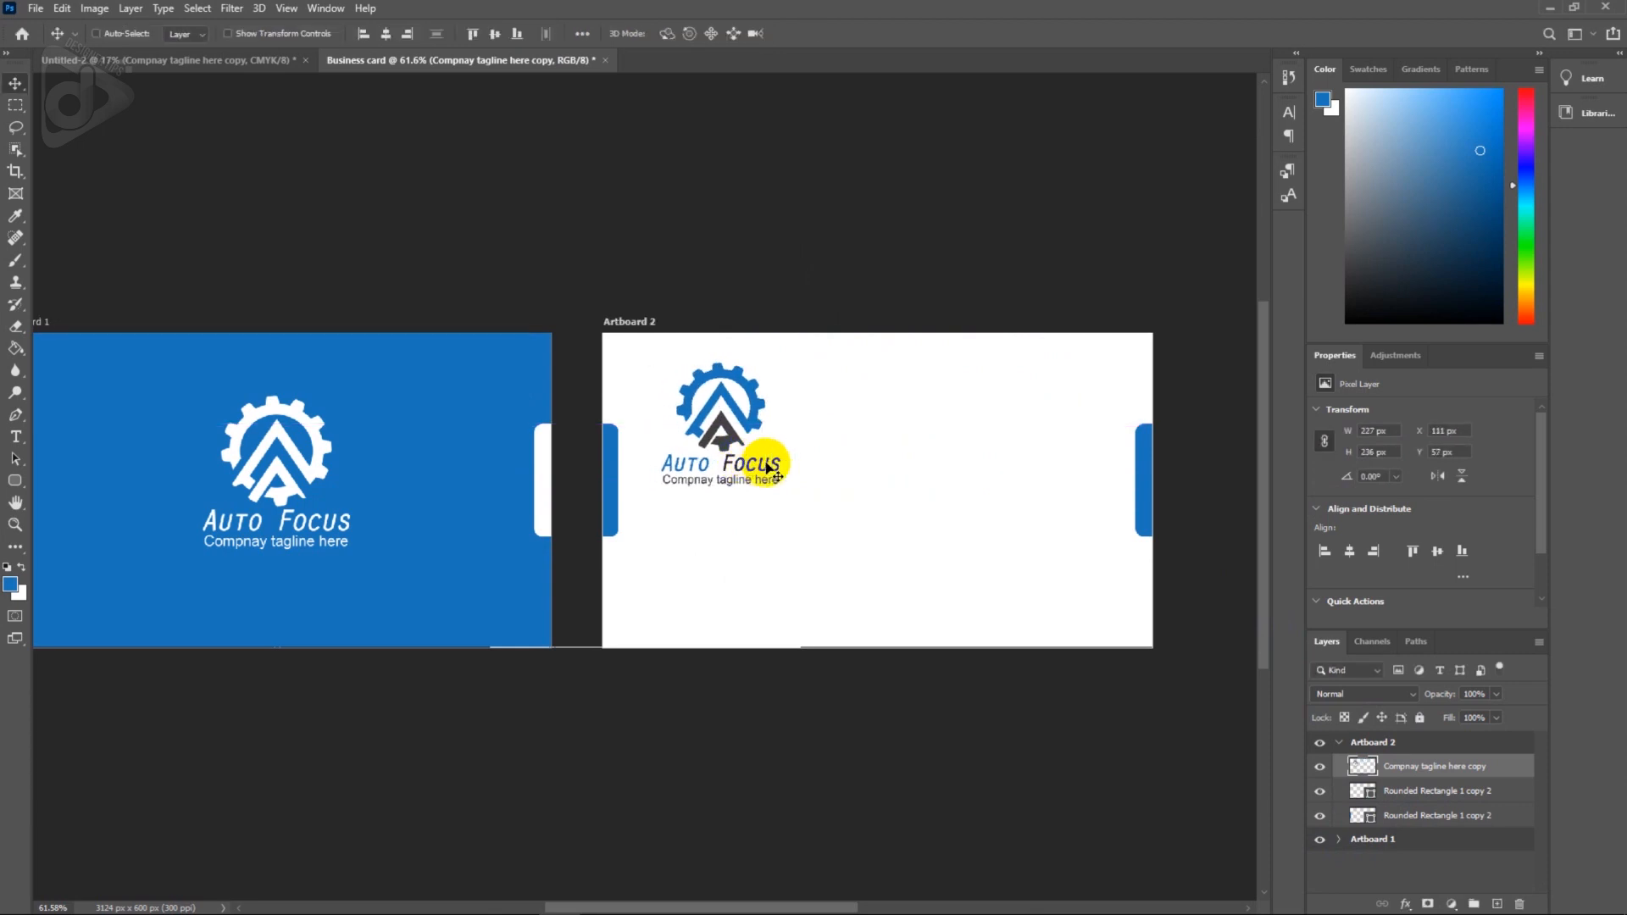
scroll(829, 476, "up", 1)
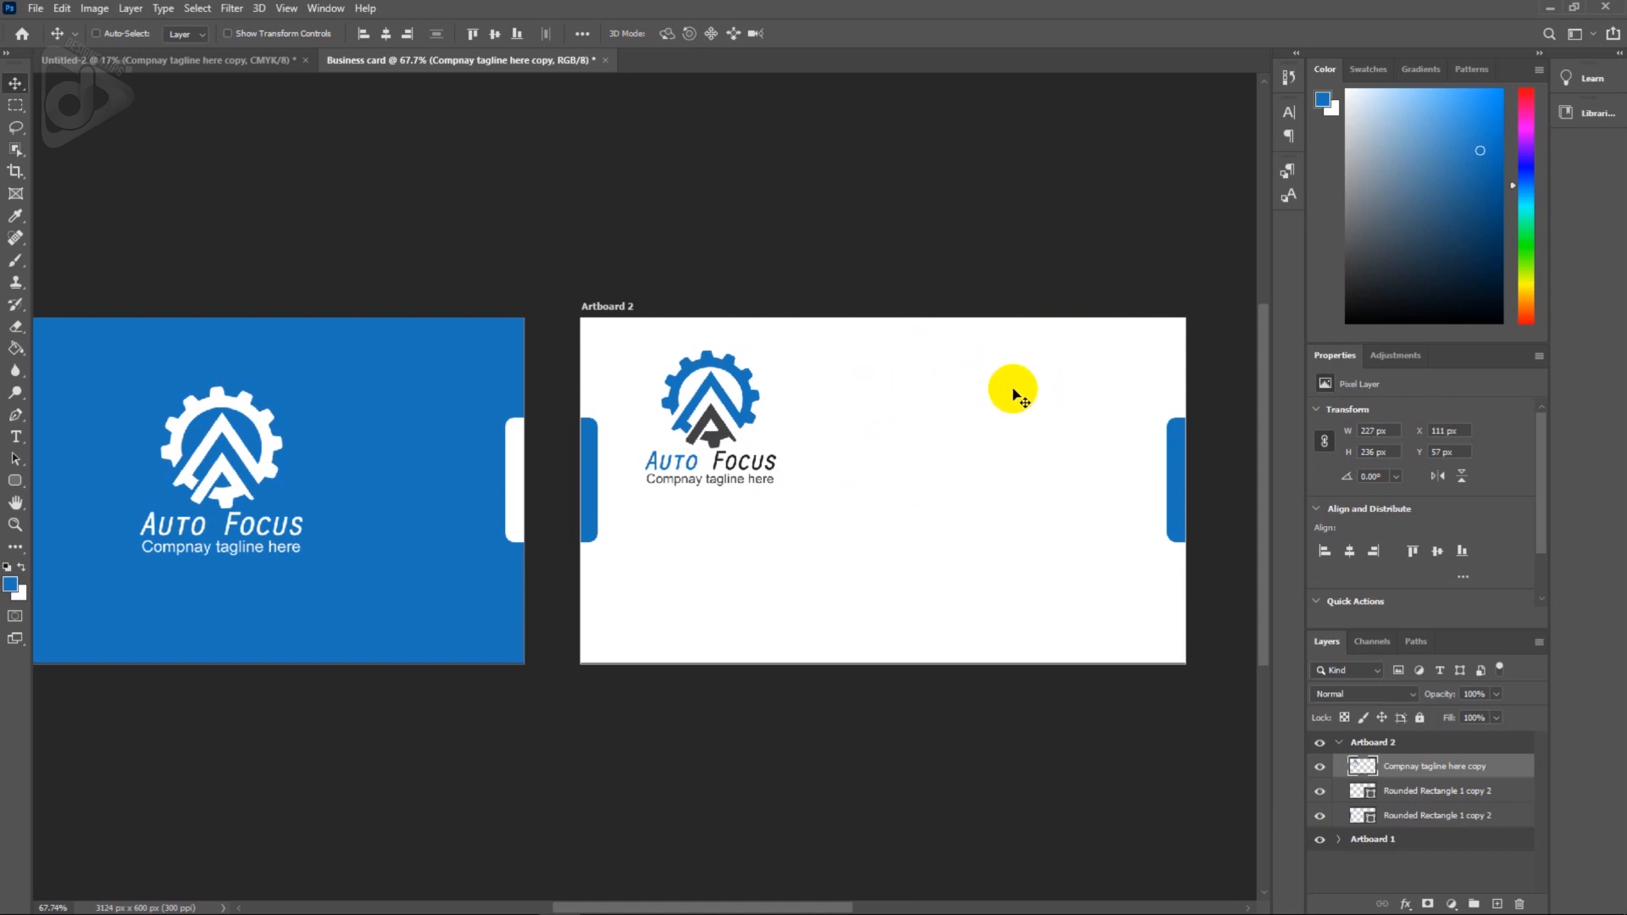
Copy the name and URB number lines from the Notepad text and paste them as a text layer beside Artboard 2's logo.
mouse_move(970, 909)
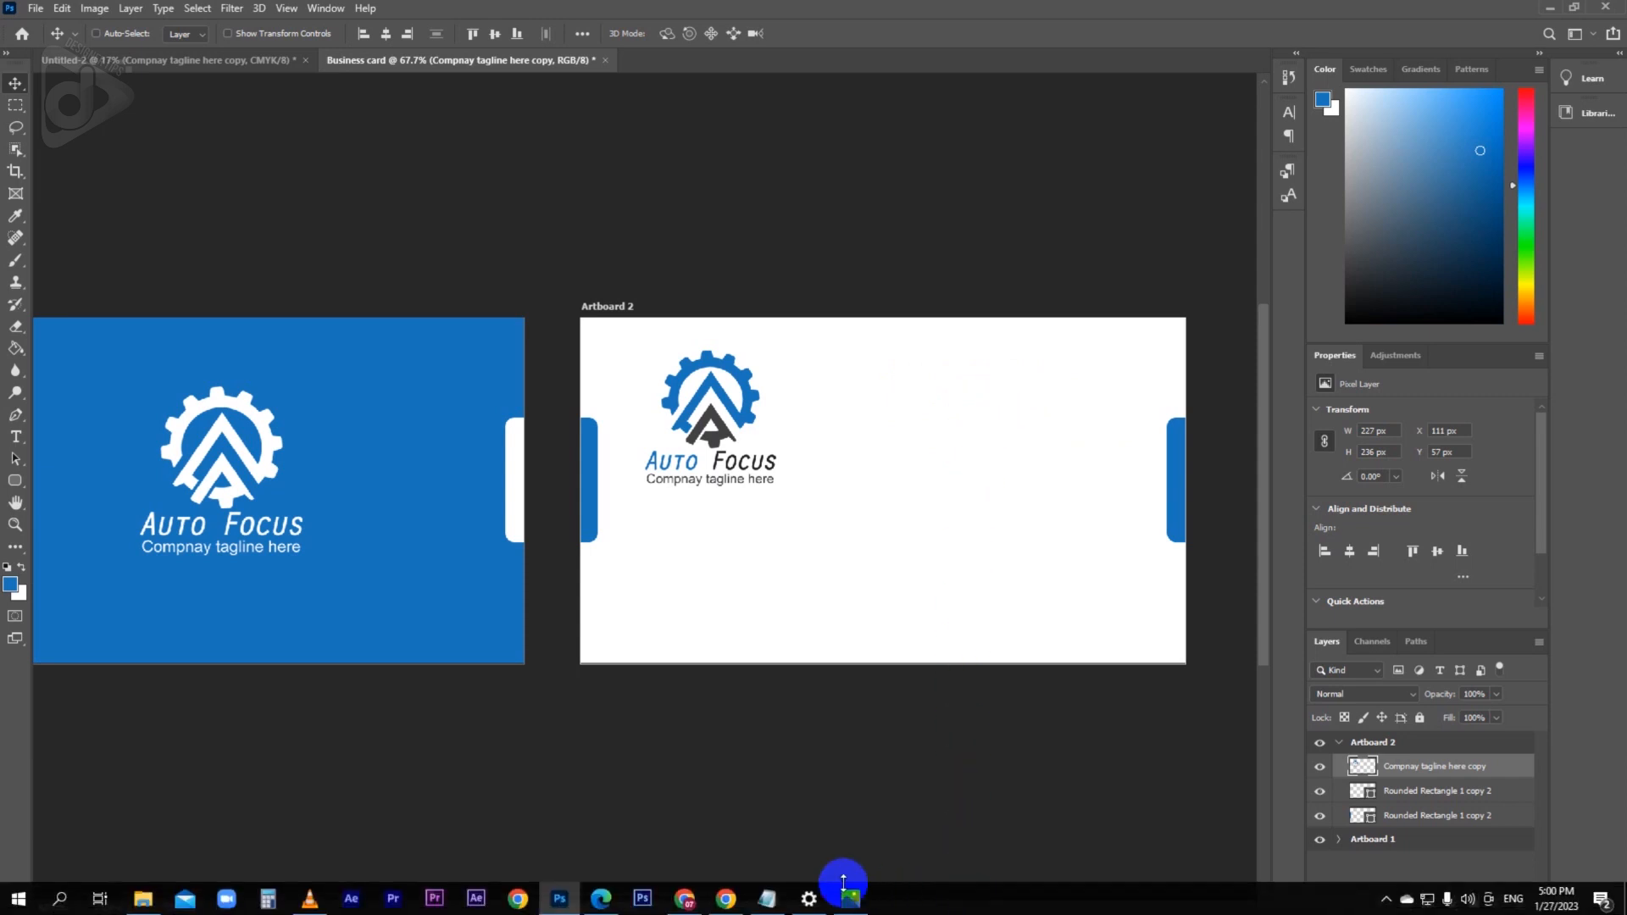
left_click(772, 900)
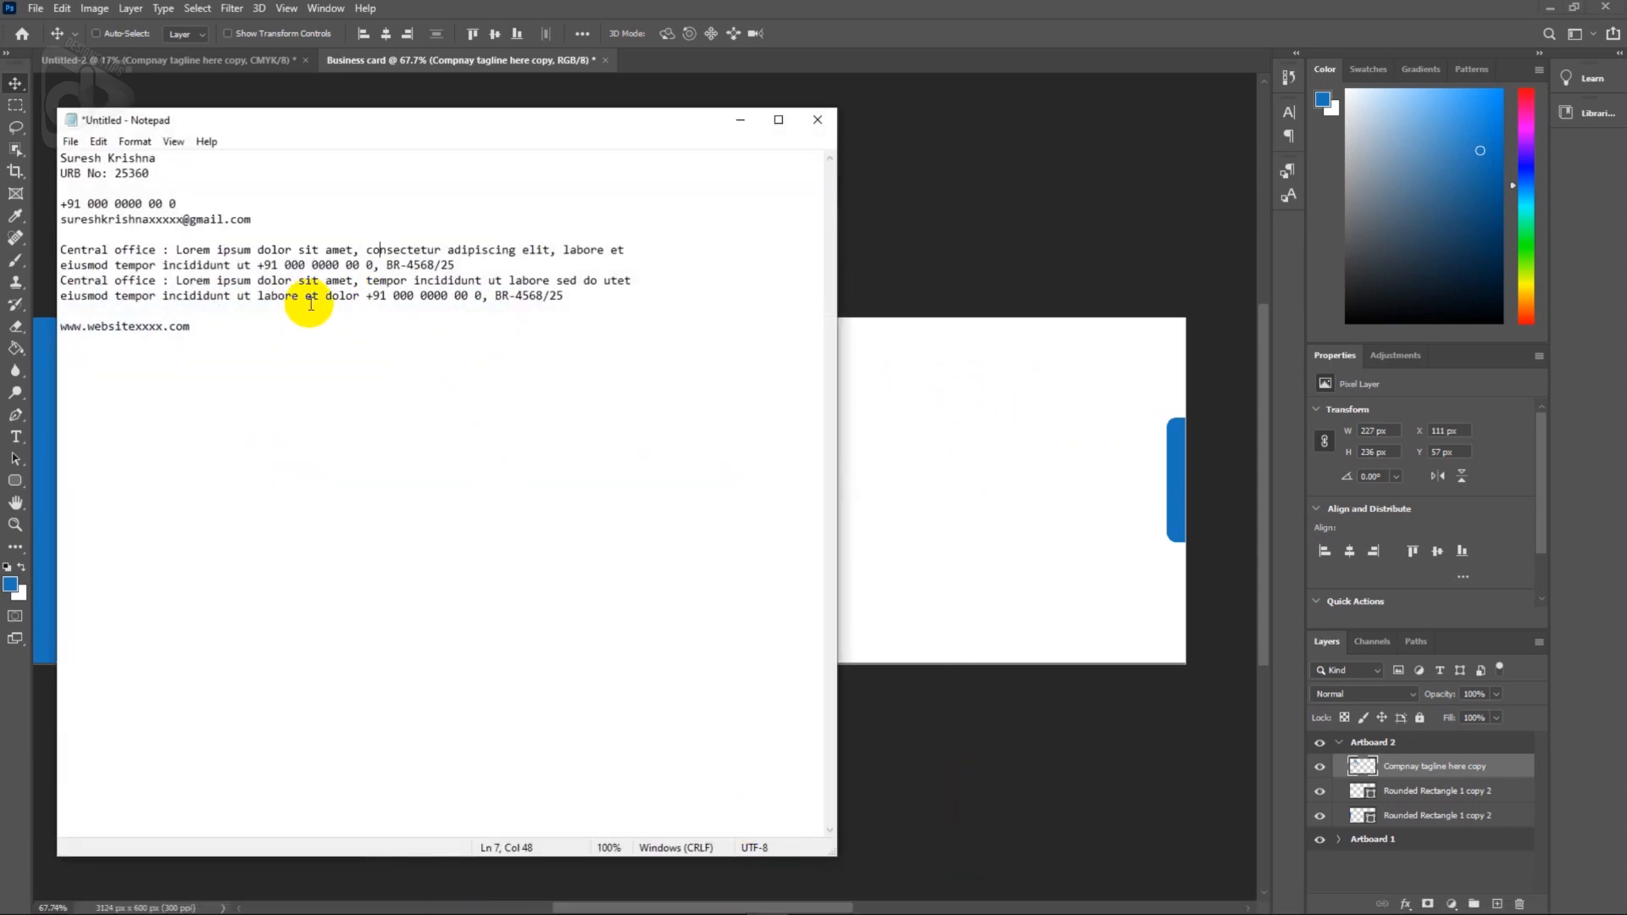
left_click_drag(149, 173, 42, 155)
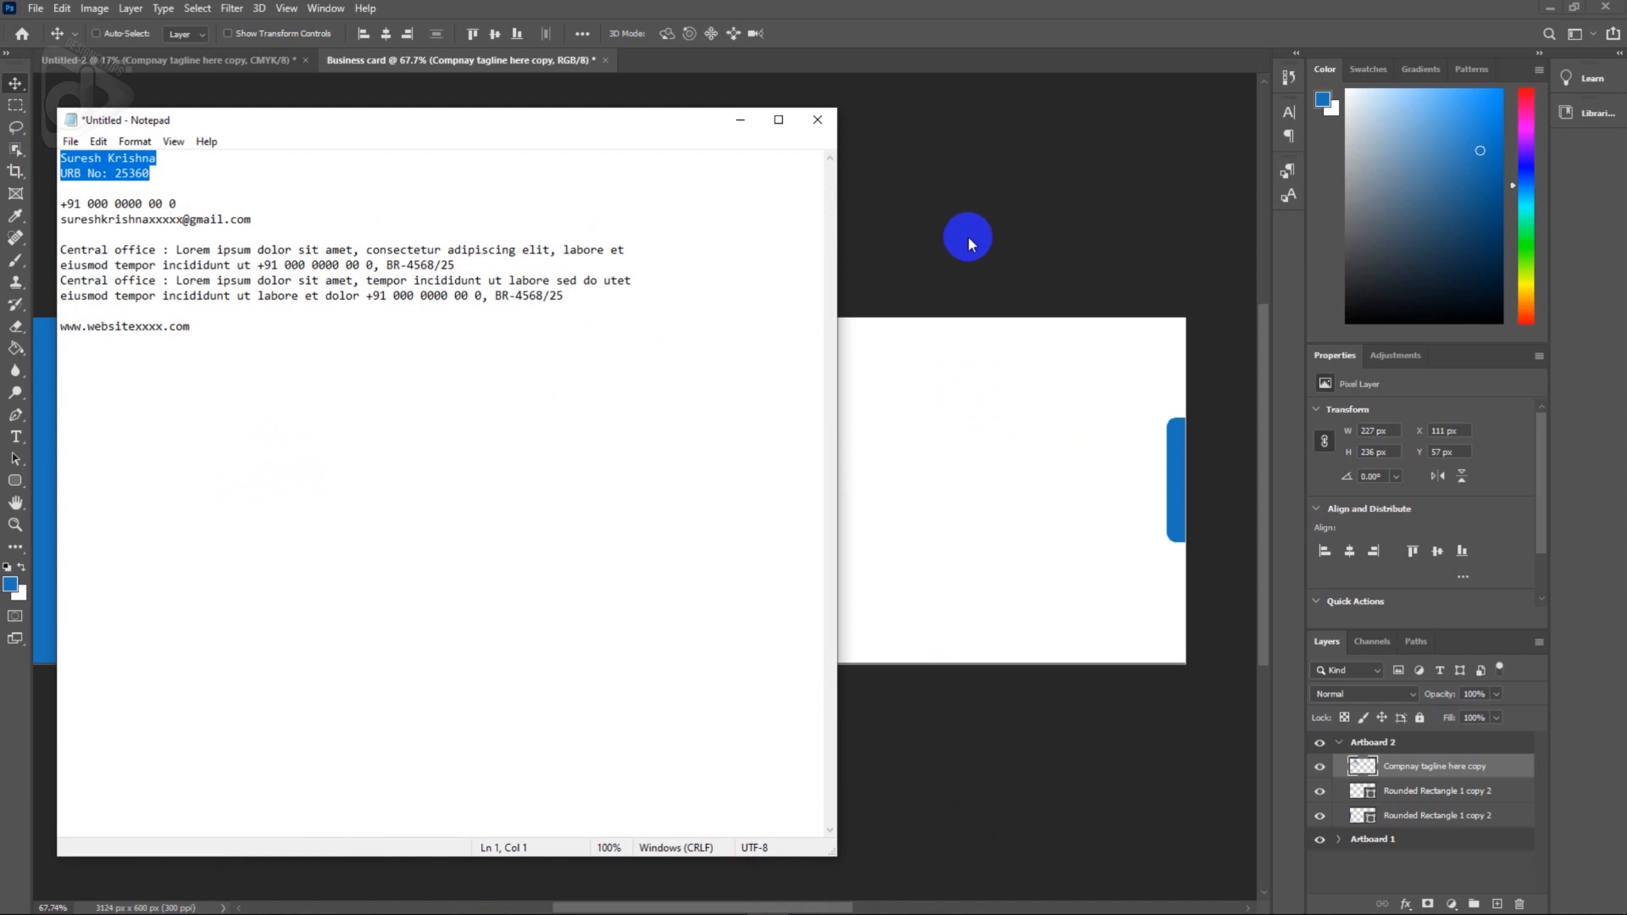
left_click(975, 241)
key("t")
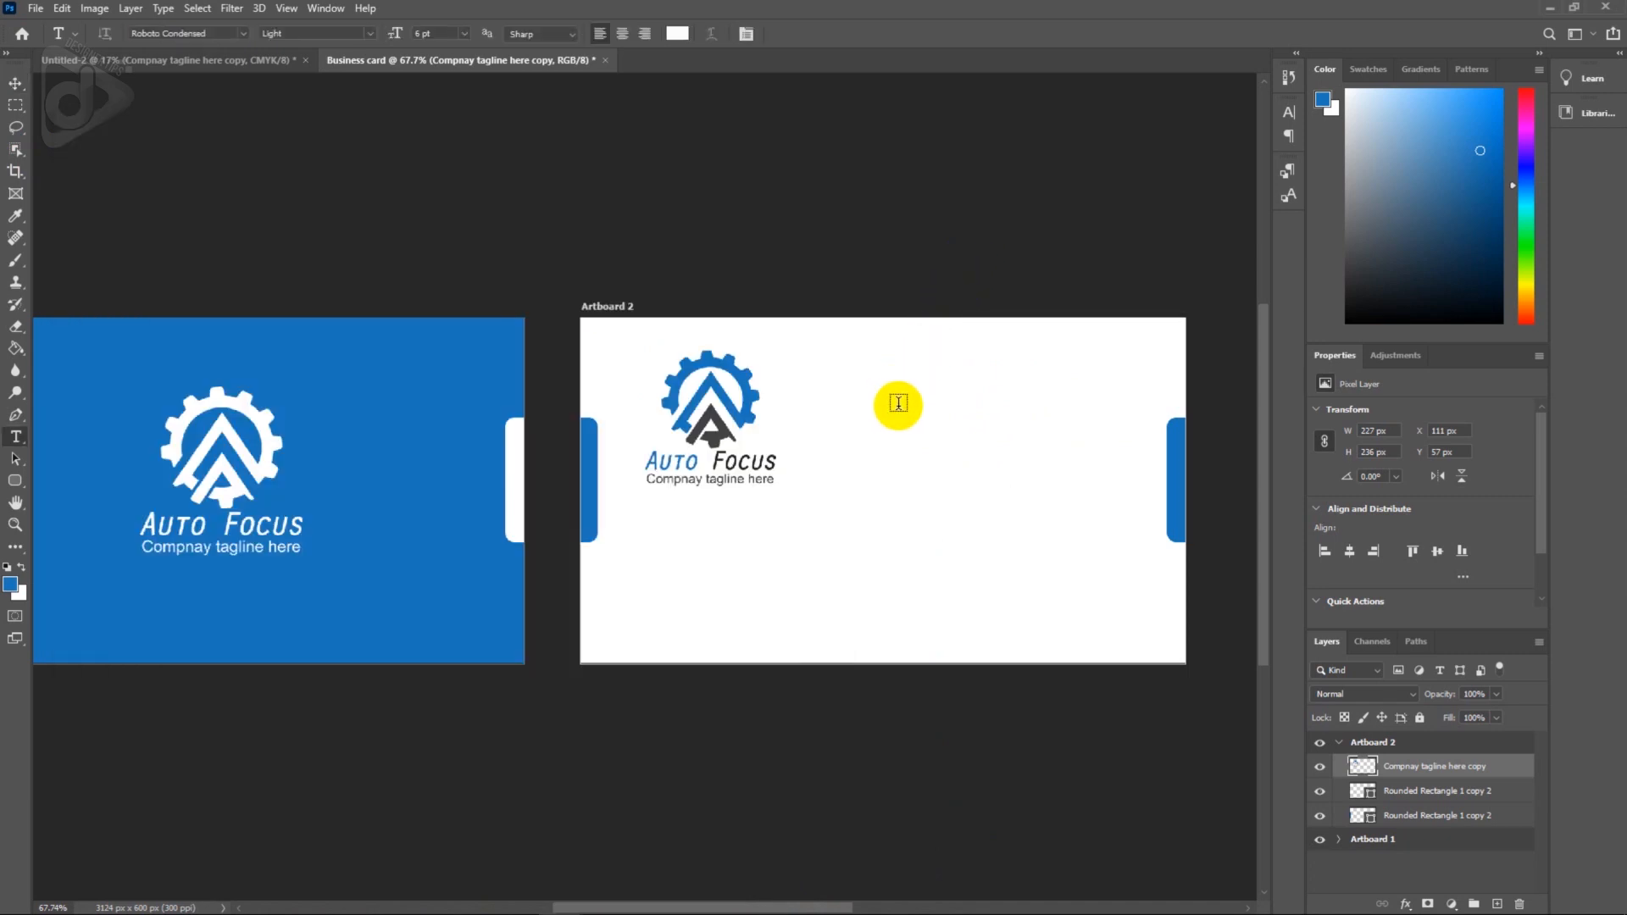
left_click(904, 391)
key("ctrl+v")
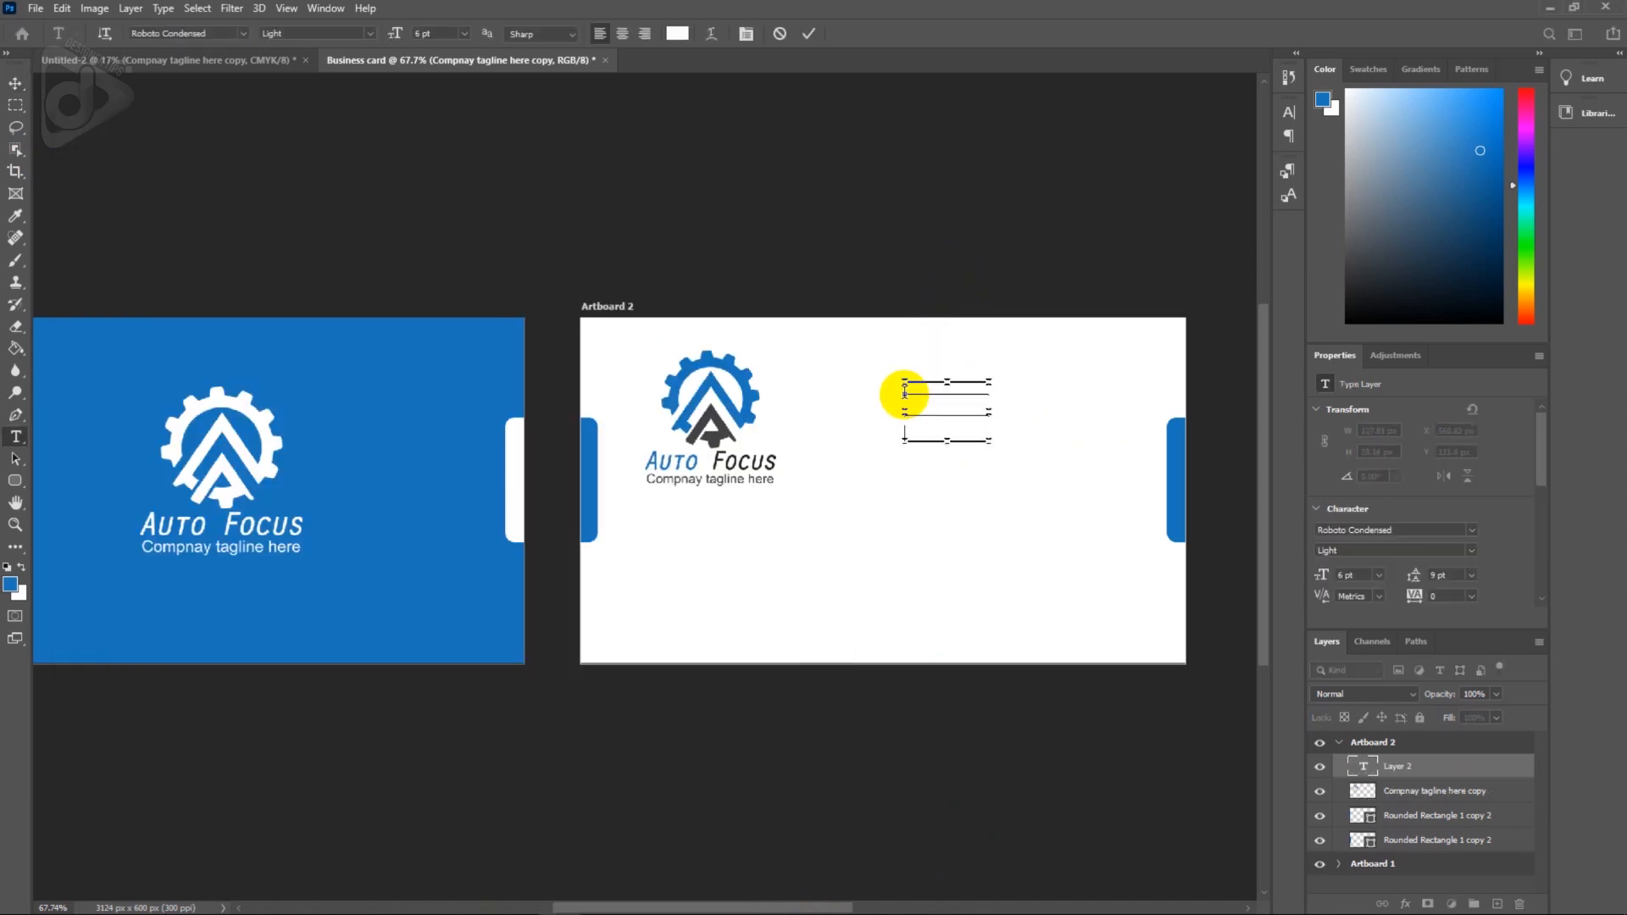
Color all the pasted text dark gray #414142, sampled from the logo's dark A shape.
key("ctrl+a")
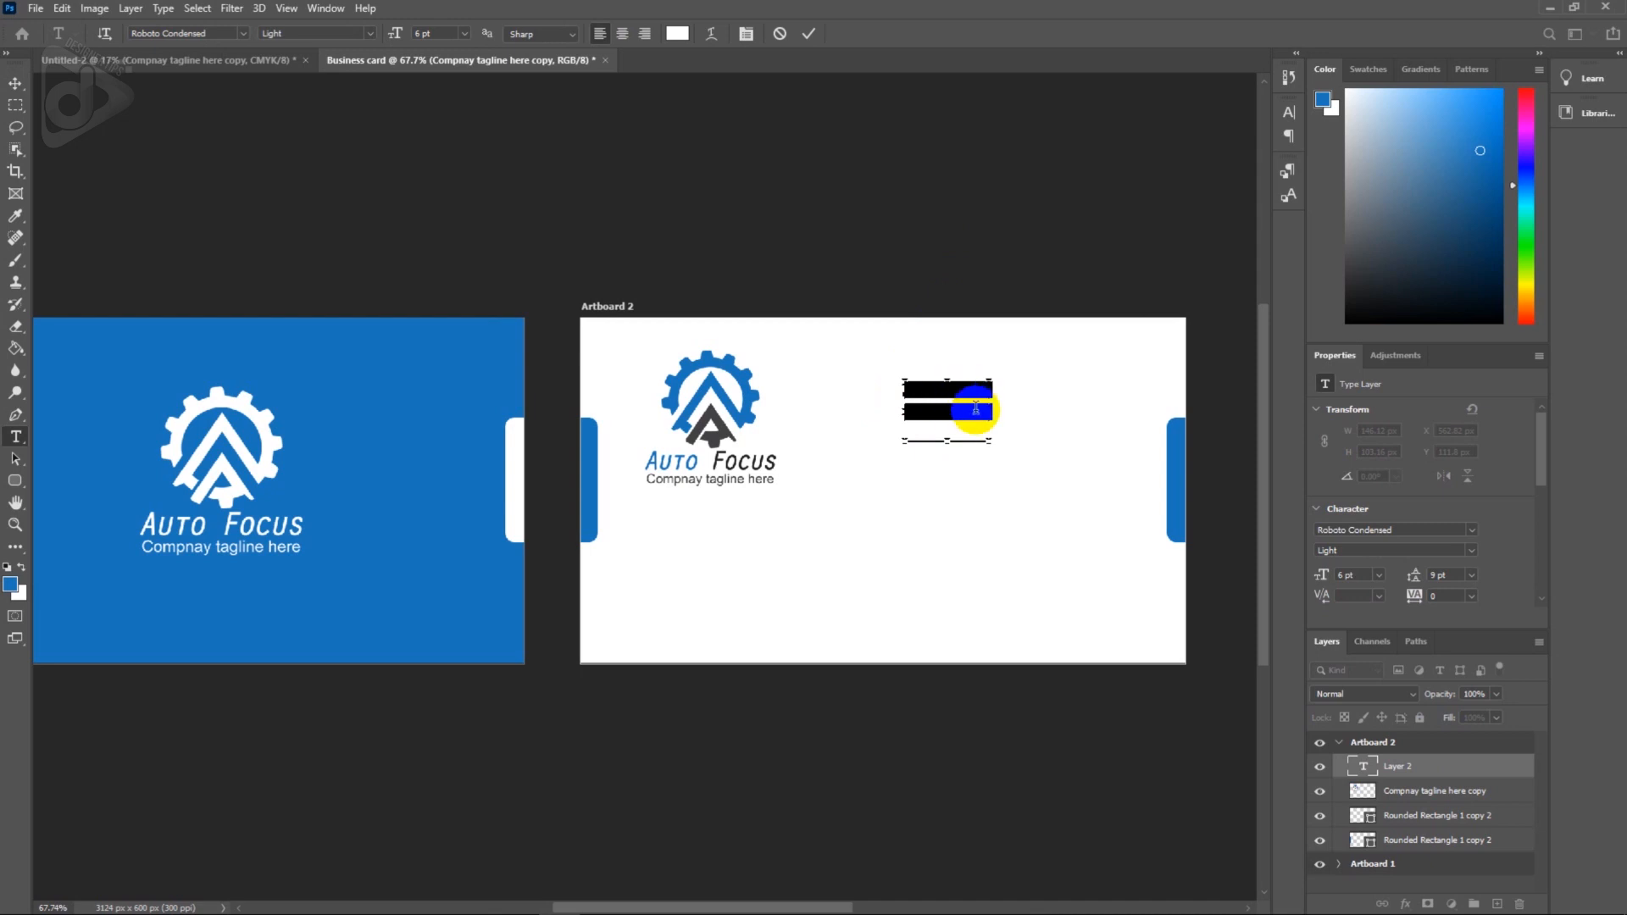
left_click(677, 34)
left_click(720, 405)
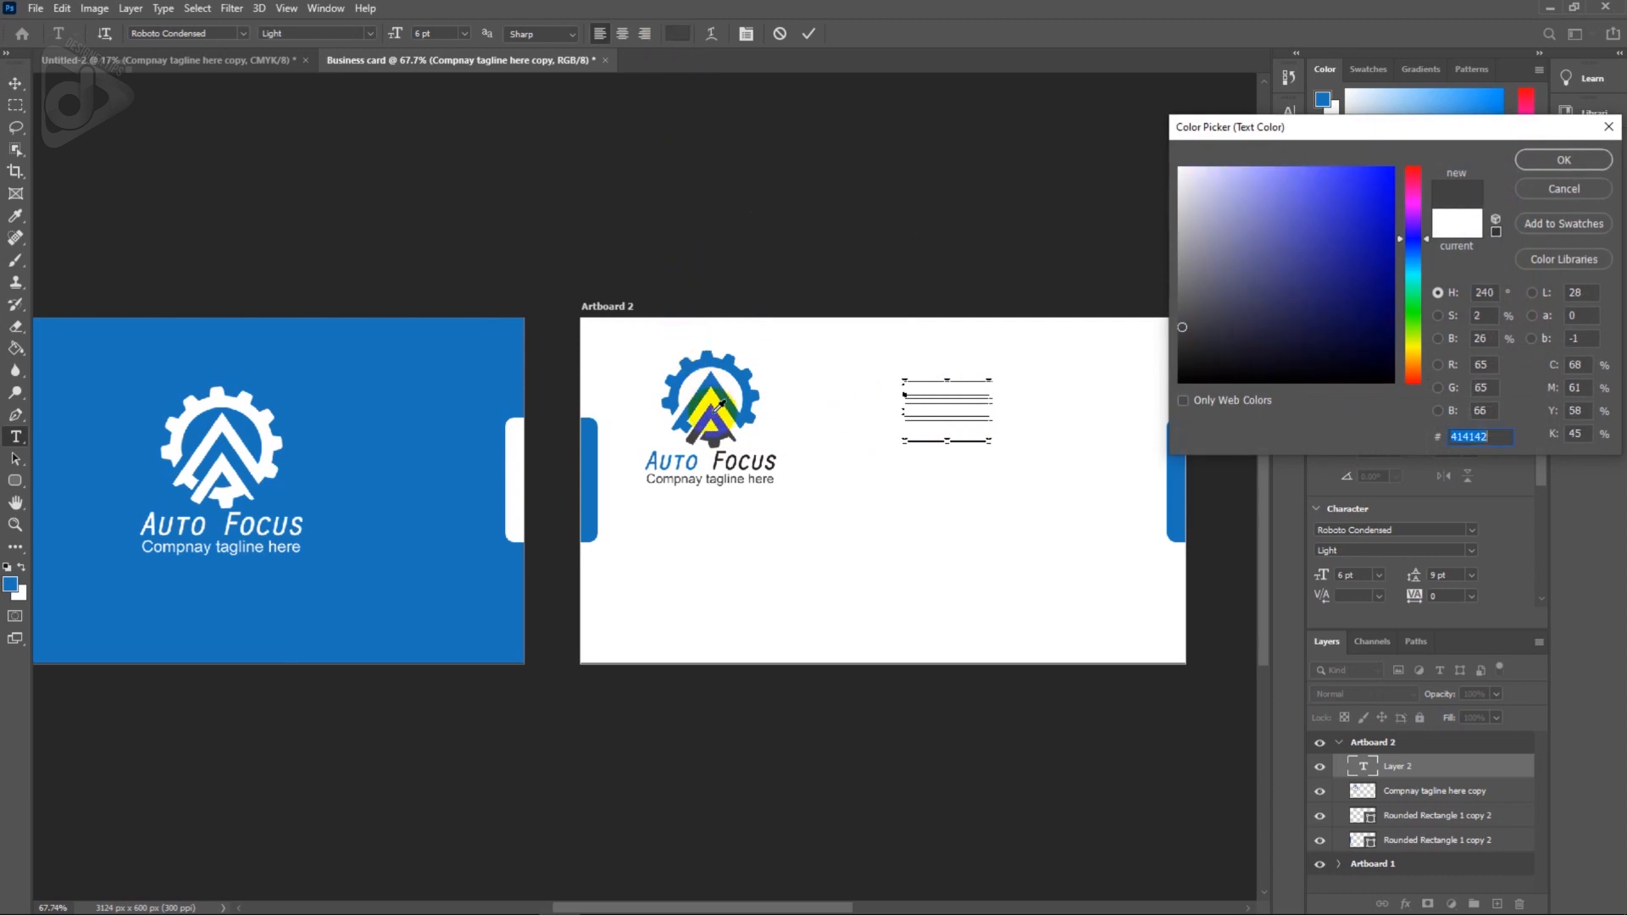
left_click(1547, 161)
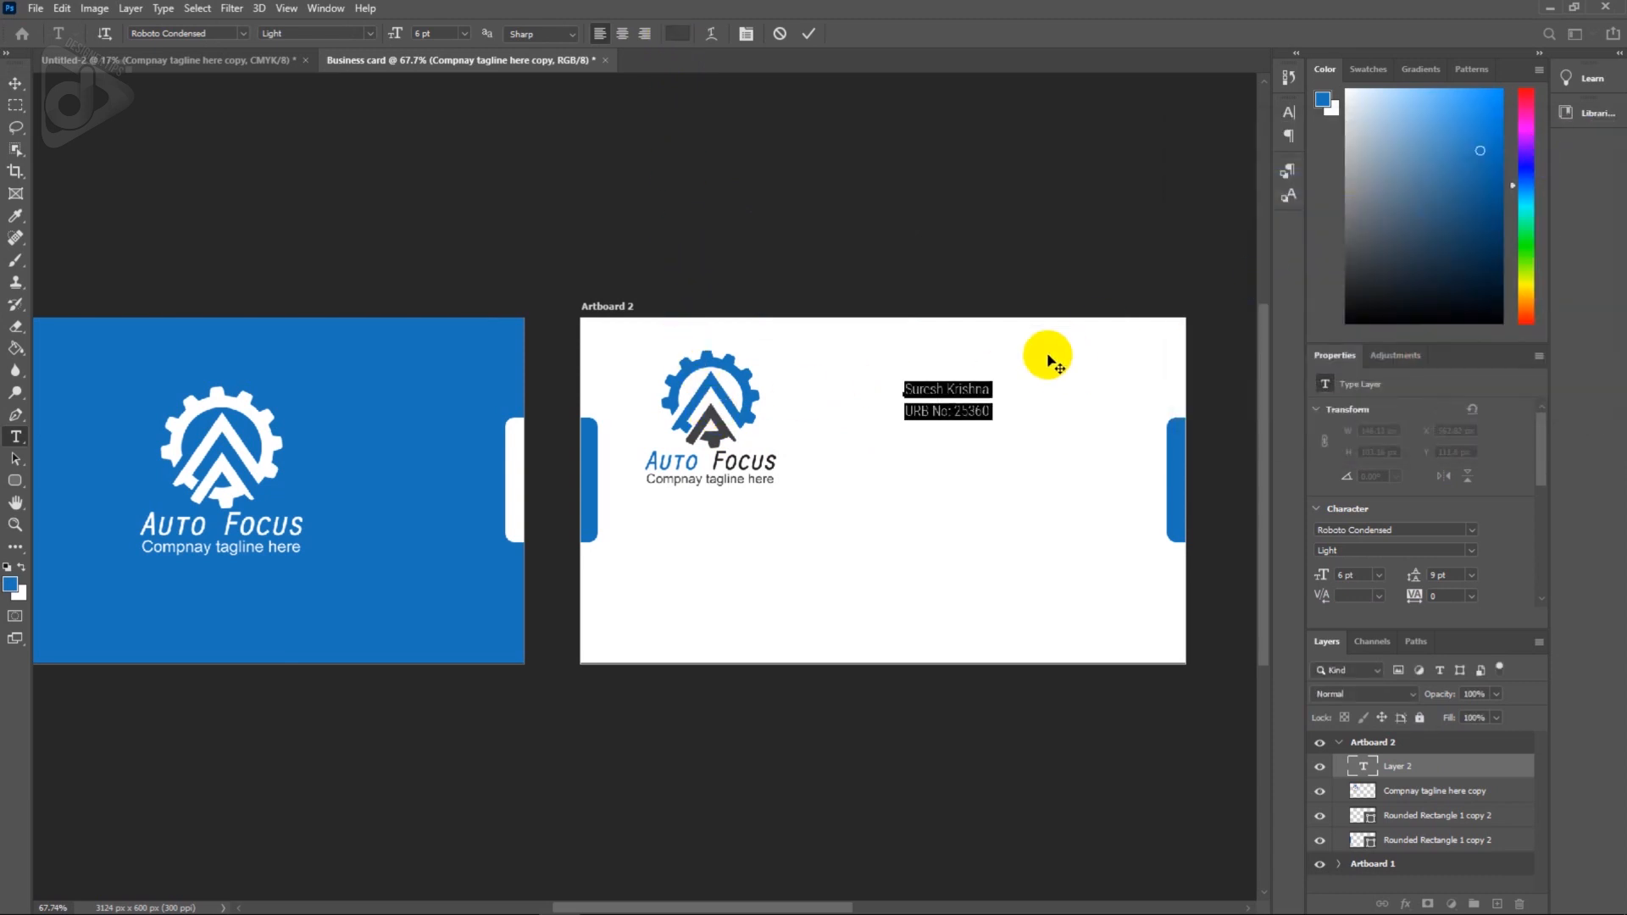
Format the name line in Bebas Regular at 17 pt.
scroll(989, 403, "up", 3)
left_click(990, 388)
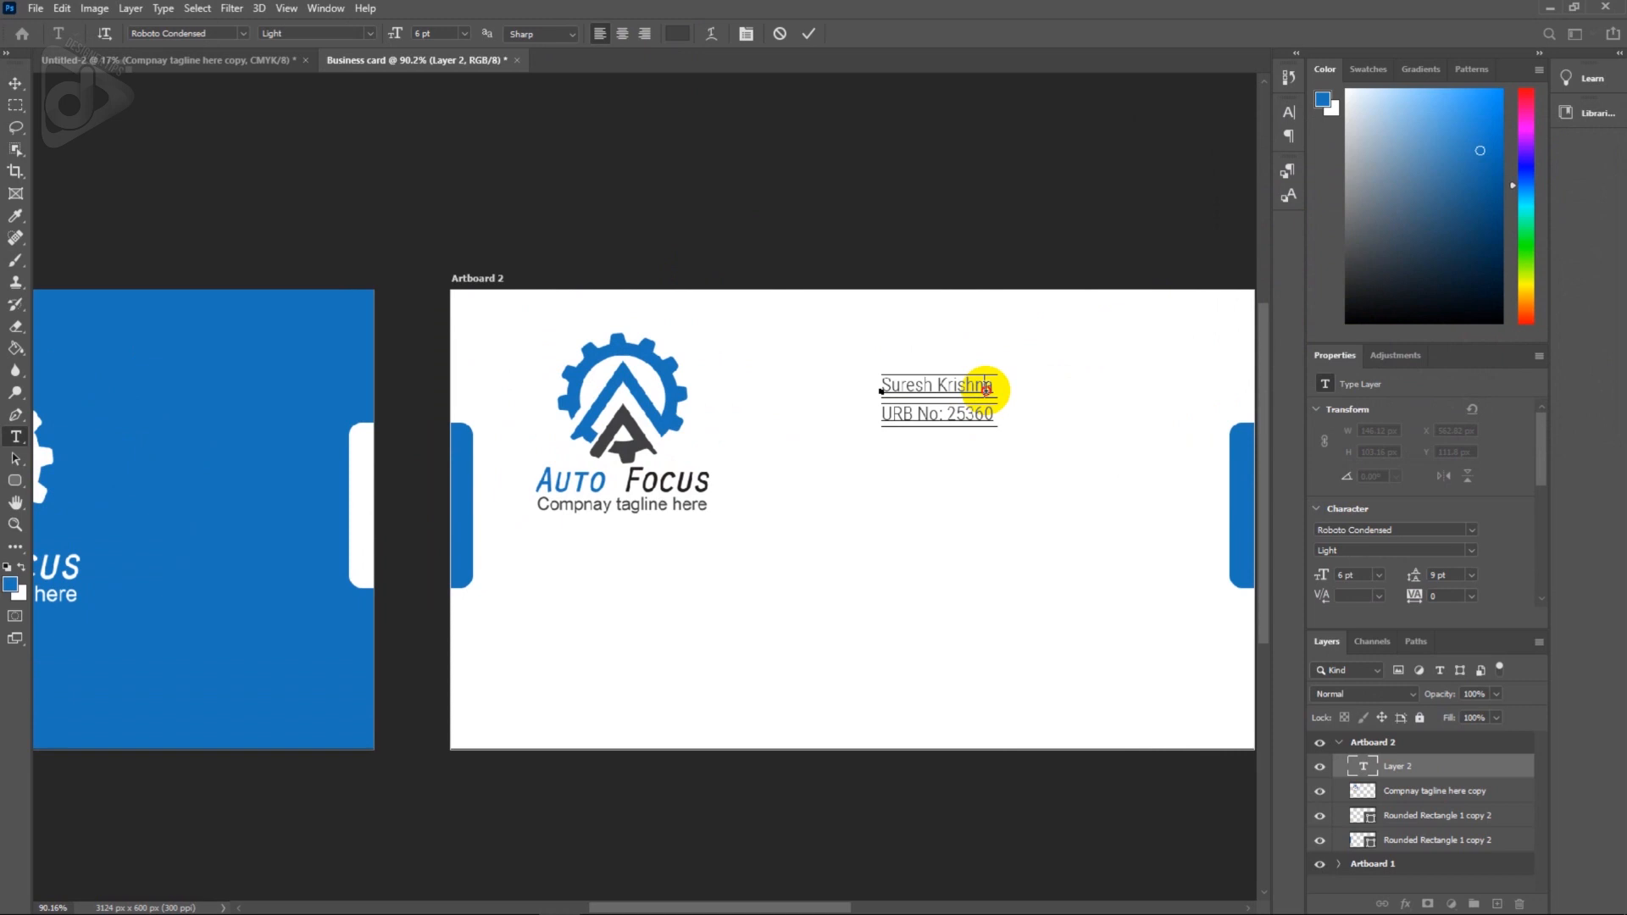
left_click_drag(994, 386, 807, 374)
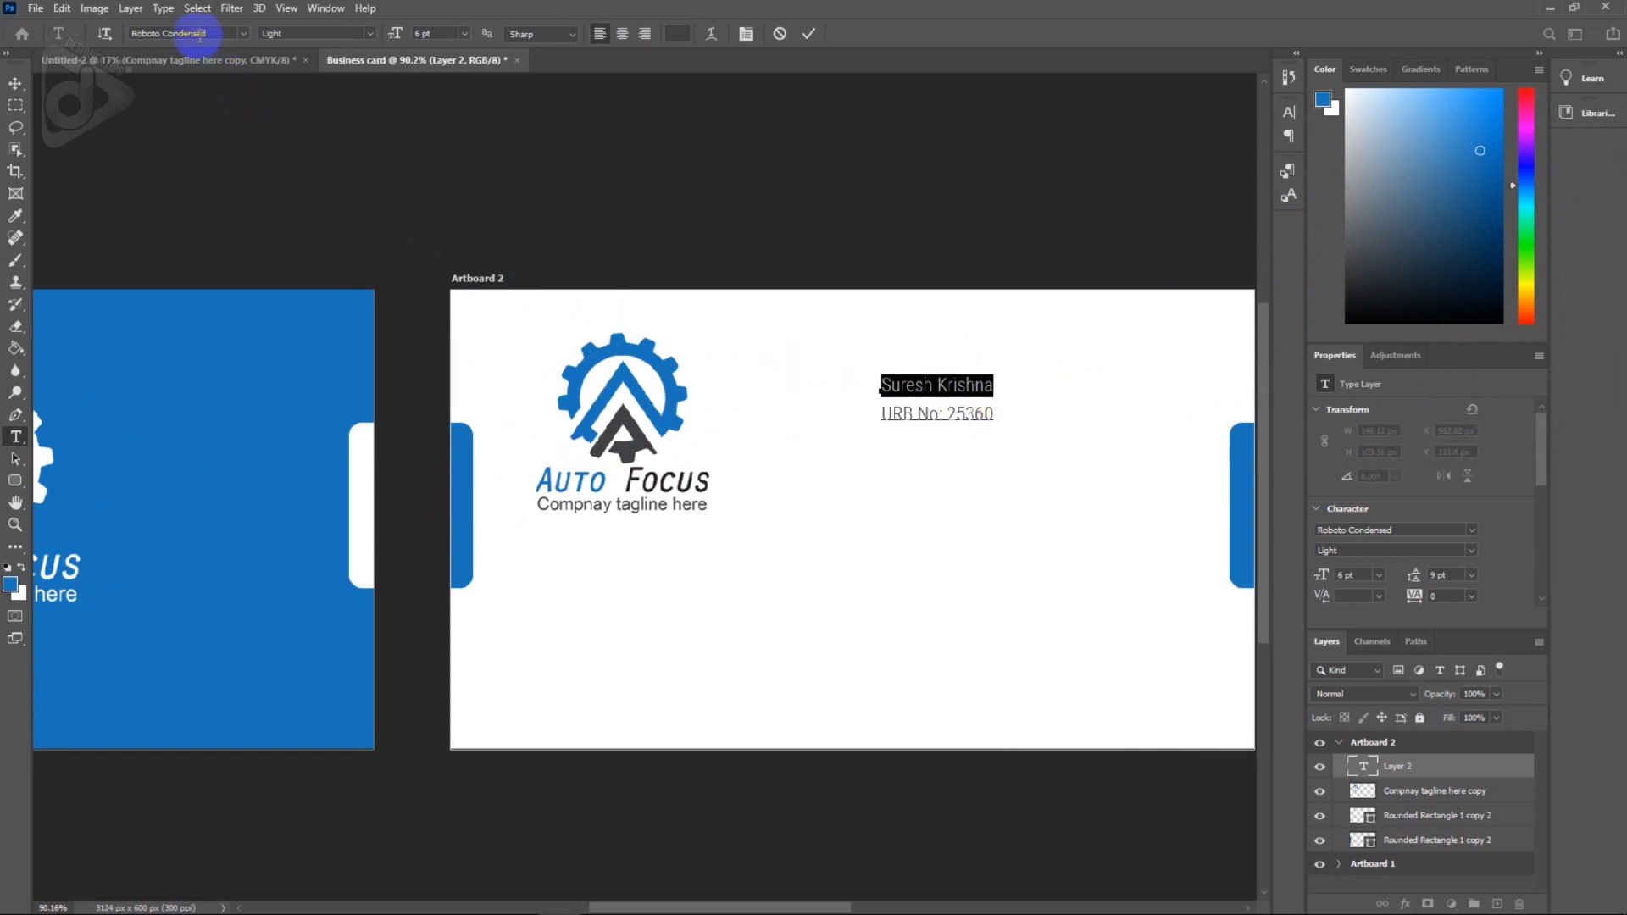
type("beb")
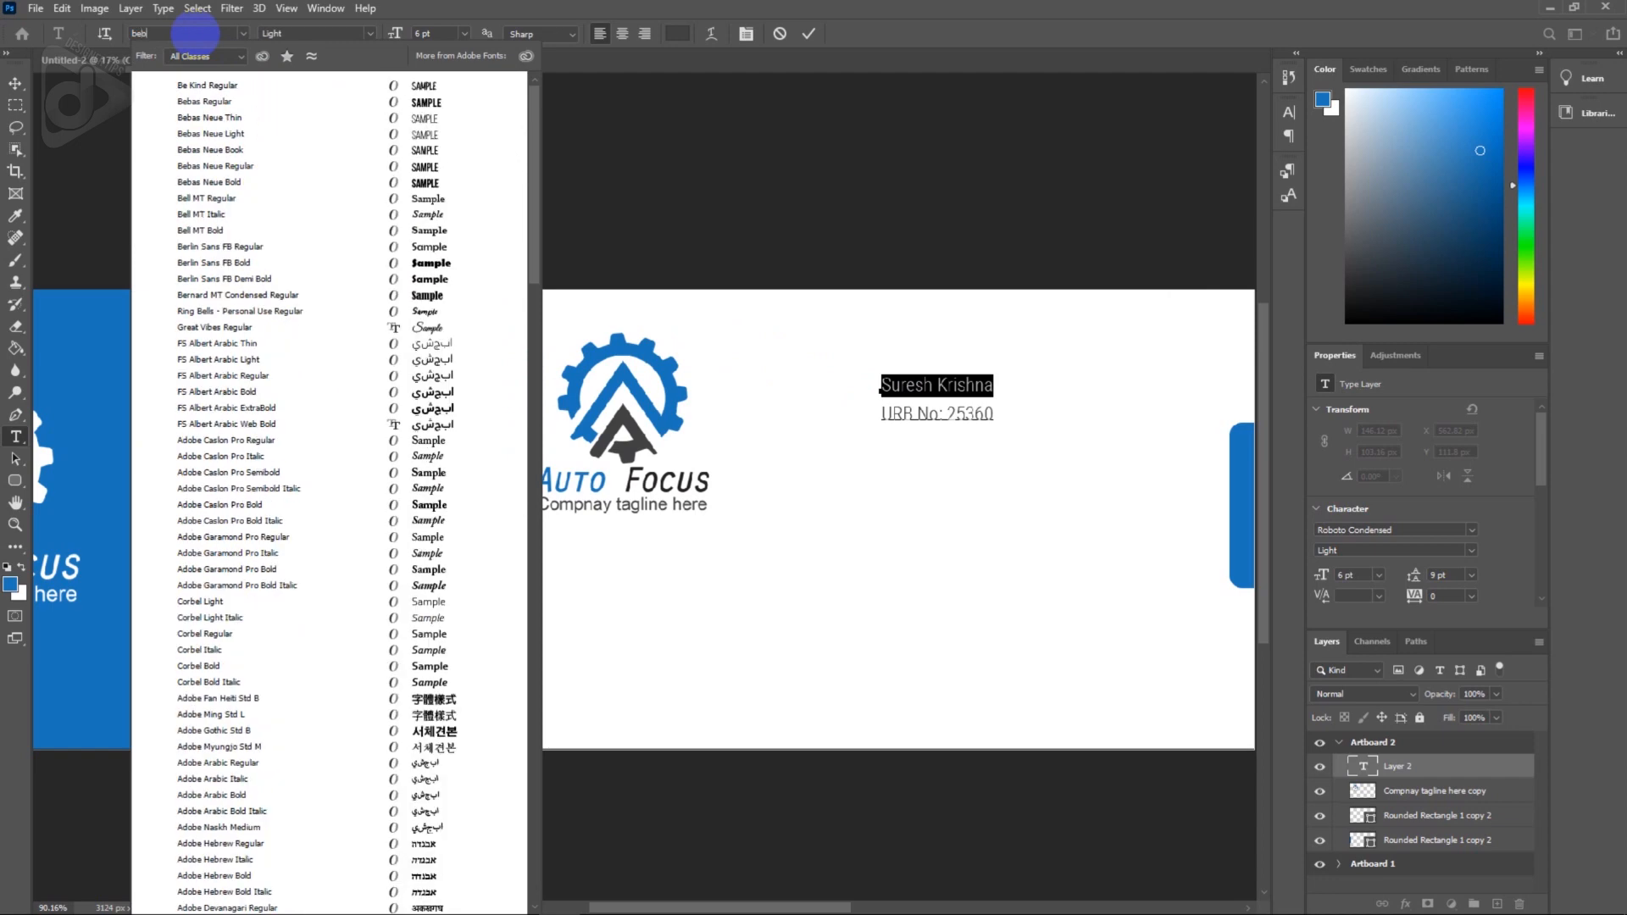
left_click(212, 86)
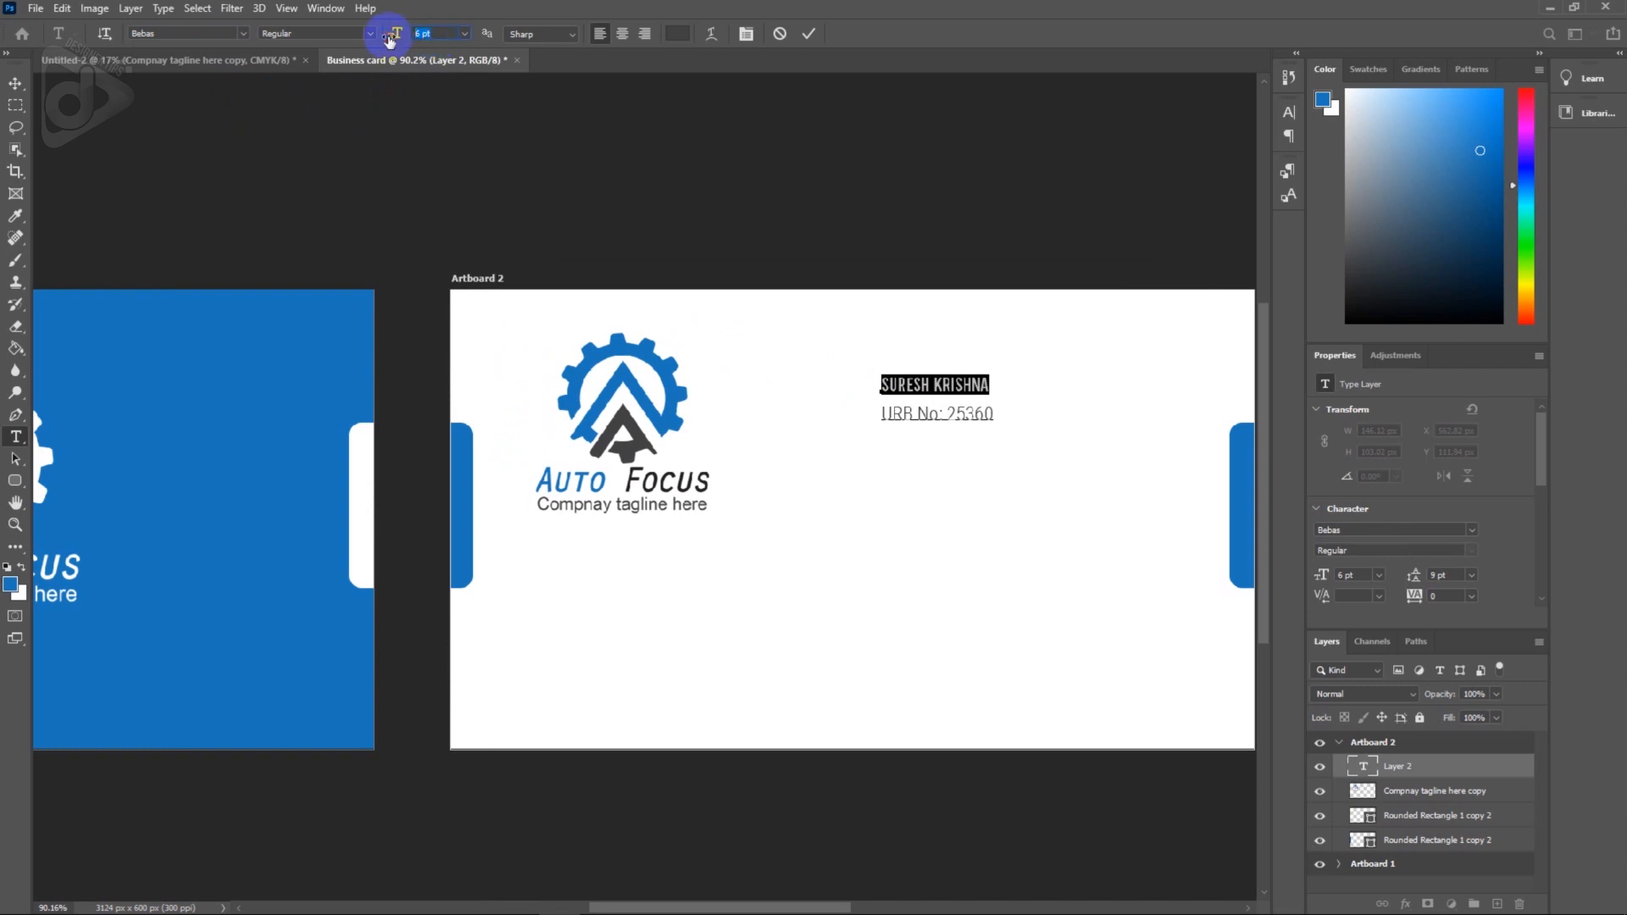
key("Return")
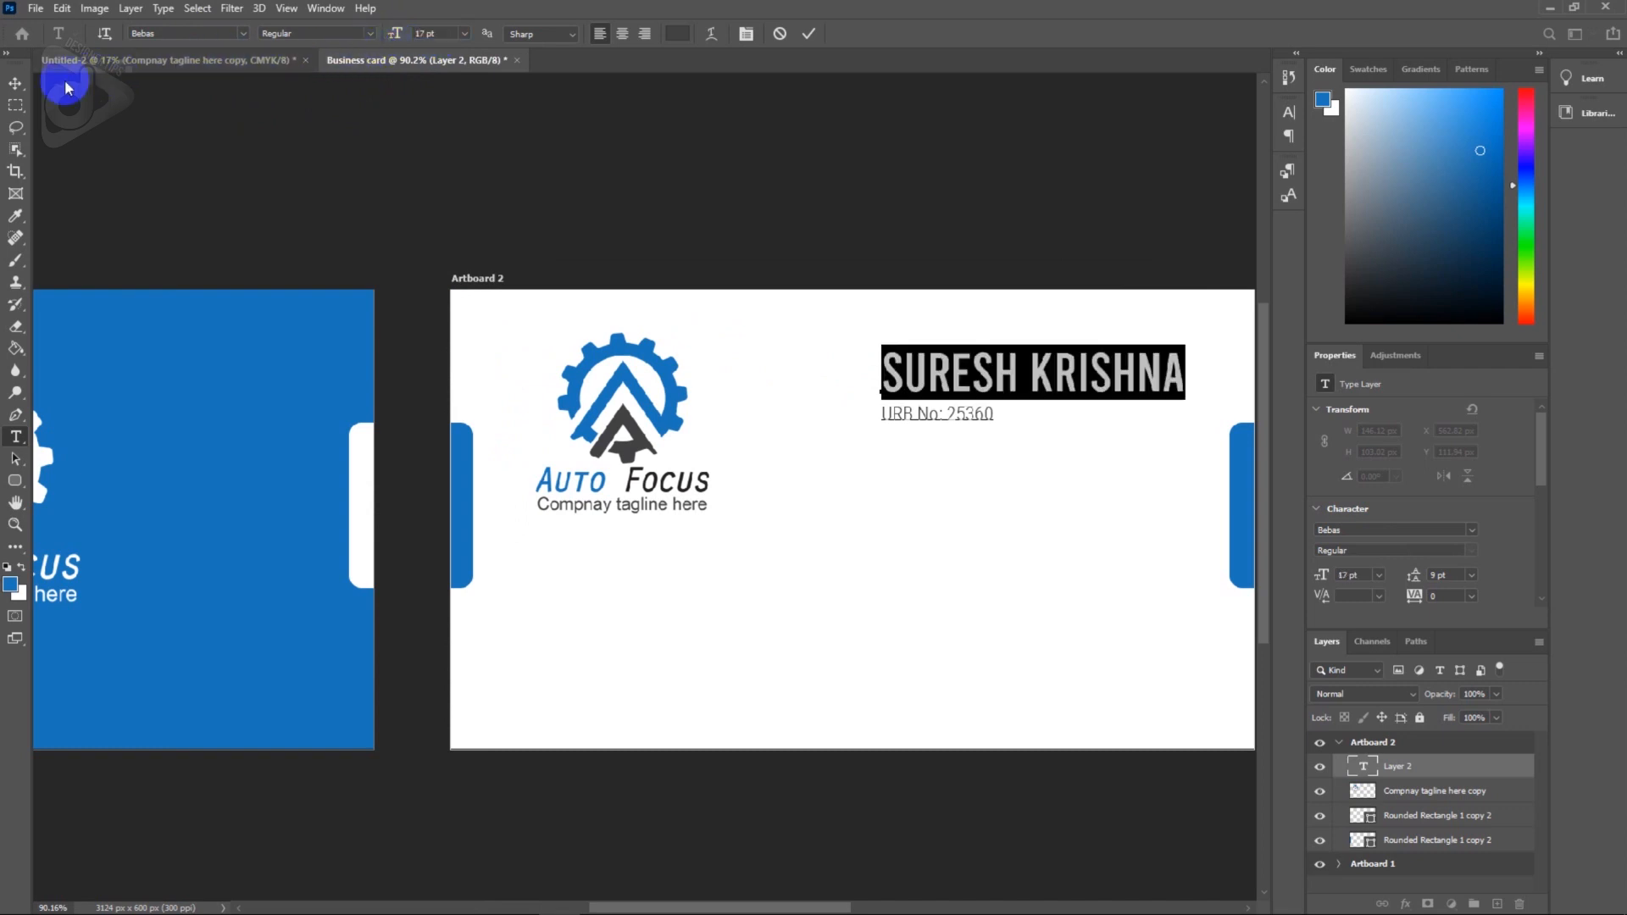
left_click(23, 84)
Set the font size of the URB number line to 8.75 pt.
left_click_drag(1083, 383, 941, 387)
key("t")
left_click_drag(846, 417, 712, 415)
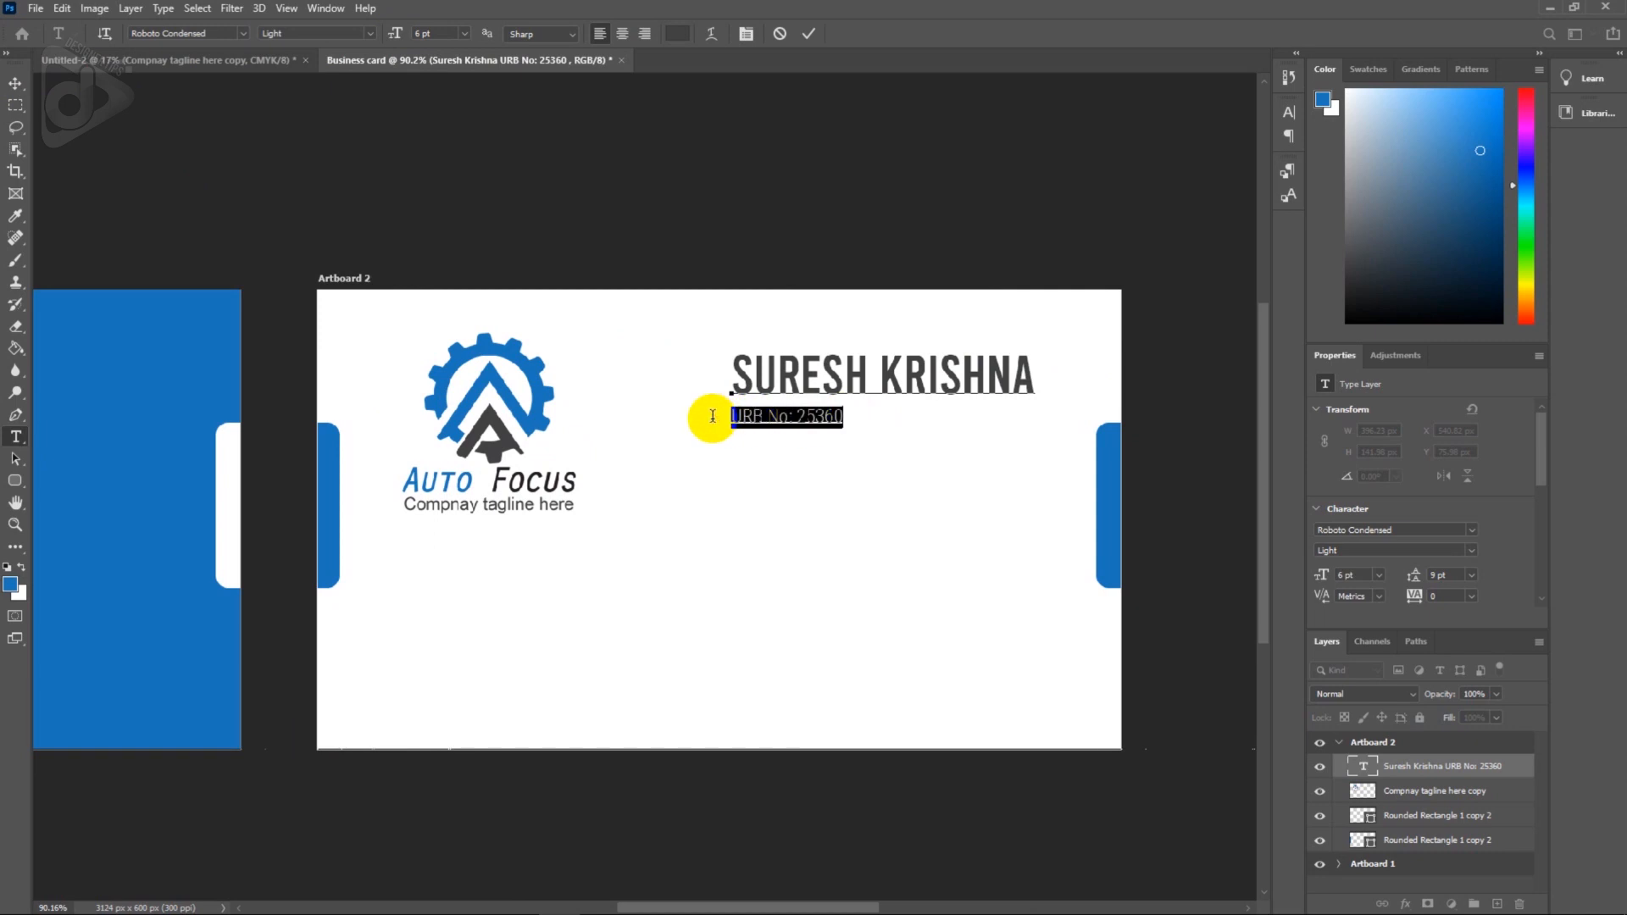
left_click_drag(437, 33, 384, 38)
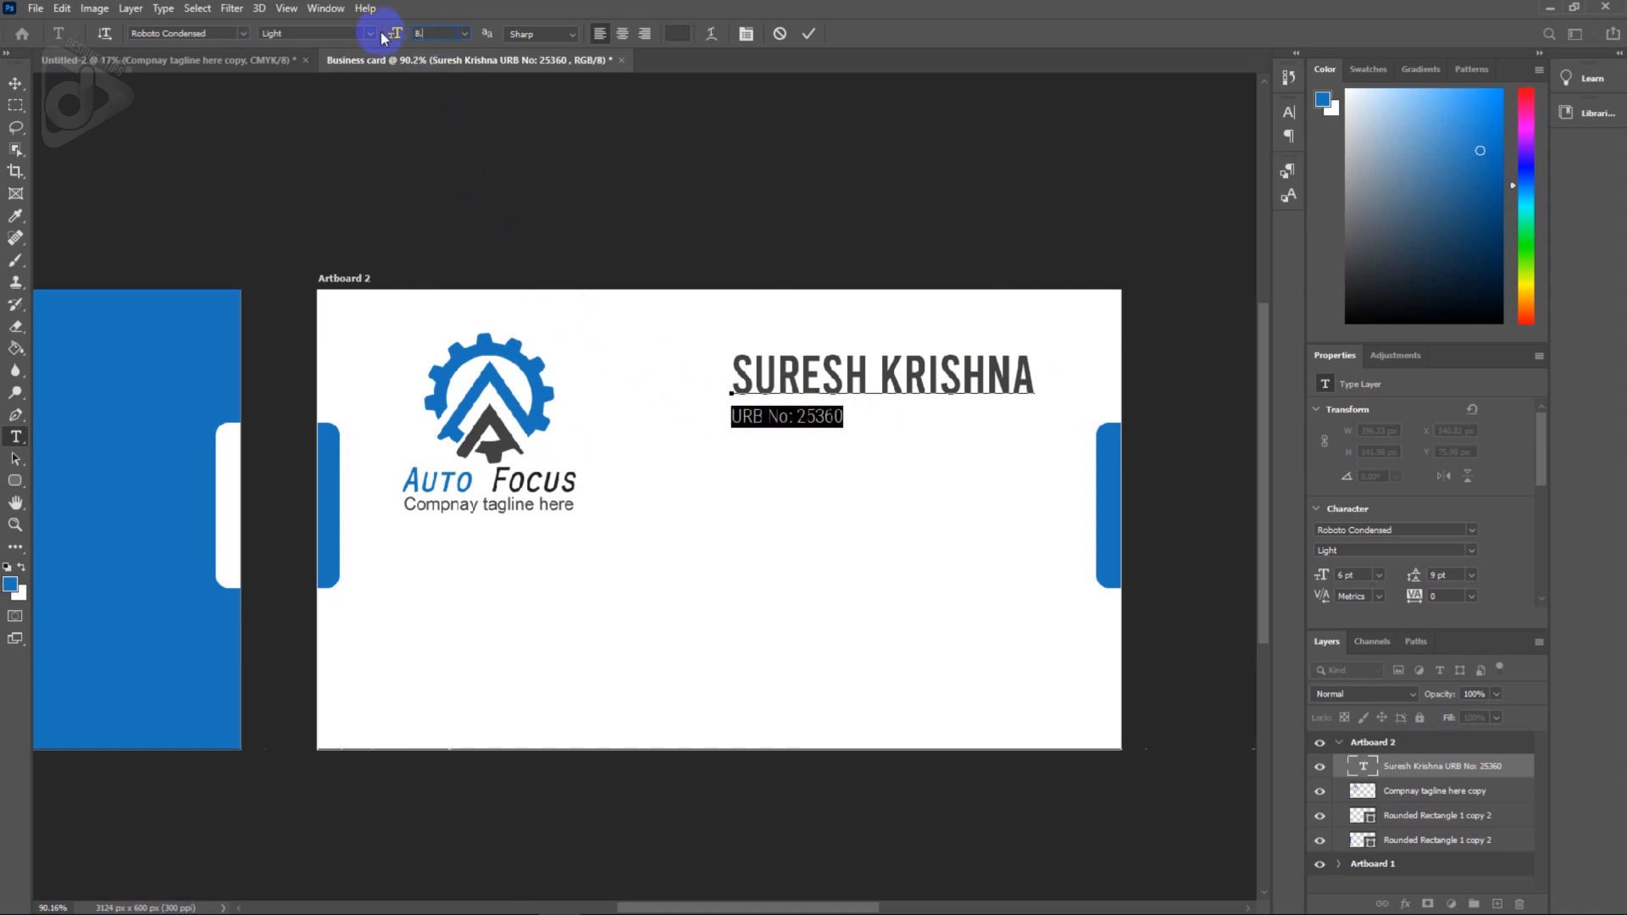
left_click_drag(383, 38, 383, 38)
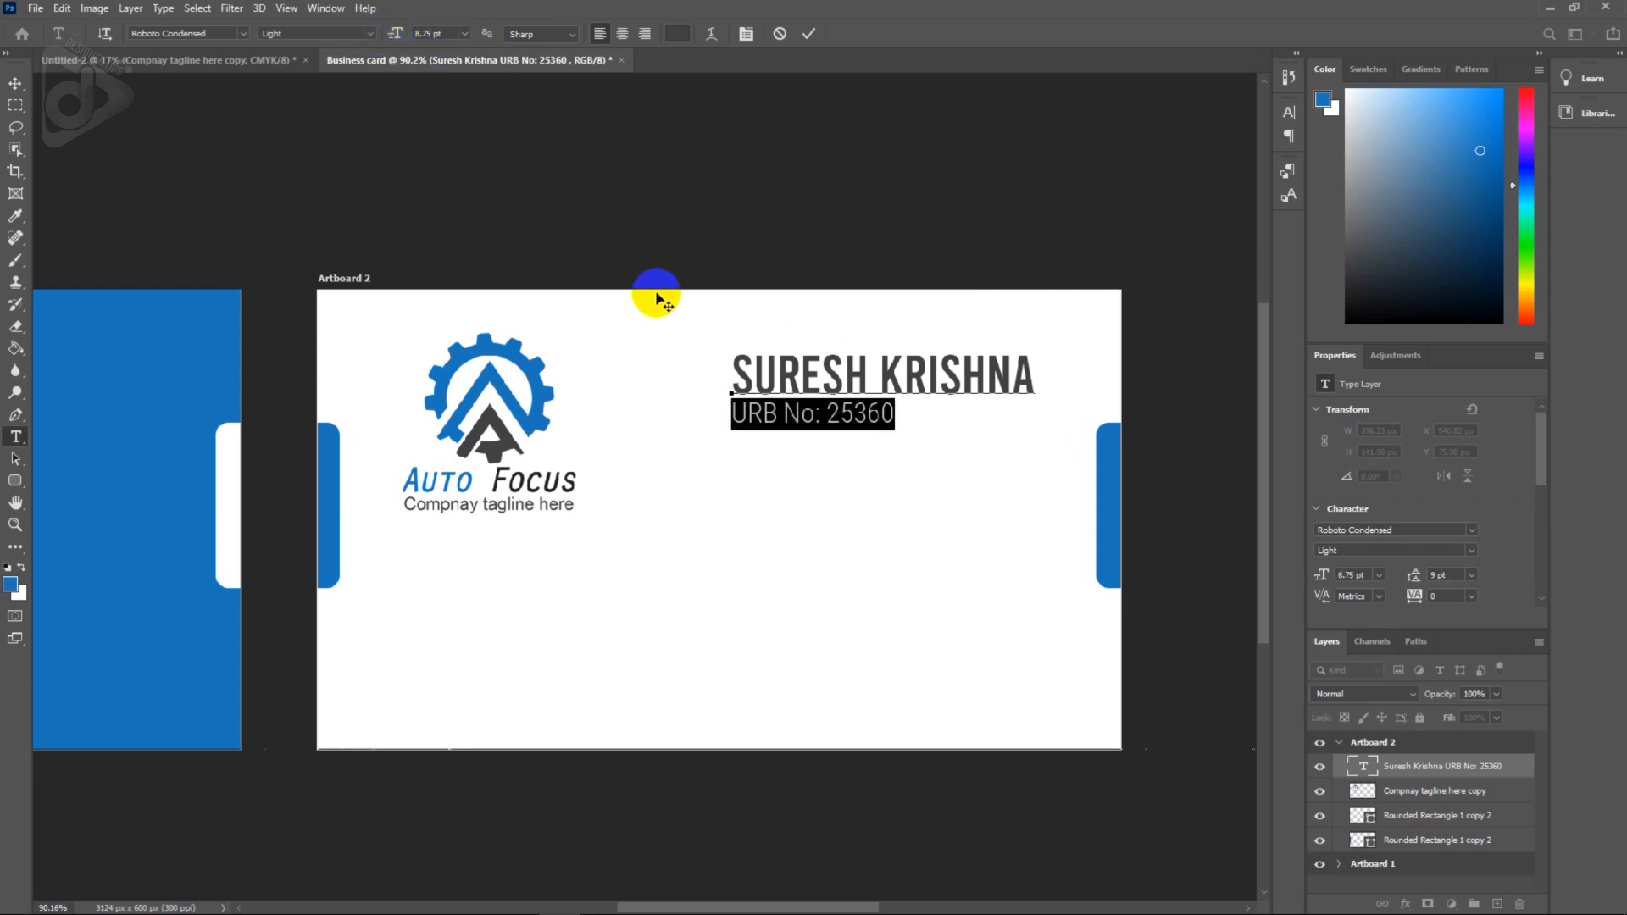
left_click(745, 411)
Nudge the name and URB number text block down and slightly left, to about X 537, Y 92 px.
left_click(15, 84)
key("shift+Down")
key("shift+Down")
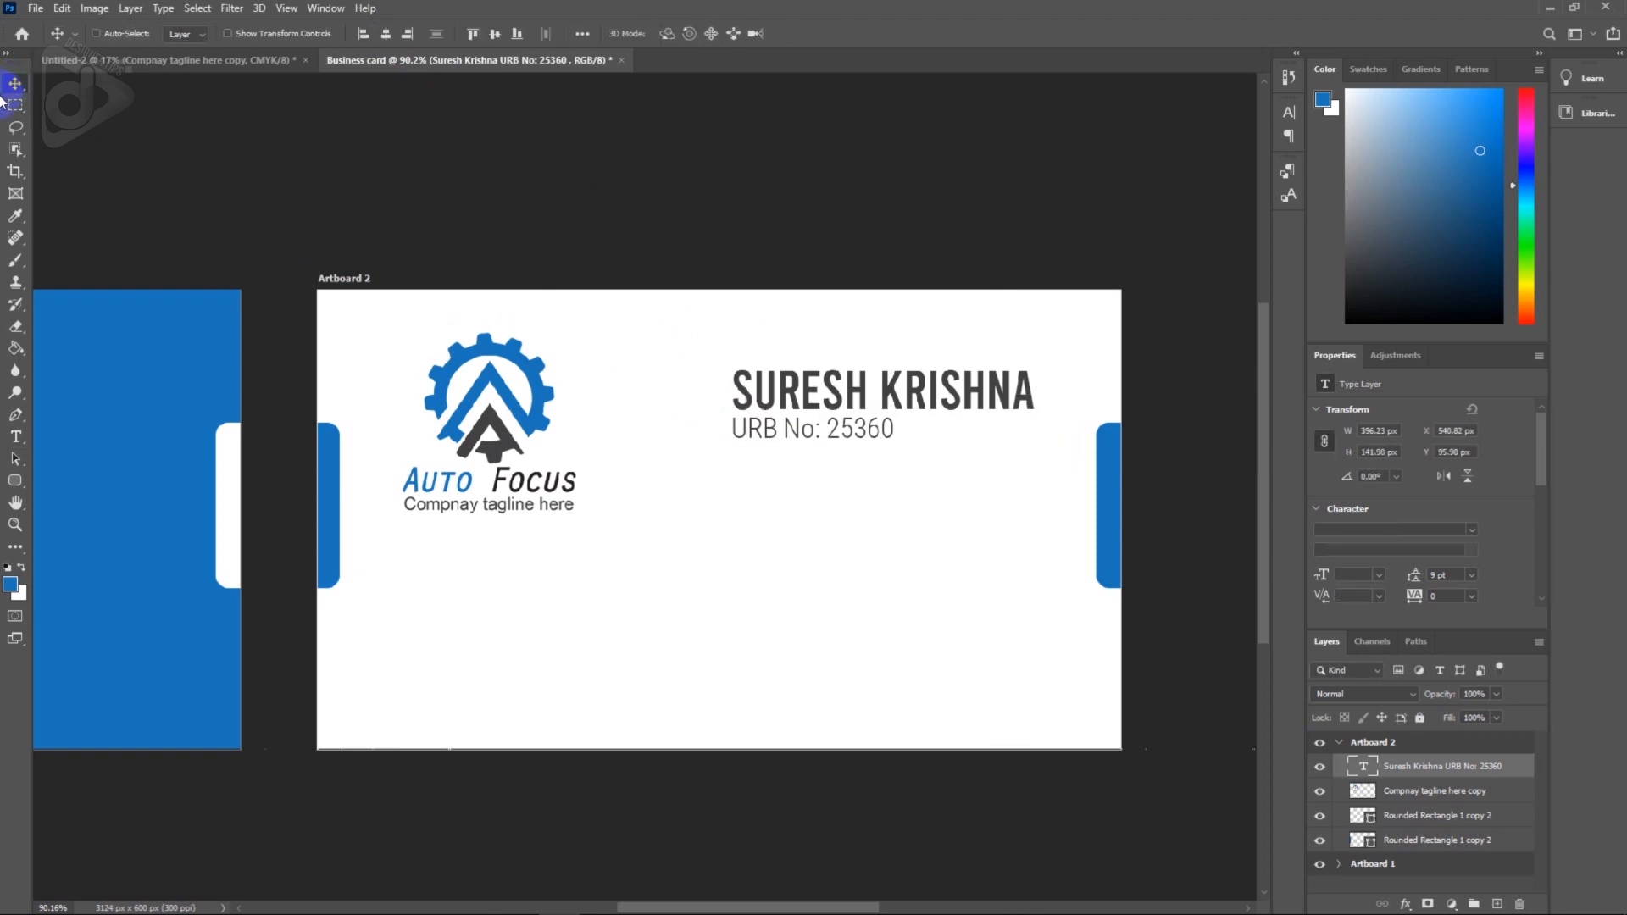
key("Up")
key("Up")
key("Up")
key("Up")
key("Left")
key("Left")
key("Left")
key("Left")
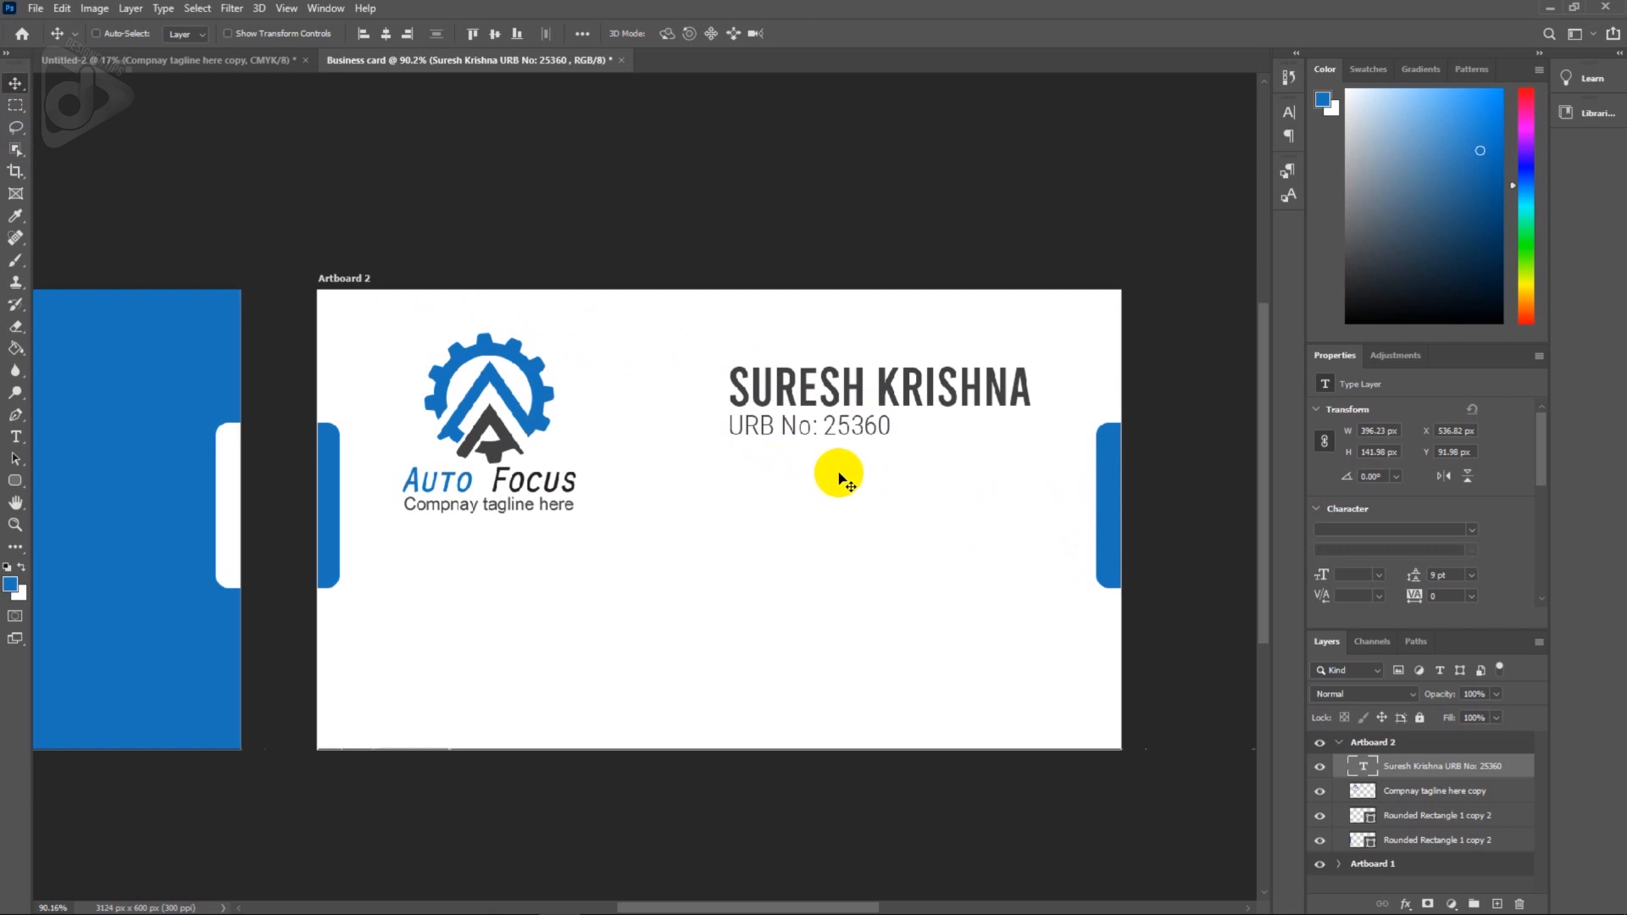
Copy the phone and e-mail lines from the Notepad text and paste them as a new text layer below the URB number.
mouse_move(861, 912)
left_click(768, 901)
left_click_drag(252, 219, 65, 201)
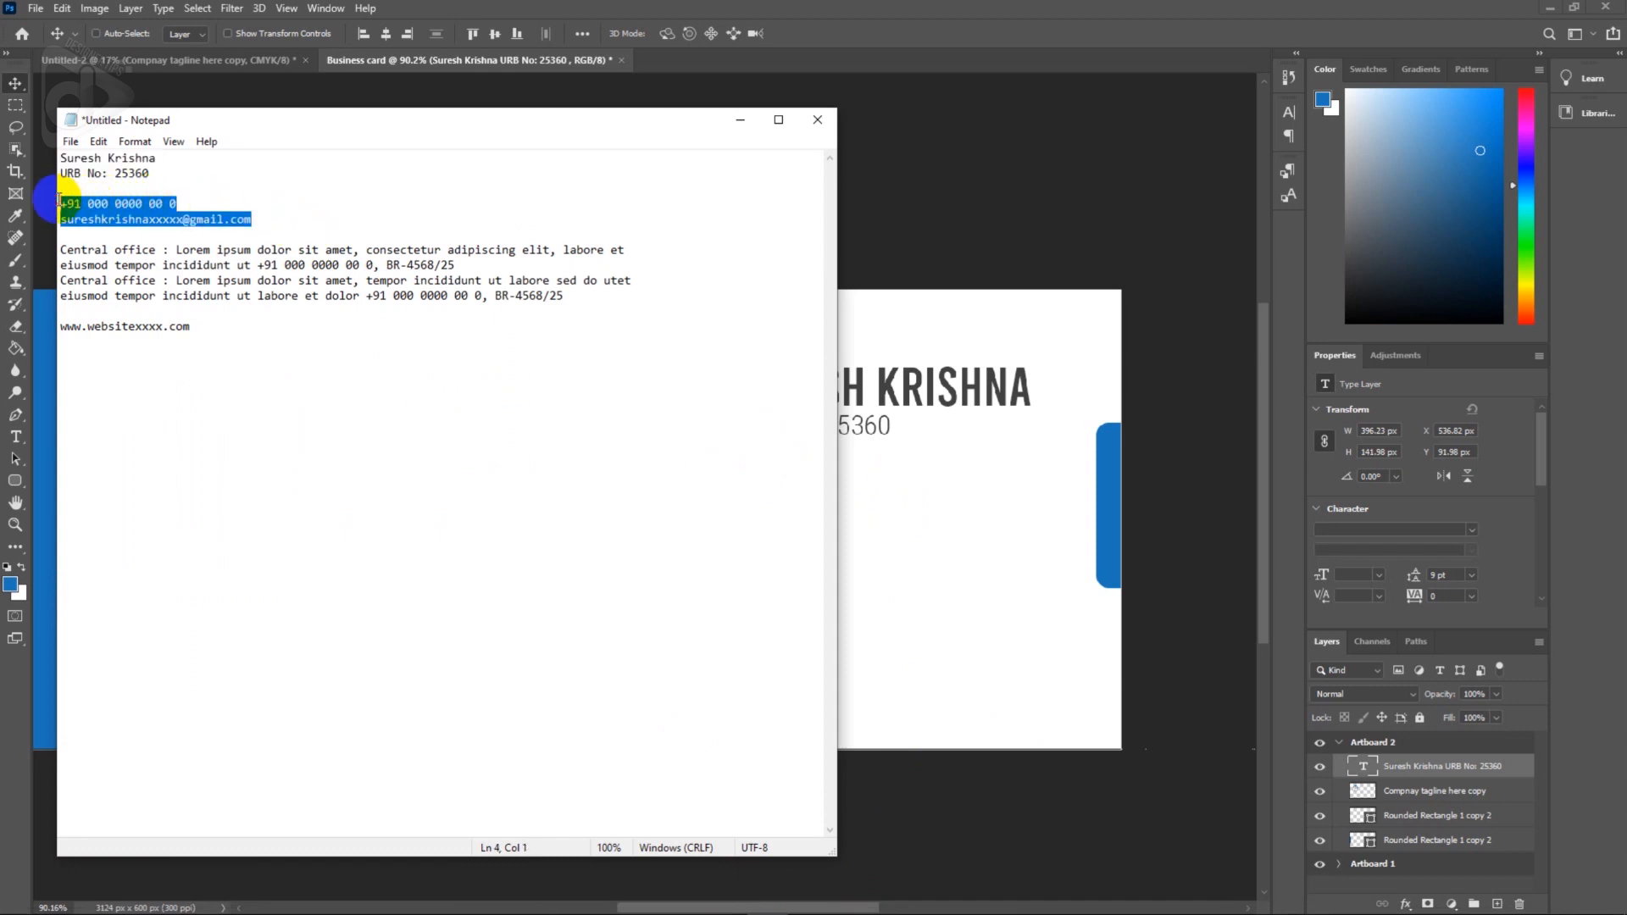
left_click(872, 225)
key("t")
left_click(745, 503)
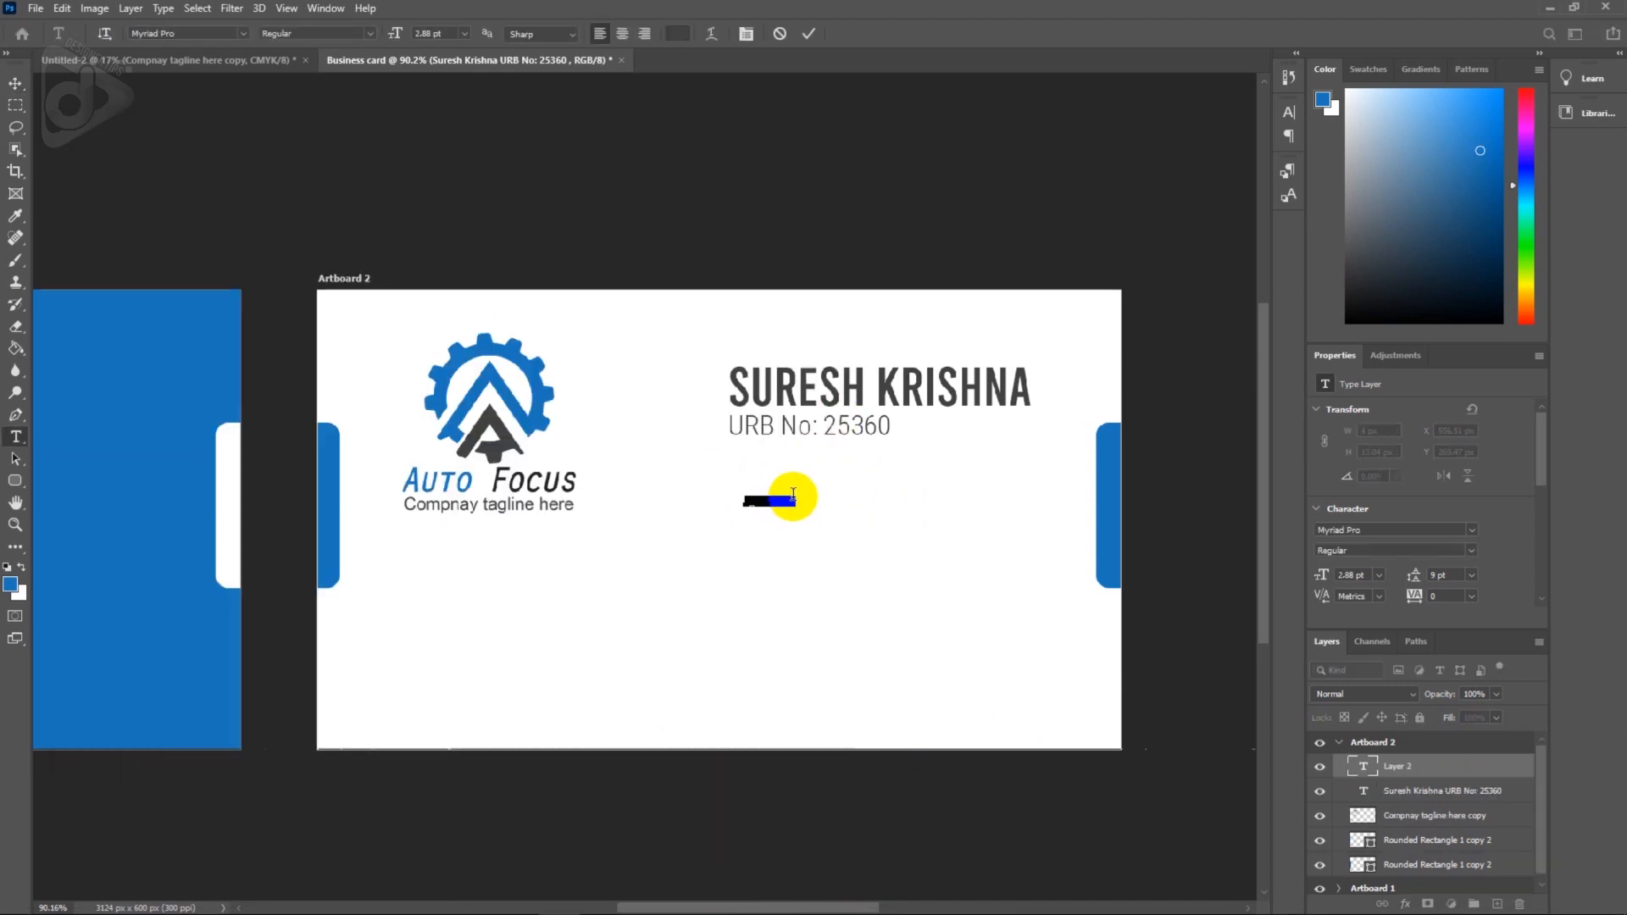
key("ctrl+v")
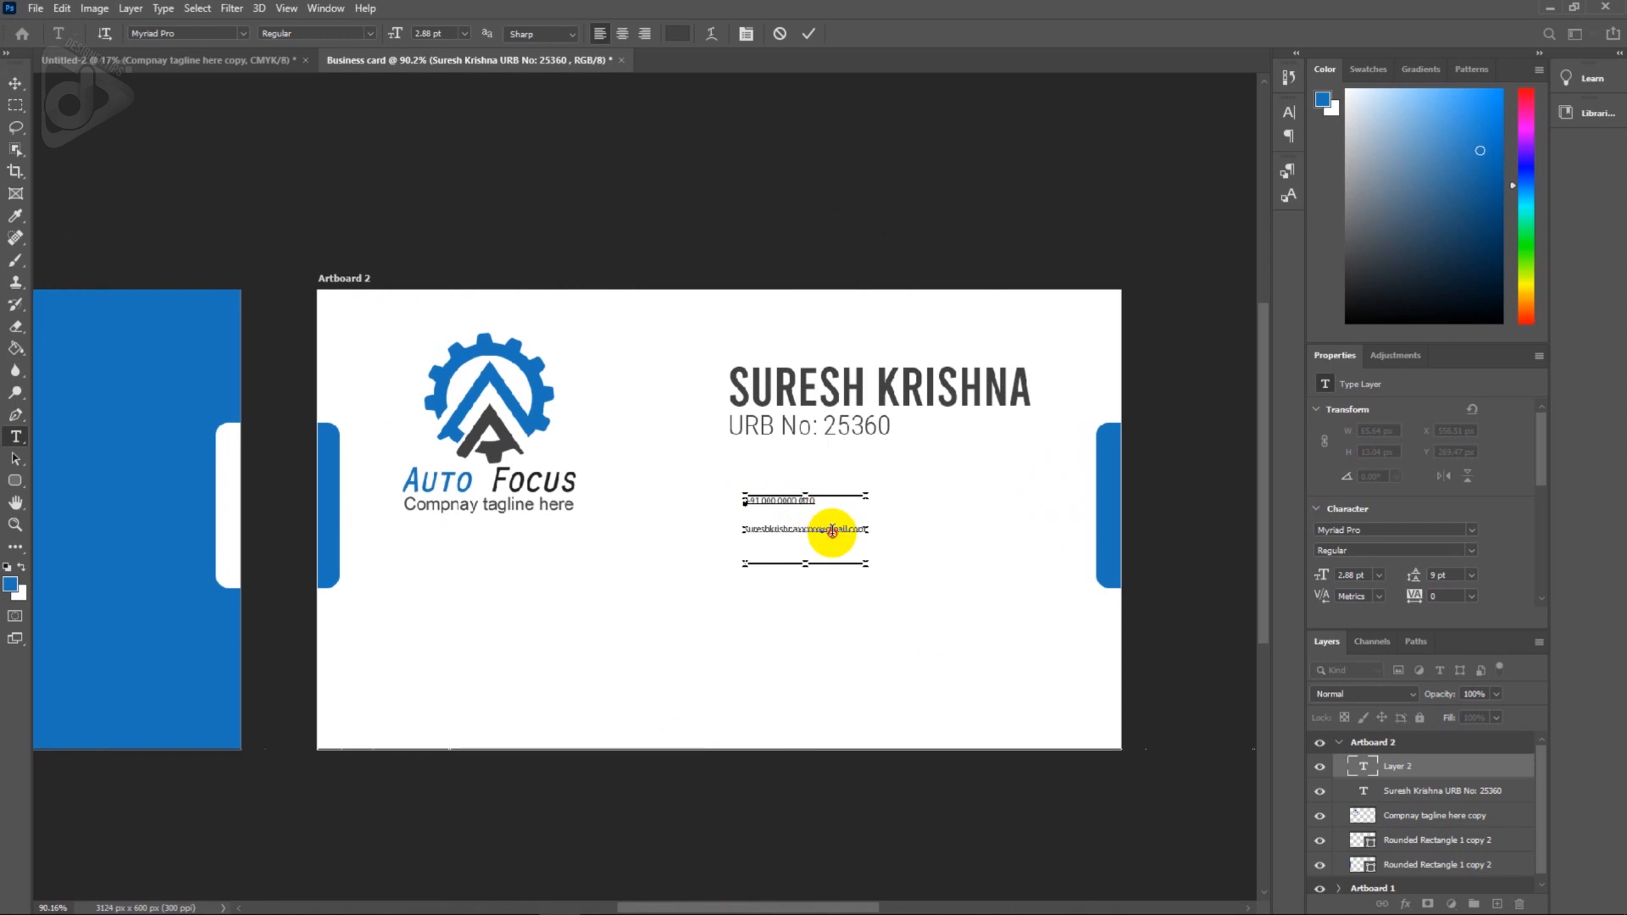
Format the phone line in Roboto Bold Condensed at 8.5 pt and re-enter its country code.
scroll(832, 530, "up", 3)
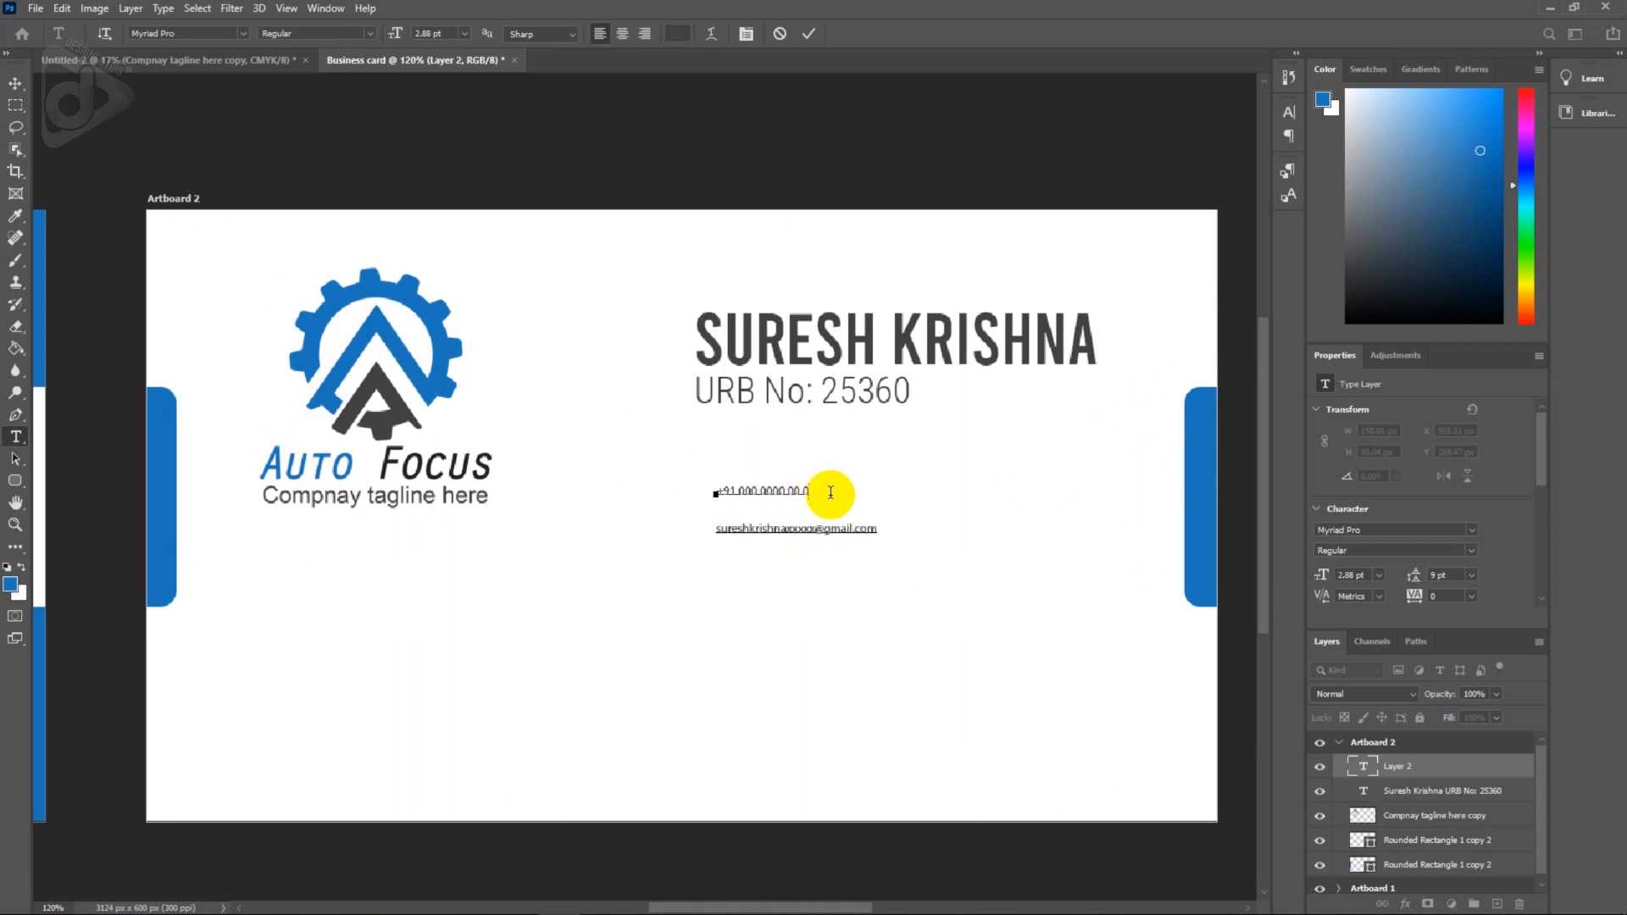
left_click_drag(814, 496, 722, 490)
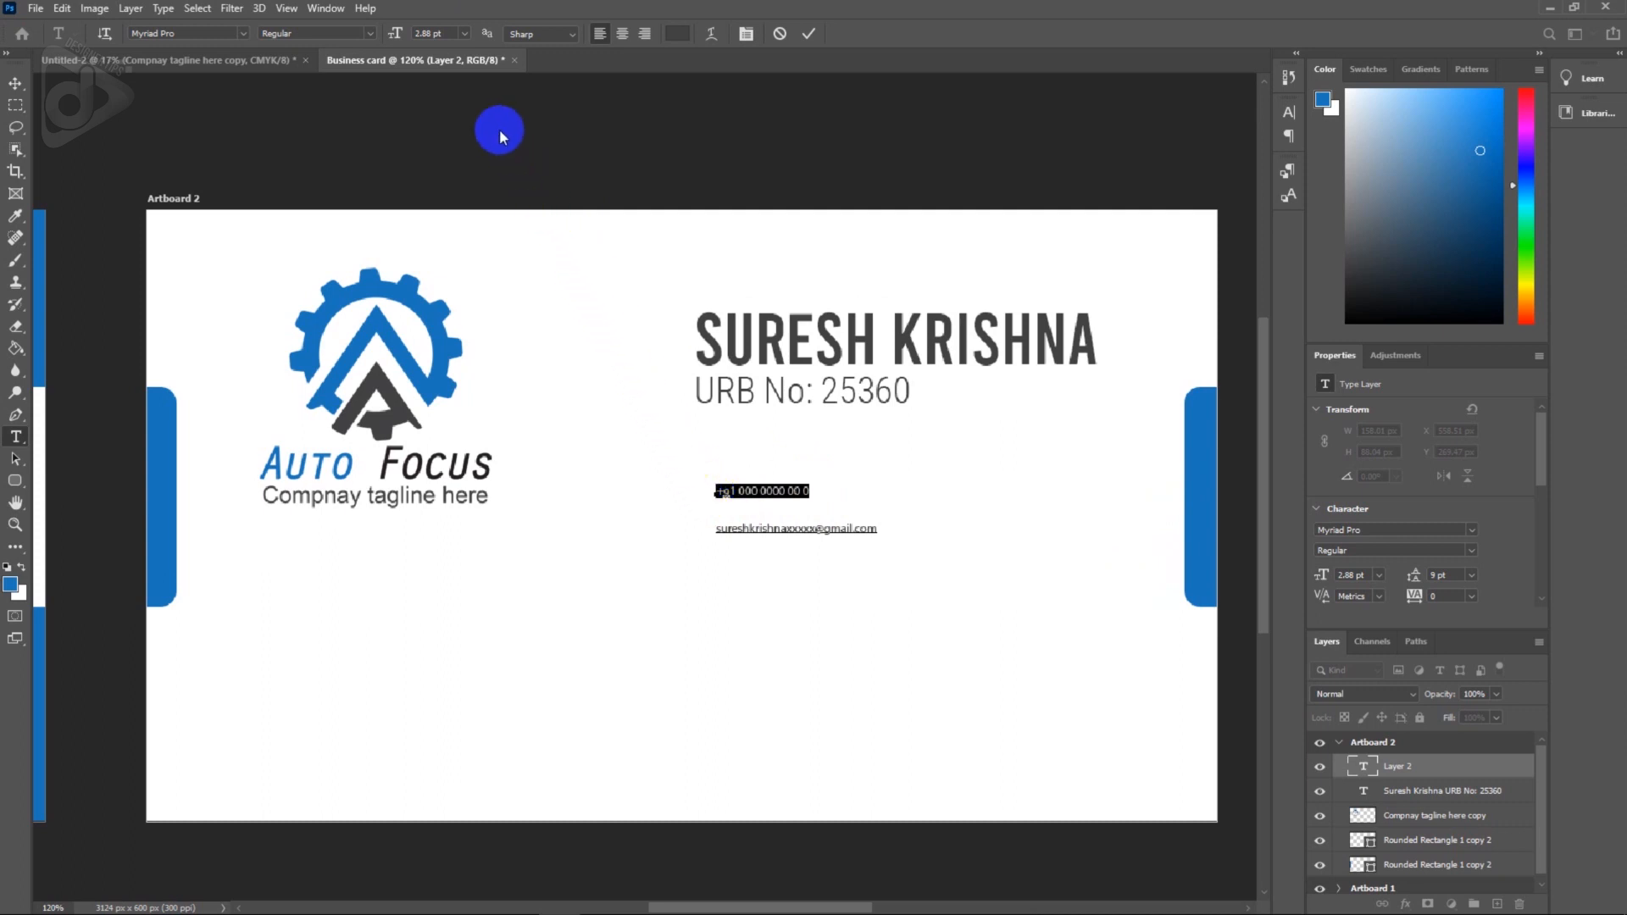
left_click(392, 36)
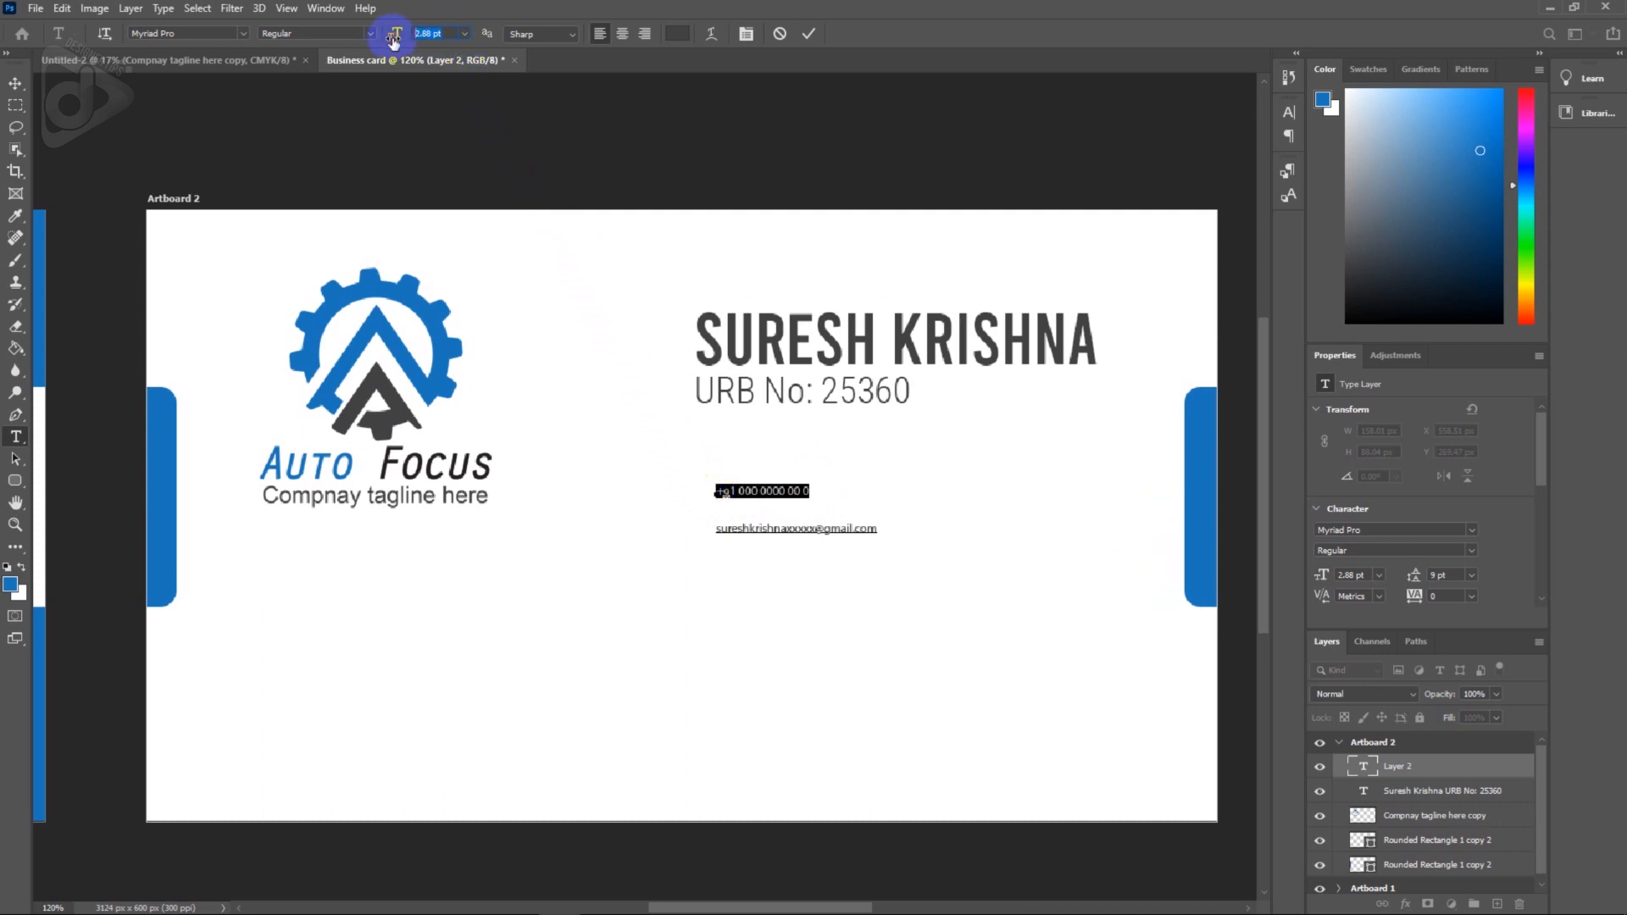
key("Return")
left_click(218, 33)
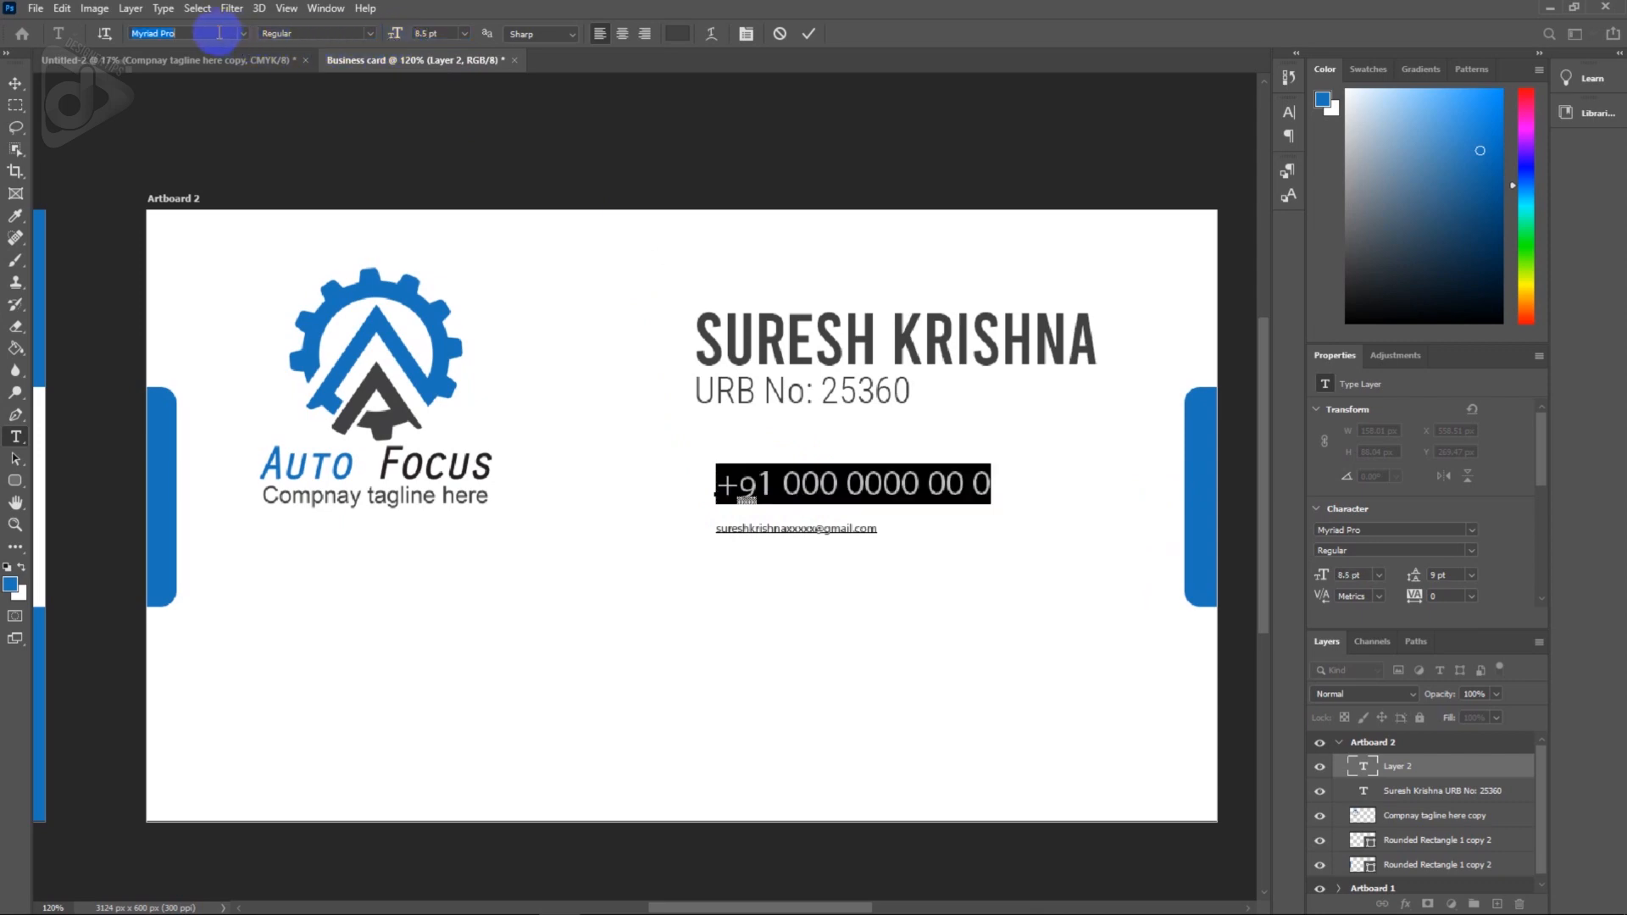
type("rob")
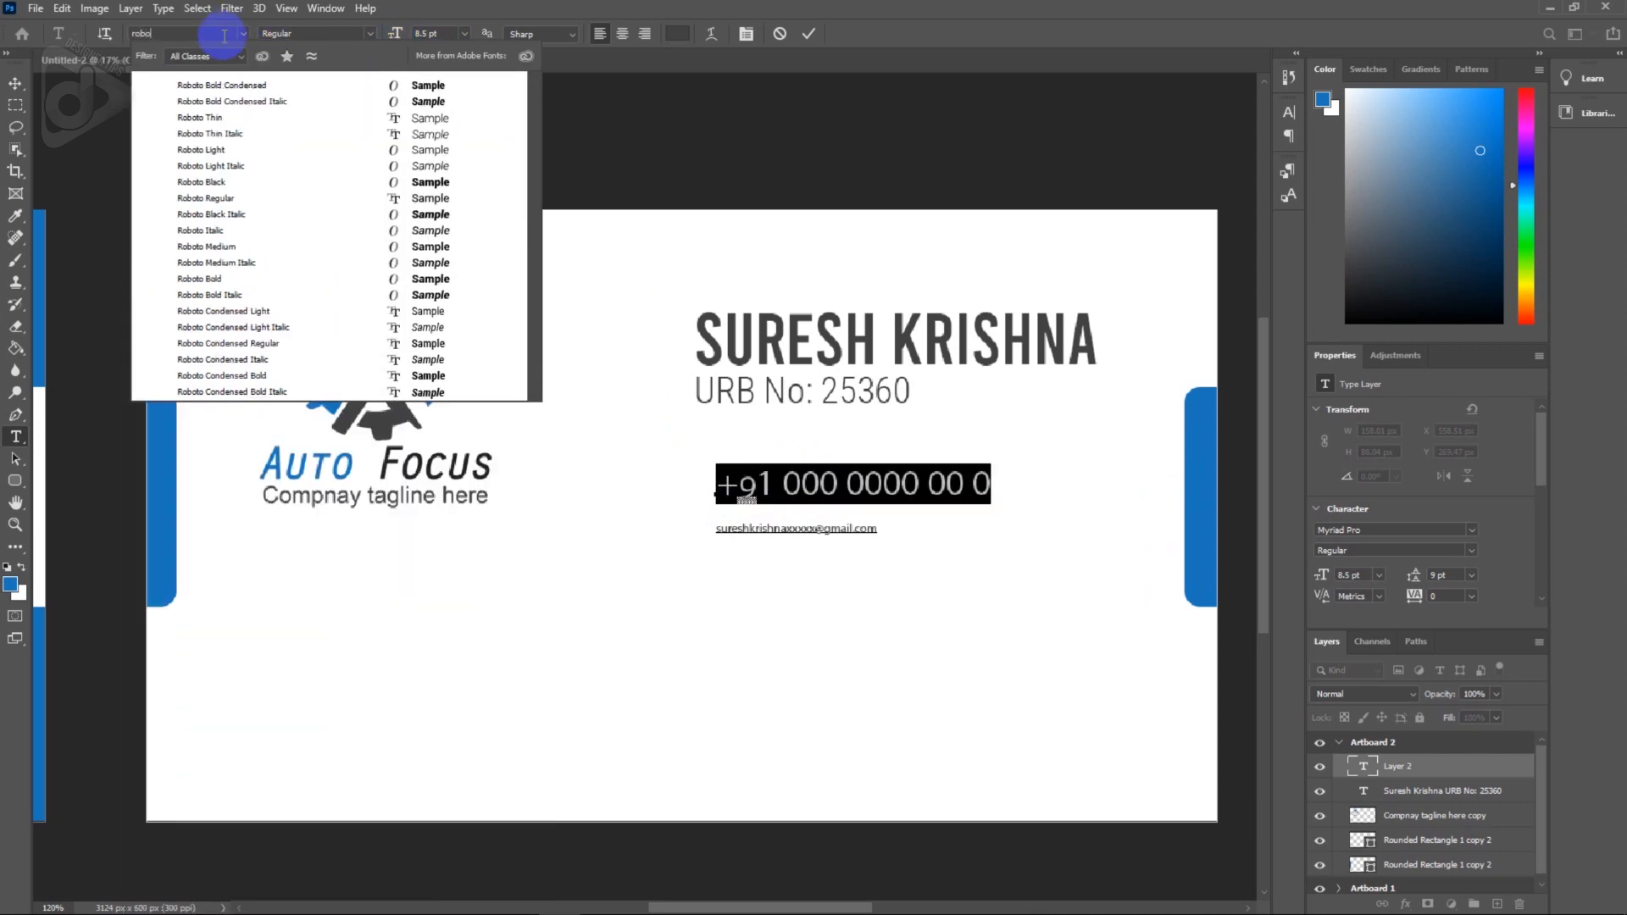
type("o")
left_click(254, 86)
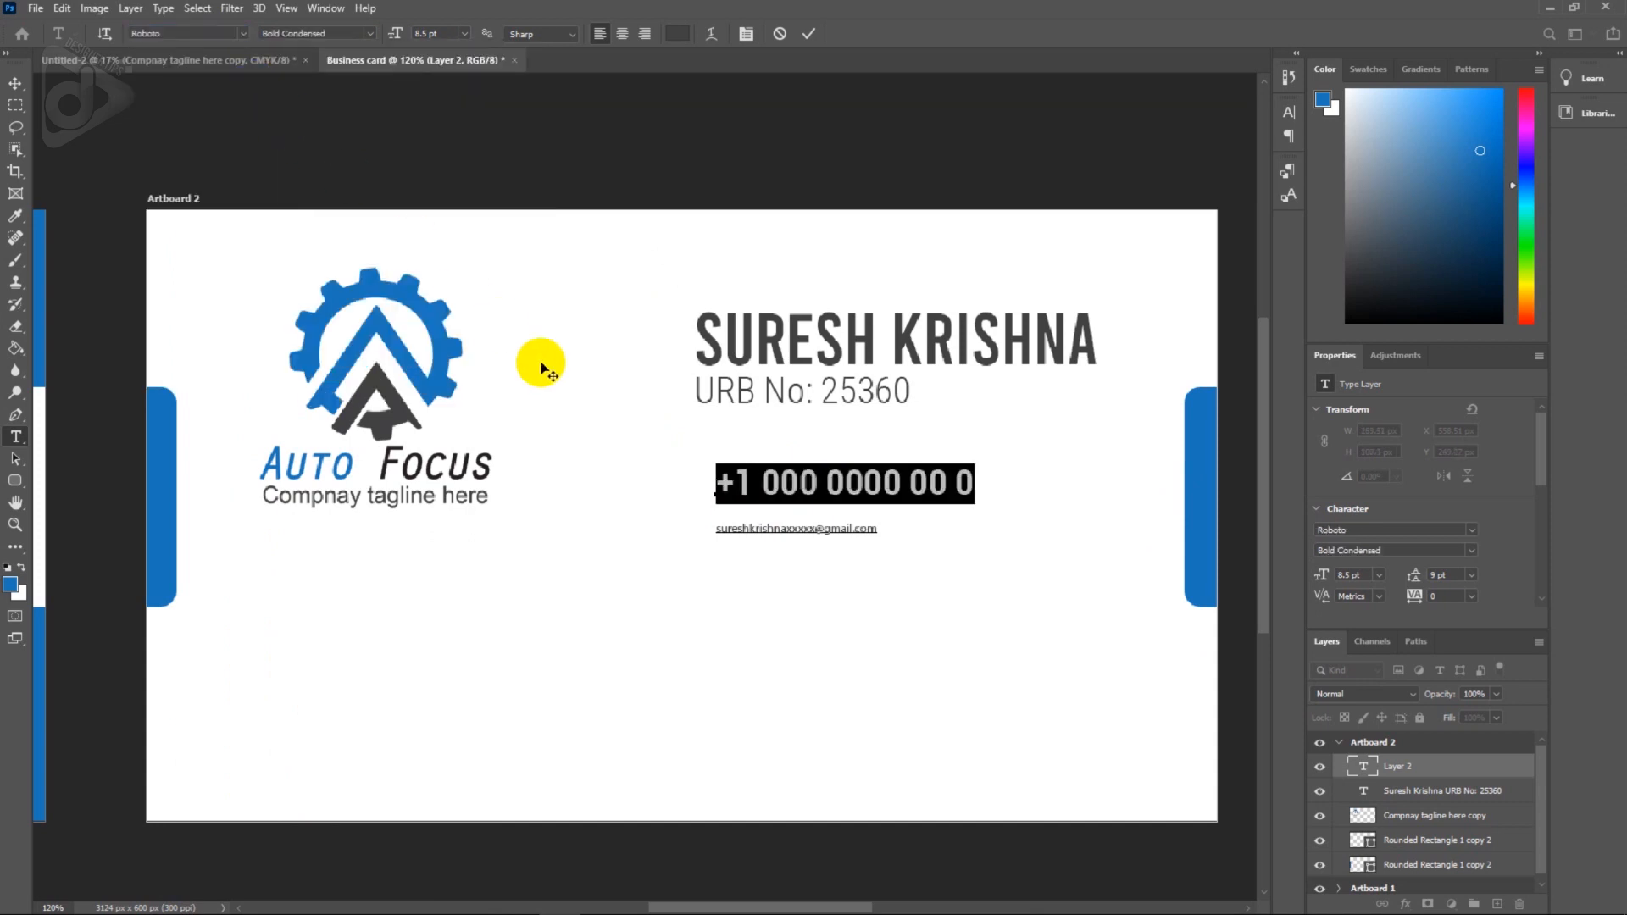
left_click(739, 485)
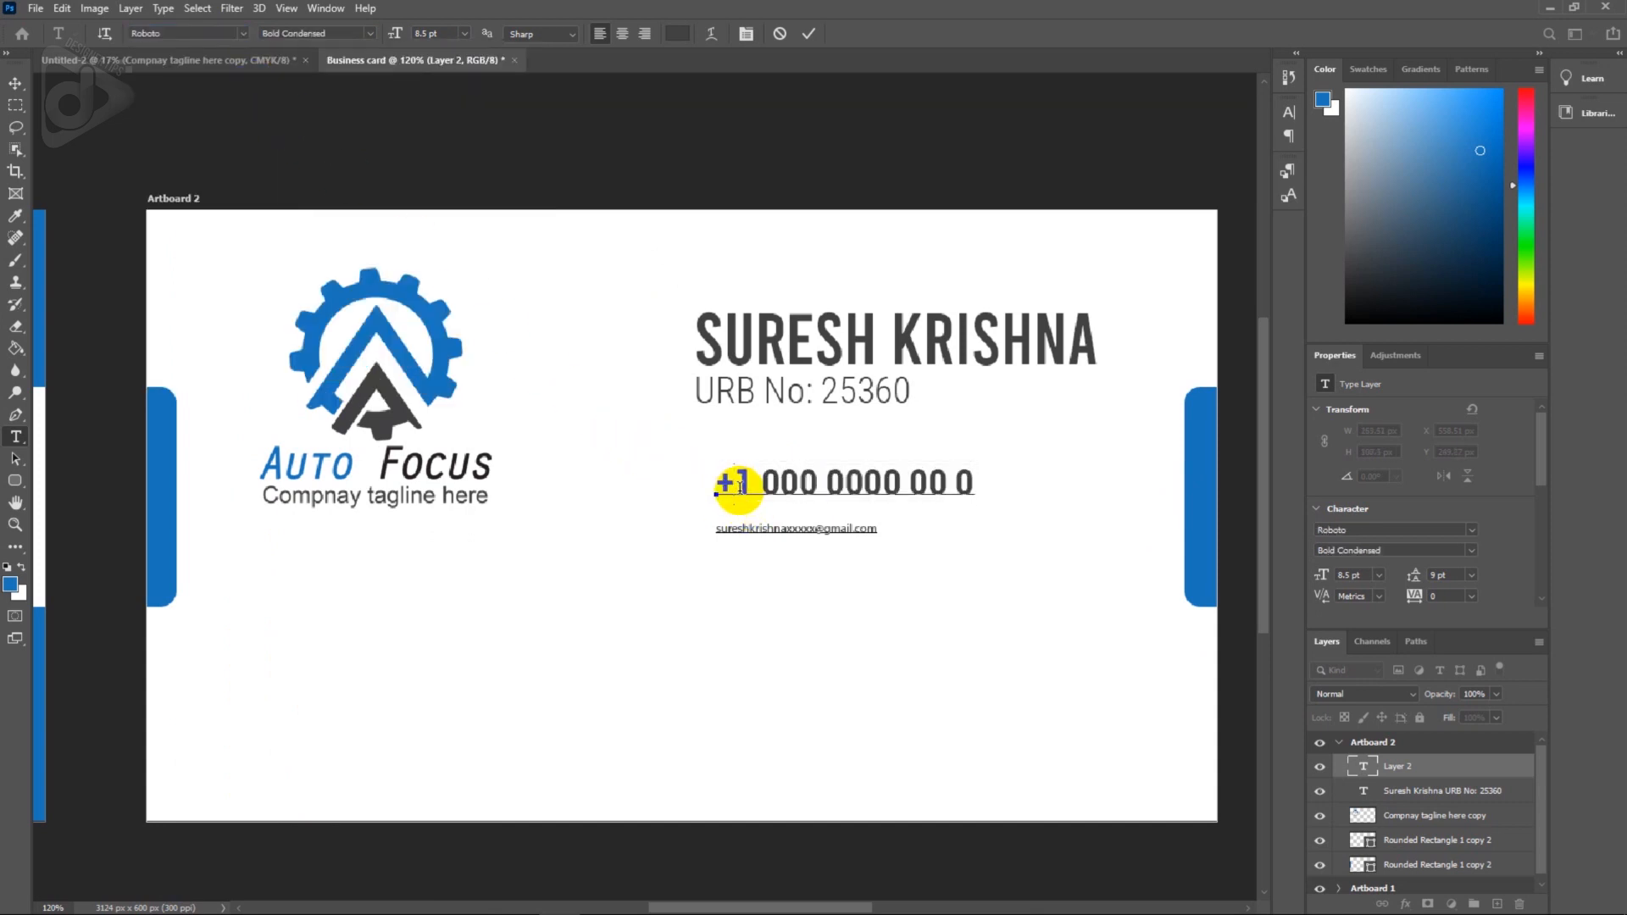
type("+91")
Format the e-mail line in Roboto Light at 6 pt and commit the contact text.
left_click_drag(886, 532, 701, 537)
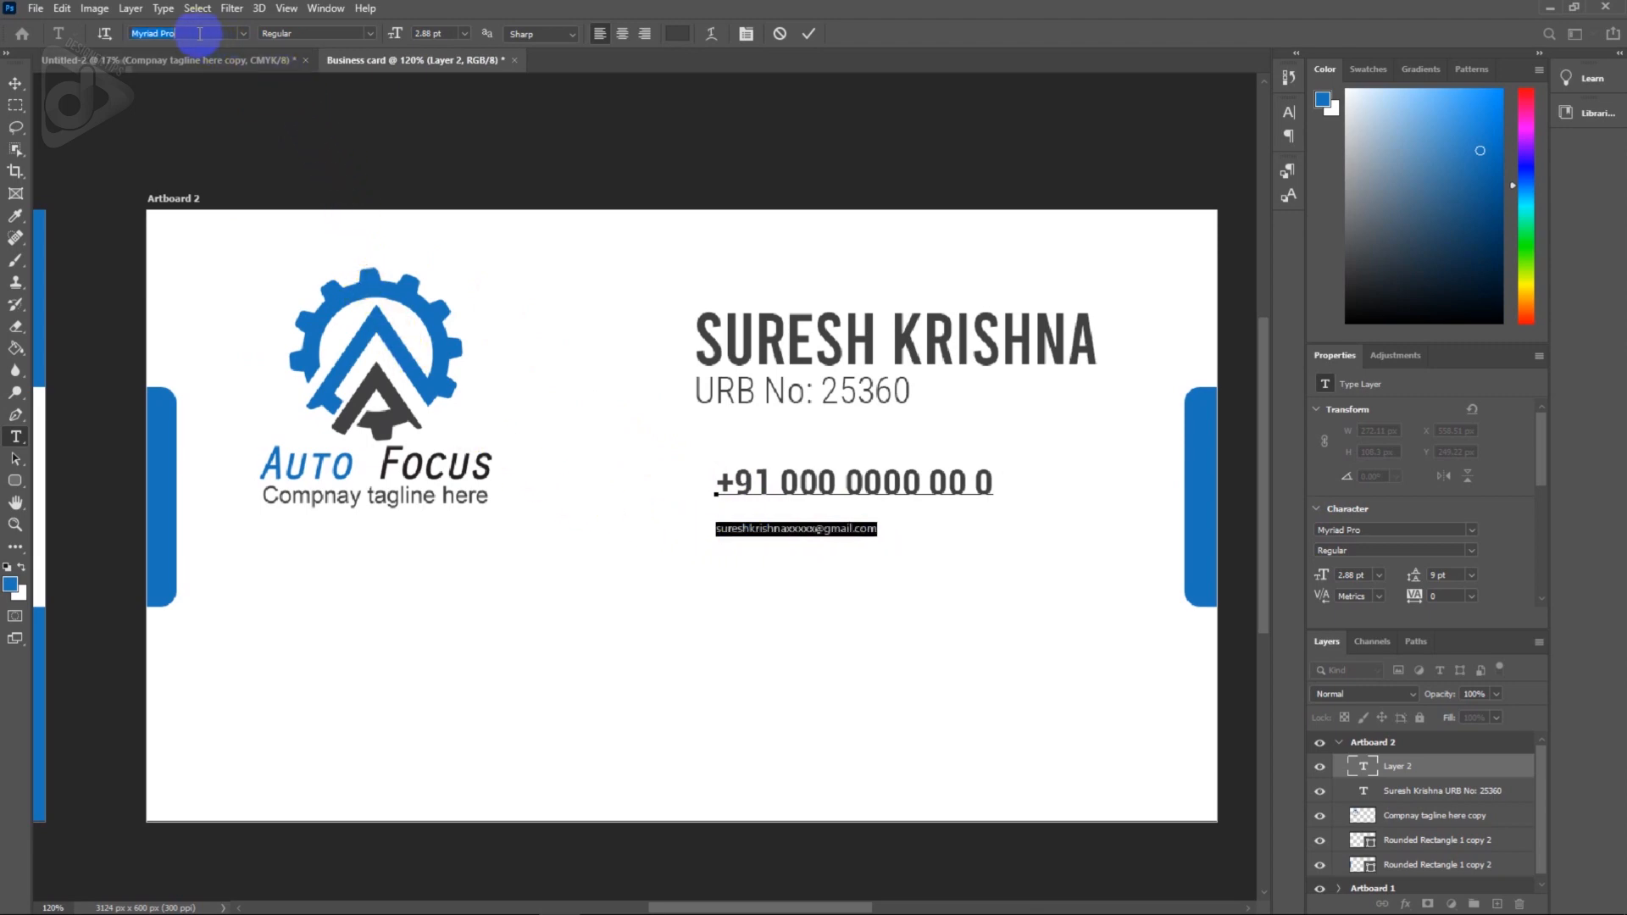
type("robo")
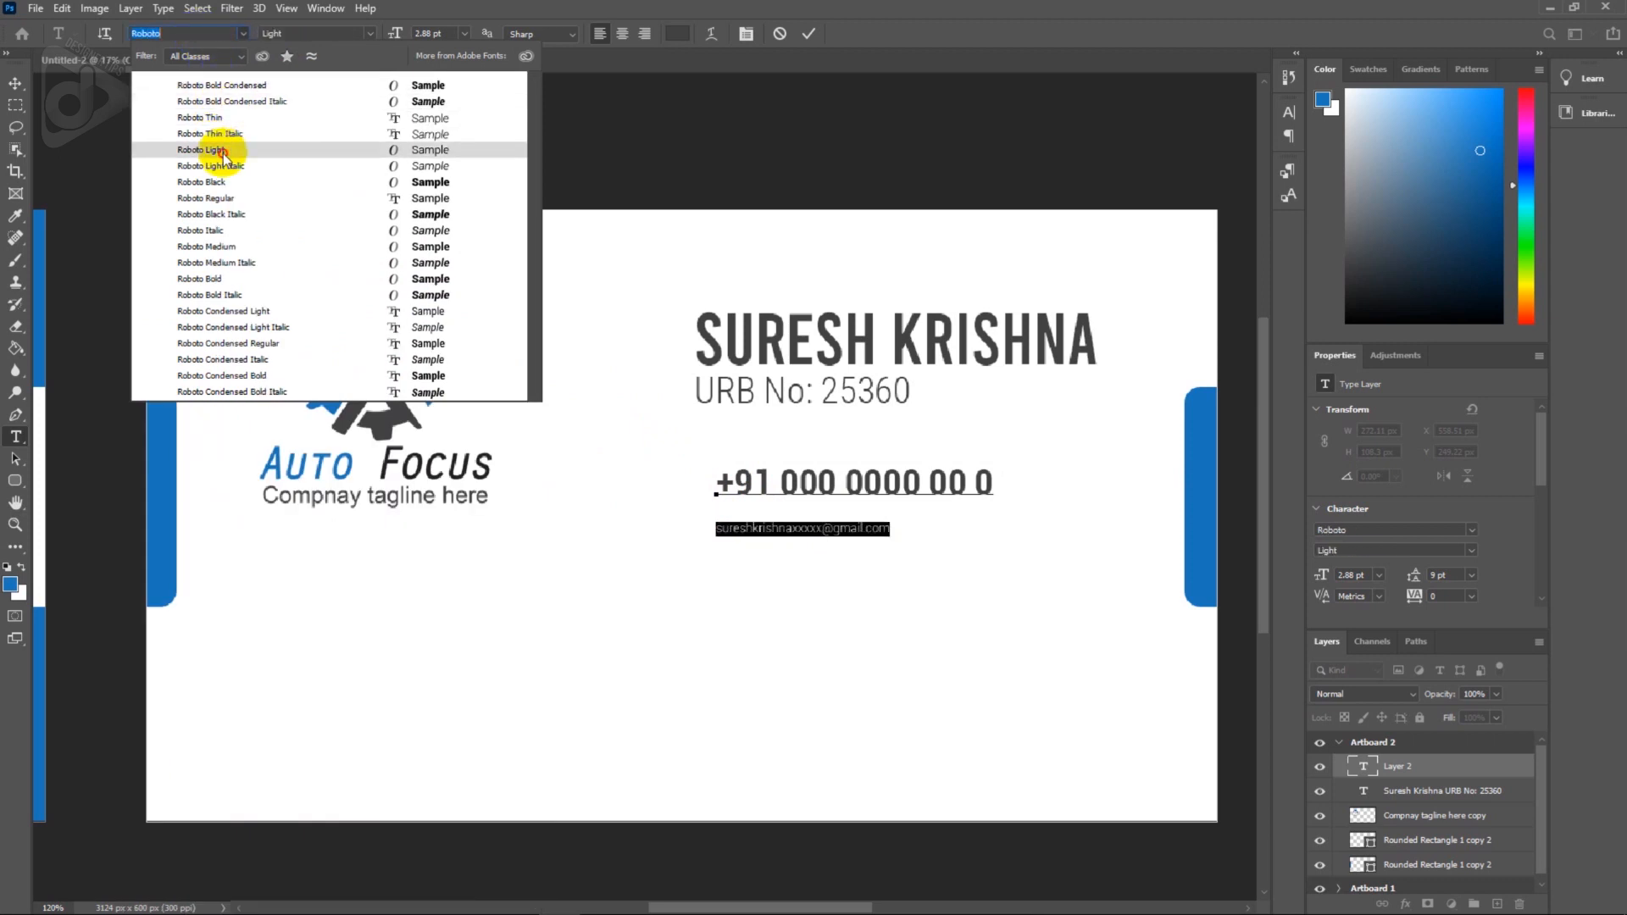
left_click(269, 149)
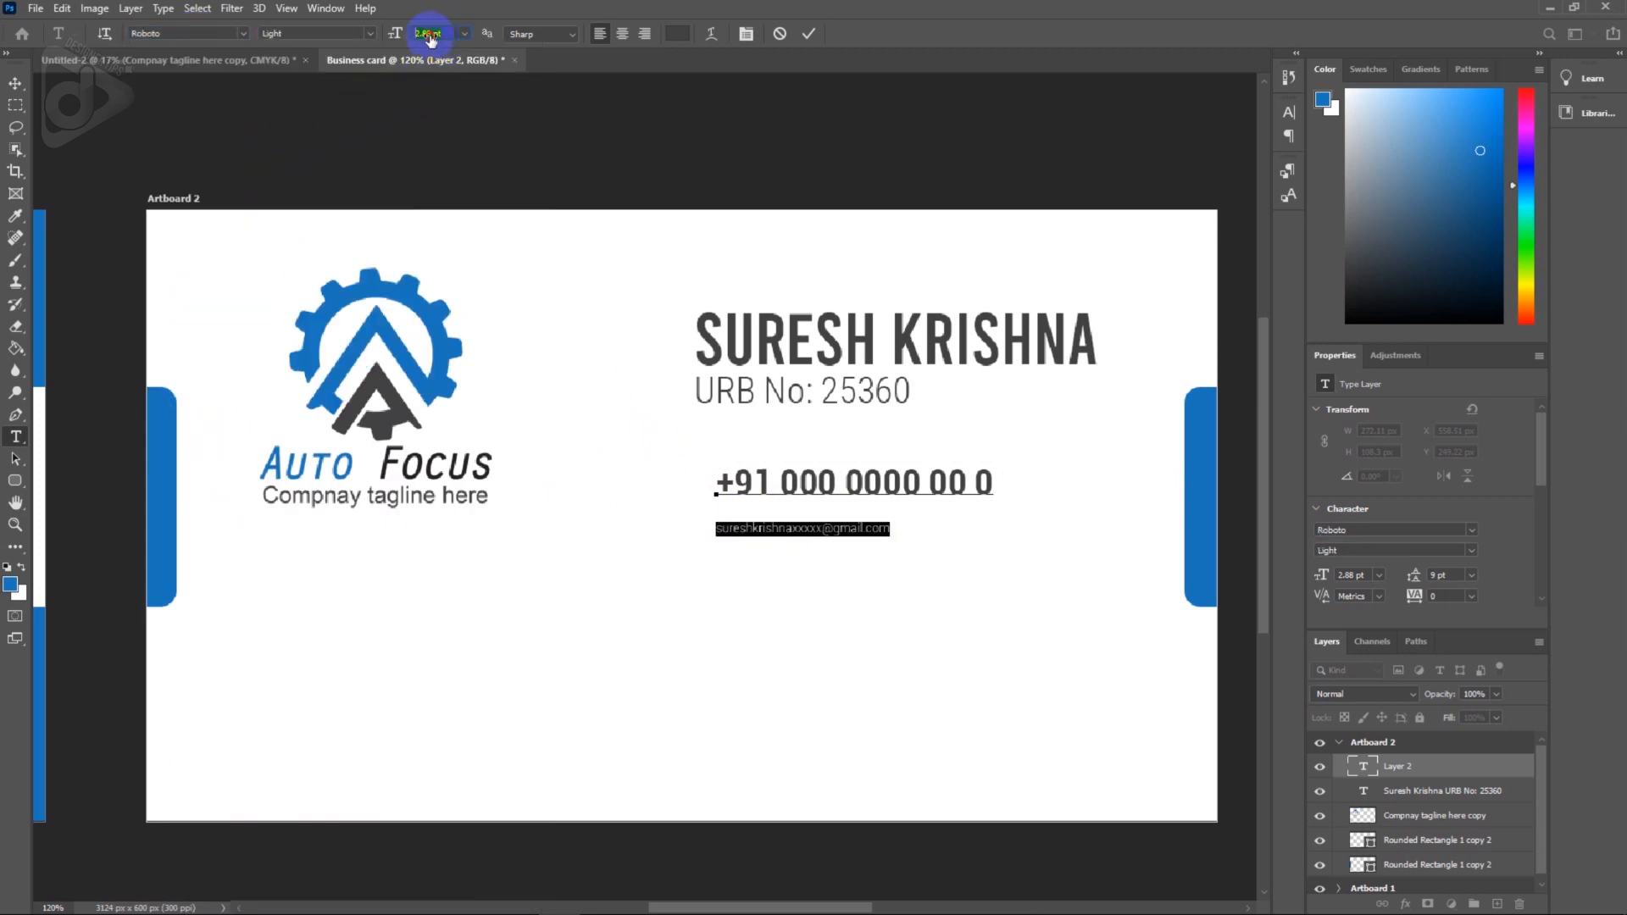
type("6")
key("Return")
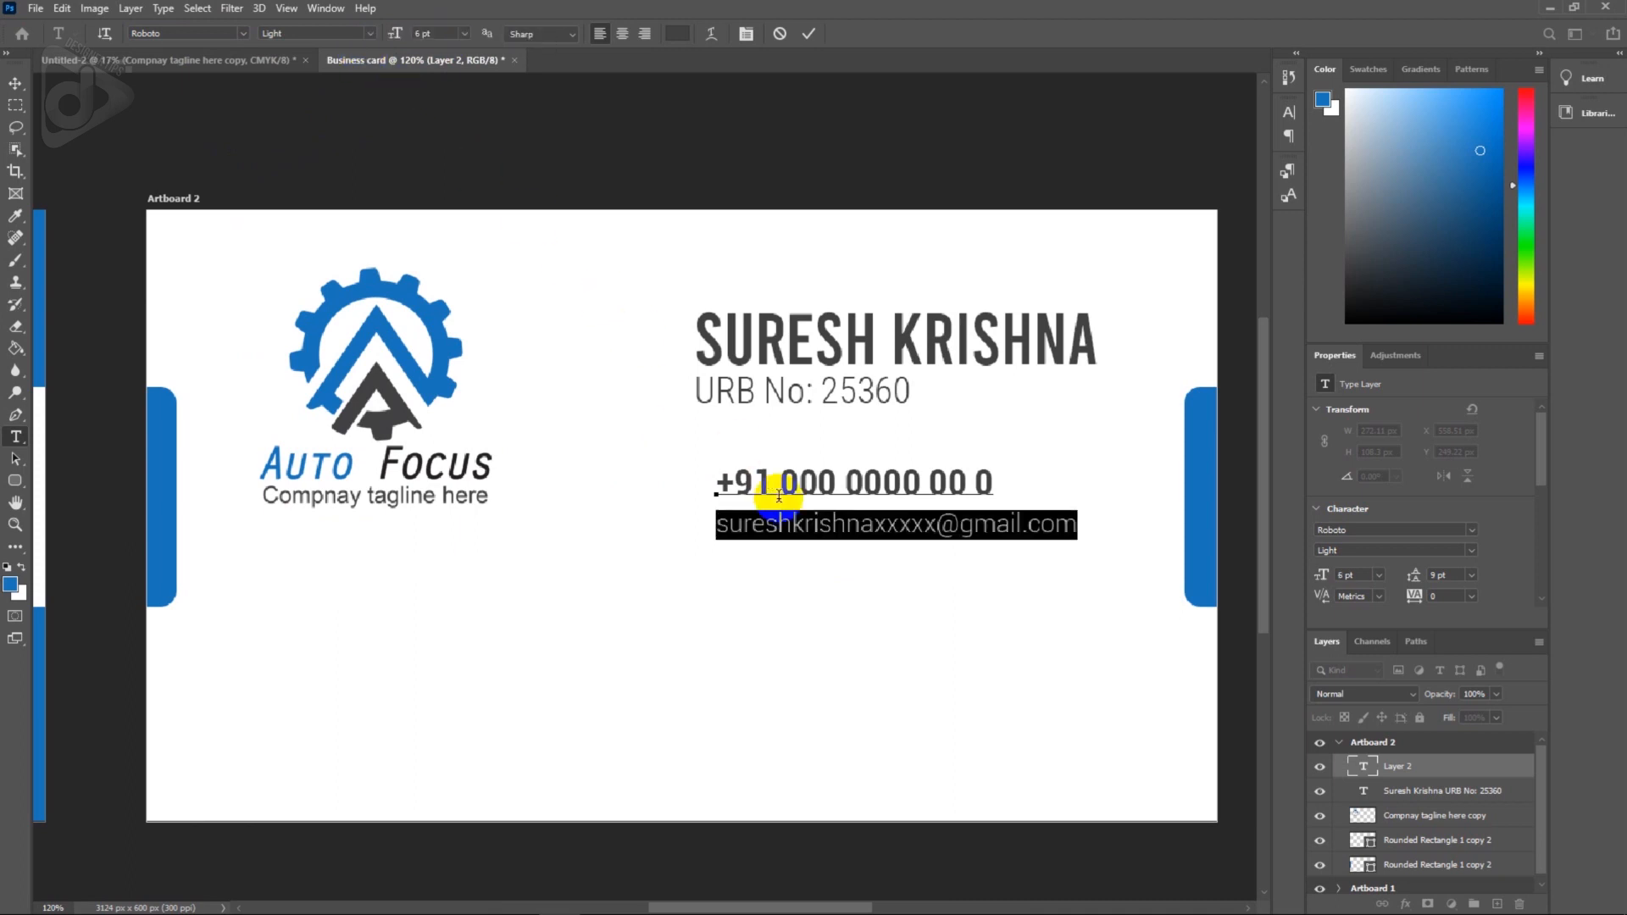
left_click(792, 526)
left_click(15, 85)
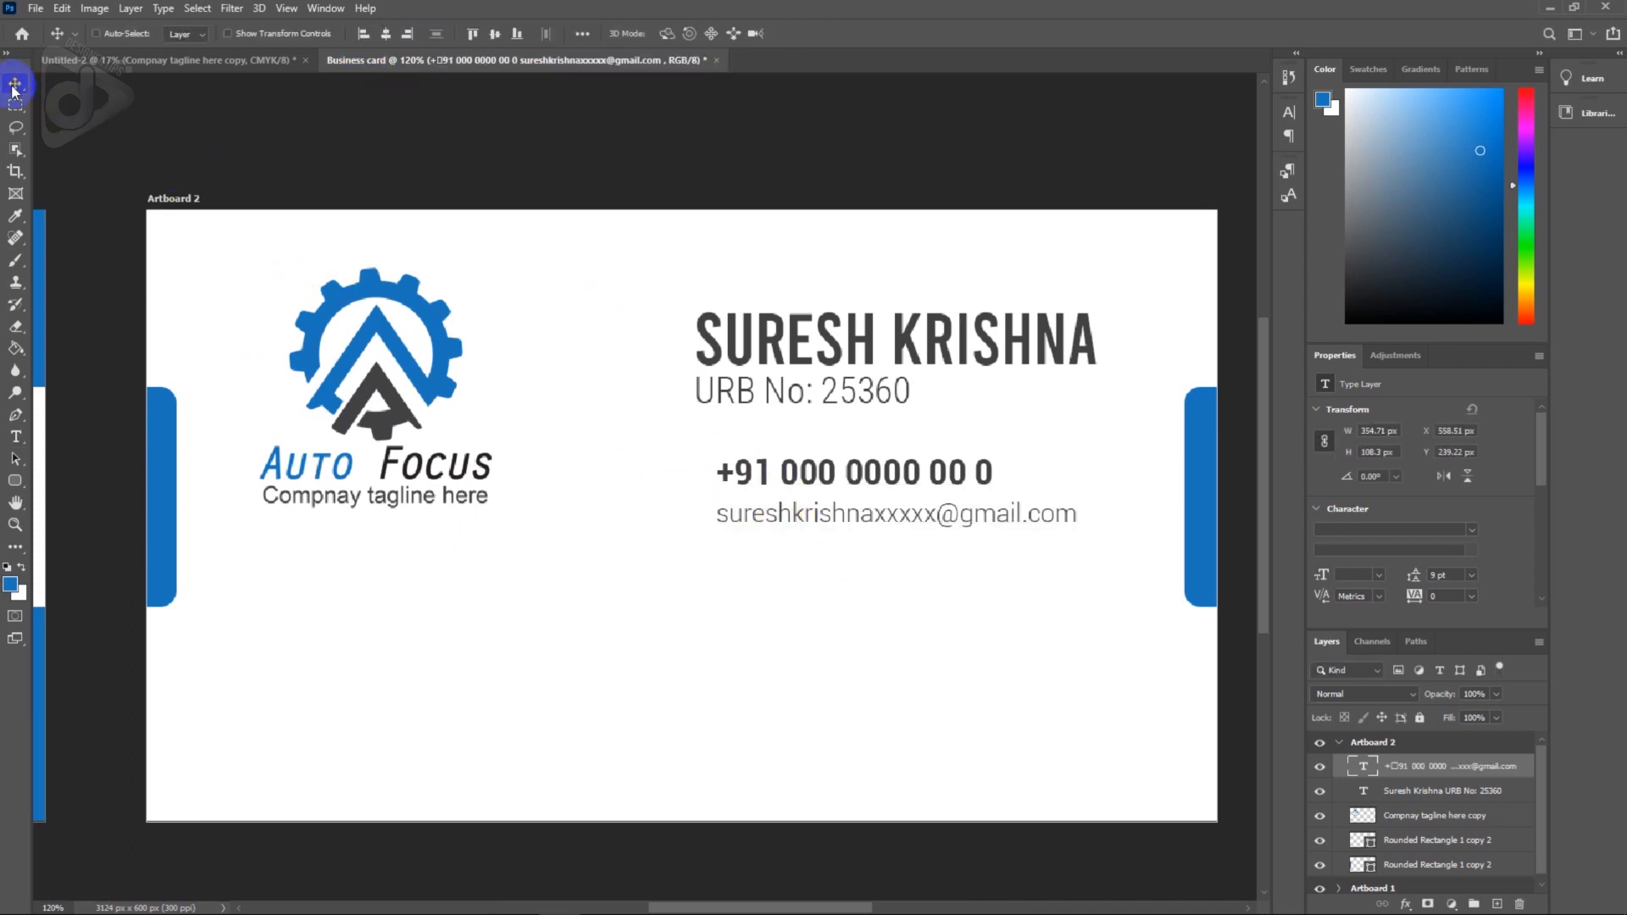
Draw a rectangle of about 487 × 104 px over the phone and e-mail lines, extending onto the blue side bar.
left_click(19, 481)
left_click(93, 477)
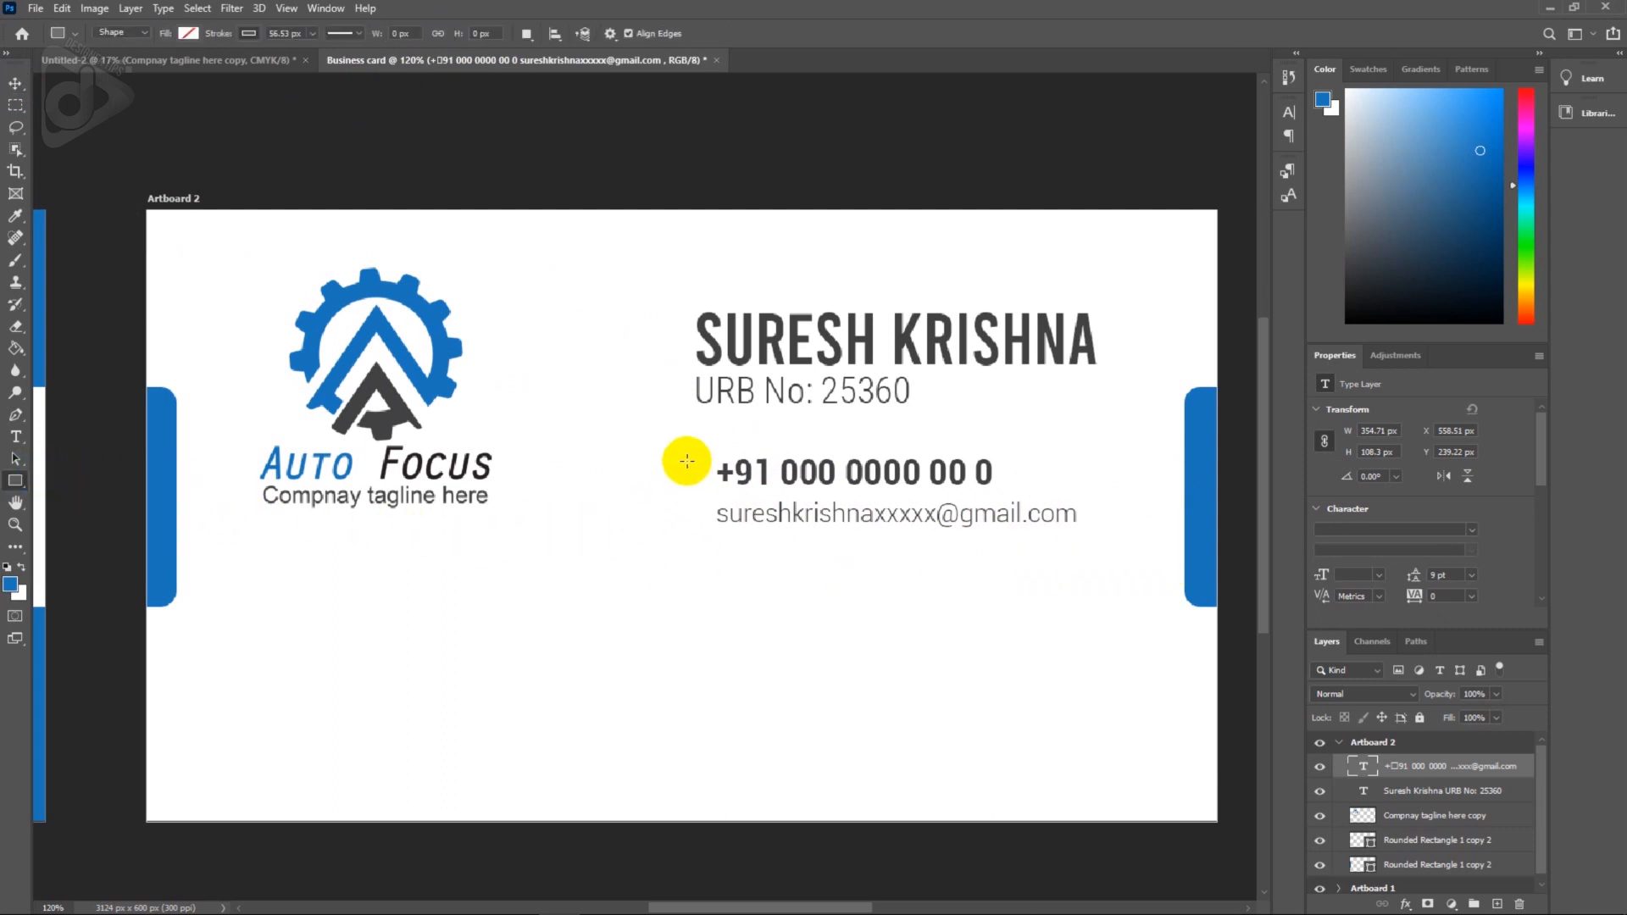
left_click_drag(695, 445, 1191, 551)
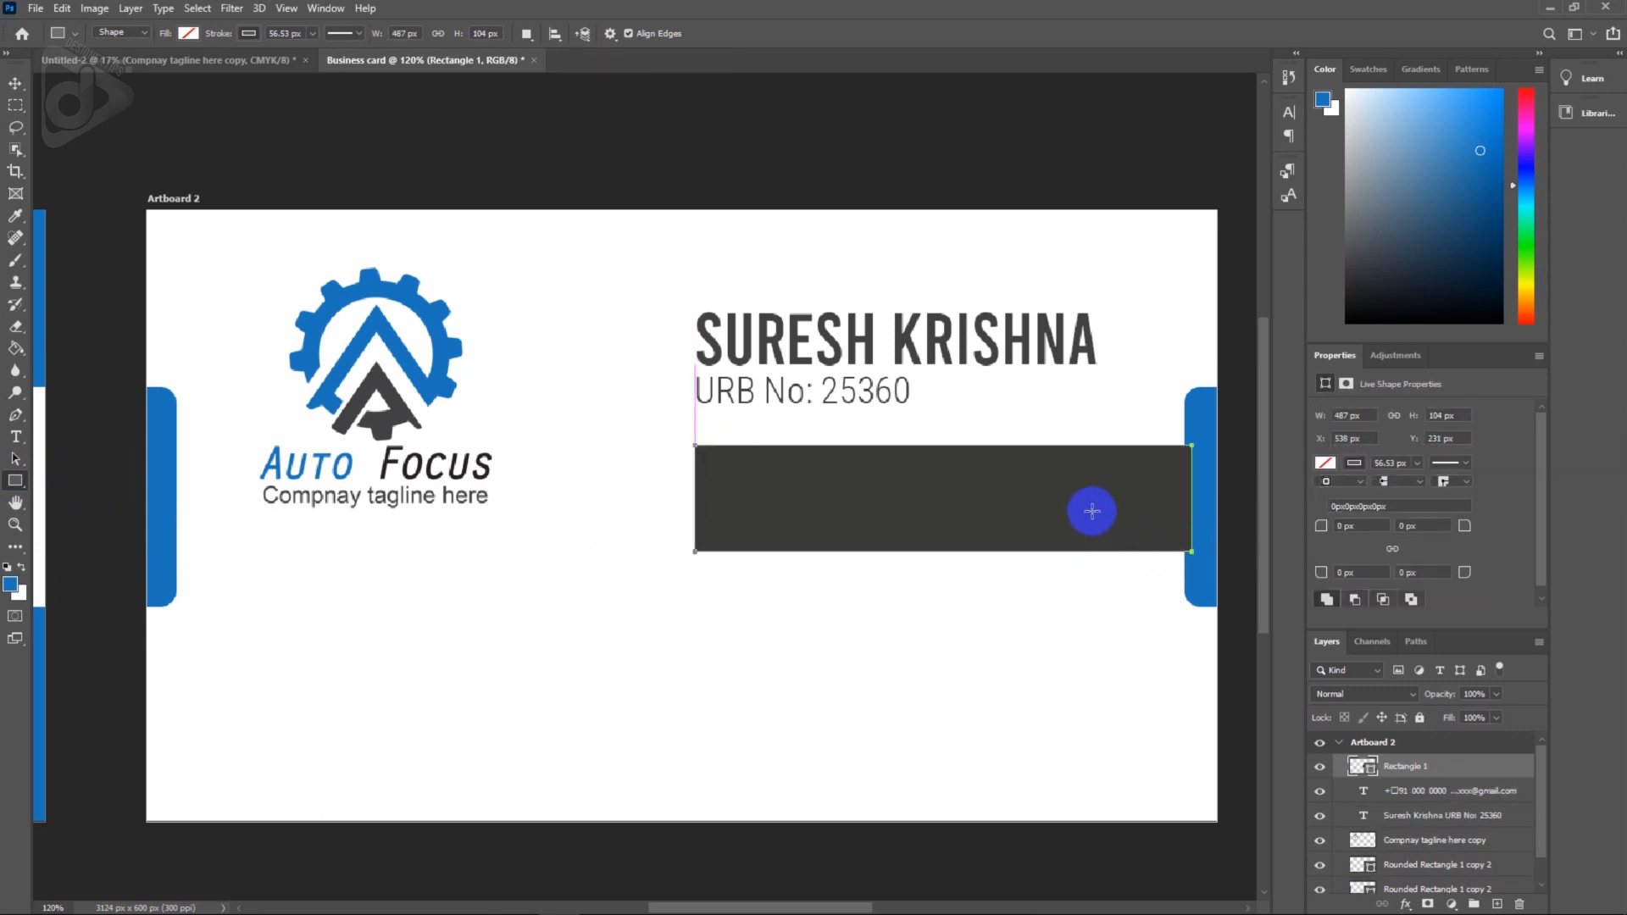
Send the dark rectangle backward in the layer order, behind the contact text and both blue side bars.
key("v")
left_click(890, 461)
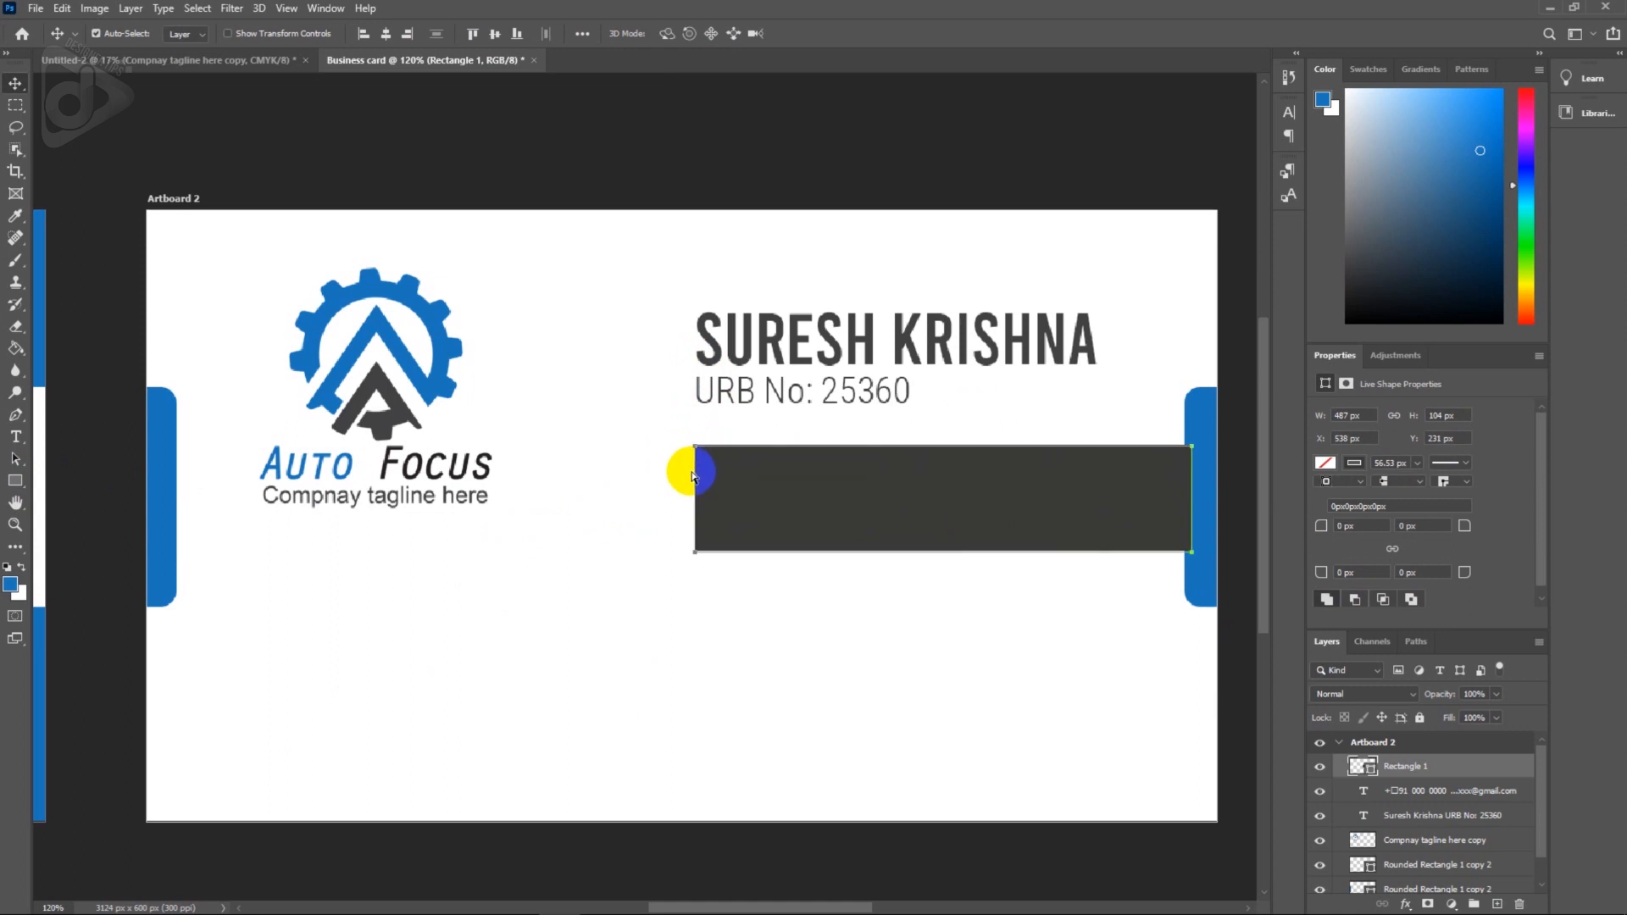
key("ctrl+bracketleft")
key("ctrl+bracketleft")
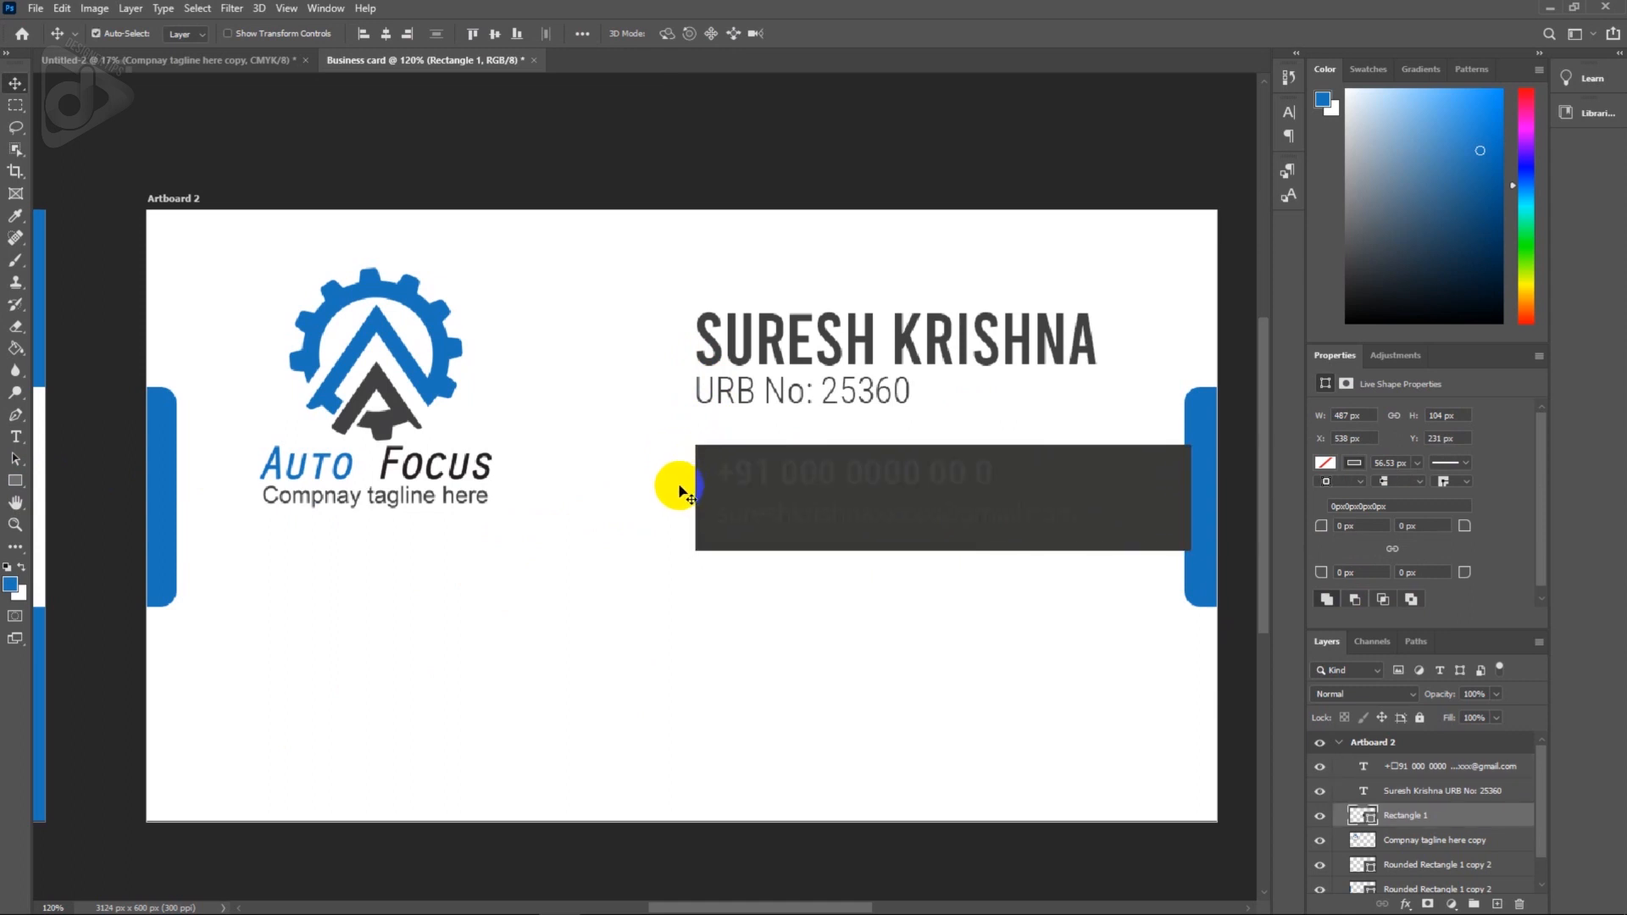
key("ctrl+bracketleft")
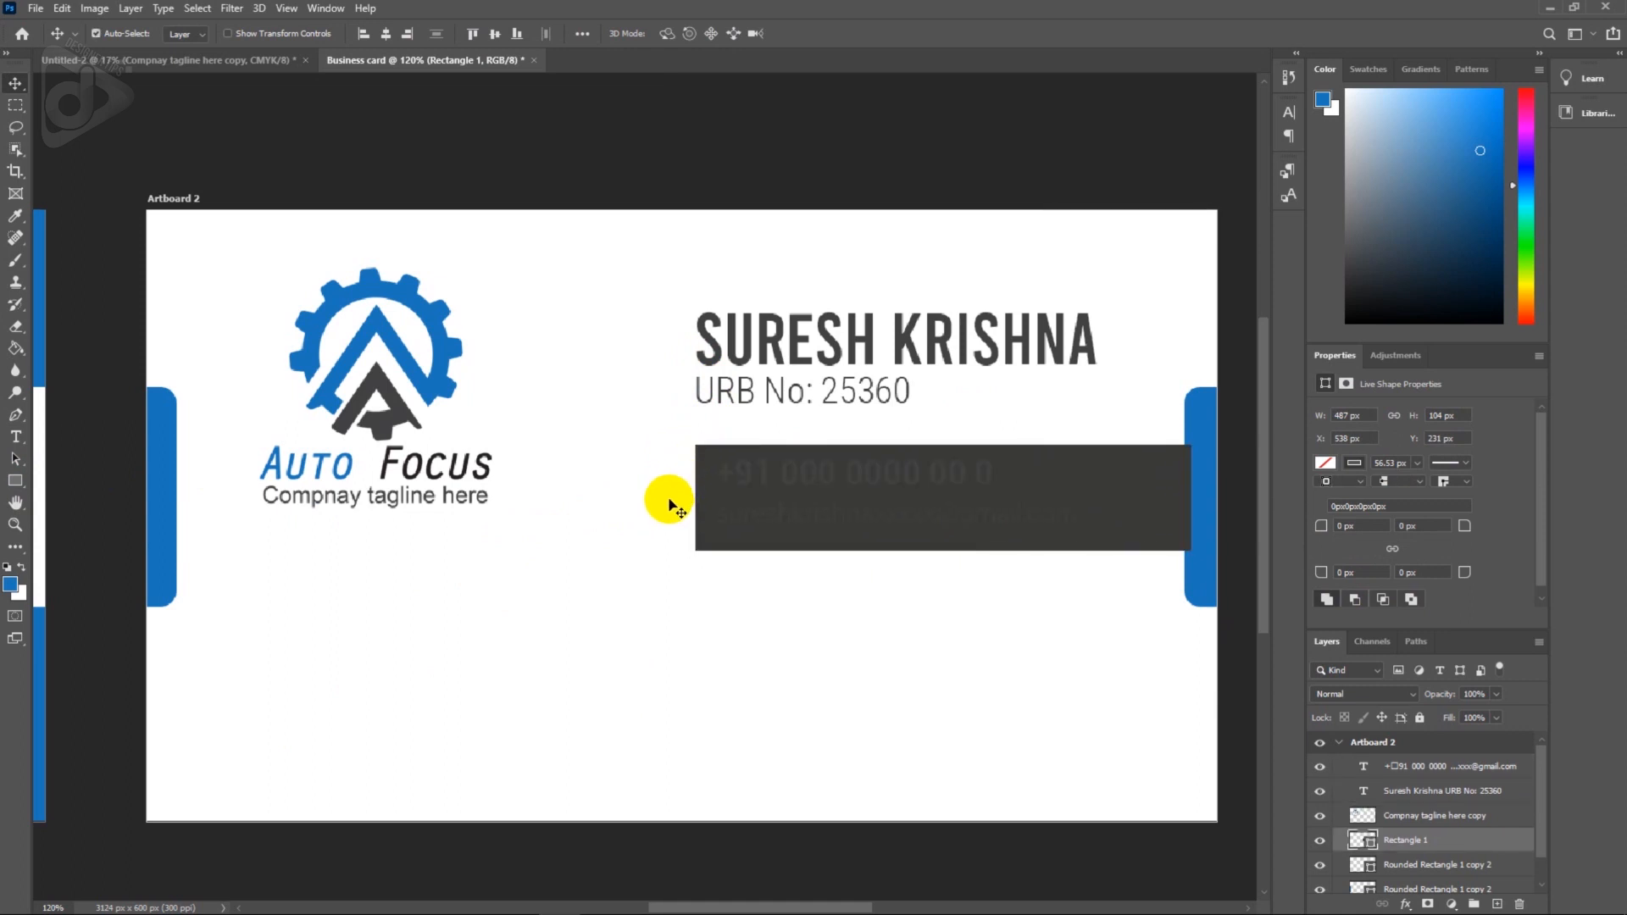
key("ctrl+bracketleft")
key("ctrl+bracketleft")
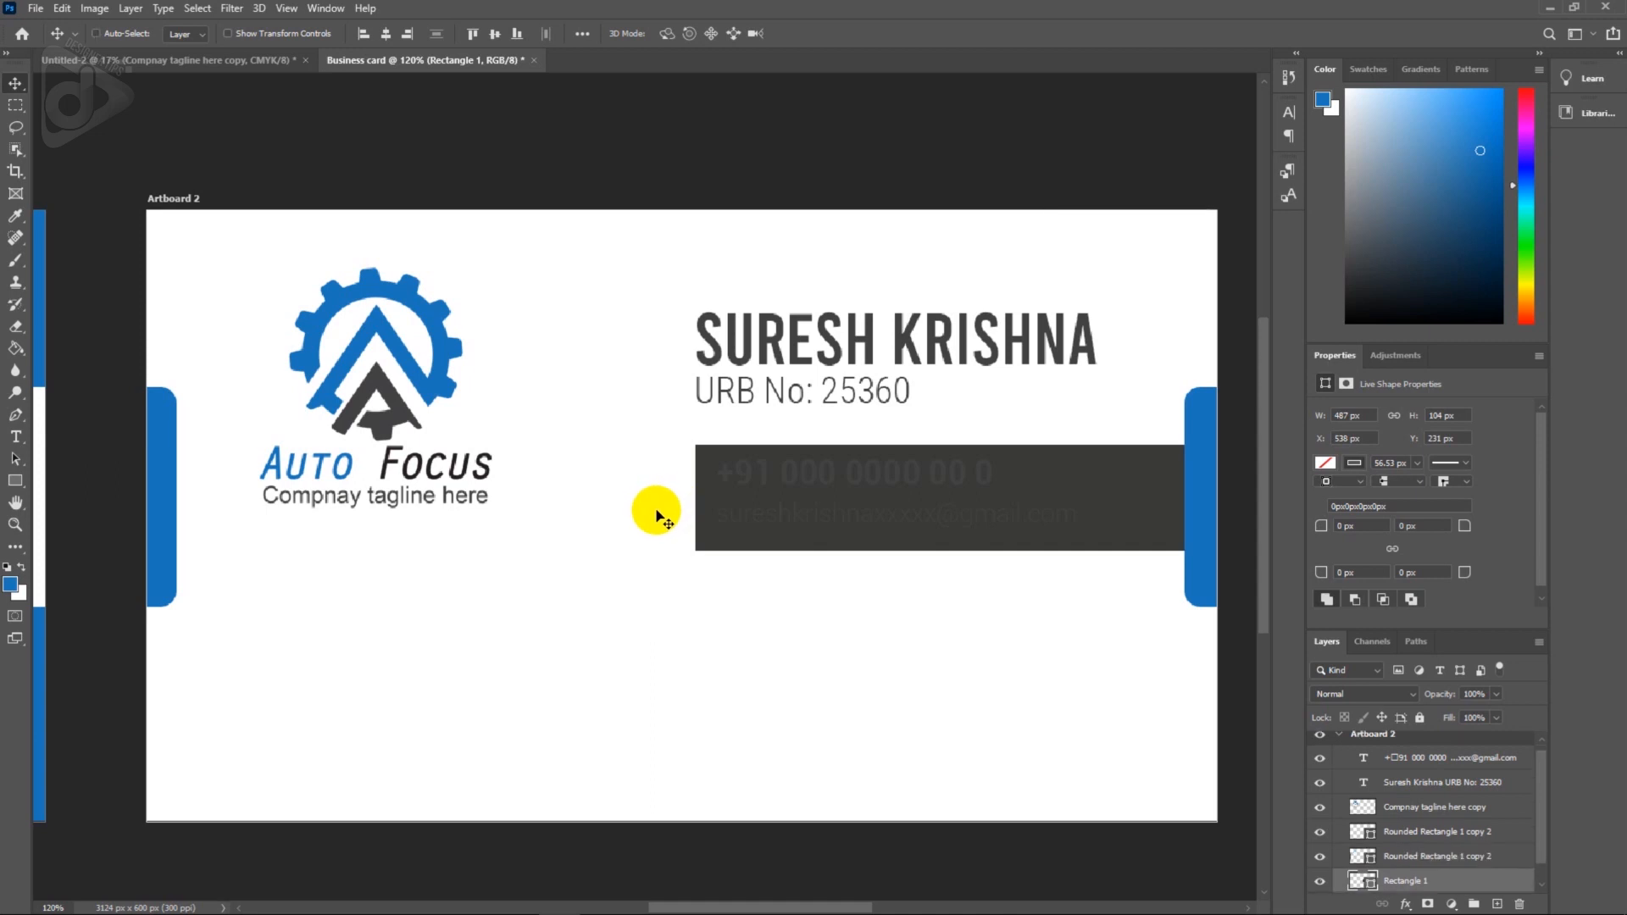
Recolor both contact lines on the dark rectangle to white (ffffff).
key("t")
left_click(979, 491)
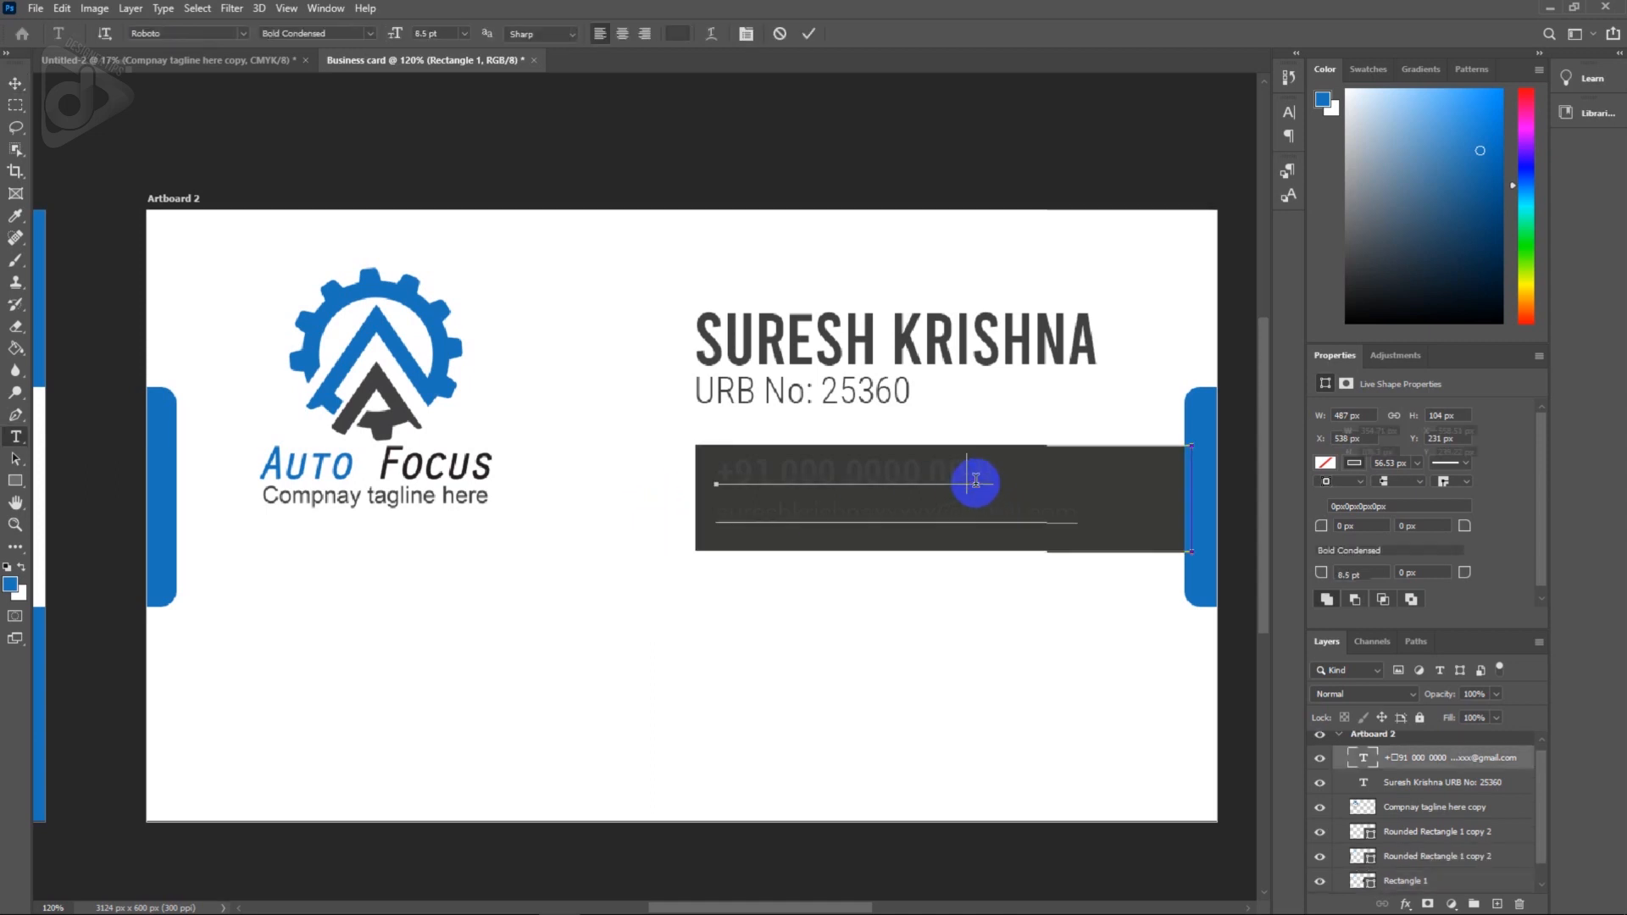
double_click(981, 476)
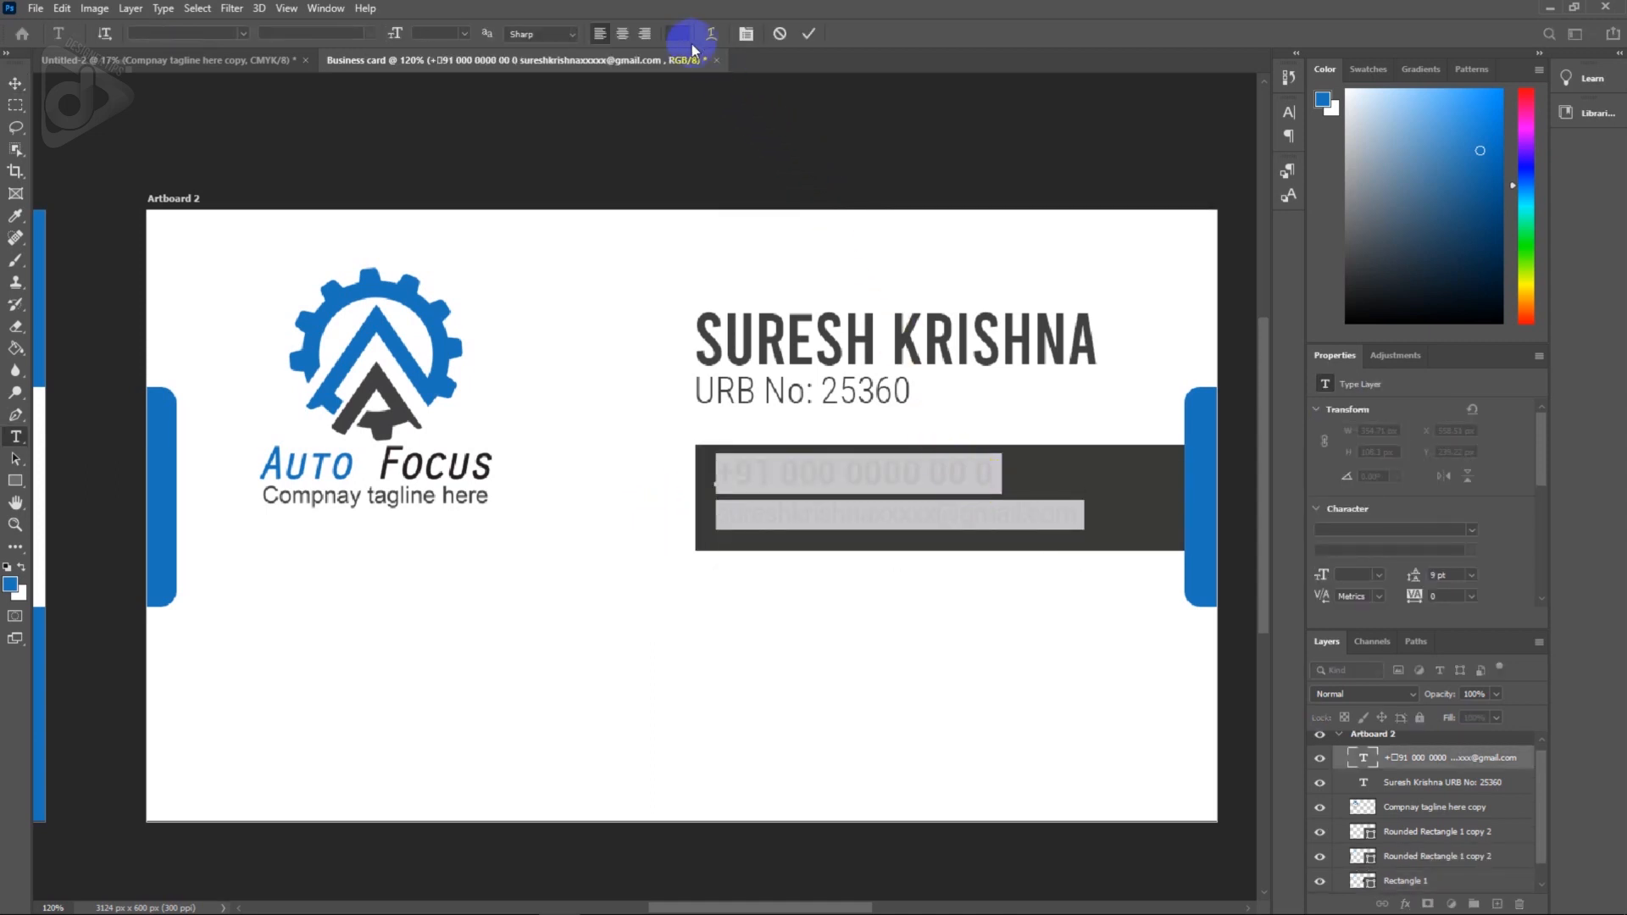
left_click(686, 39)
mouse_move(1183, 279)
left_mouse_down()
mouse_move(1199, 182)
mouse_move(1165, 147)
left_mouse_up()
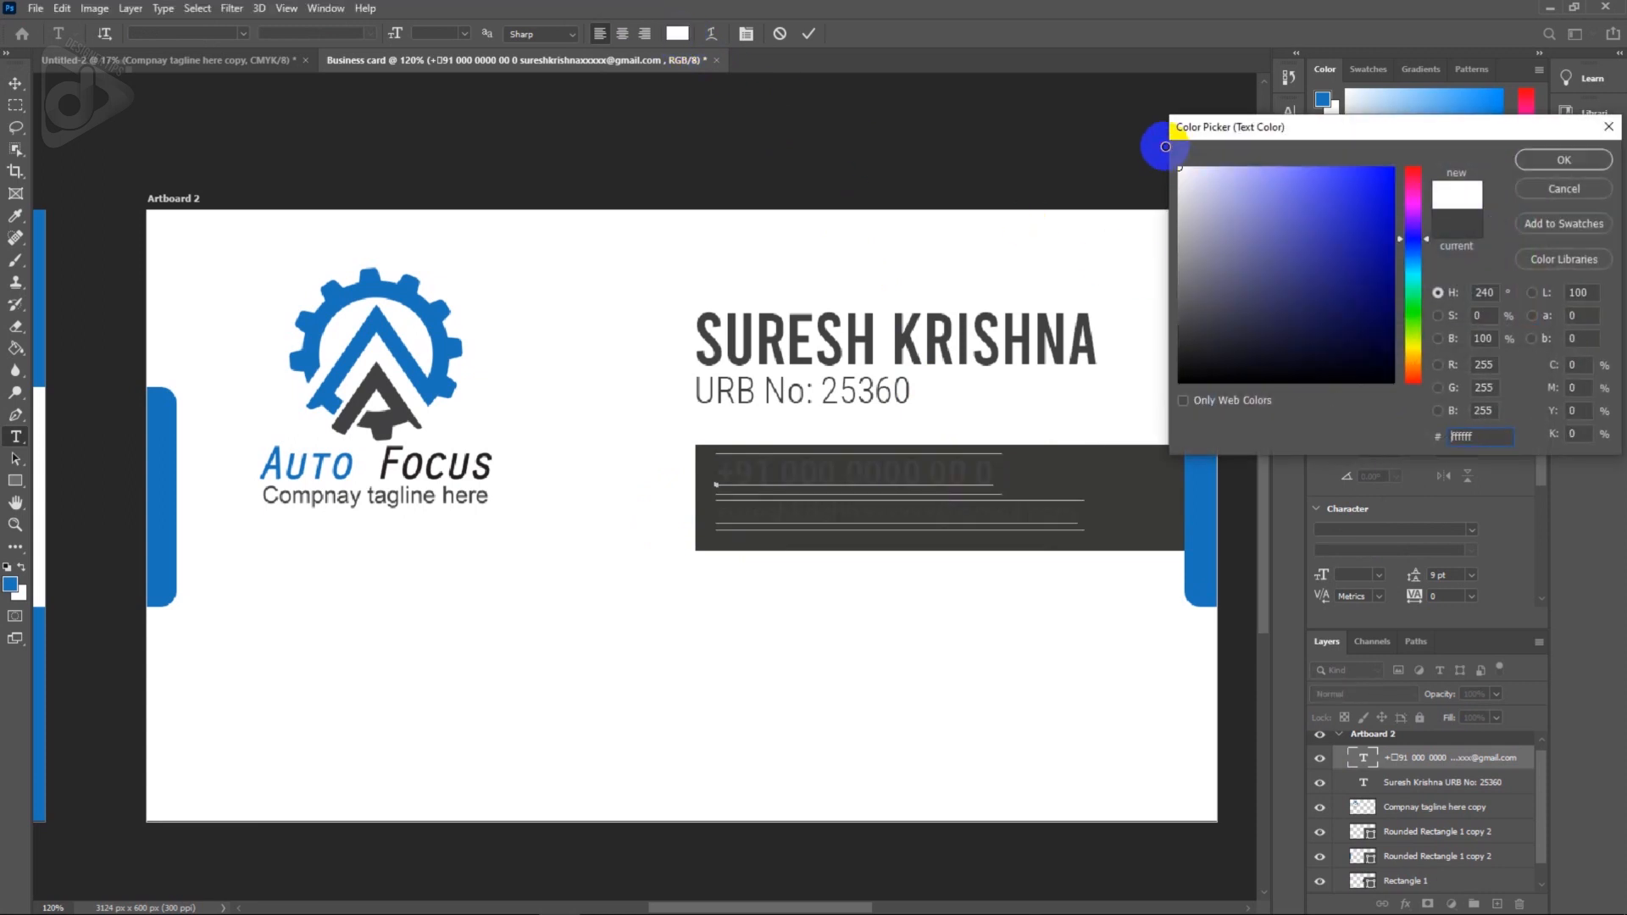
left_click(1555, 160)
Set the contact text's leading to 7 pt and move it down slightly to centre it vertically on the dark bar.
left_click(1020, 523)
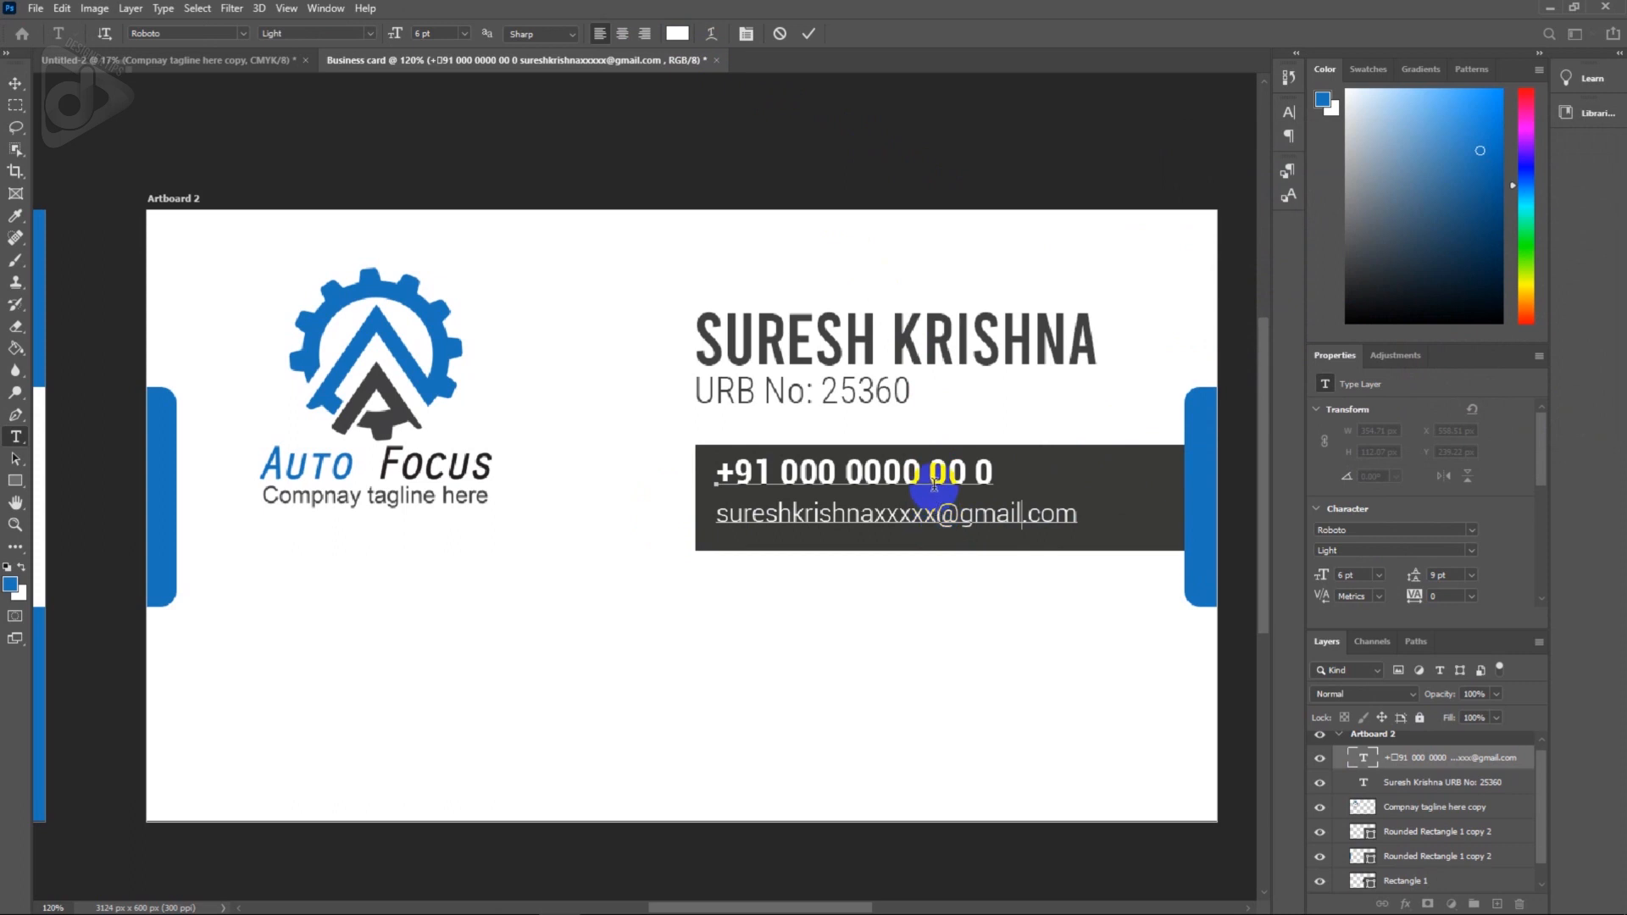
key("ctrl+a")
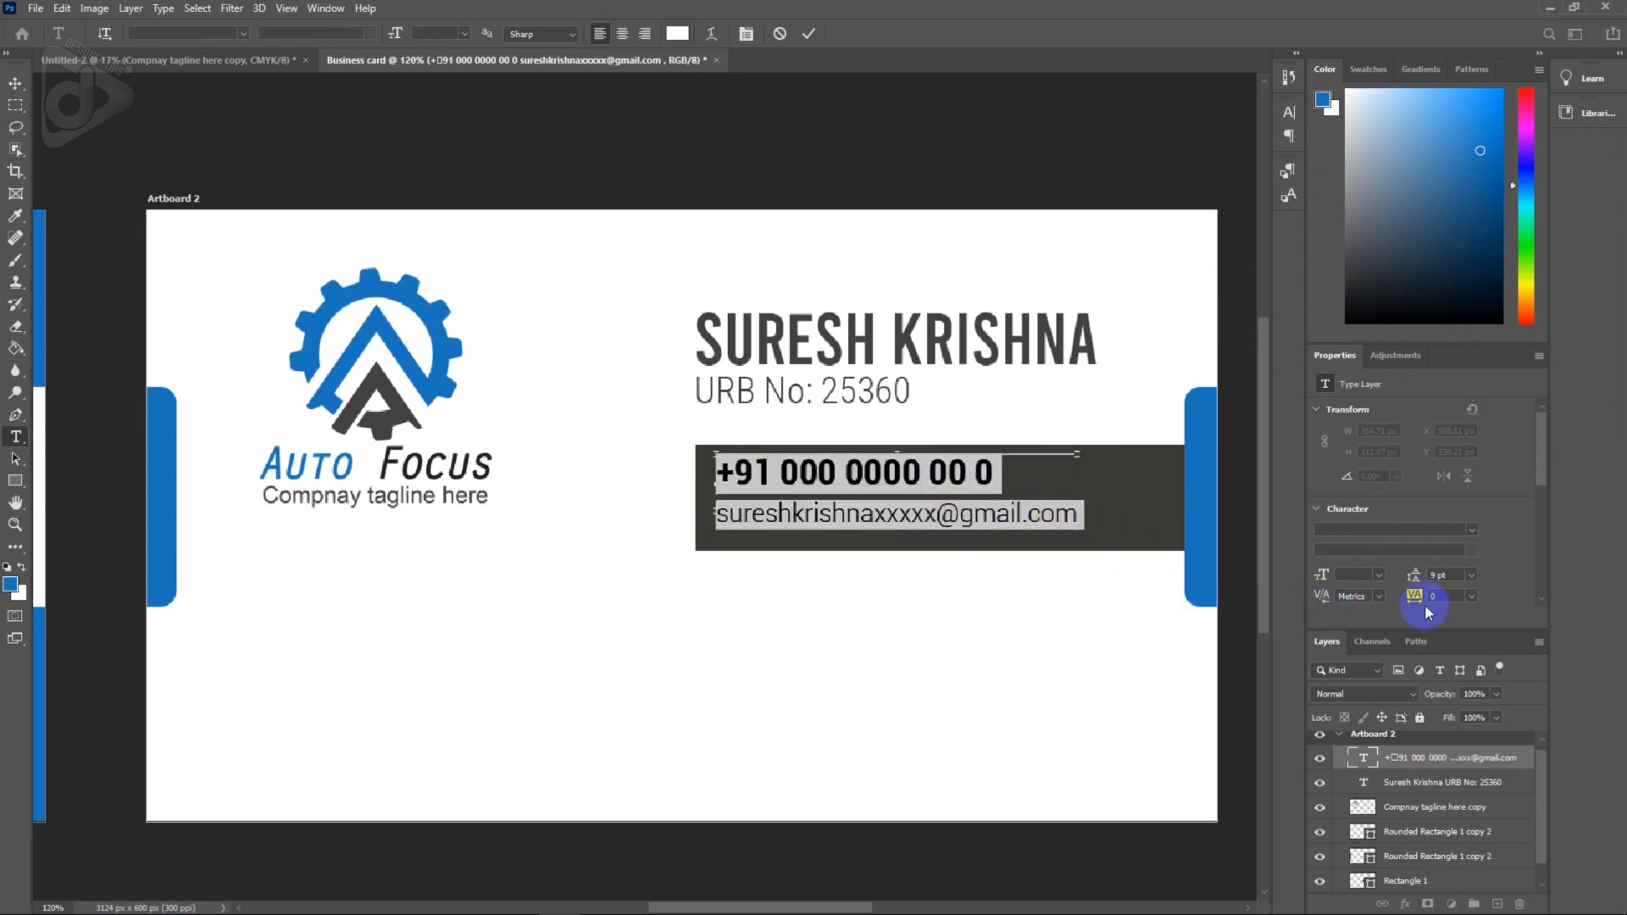
left_click(1445, 576)
left_click(1409, 576)
left_click(19, 84)
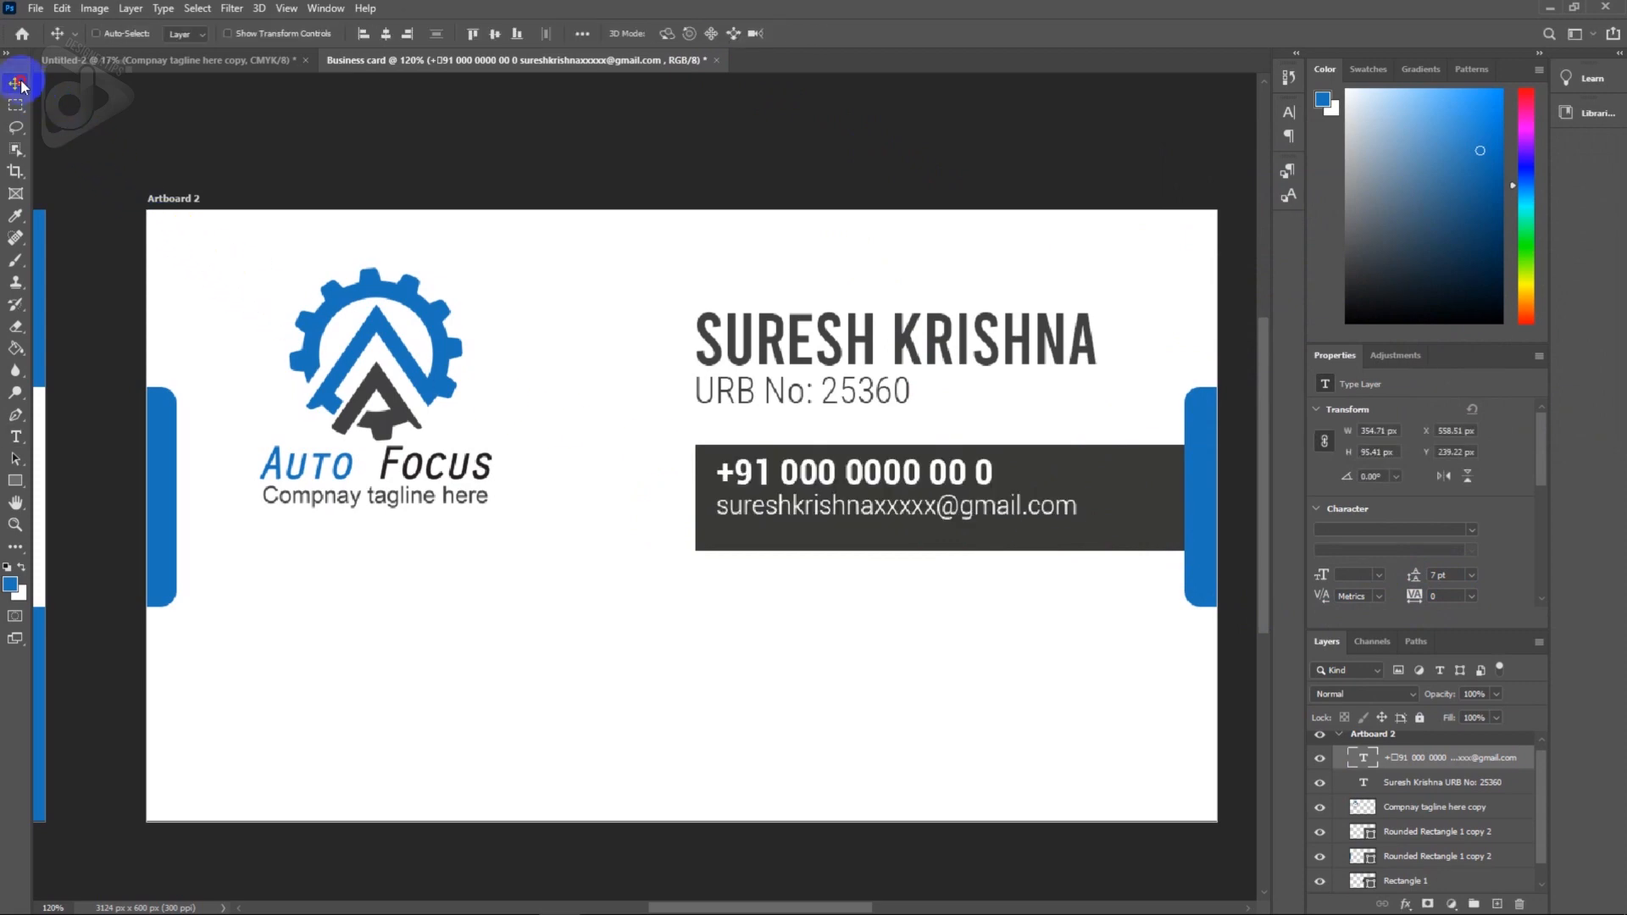
left_click_drag(861, 480, 864, 489)
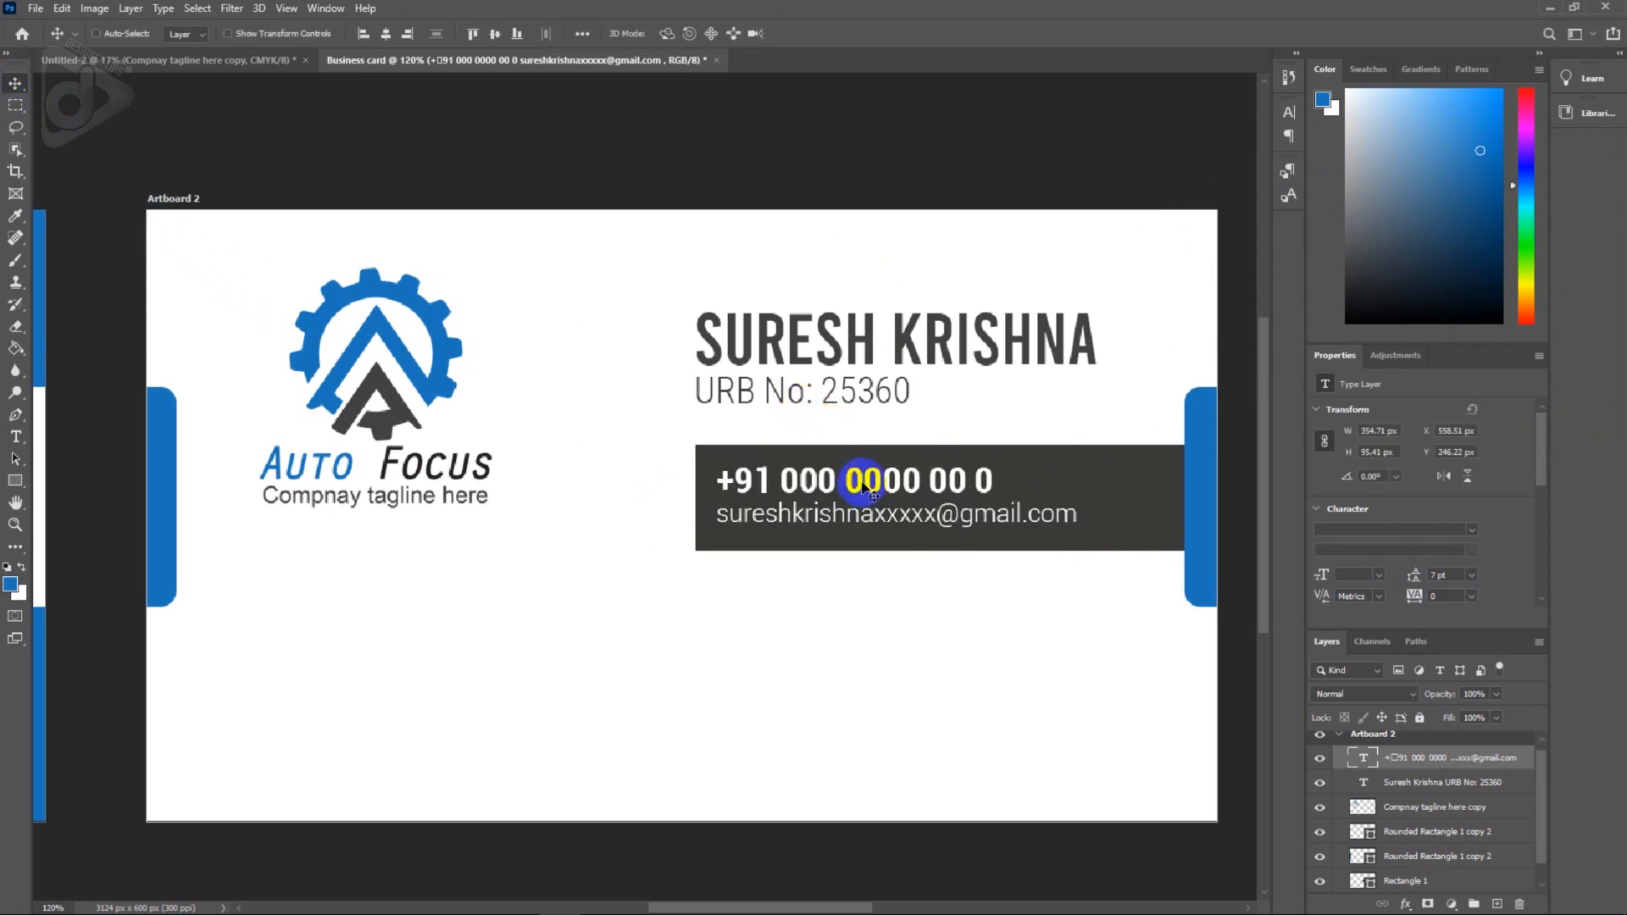
scroll(863, 487, "down", 2)
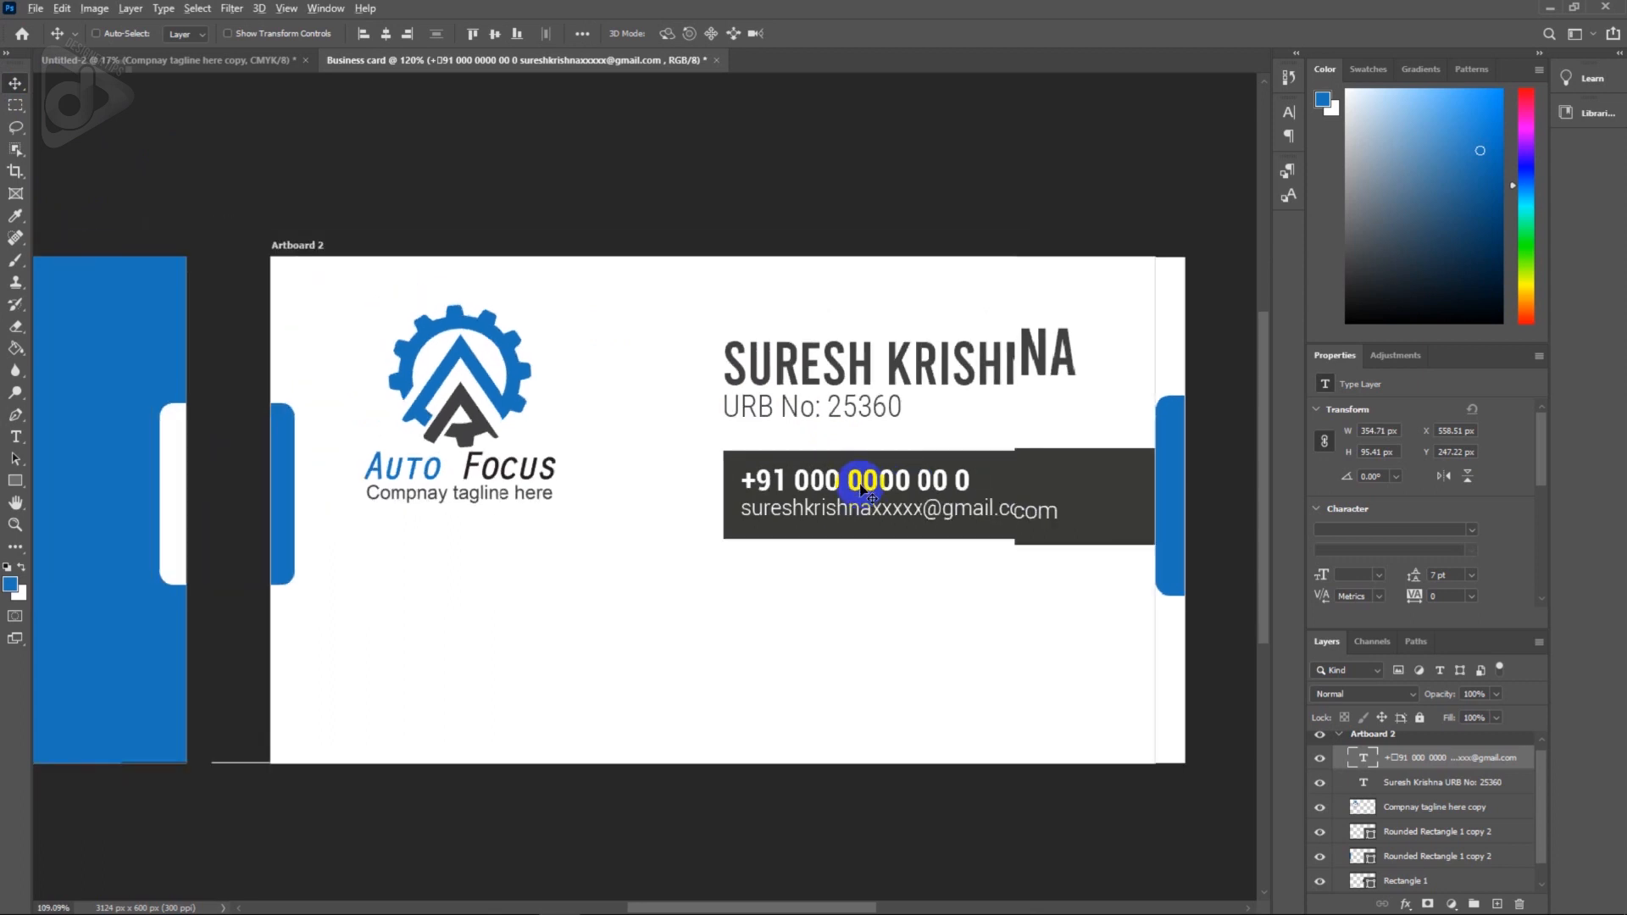
scroll(848, 496, "down", 1)
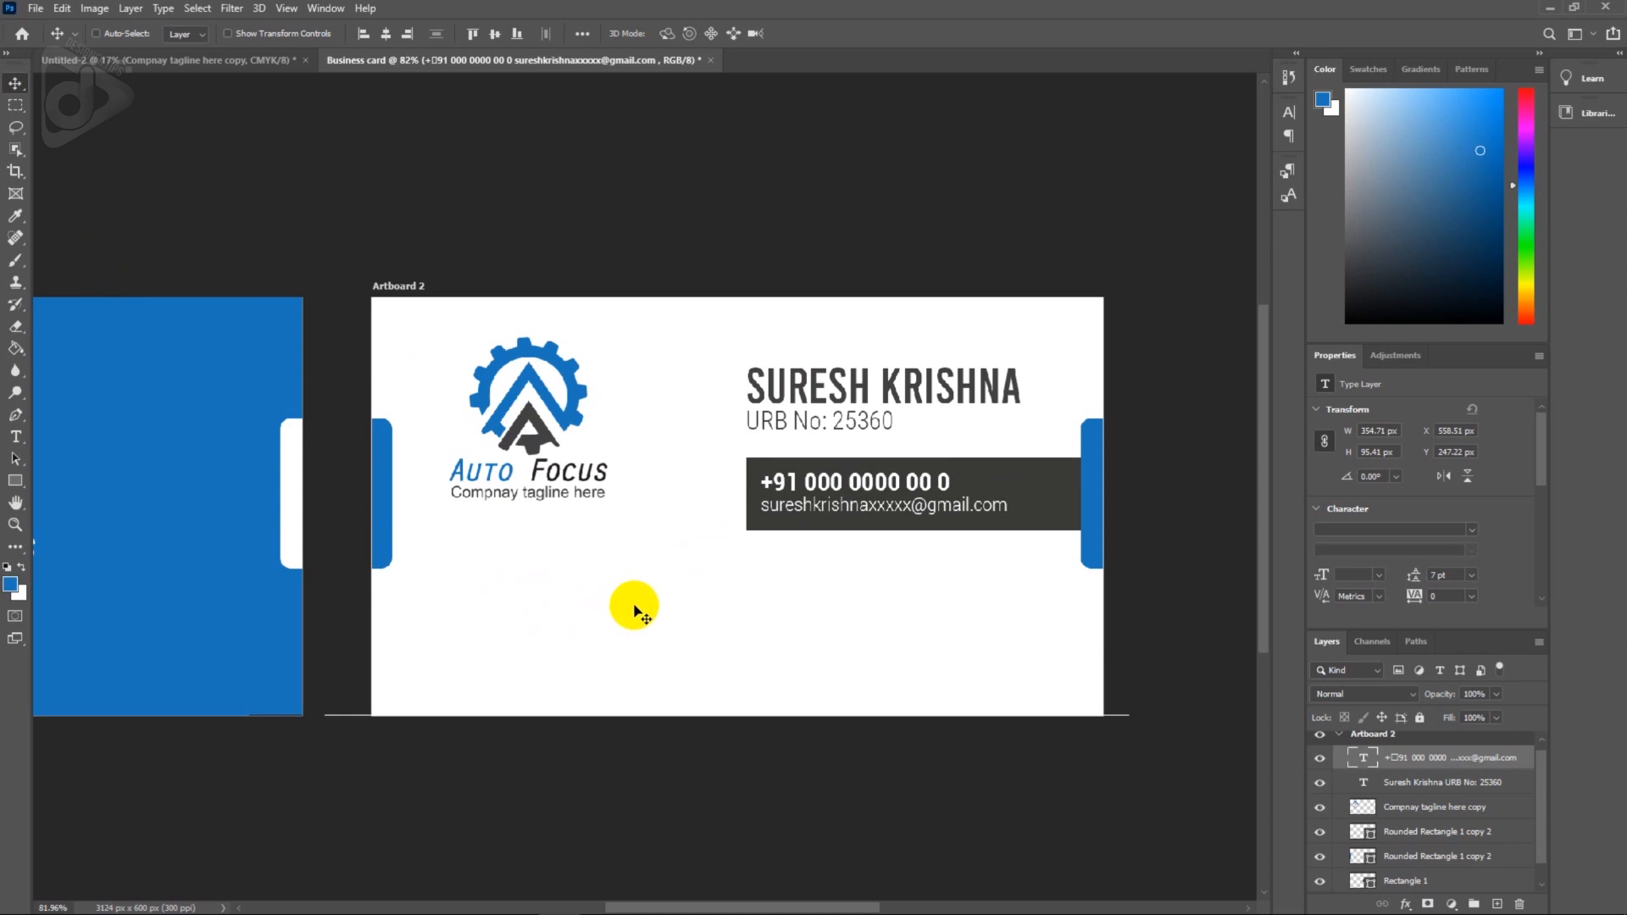
Copy the two Central office entries from Notepad into a new text box of about 883 × 106 px across the card's lower part.
mouse_move(837, 913)
left_click(767, 905)
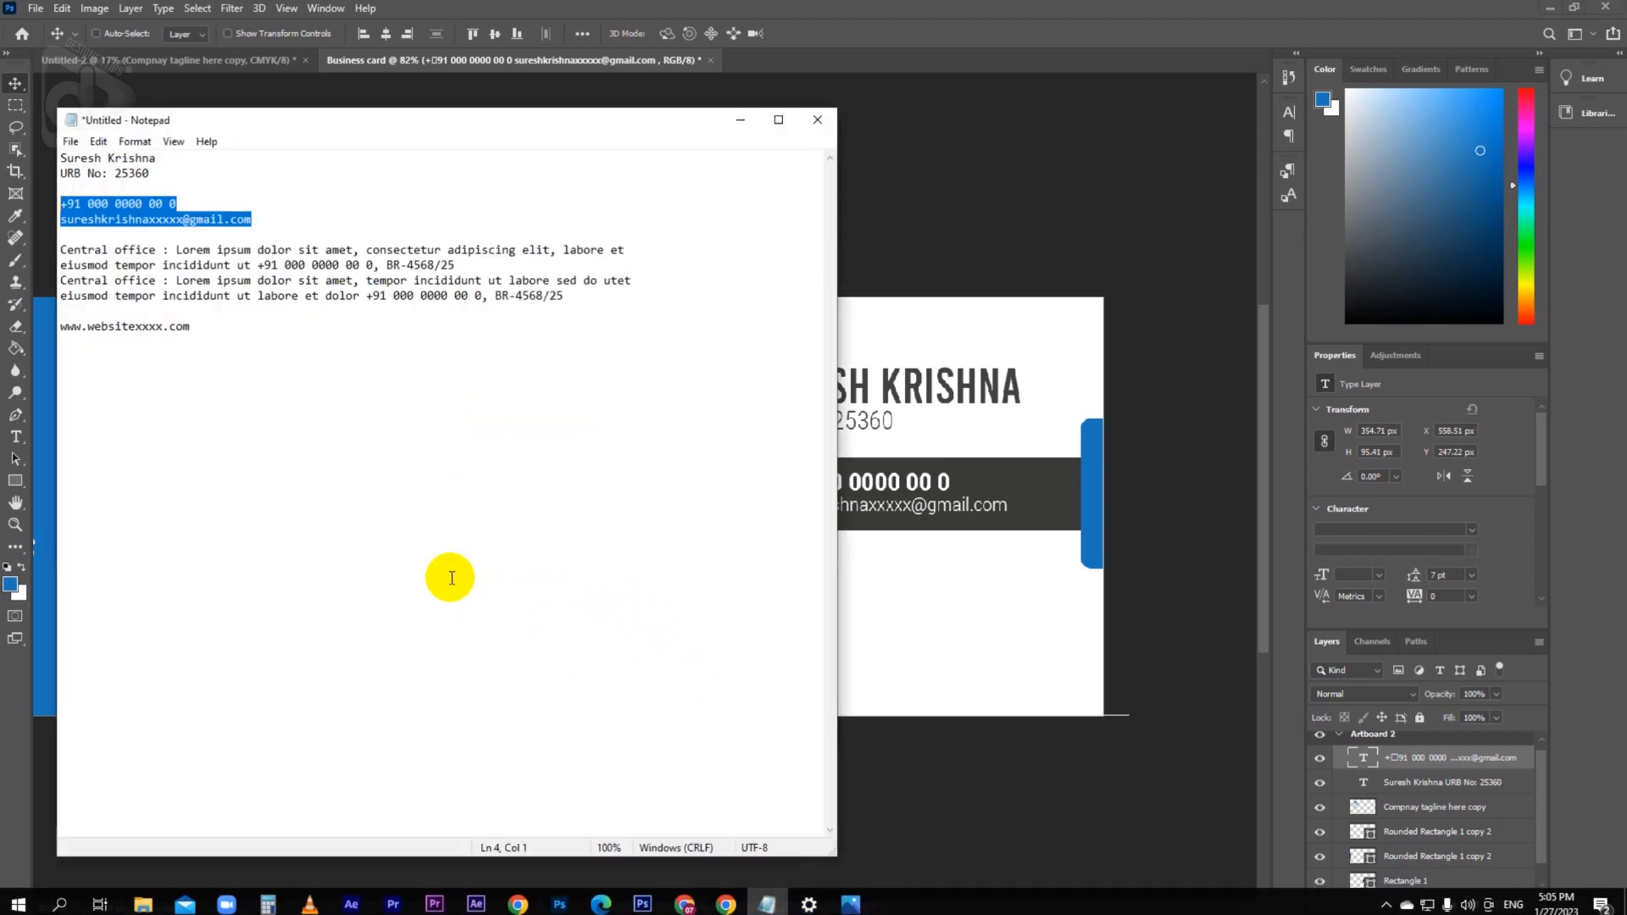
left_click_drag(610, 296, 61, 249)
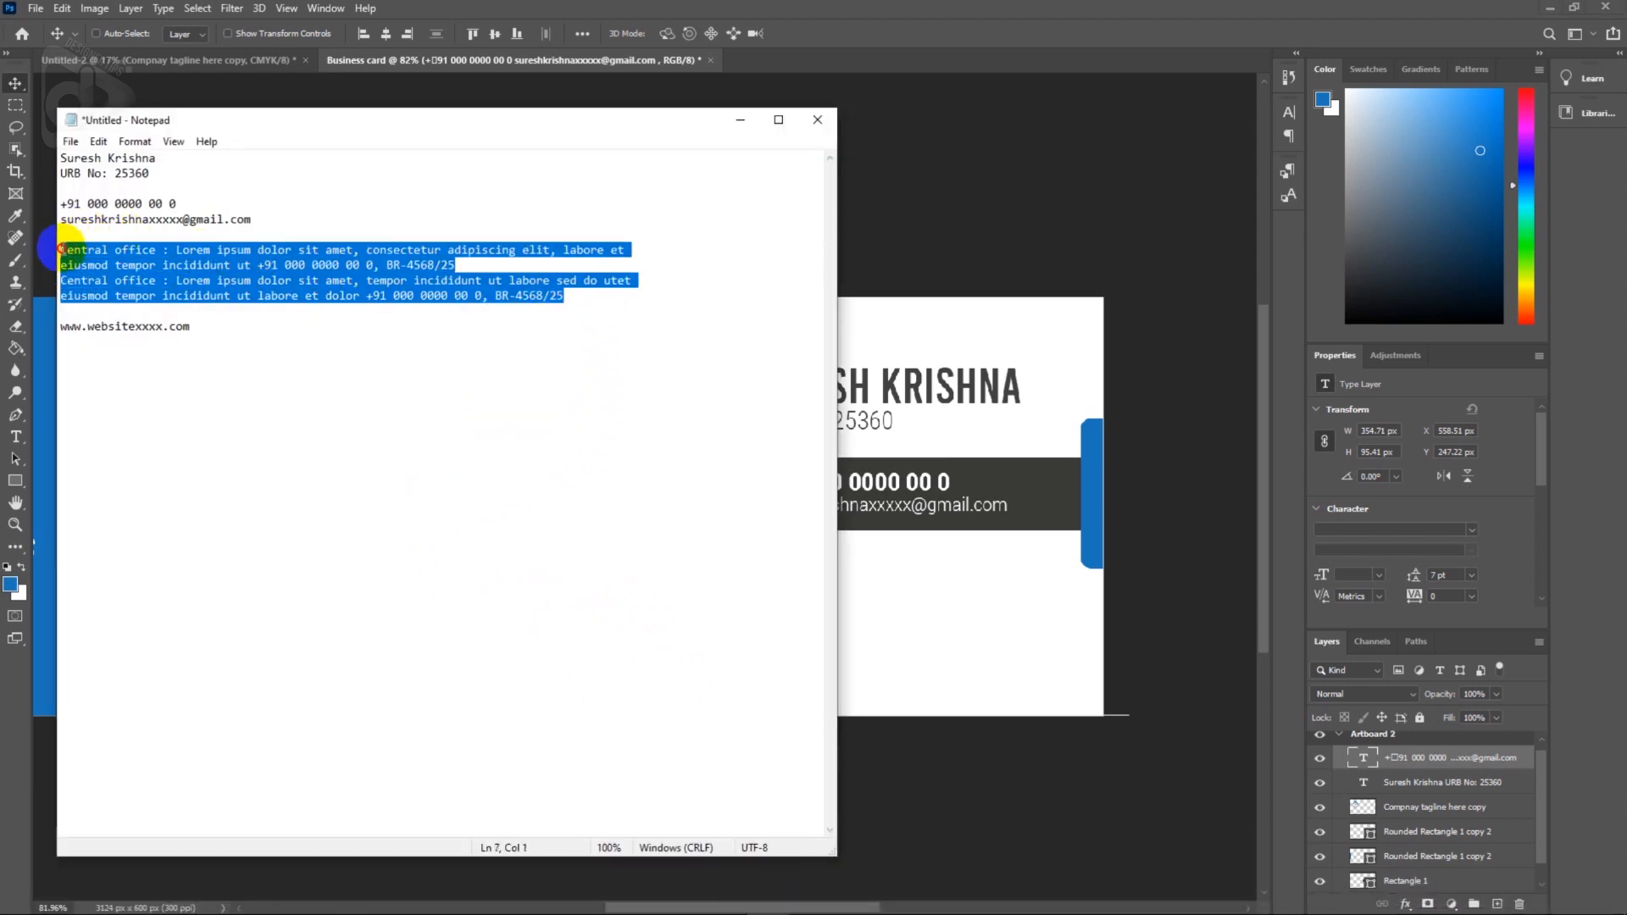
left_click(740, 121)
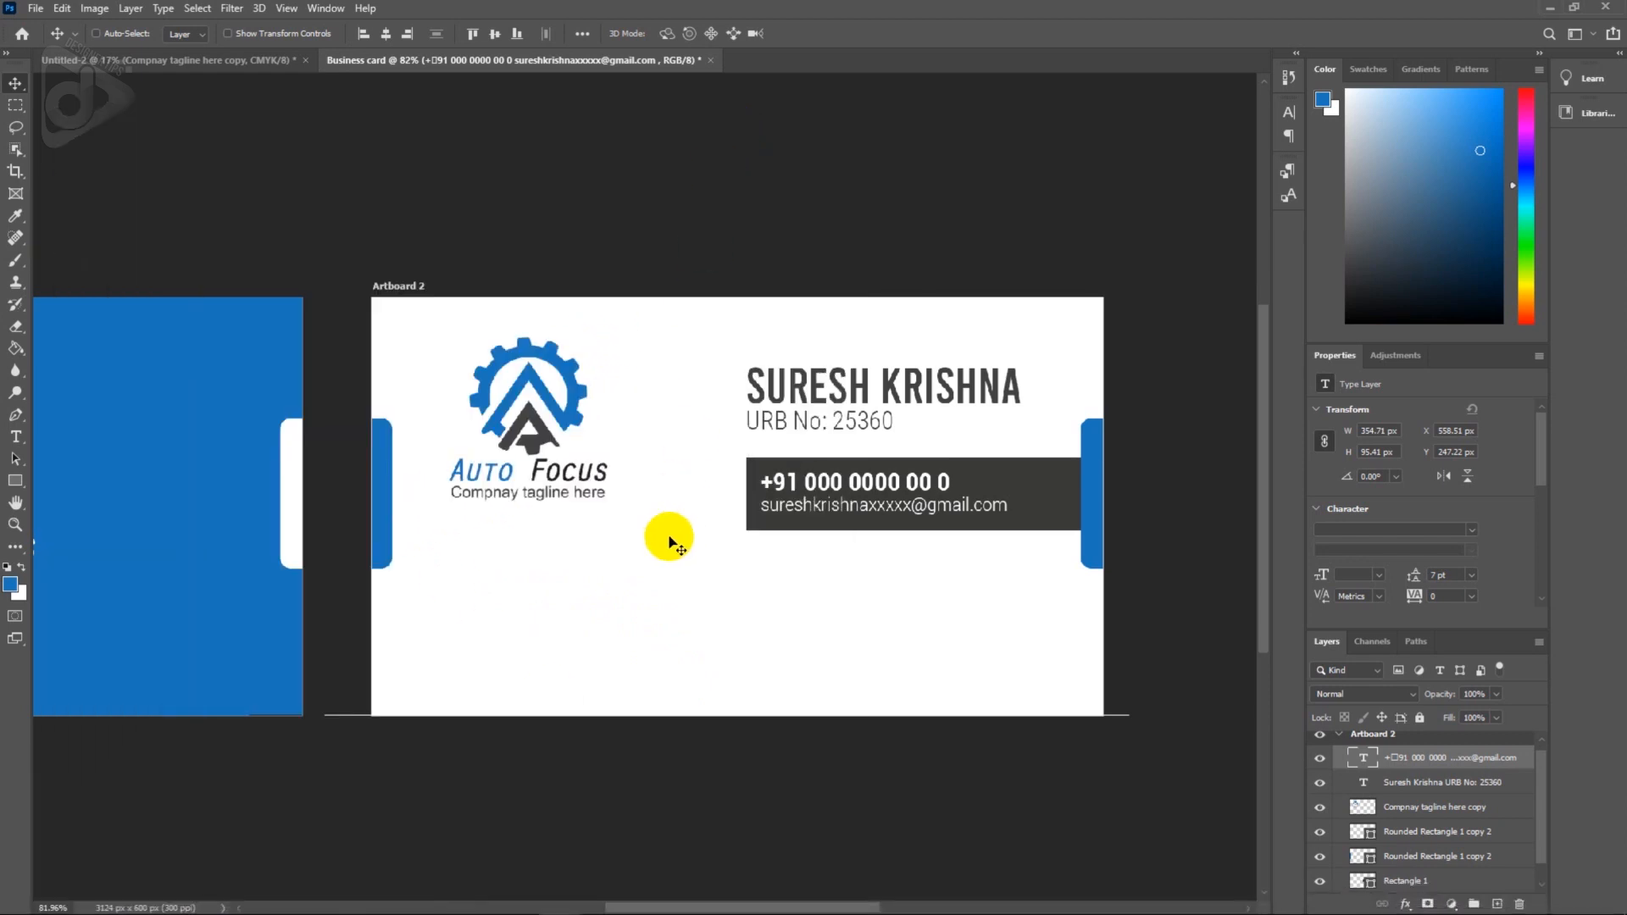
key("t")
left_click_drag(434, 607, 1040, 678)
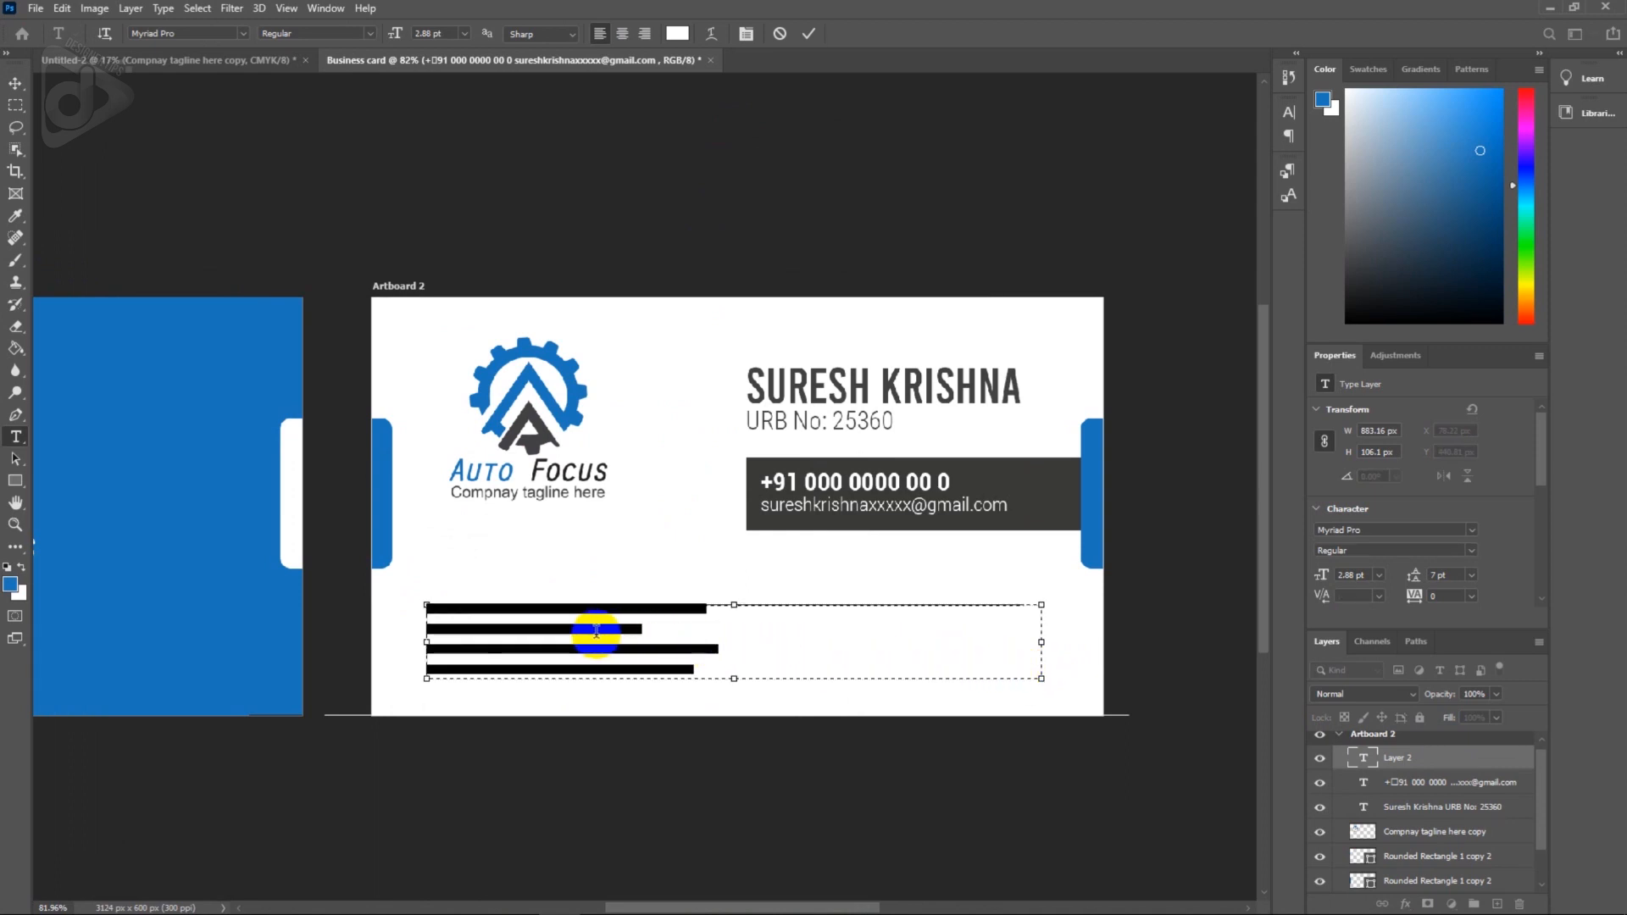
Color the pasted office text dark grey (383937), sampled from the contact bar.
left_click(567, 617)
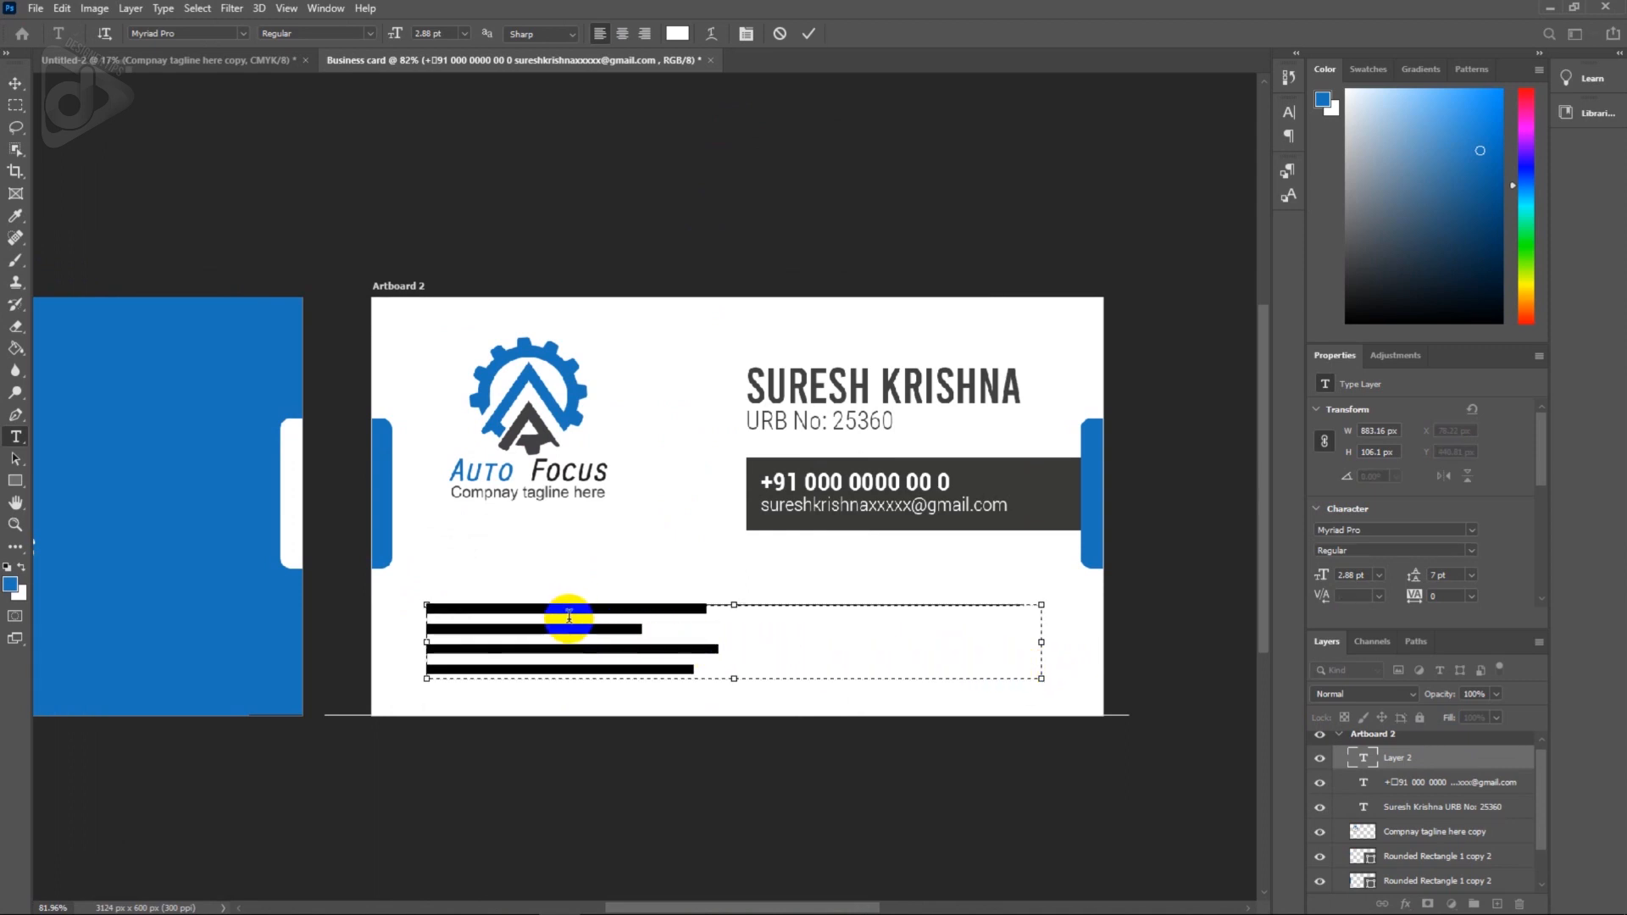
left_click(677, 33)
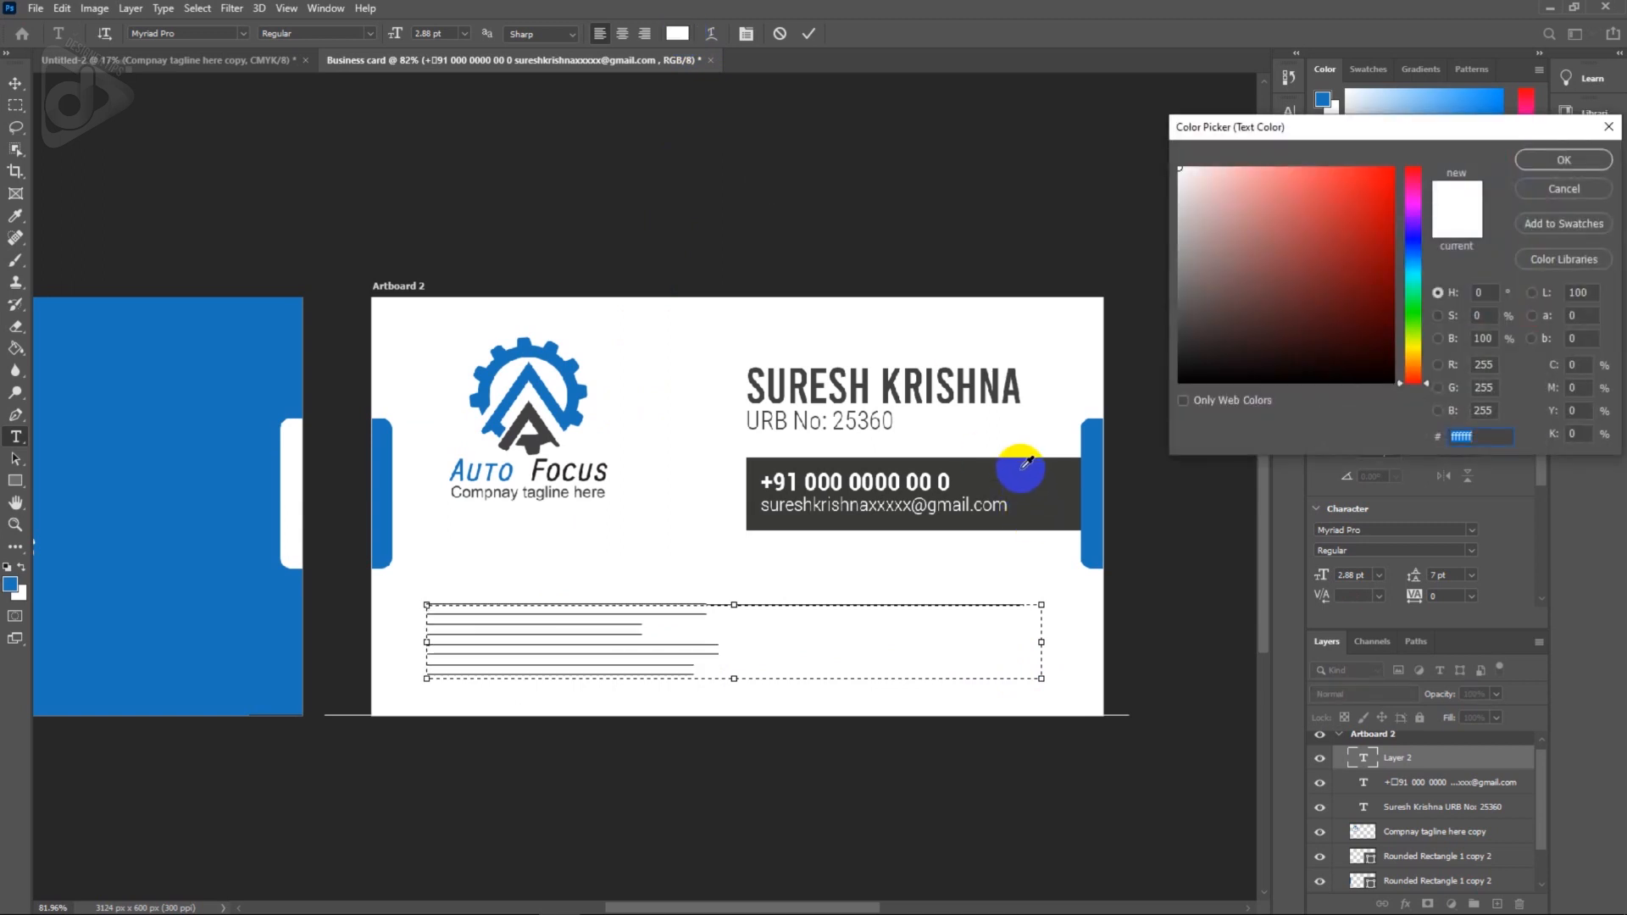
left_click(1022, 464)
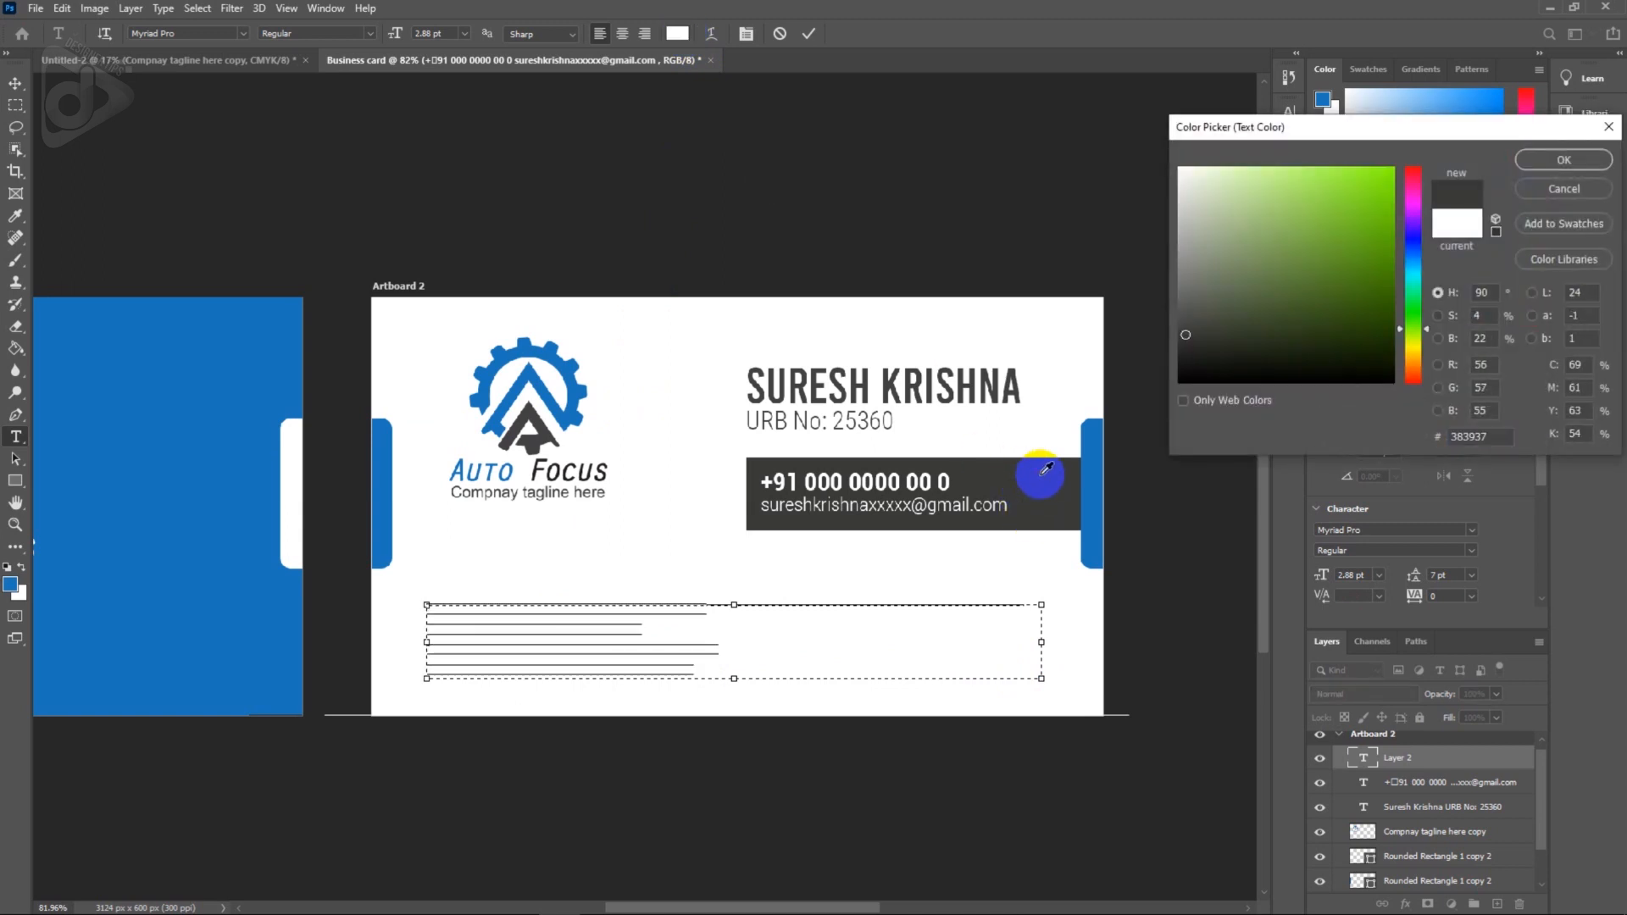
left_click(1550, 159)
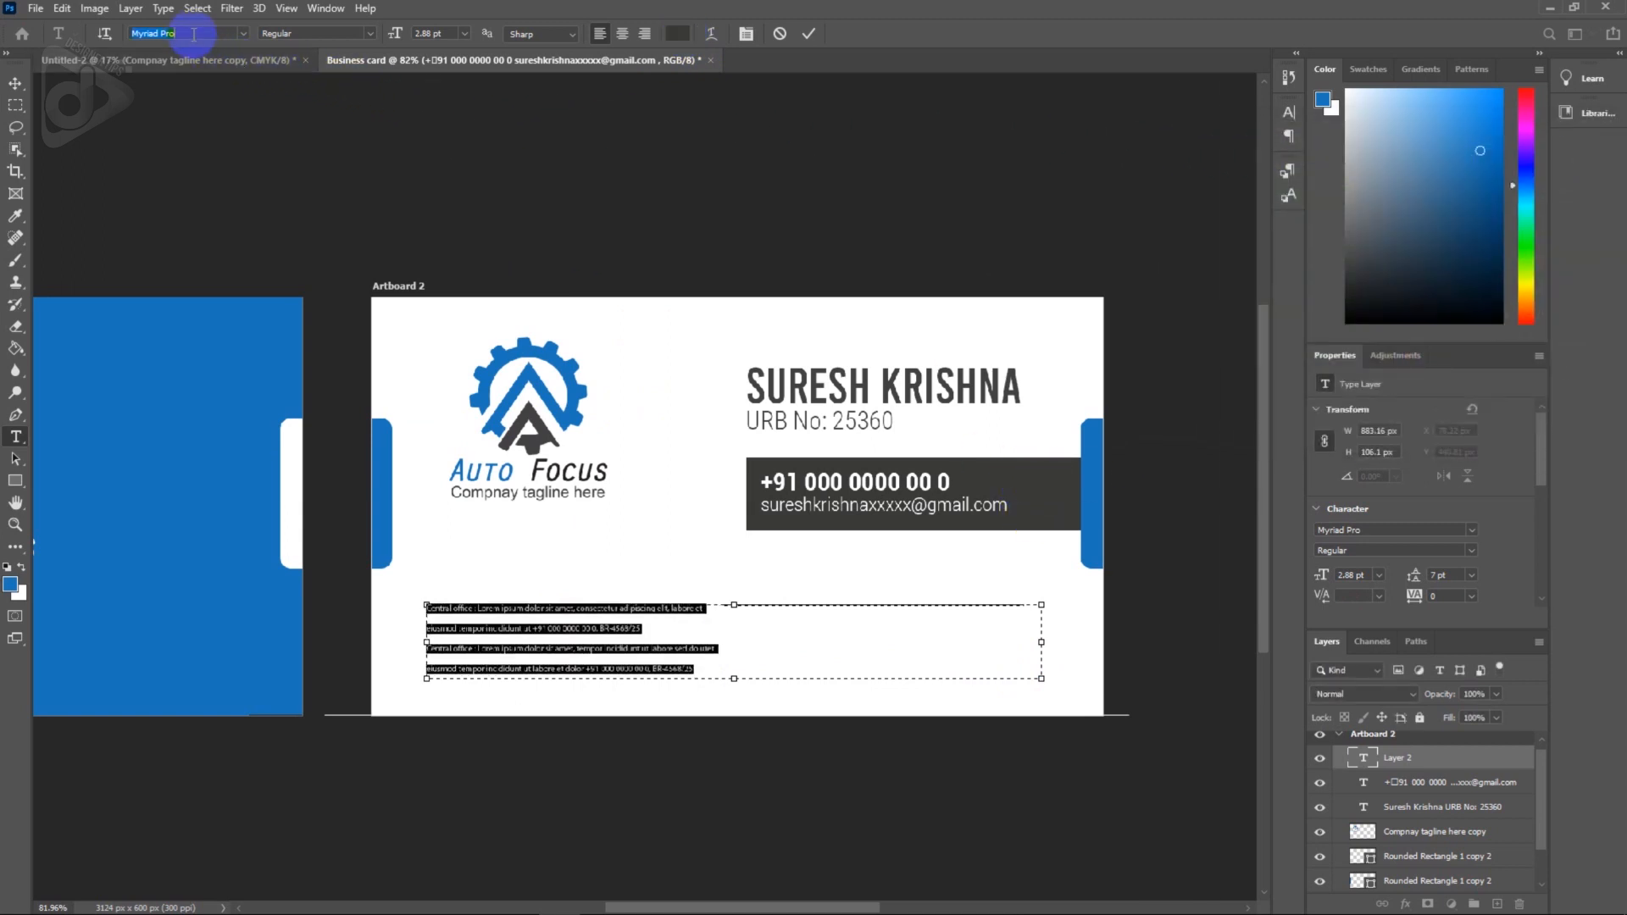
Format the office text in Roboto Condensed Regular at 6 pt.
type("ro")
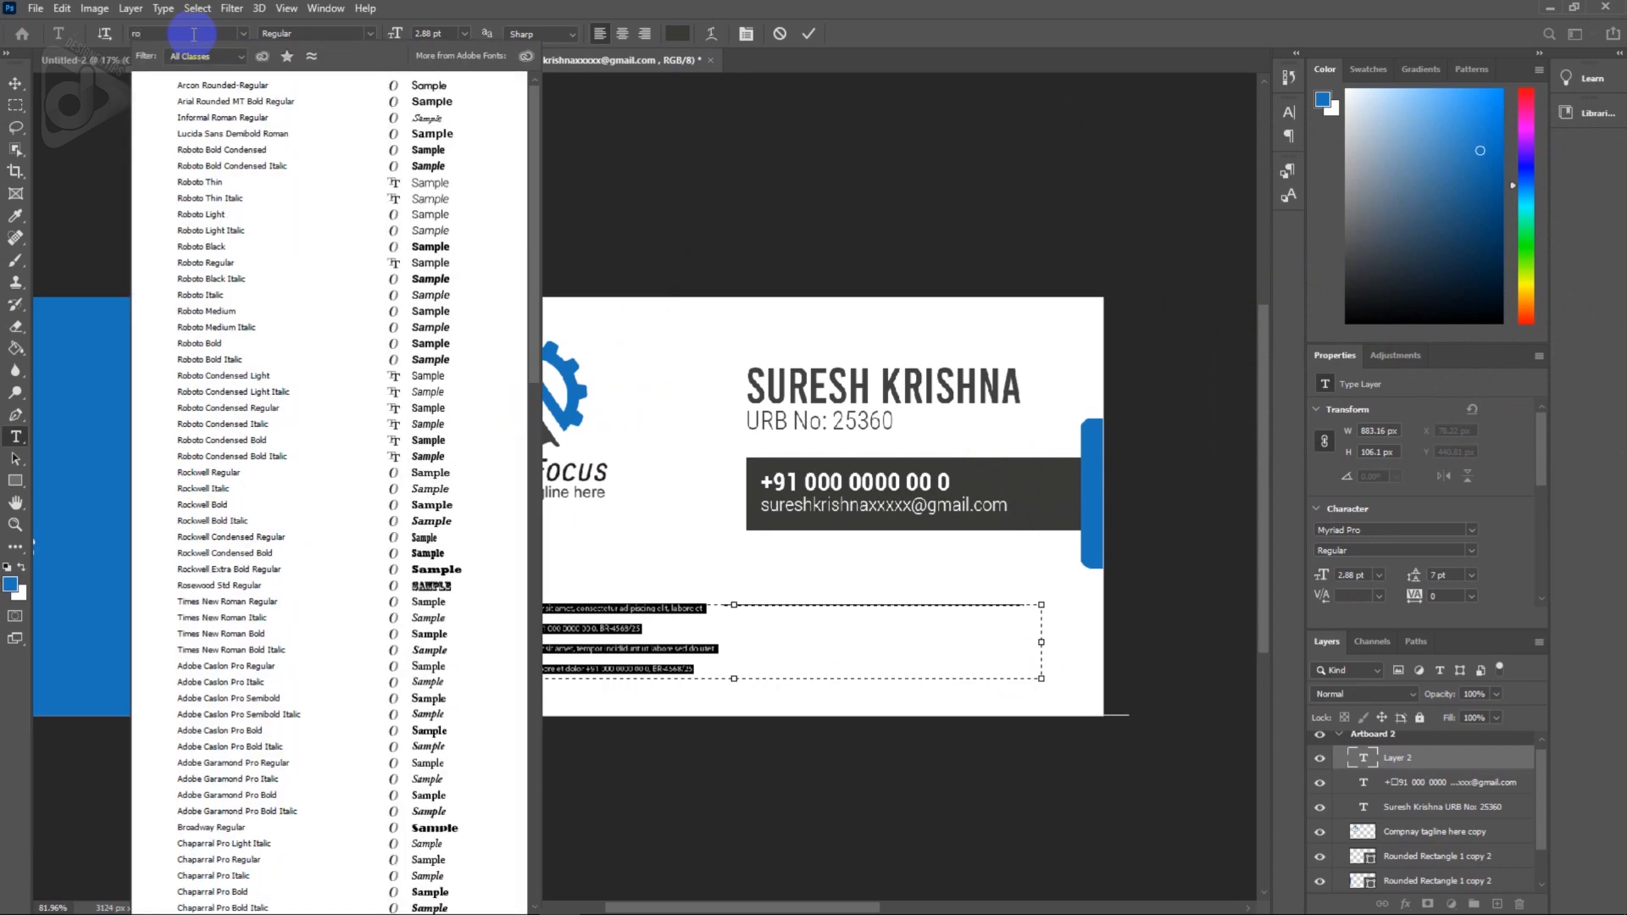
type("boto Condensed")
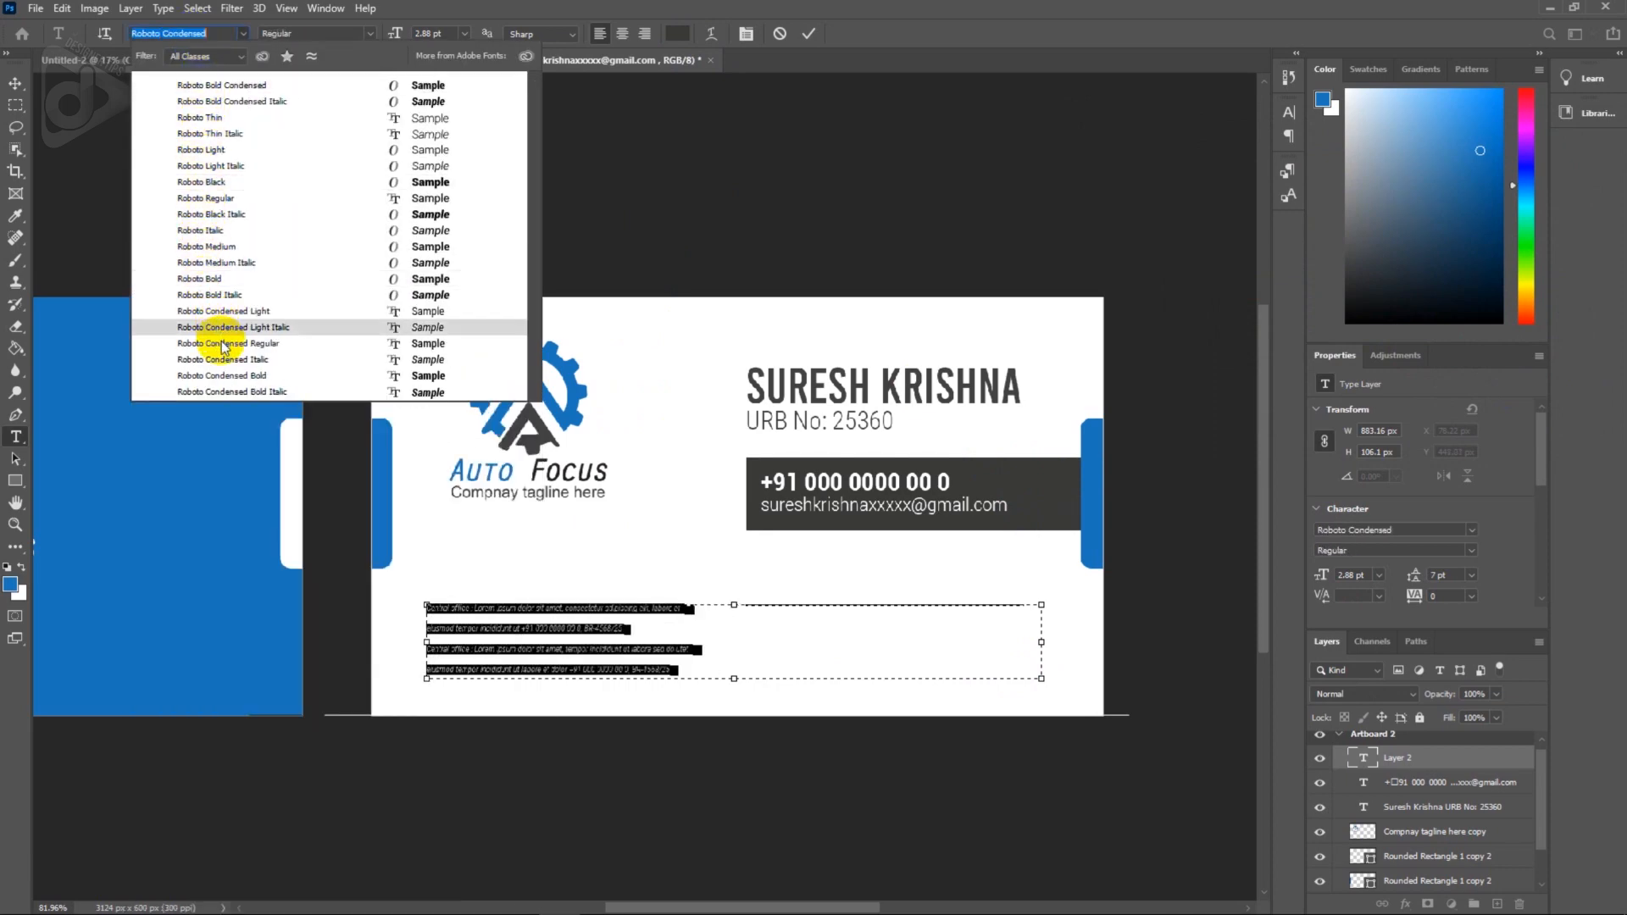
left_click(223, 342)
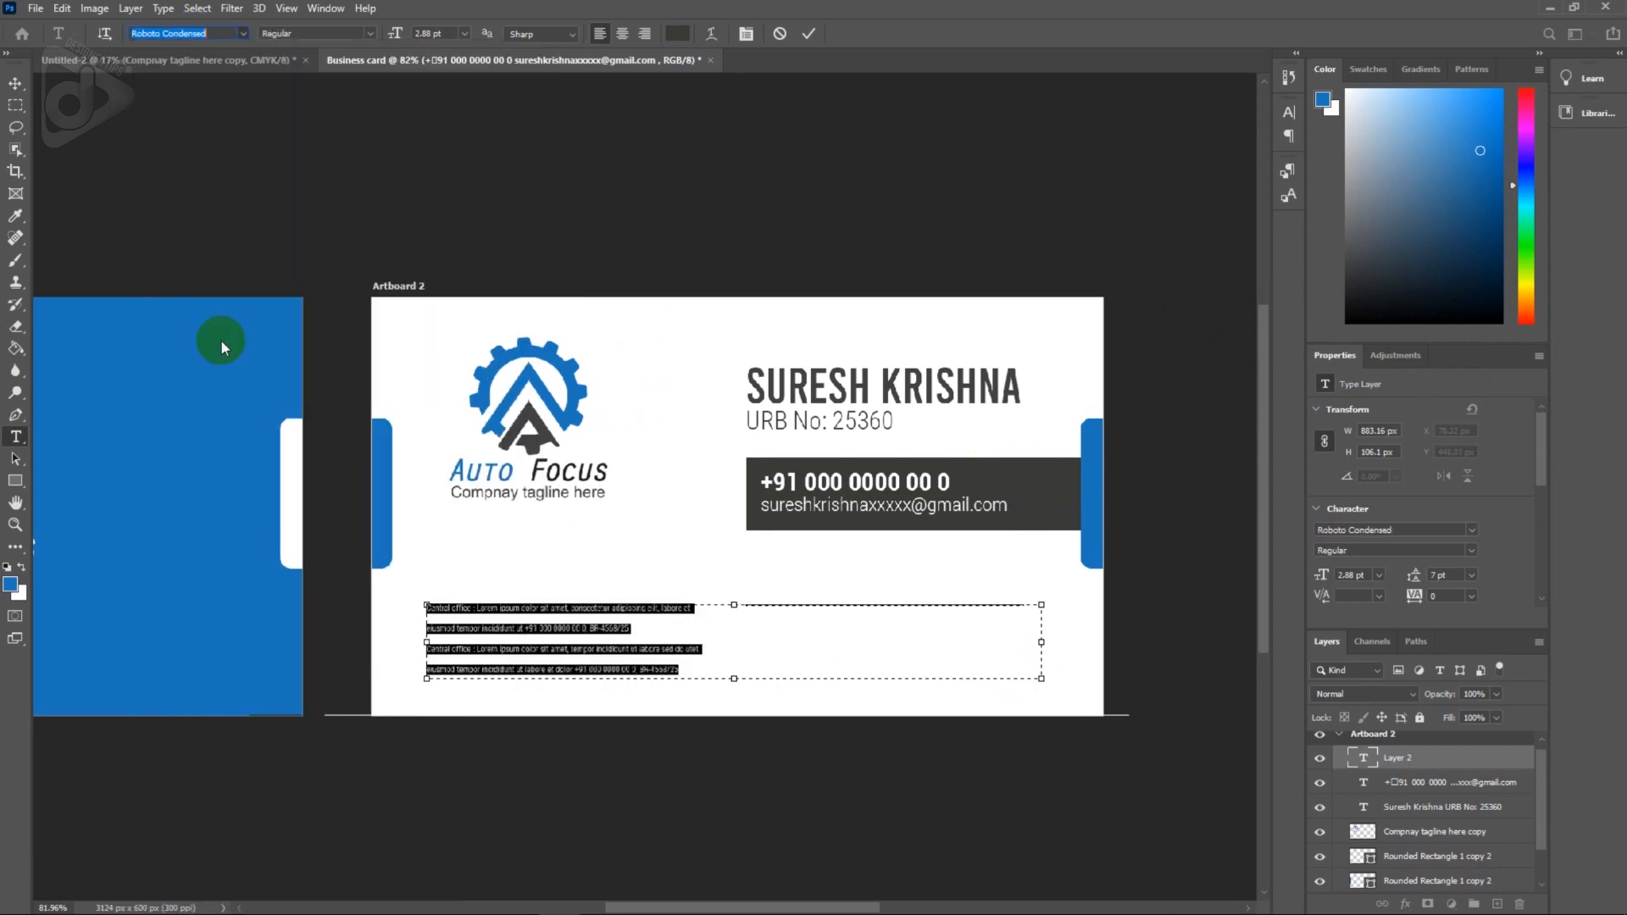
left_click(449, 33)
type("6")
key("Return")
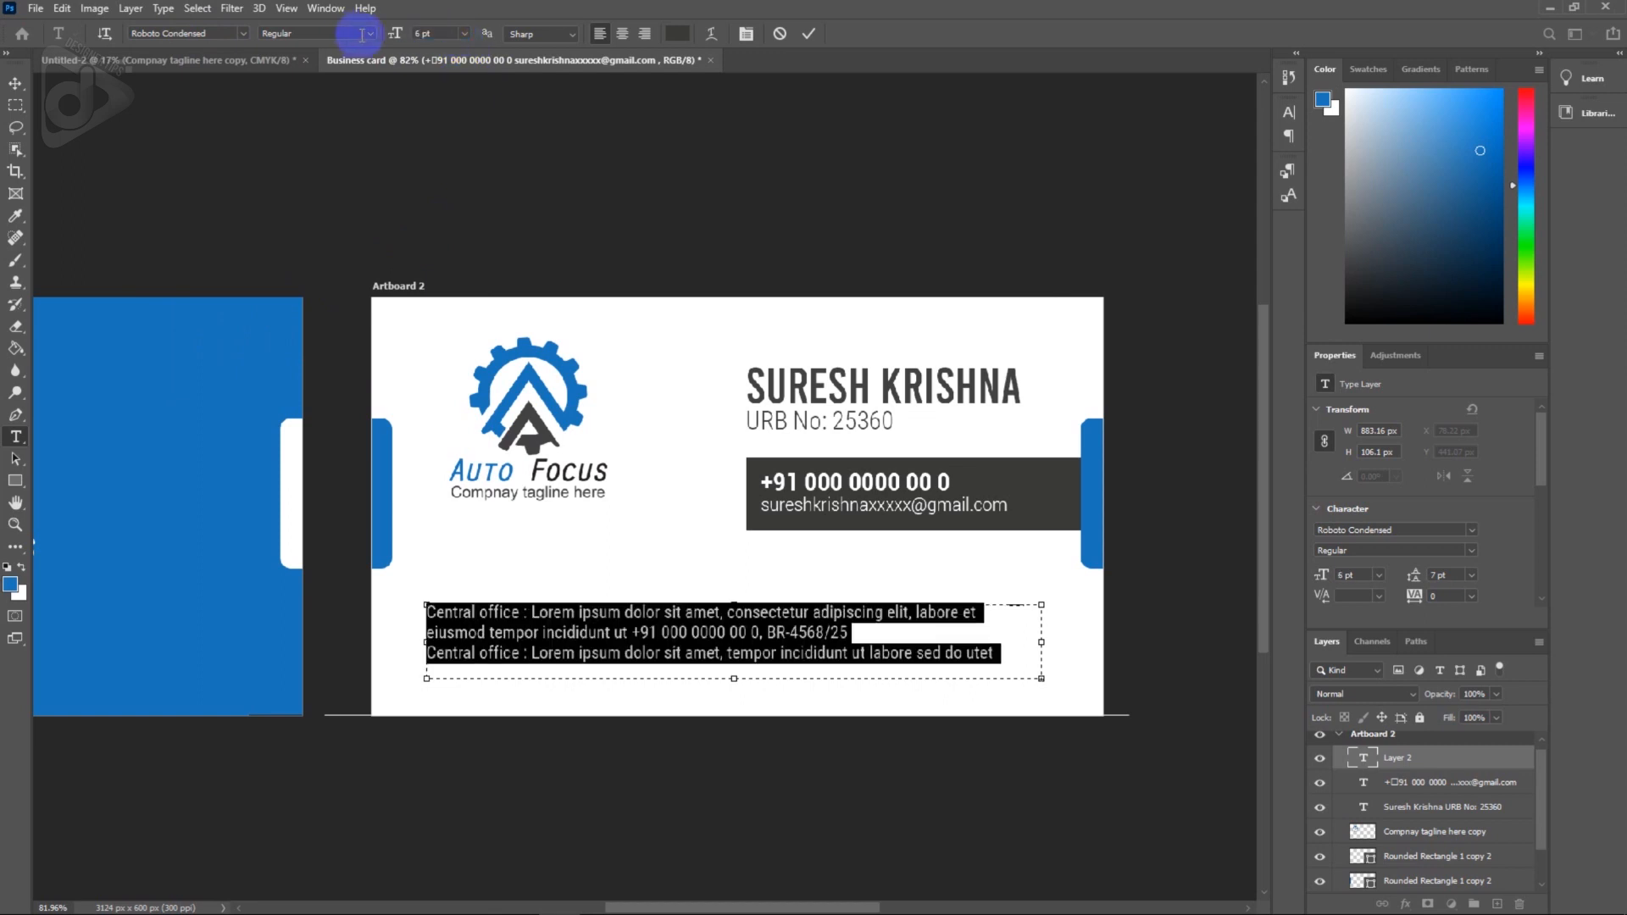
Space out the text after both "Central office :" labels and indent the first address's second line to the same column.
left_click(644, 652)
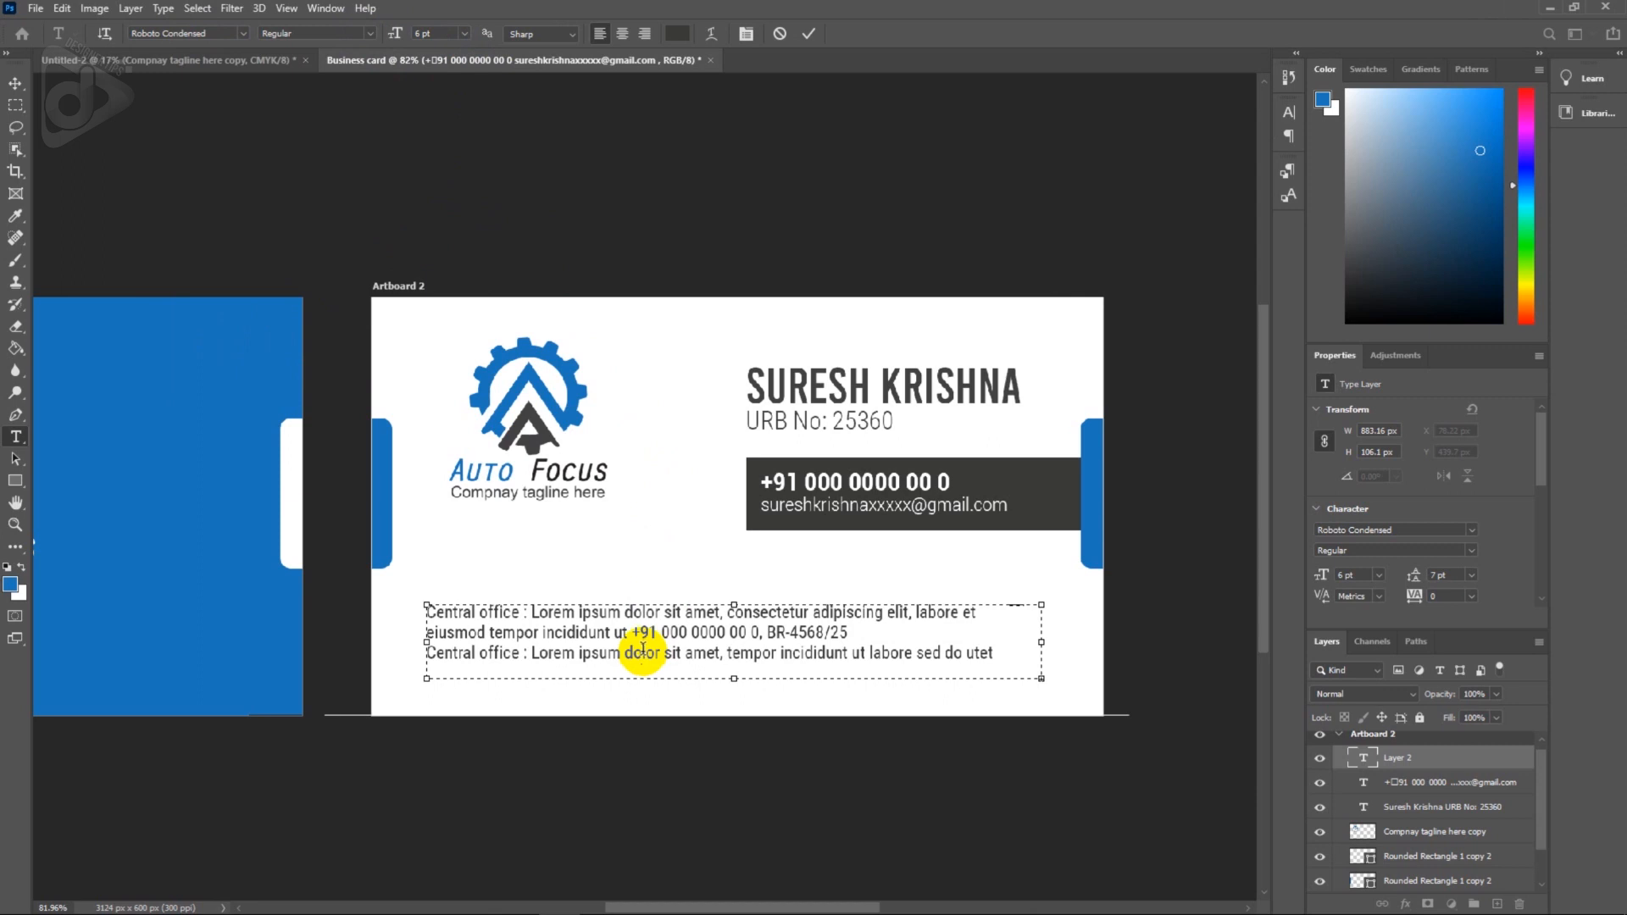
scroll(643, 651, "up", 2)
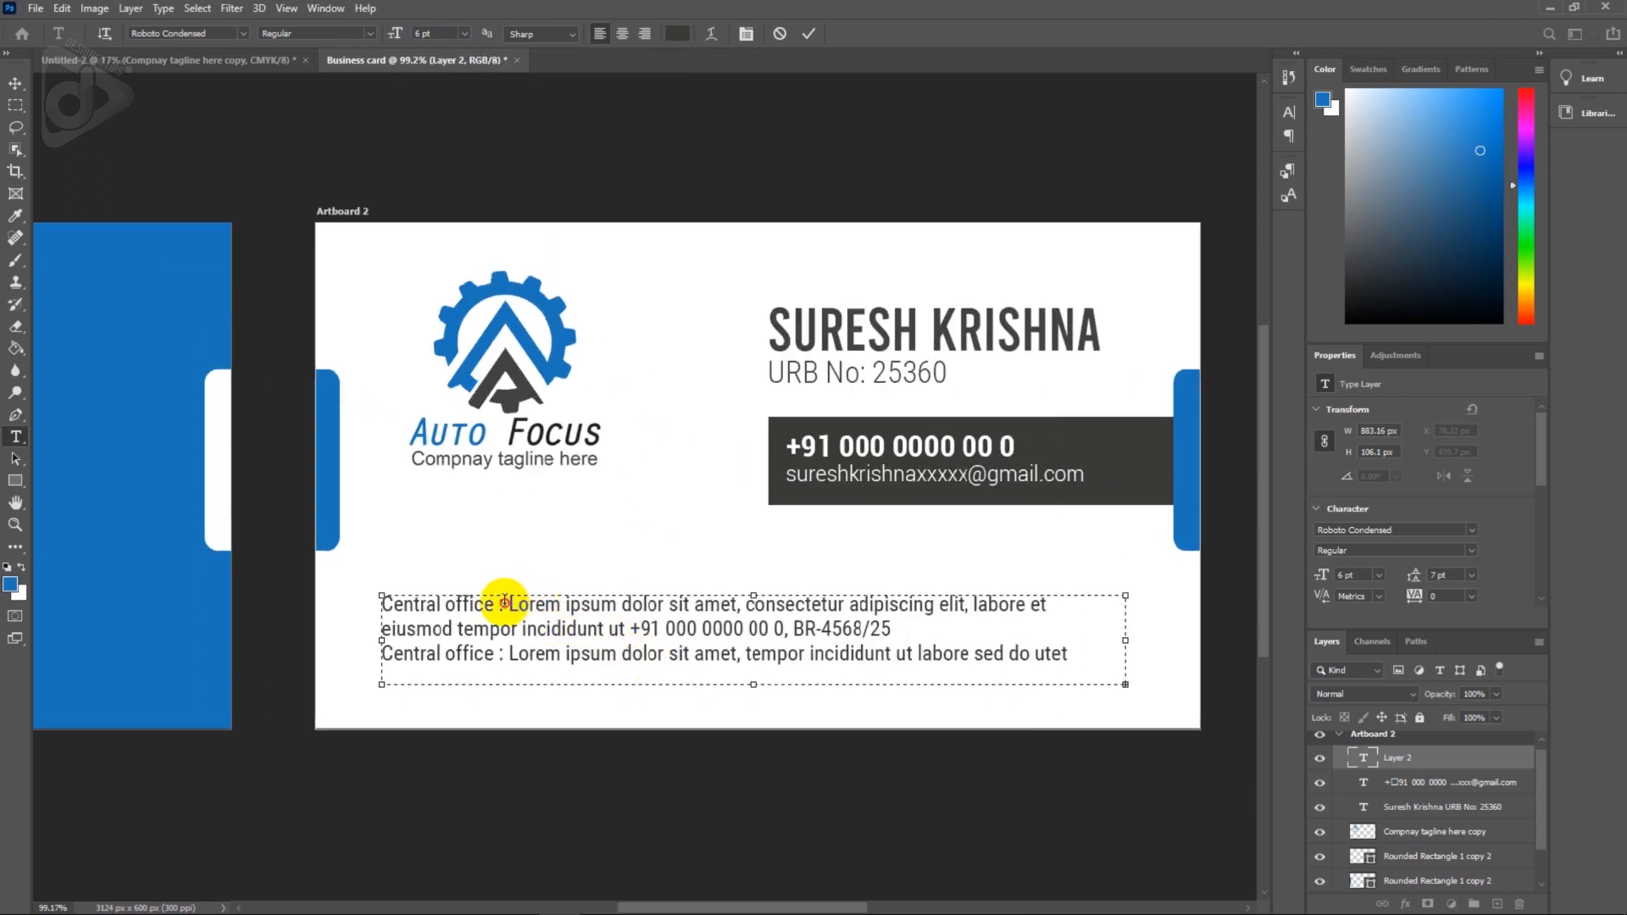
left_click(509, 605)
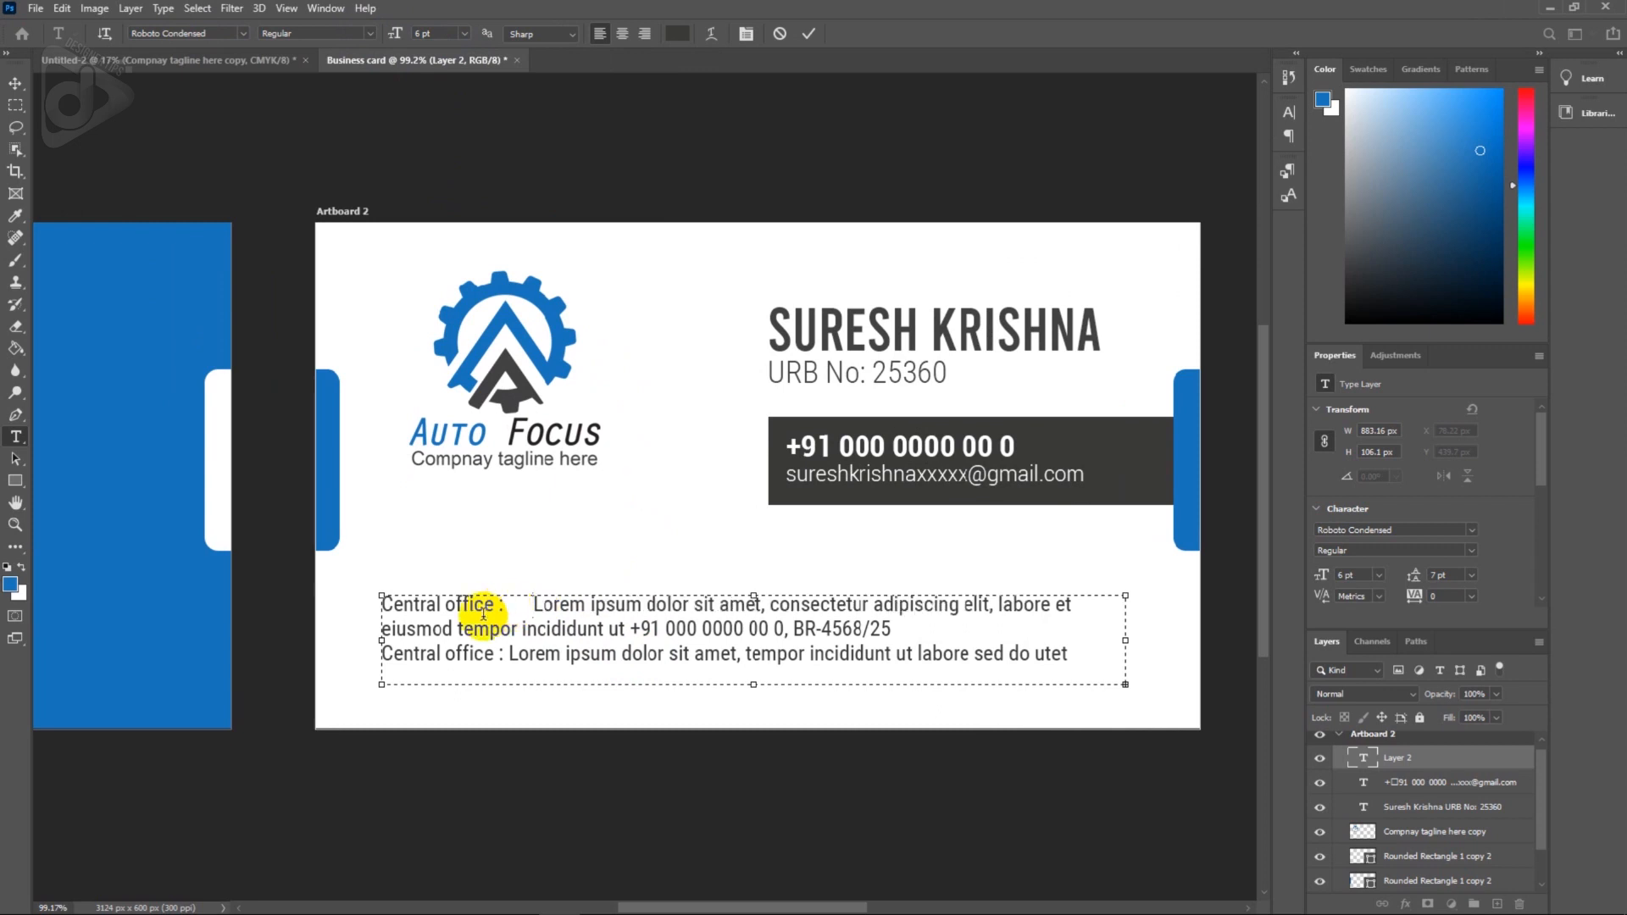
left_click(383, 629)
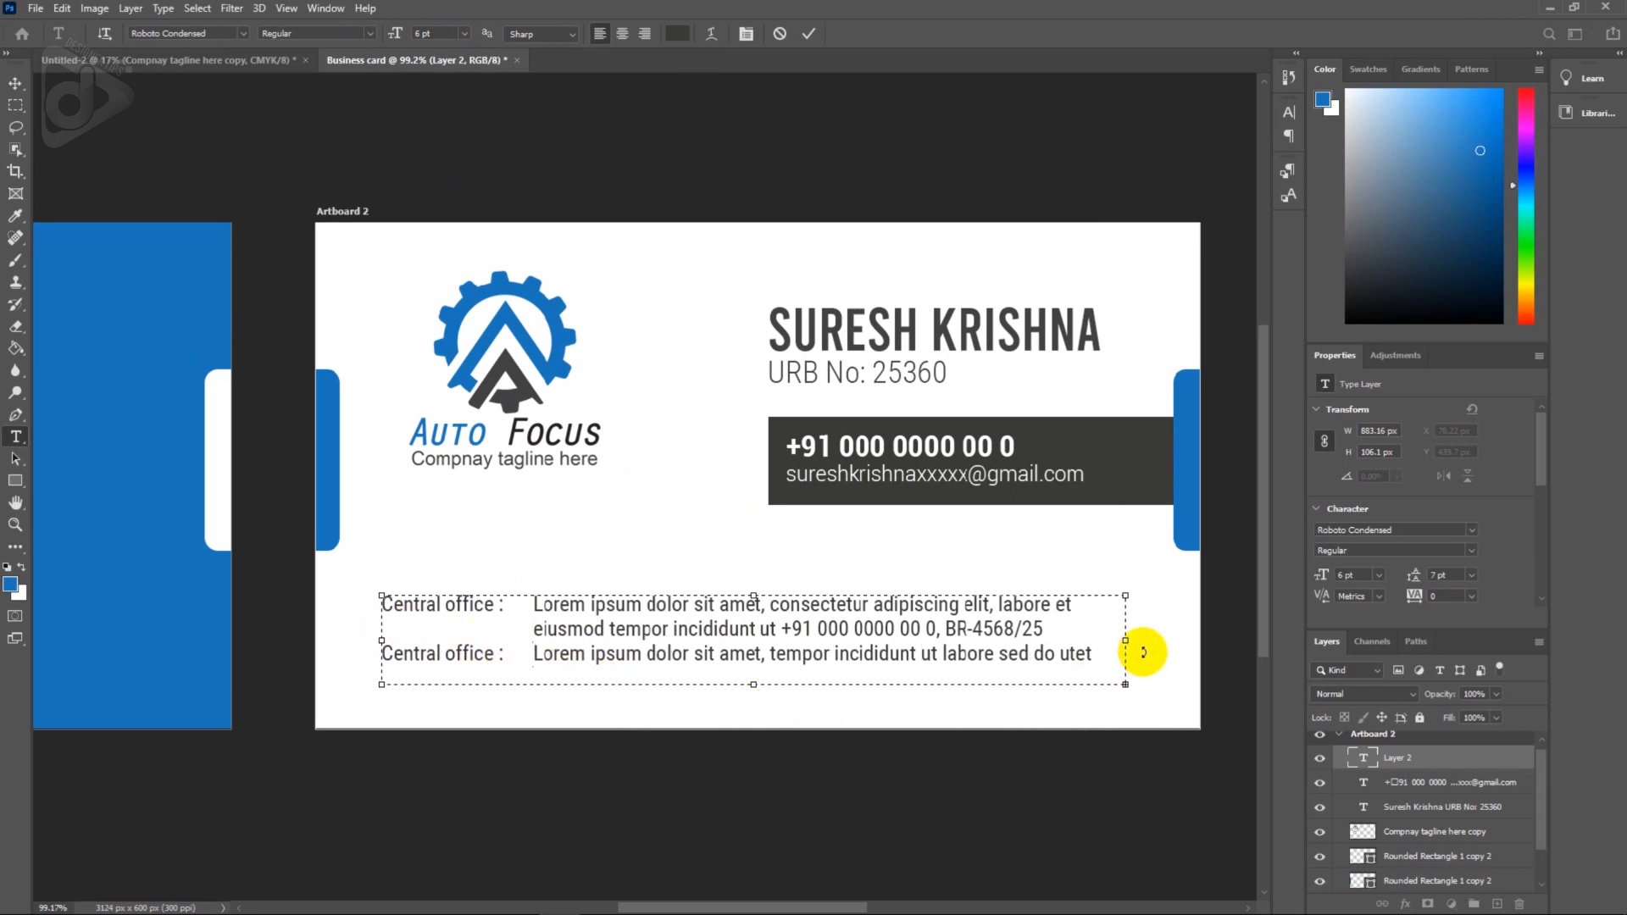
Enlarge the office text box to about 972 × 158 px and indent its last line to align with the address column.
left_click_drag(1126, 641, 1205, 646)
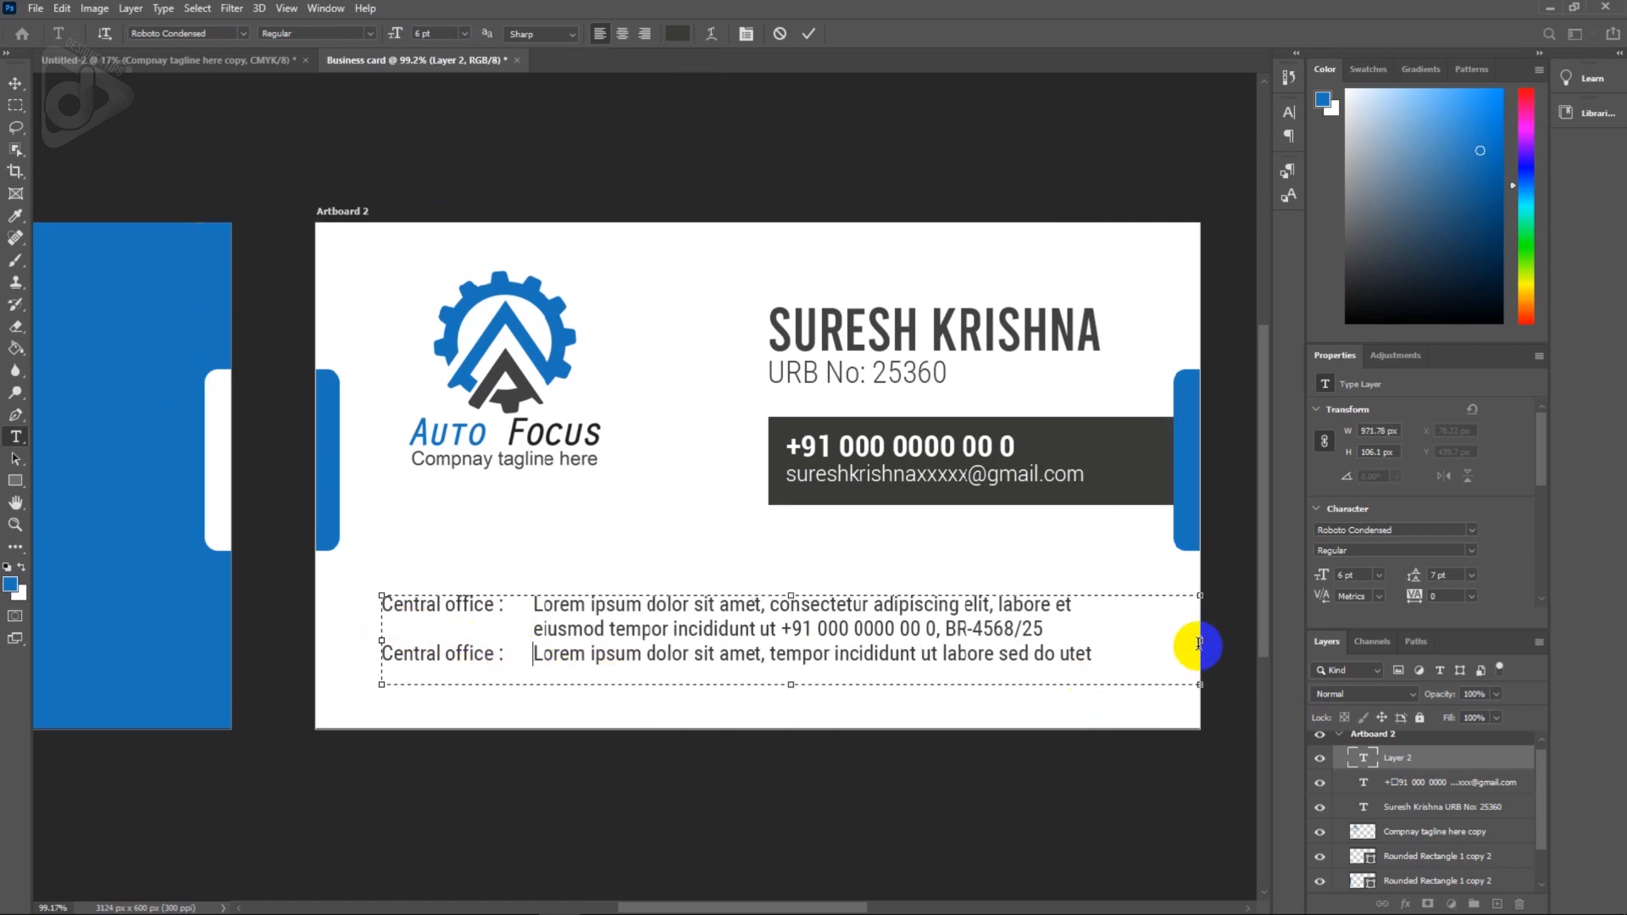
left_click_drag(791, 685, 795, 727)
key("Tab")
key("Tab")
key("Tab")
key("Tab")
key("Tab")
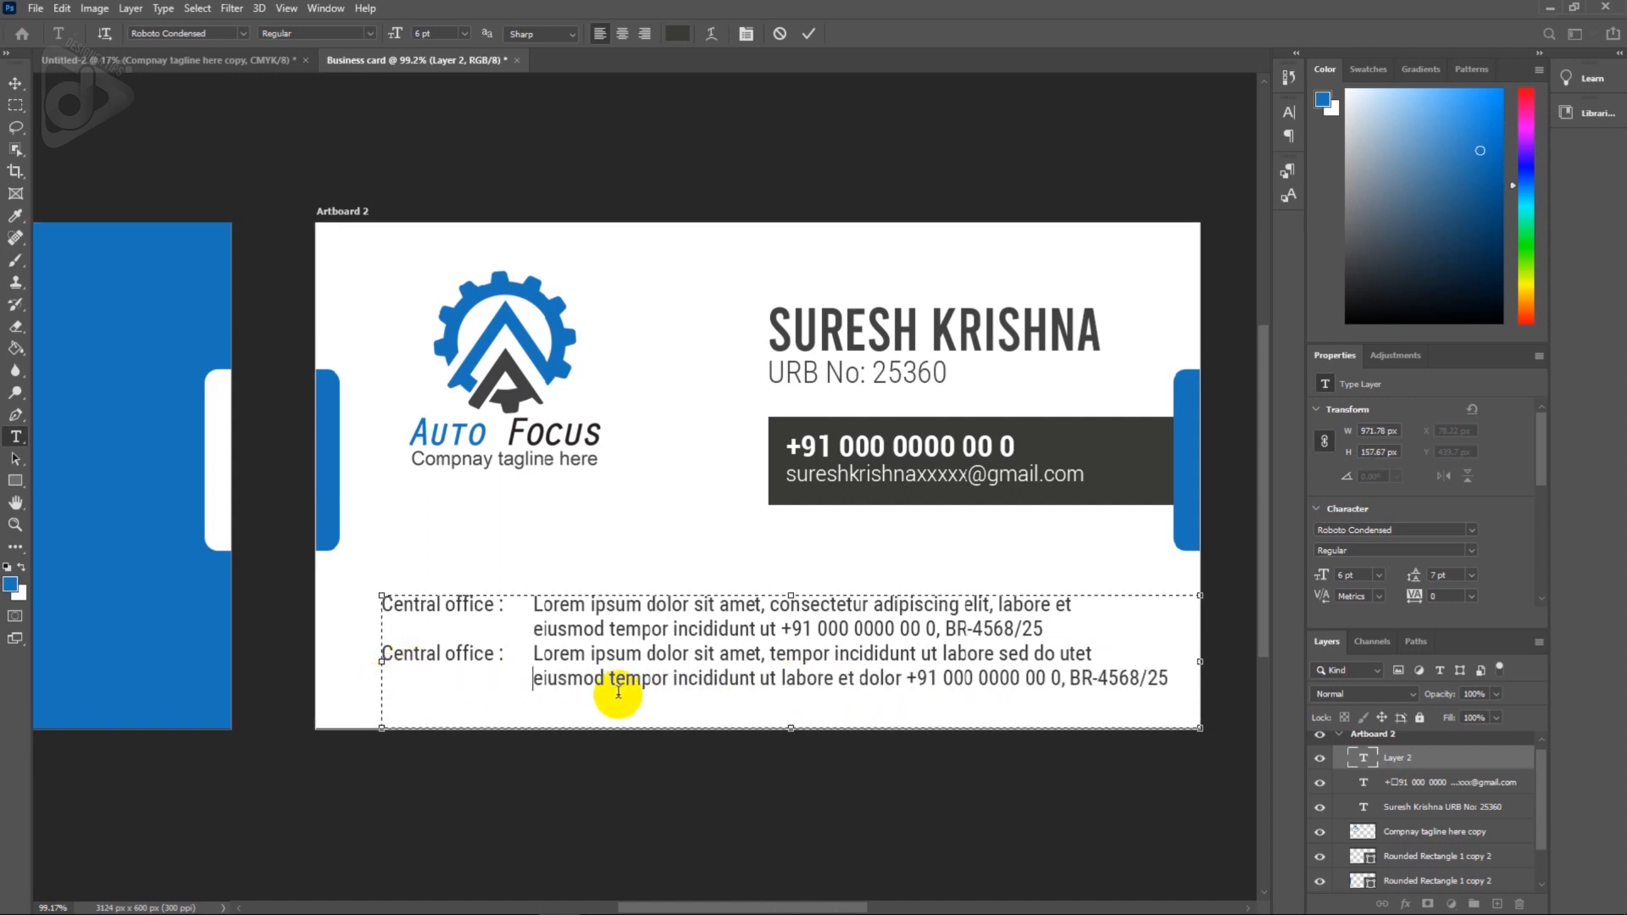
Set the leading of the second "Central office :" line to 9 pt and commit the text.
left_click_drag(1102, 653, 381, 653)
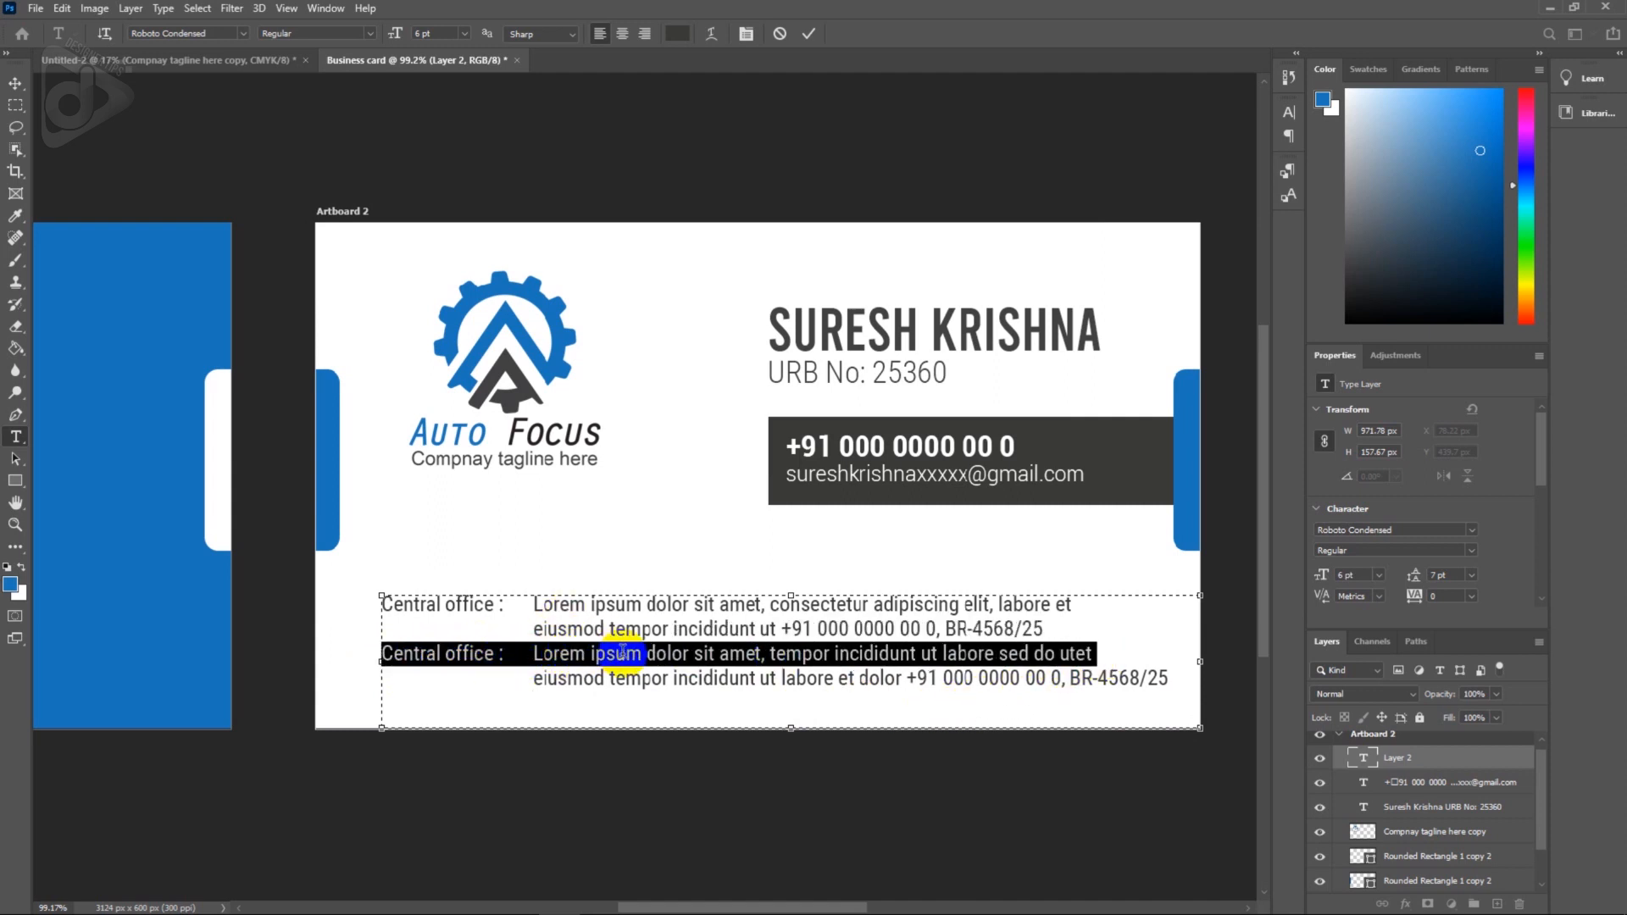
left_click(1461, 577)
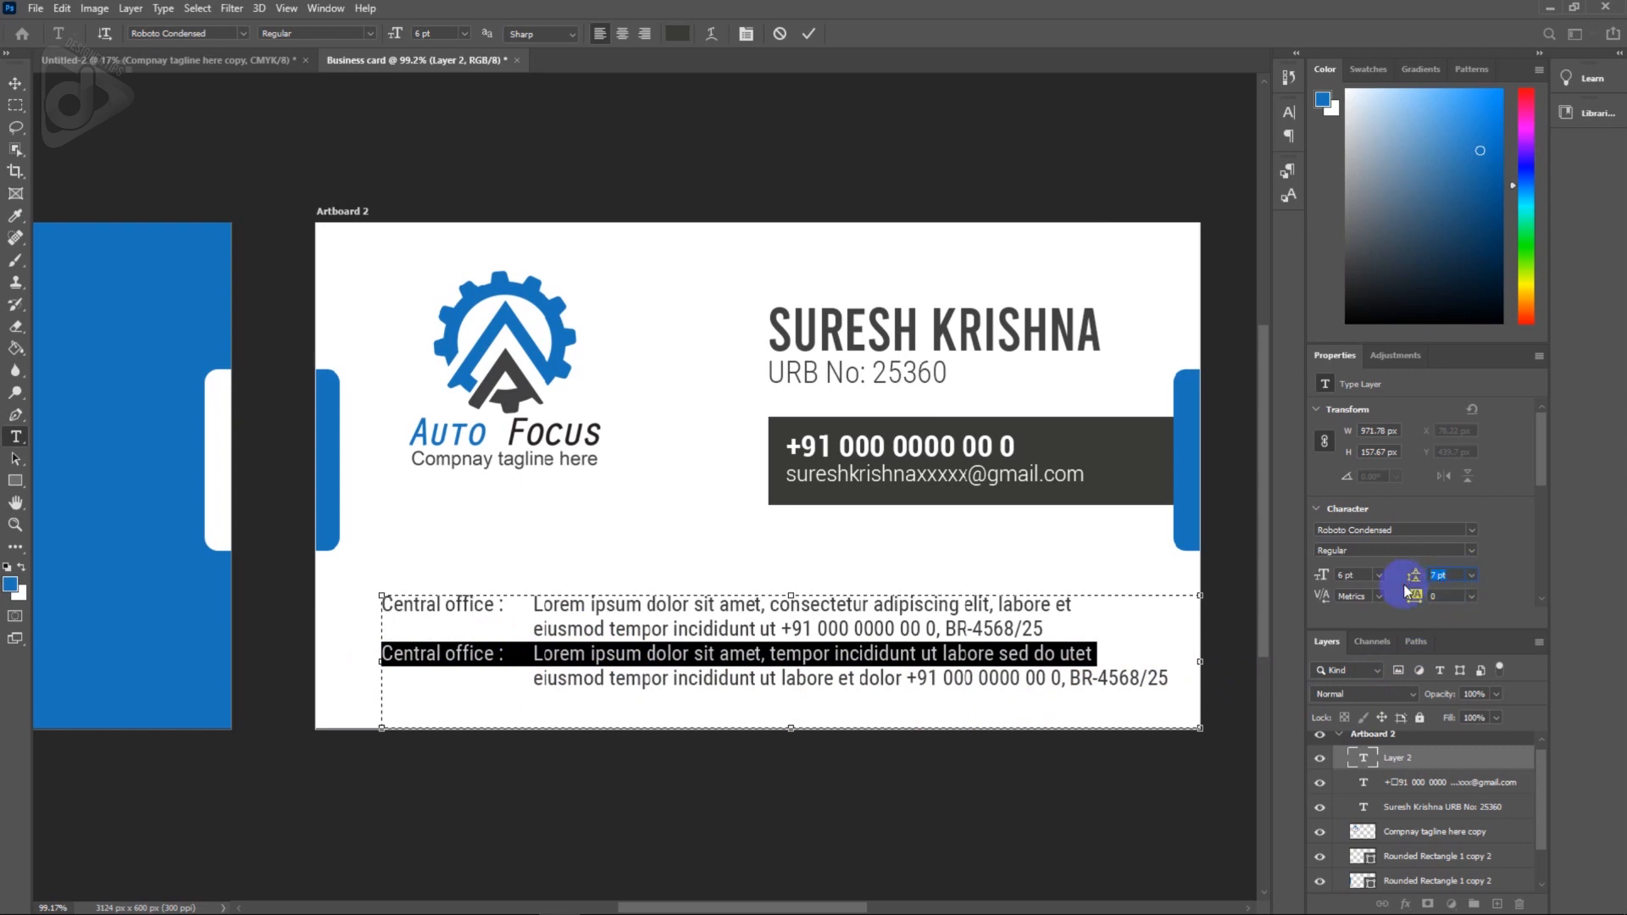
key("Return")
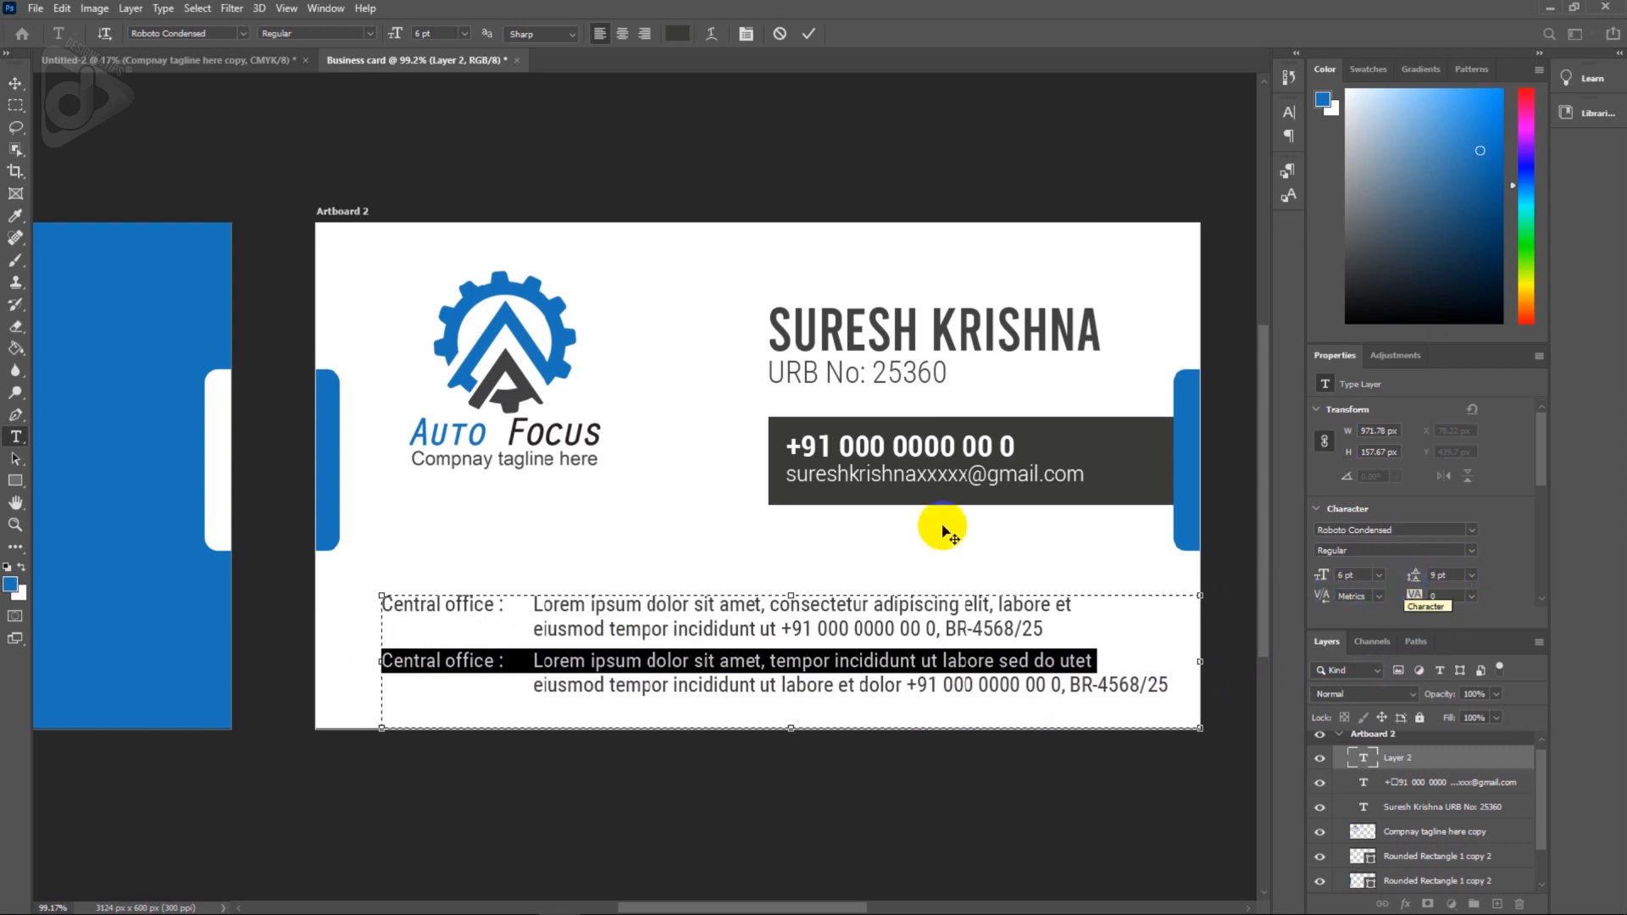
left_click(15, 85)
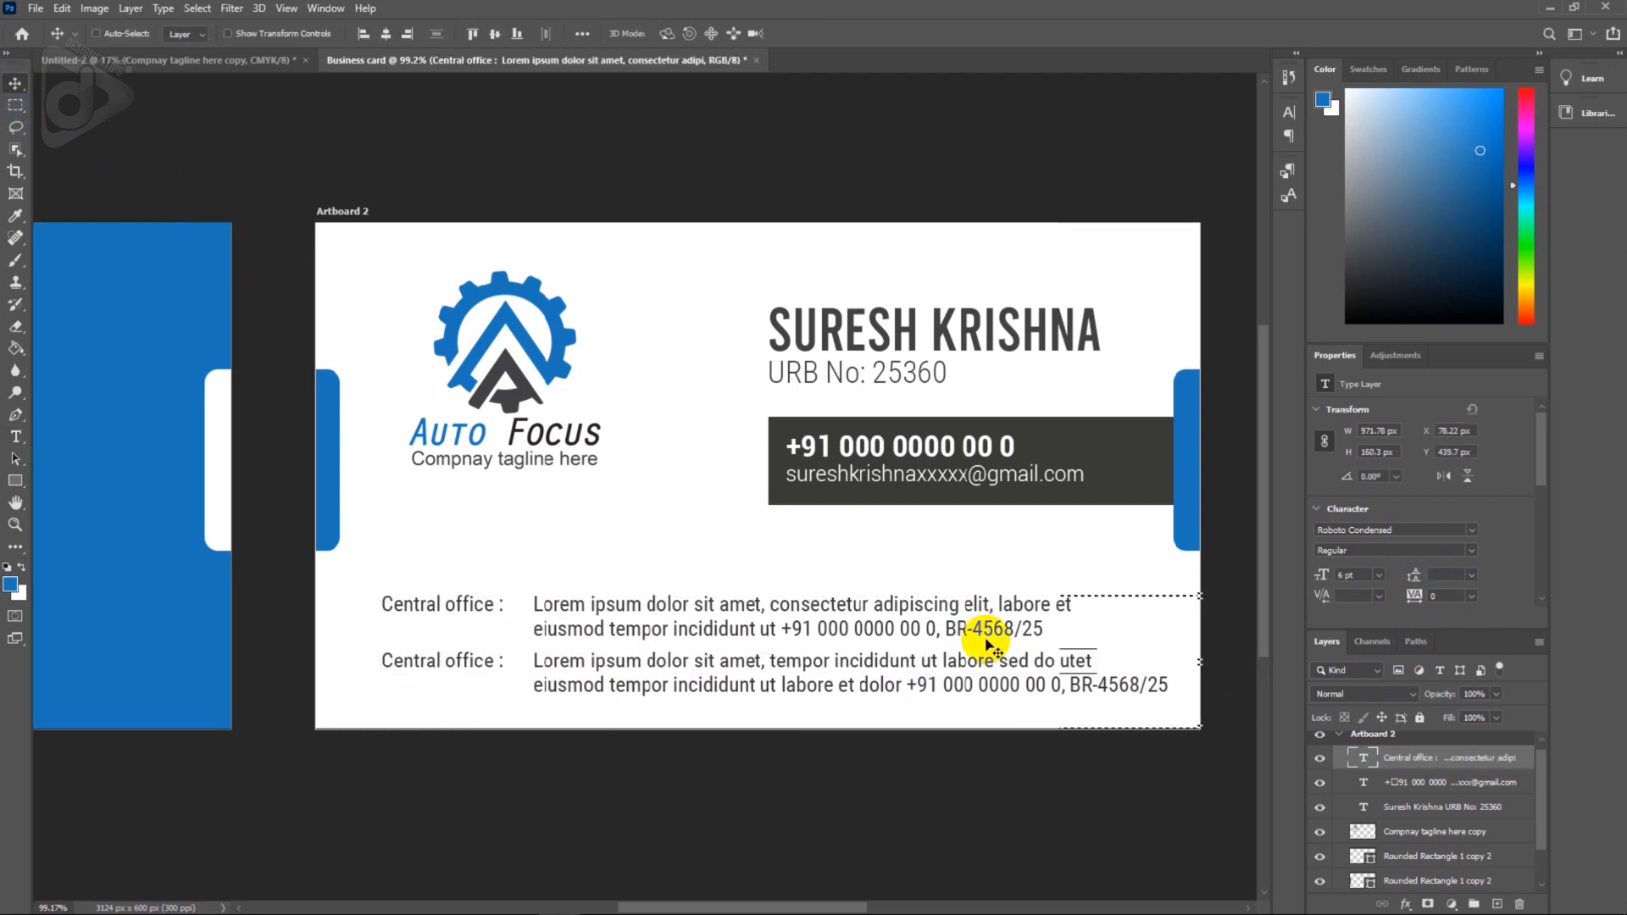
Move the office address text on Artboard 2 to about X 58, Y 380 px, freeing space along the card's lower edge.
scroll(987, 639, "down", 2)
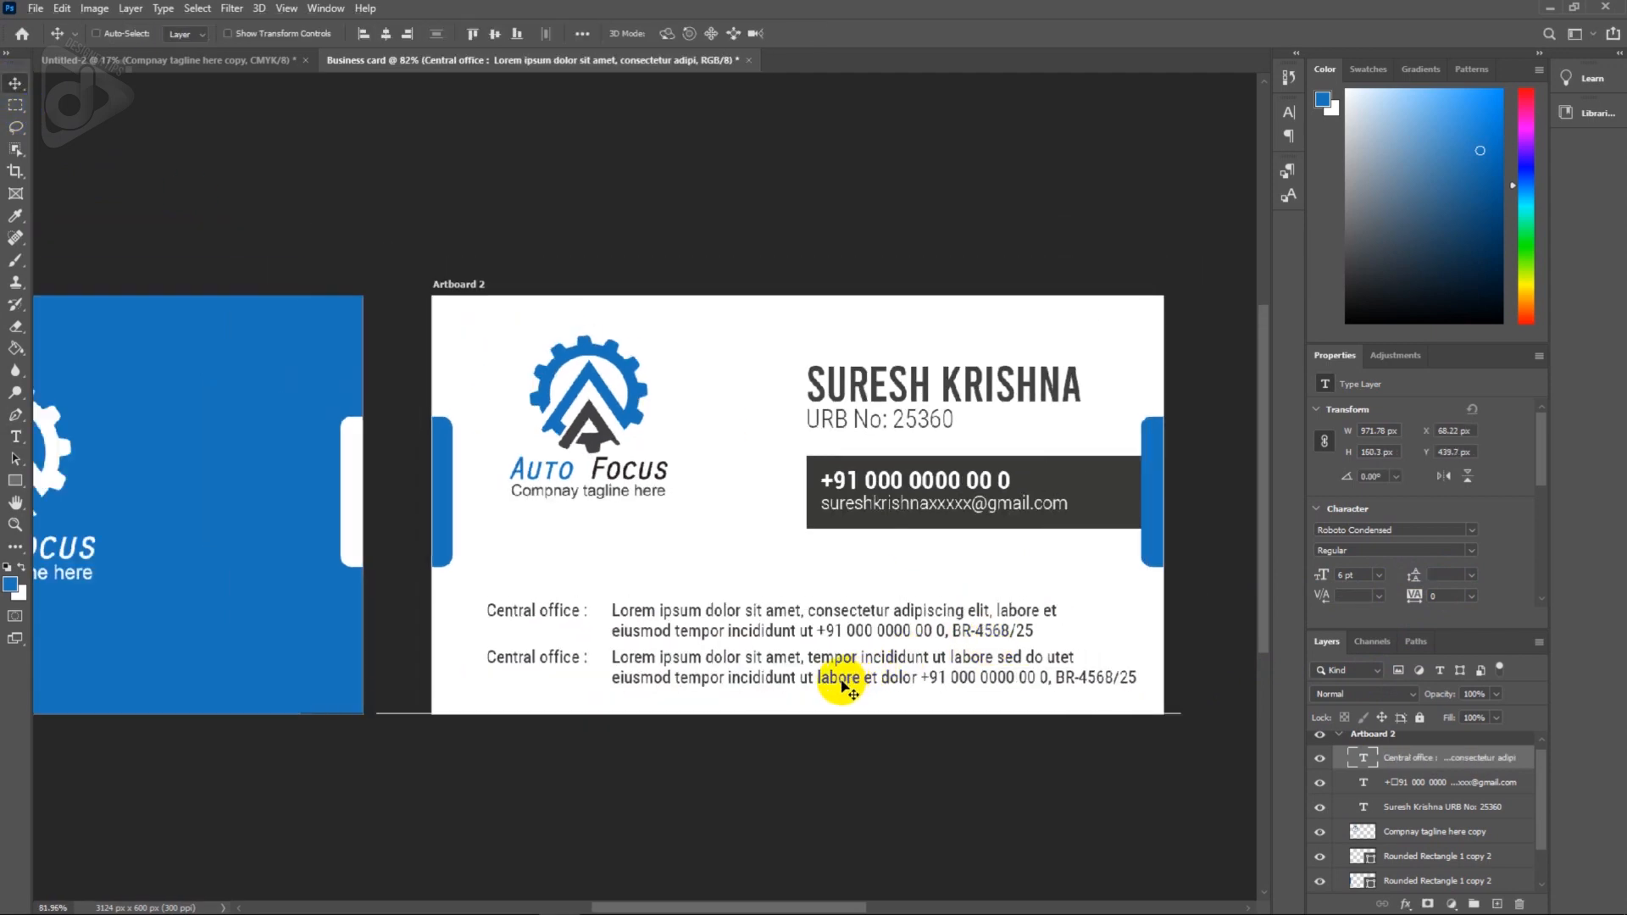
key("shift+Left")
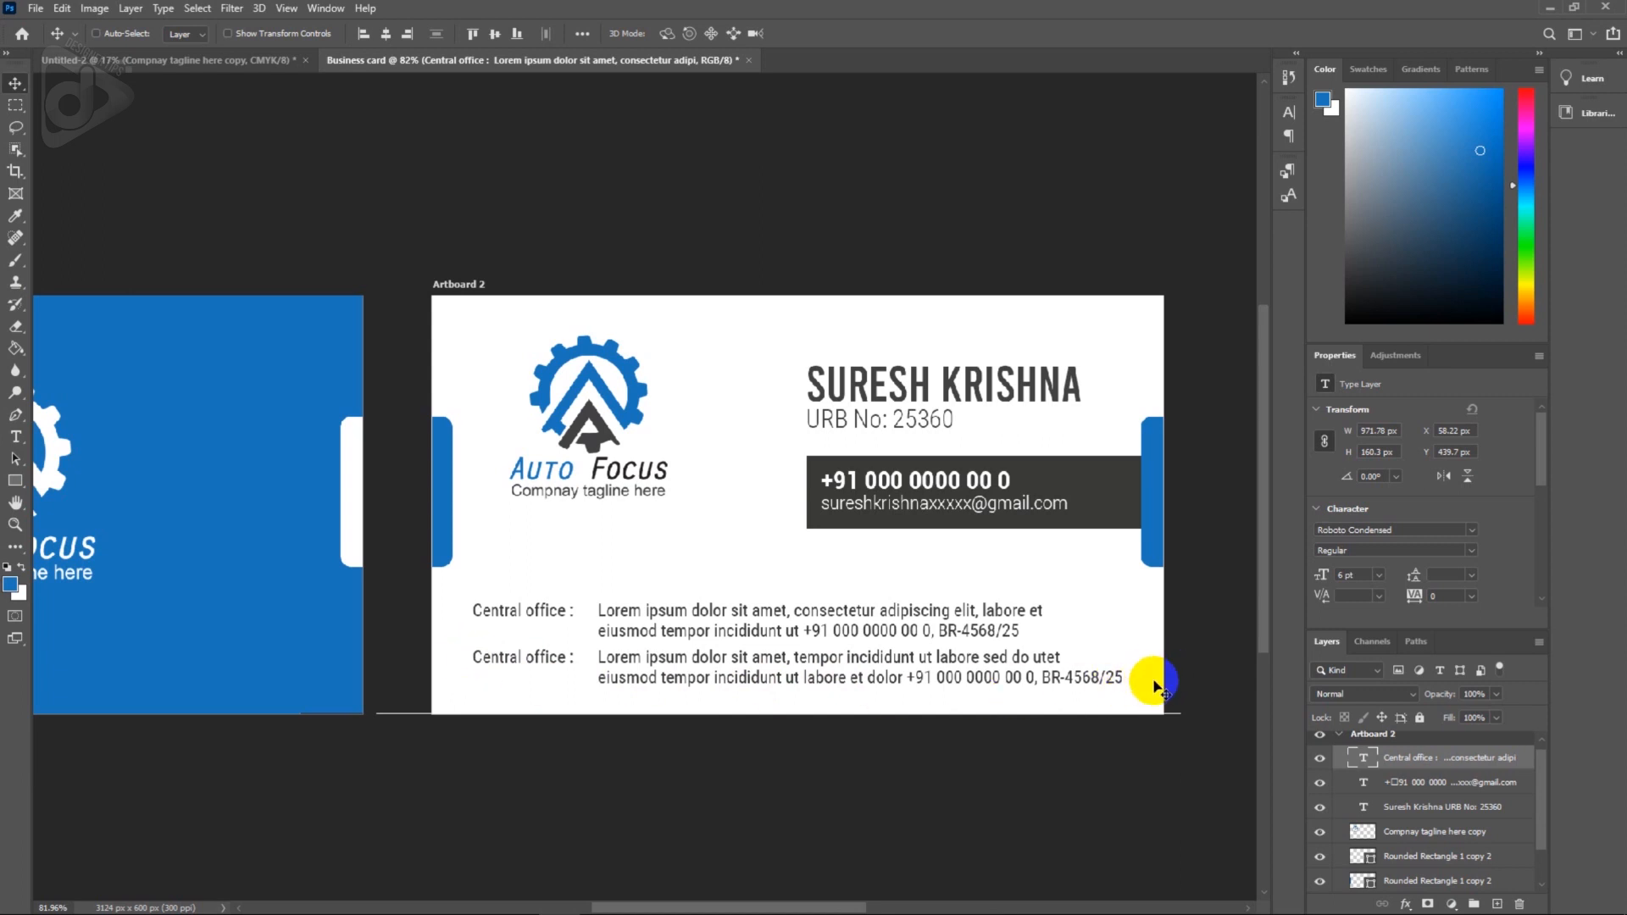
key("shift+Up")
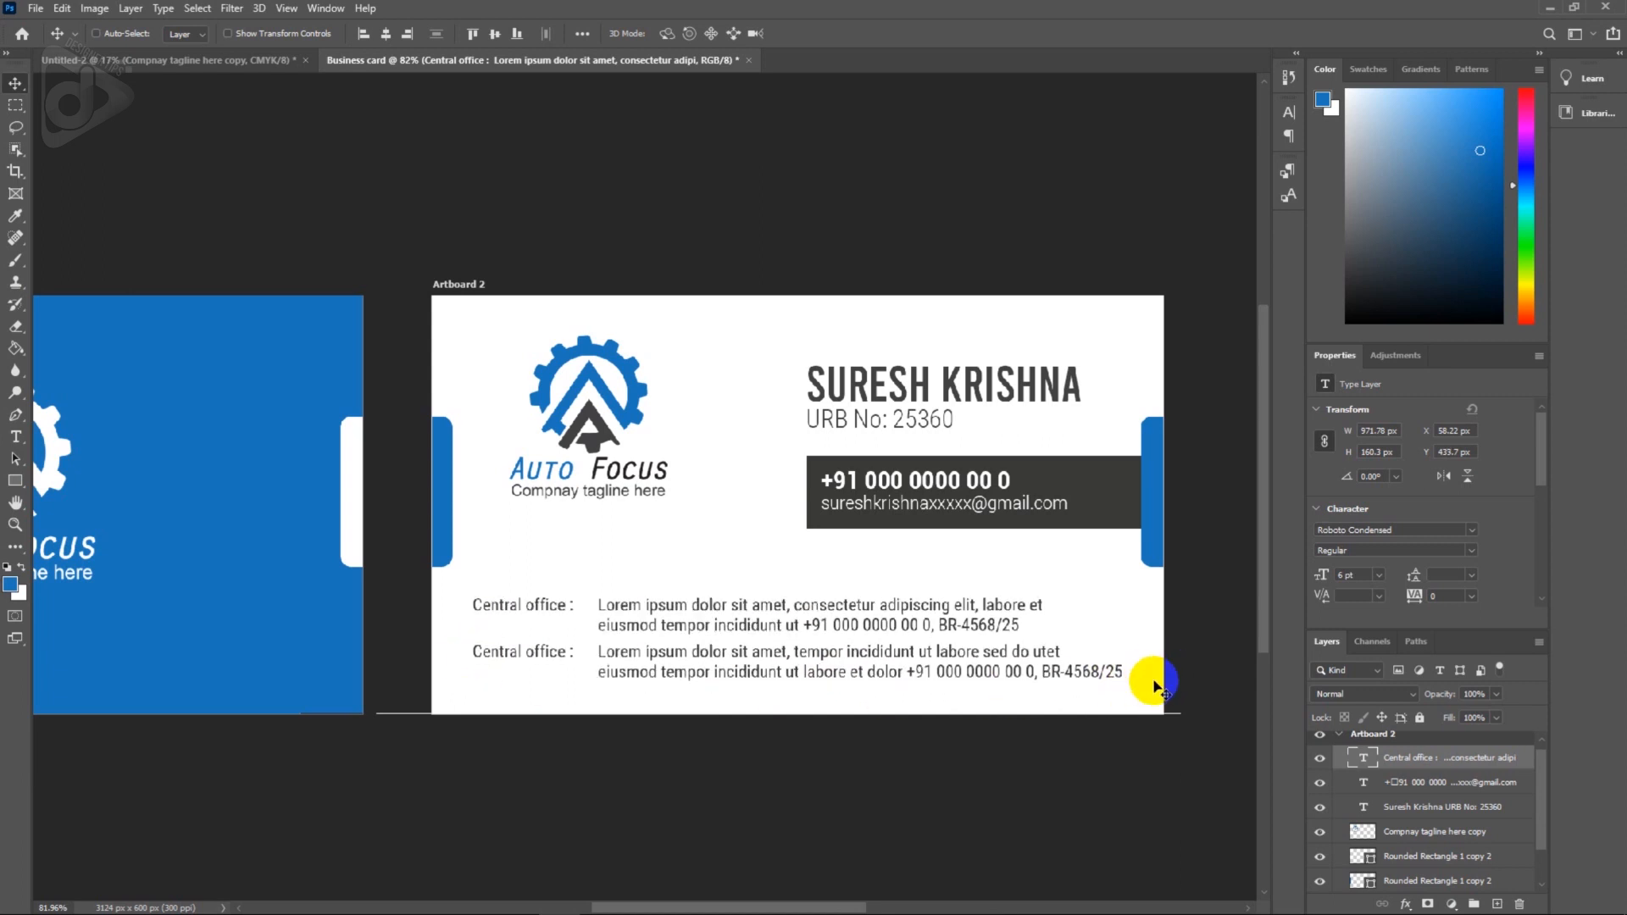
key("shift+Up")
key("shift+Up")
key("shift+Up")
key("shift+Up")
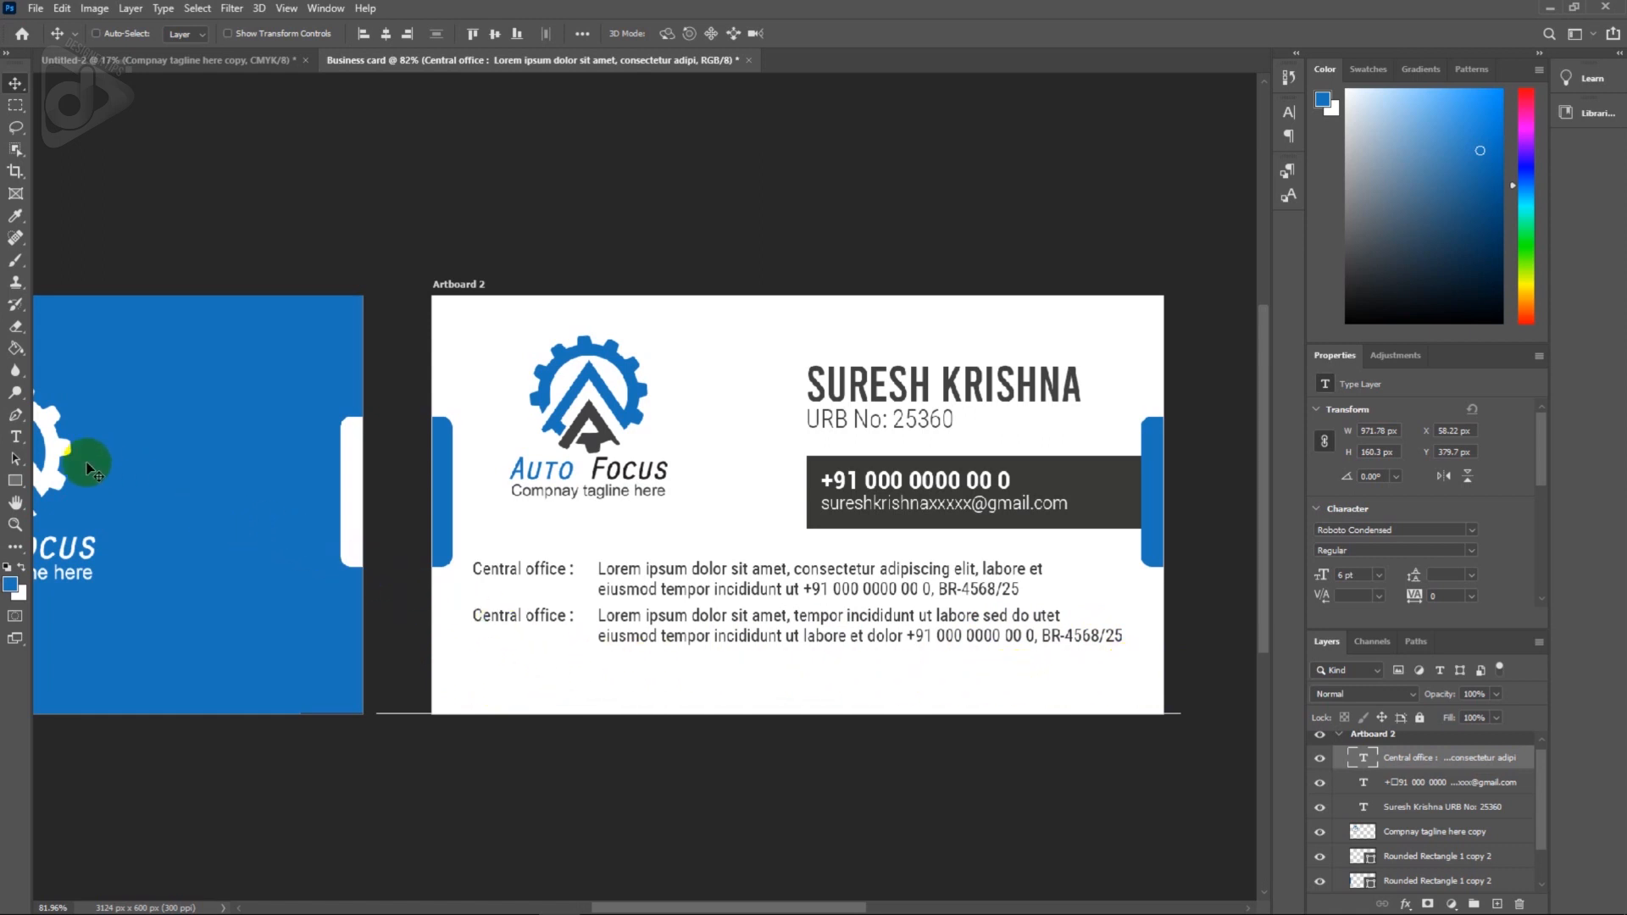
Draw a rectangle about 1081 × 94 px across the white card's lower edge, with blue fill and no stroke.
left_click(15, 480)
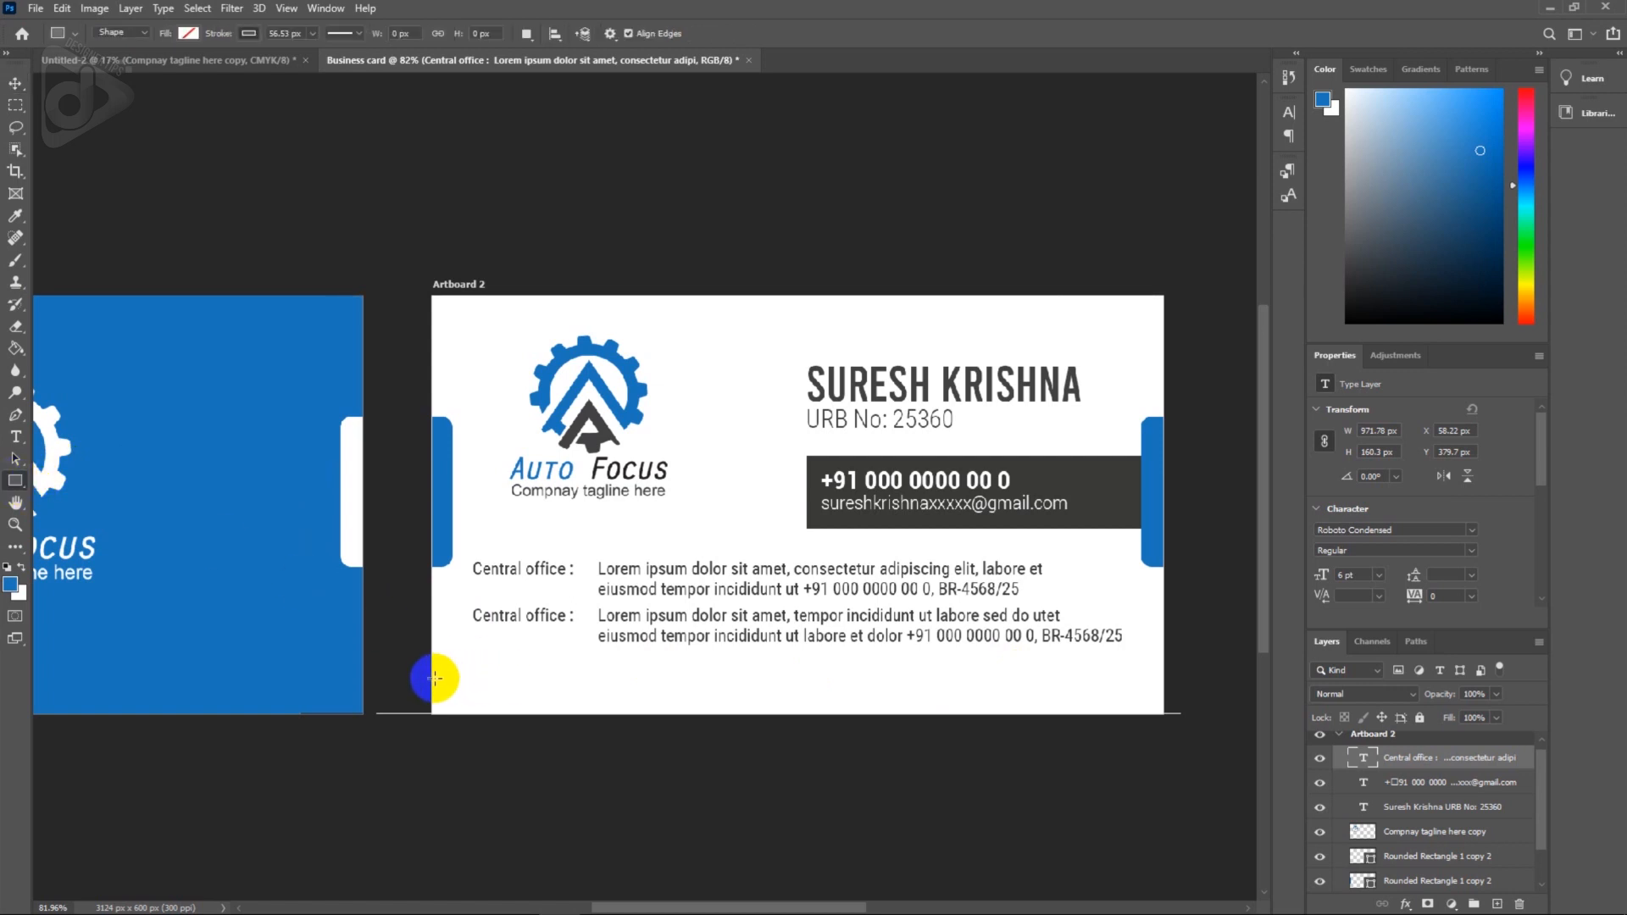
left_click_drag(429, 665, 1166, 730)
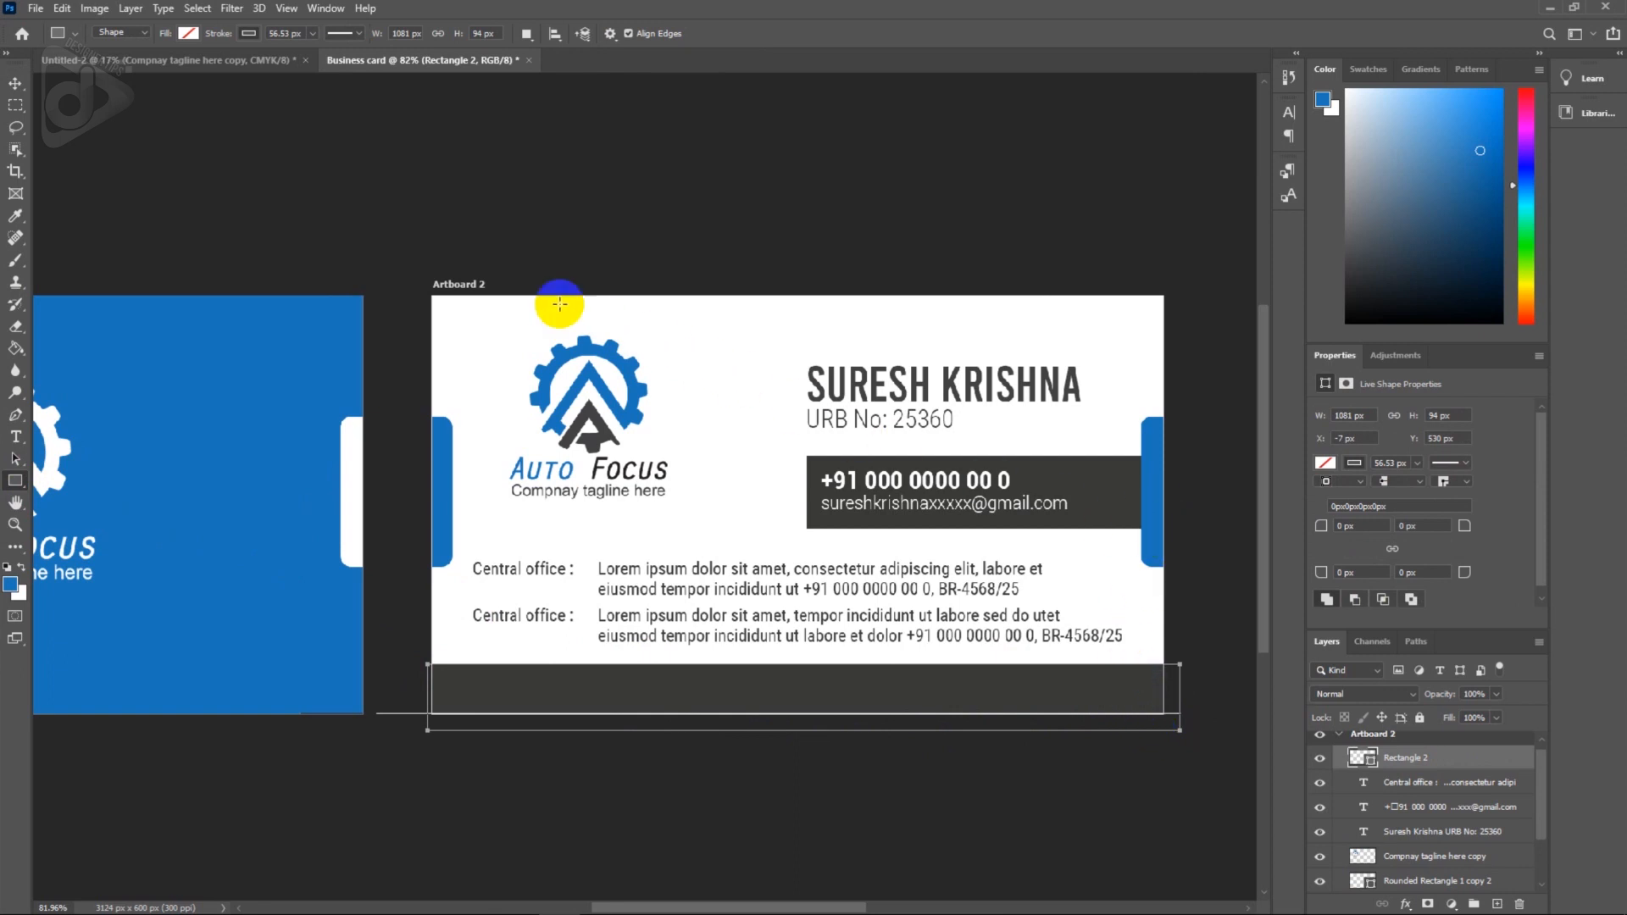
left_click(245, 35)
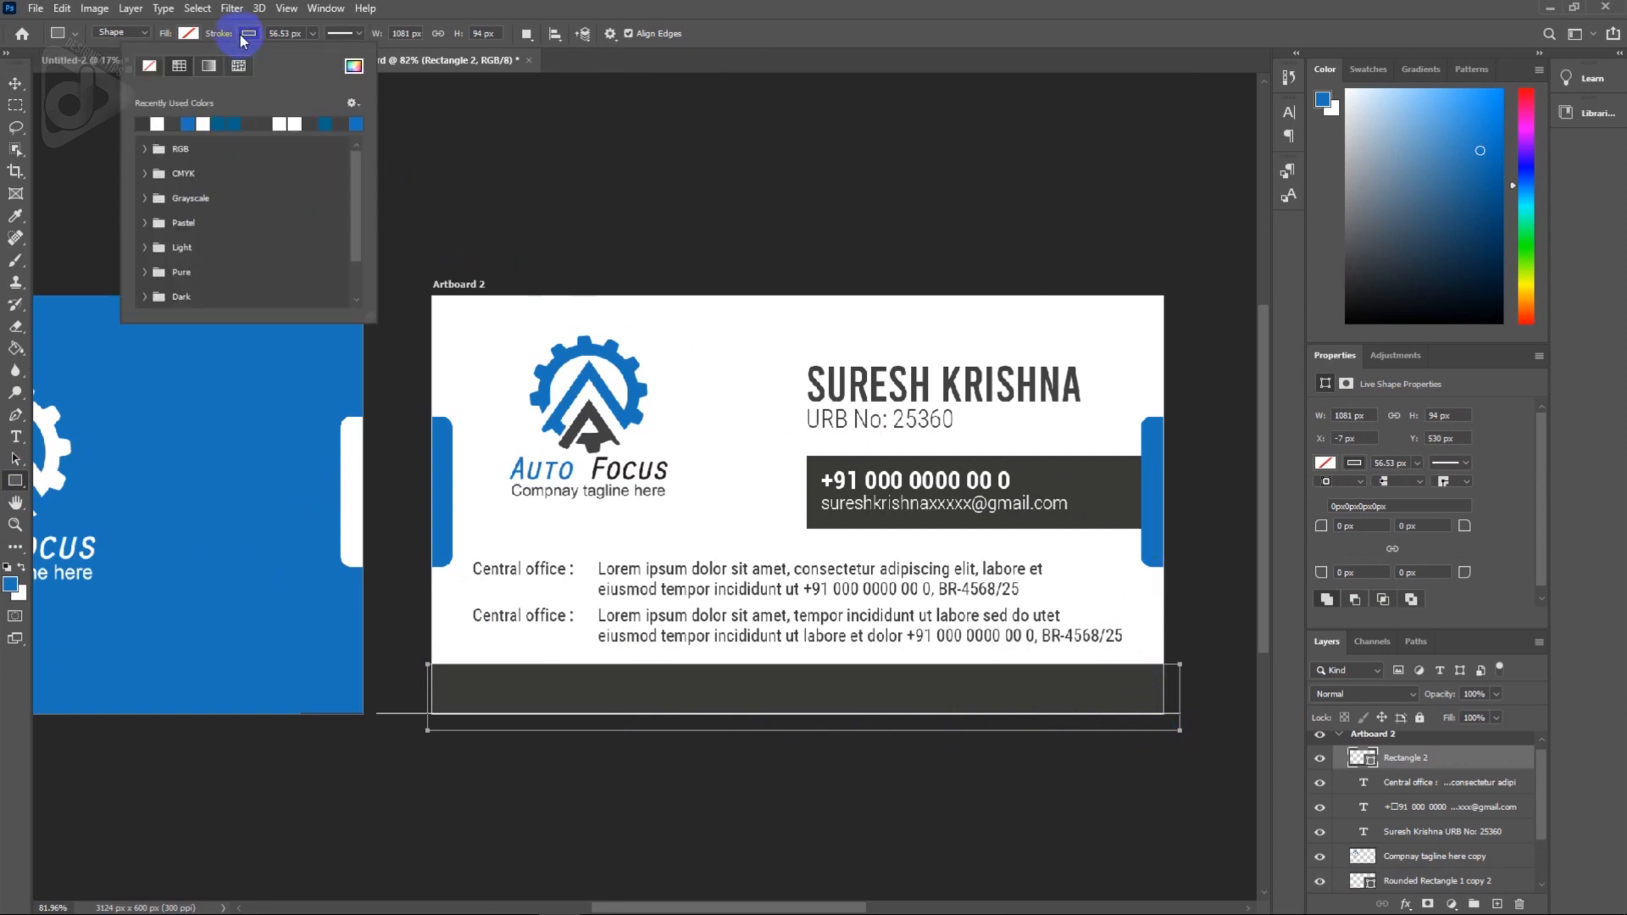
left_click(149, 65)
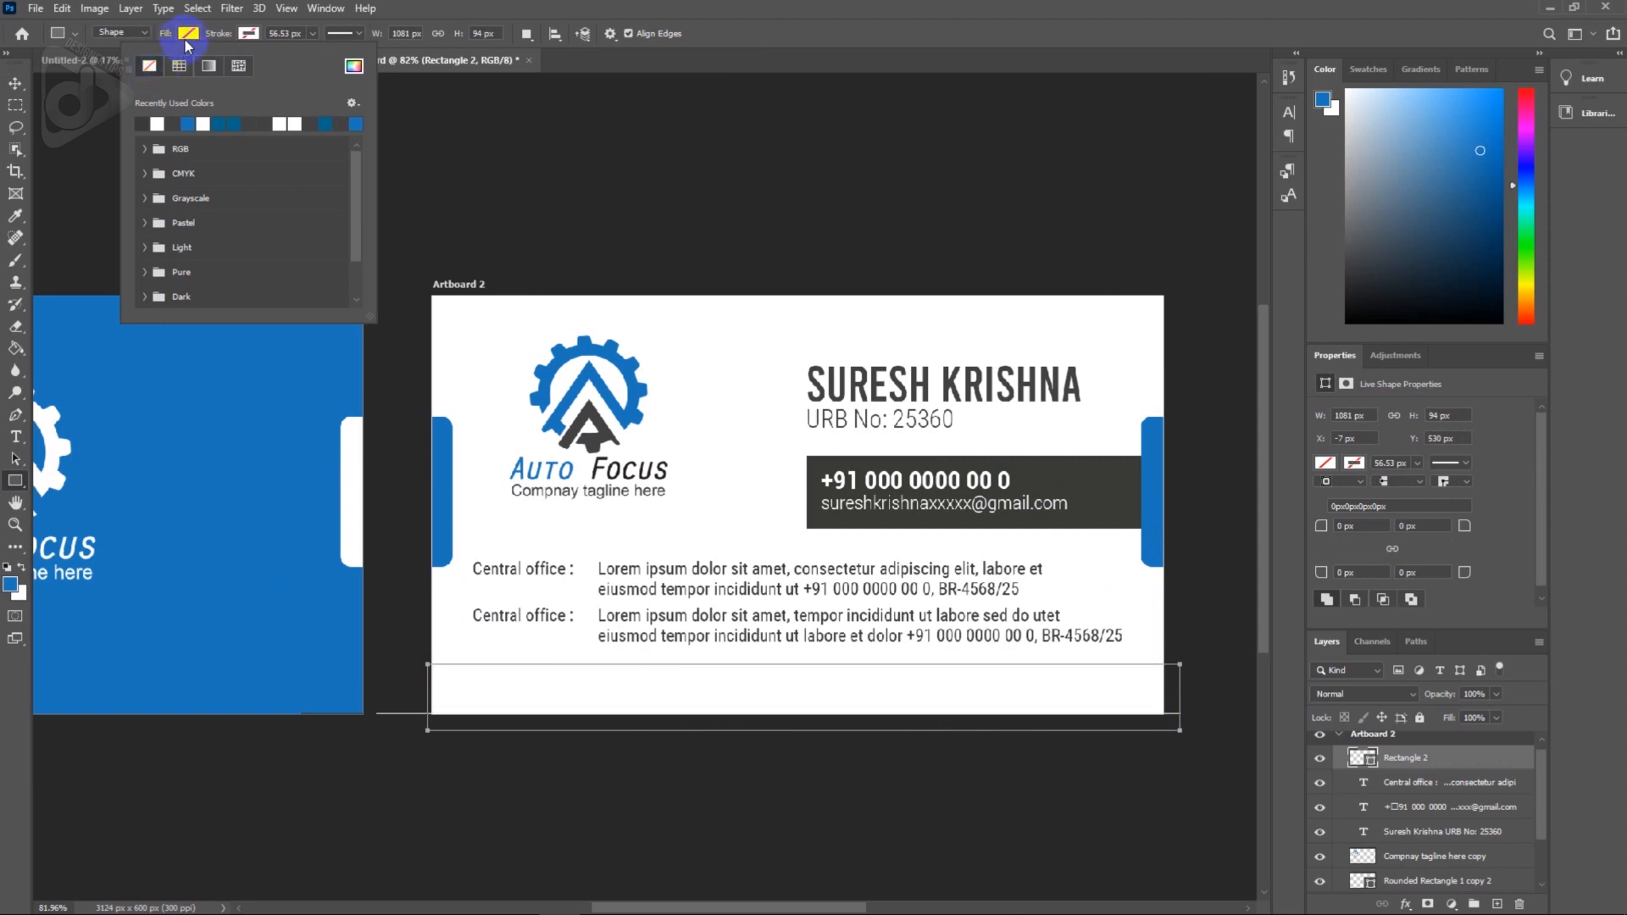
left_click(188, 34)
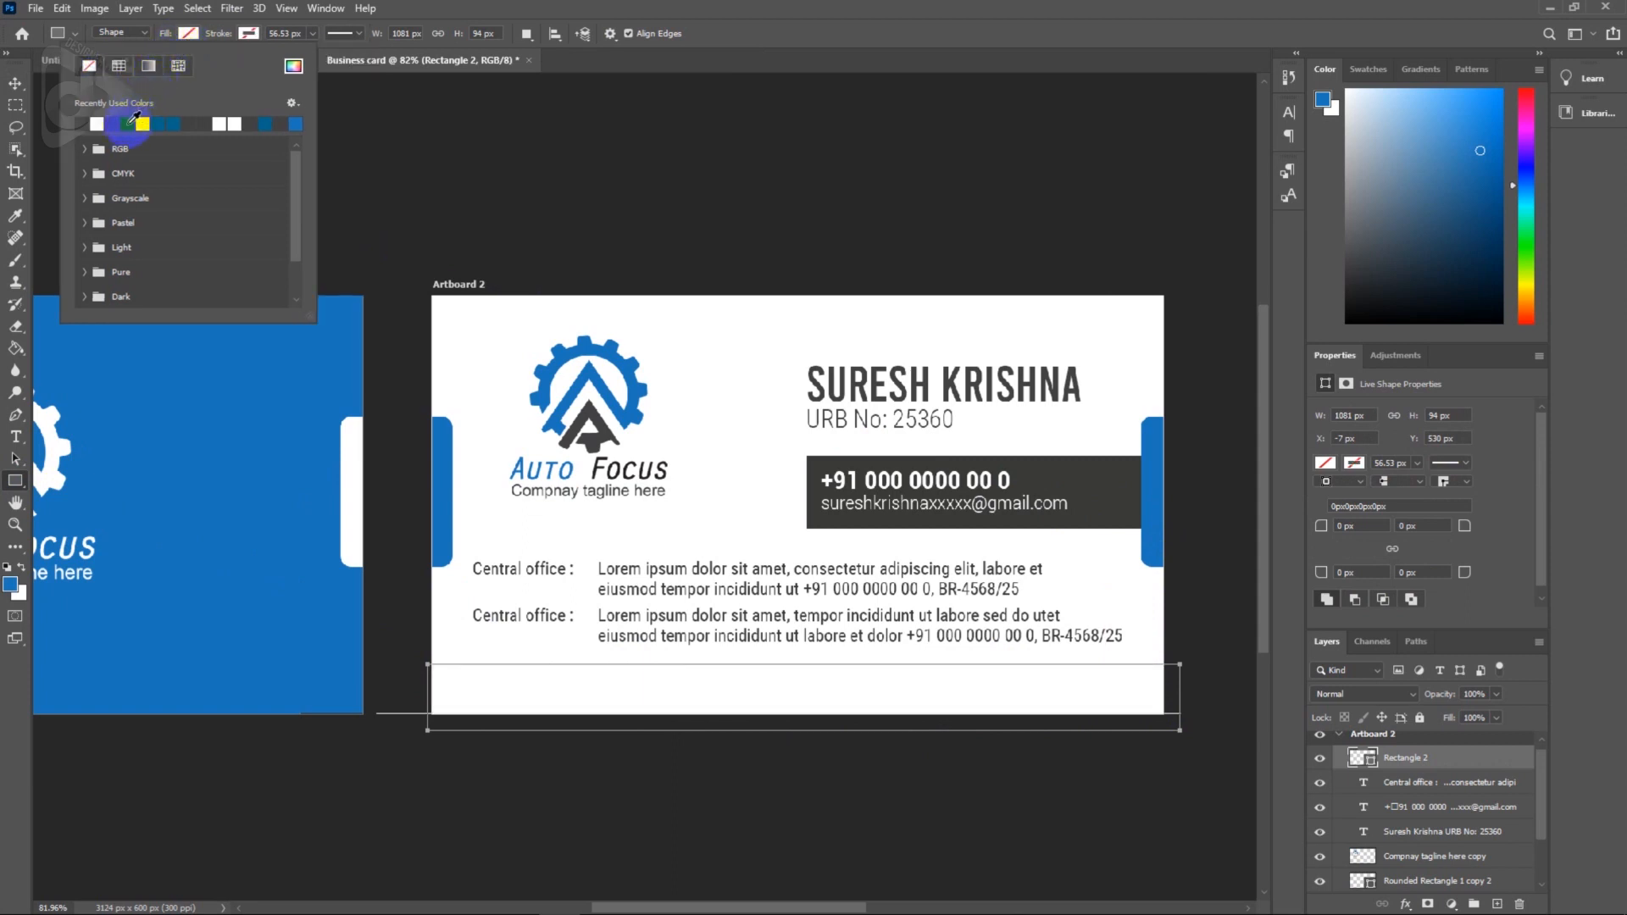
left_click(134, 119)
left_click(14, 85)
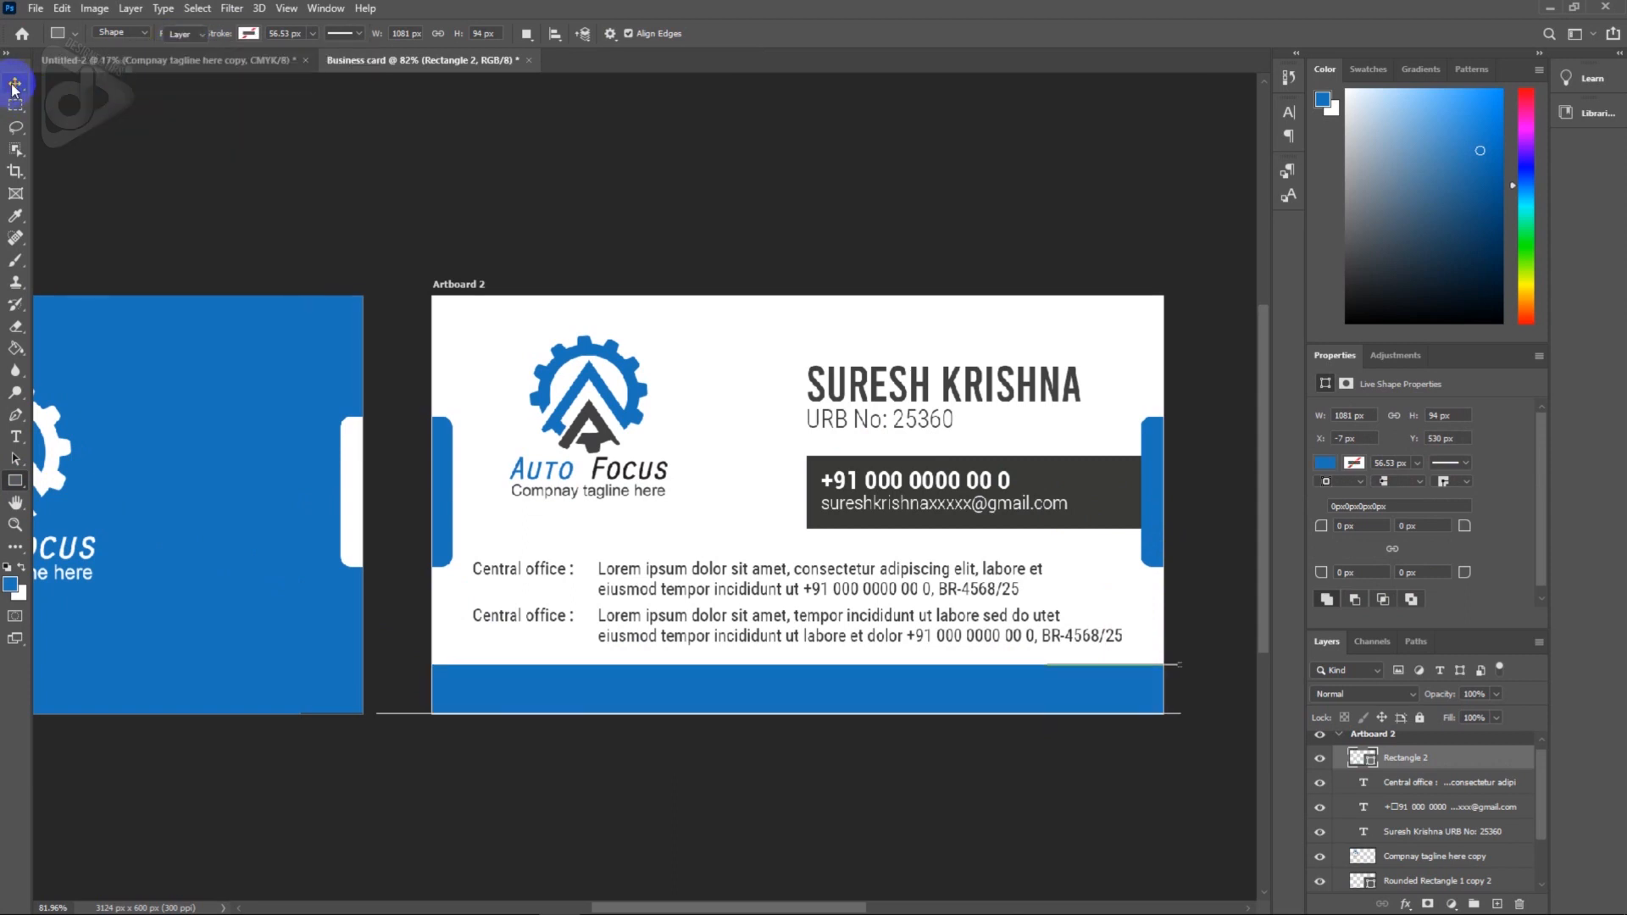
scroll(864, 745, "up", 1)
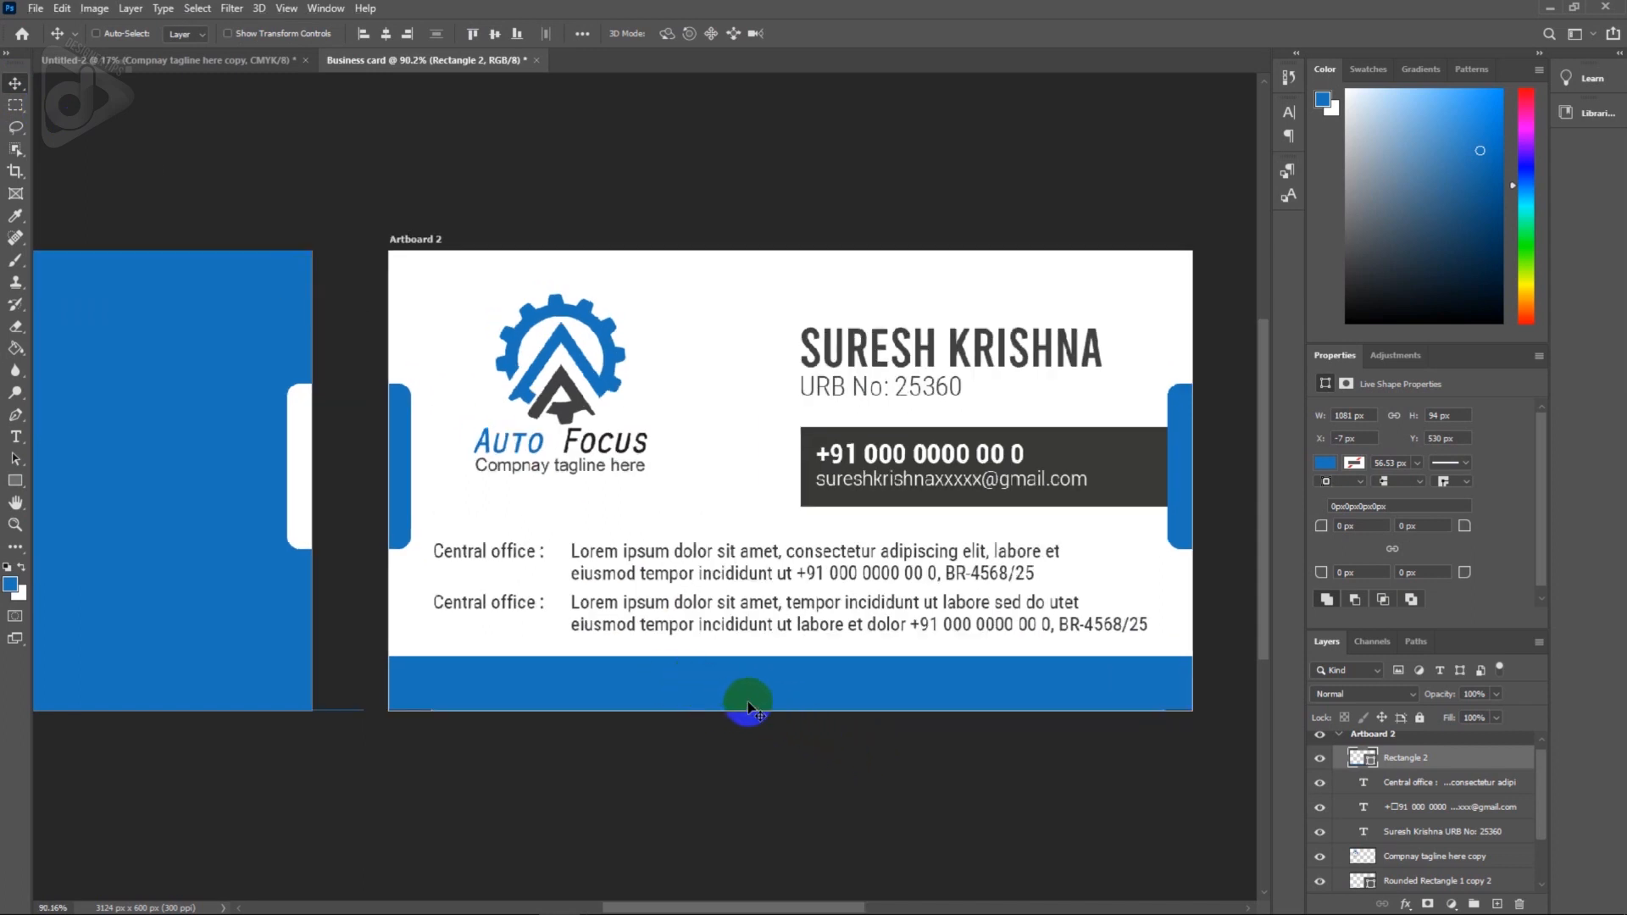
left_click(779, 905)
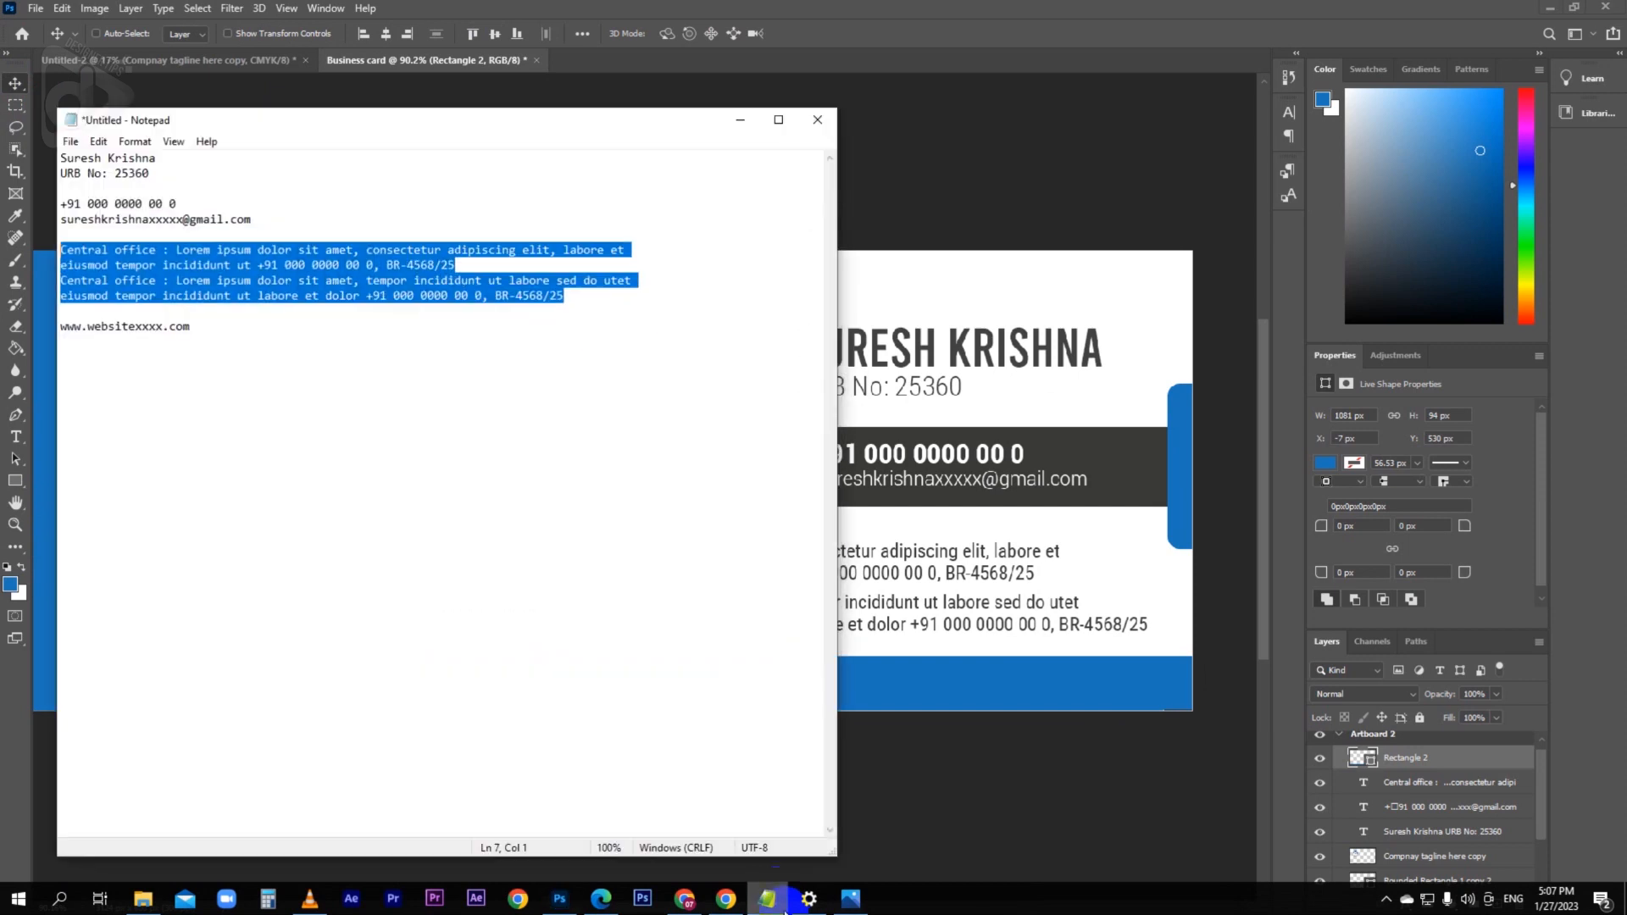
left_click_drag(243, 327, 61, 327)
key("ctrl+c")
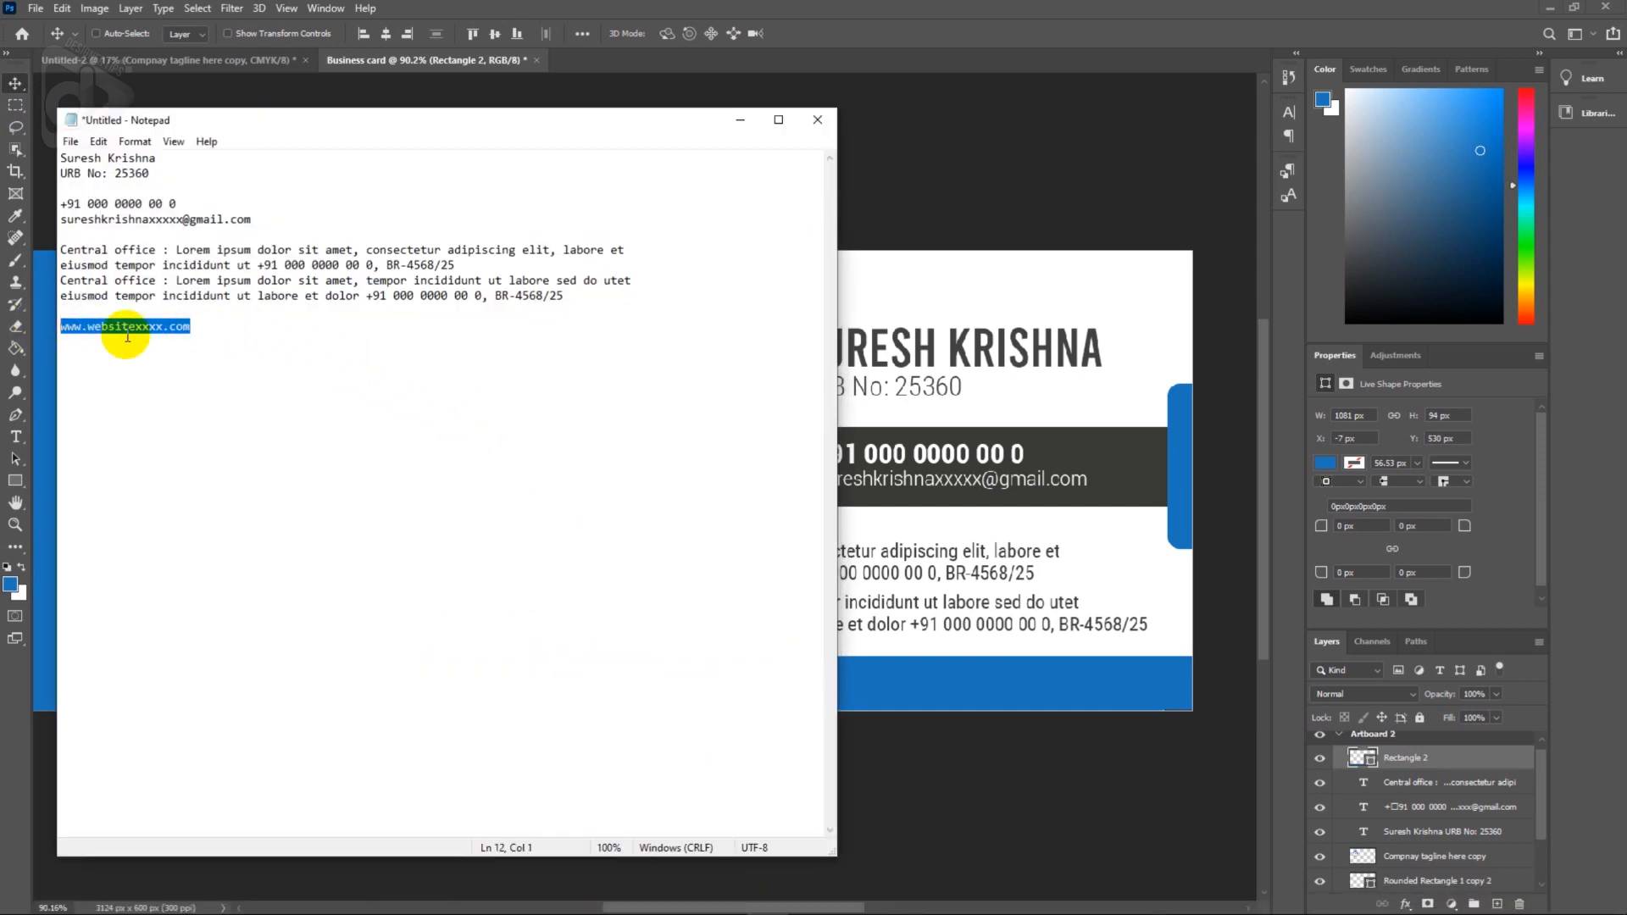
left_click(741, 123)
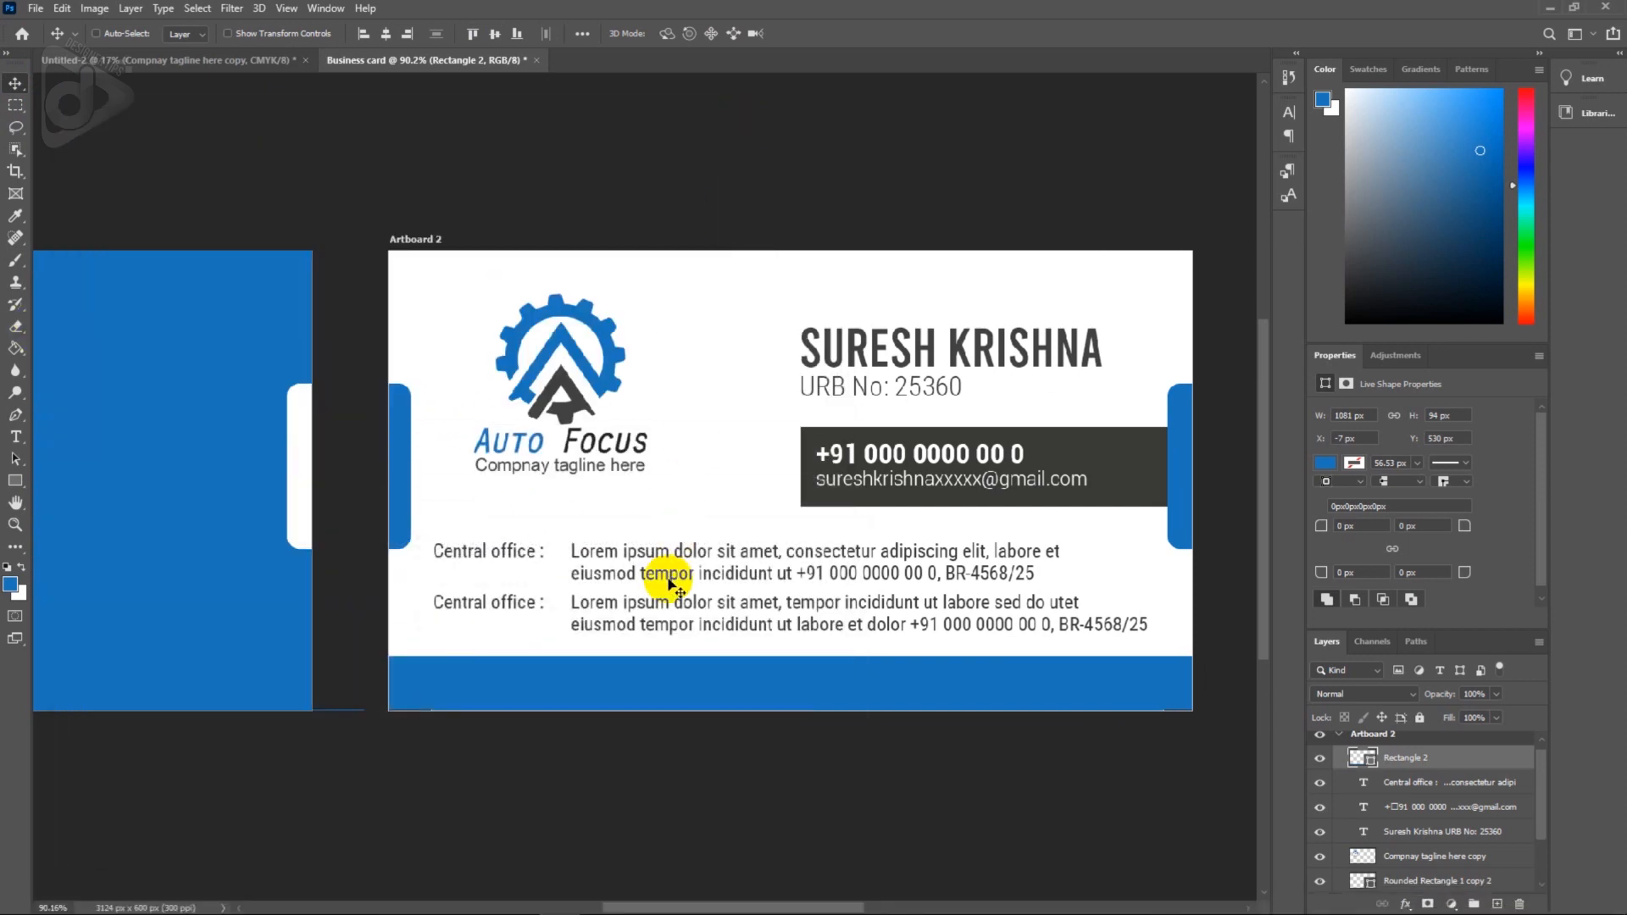
key("t")
left_click(680, 500)
key("ctrl+v")
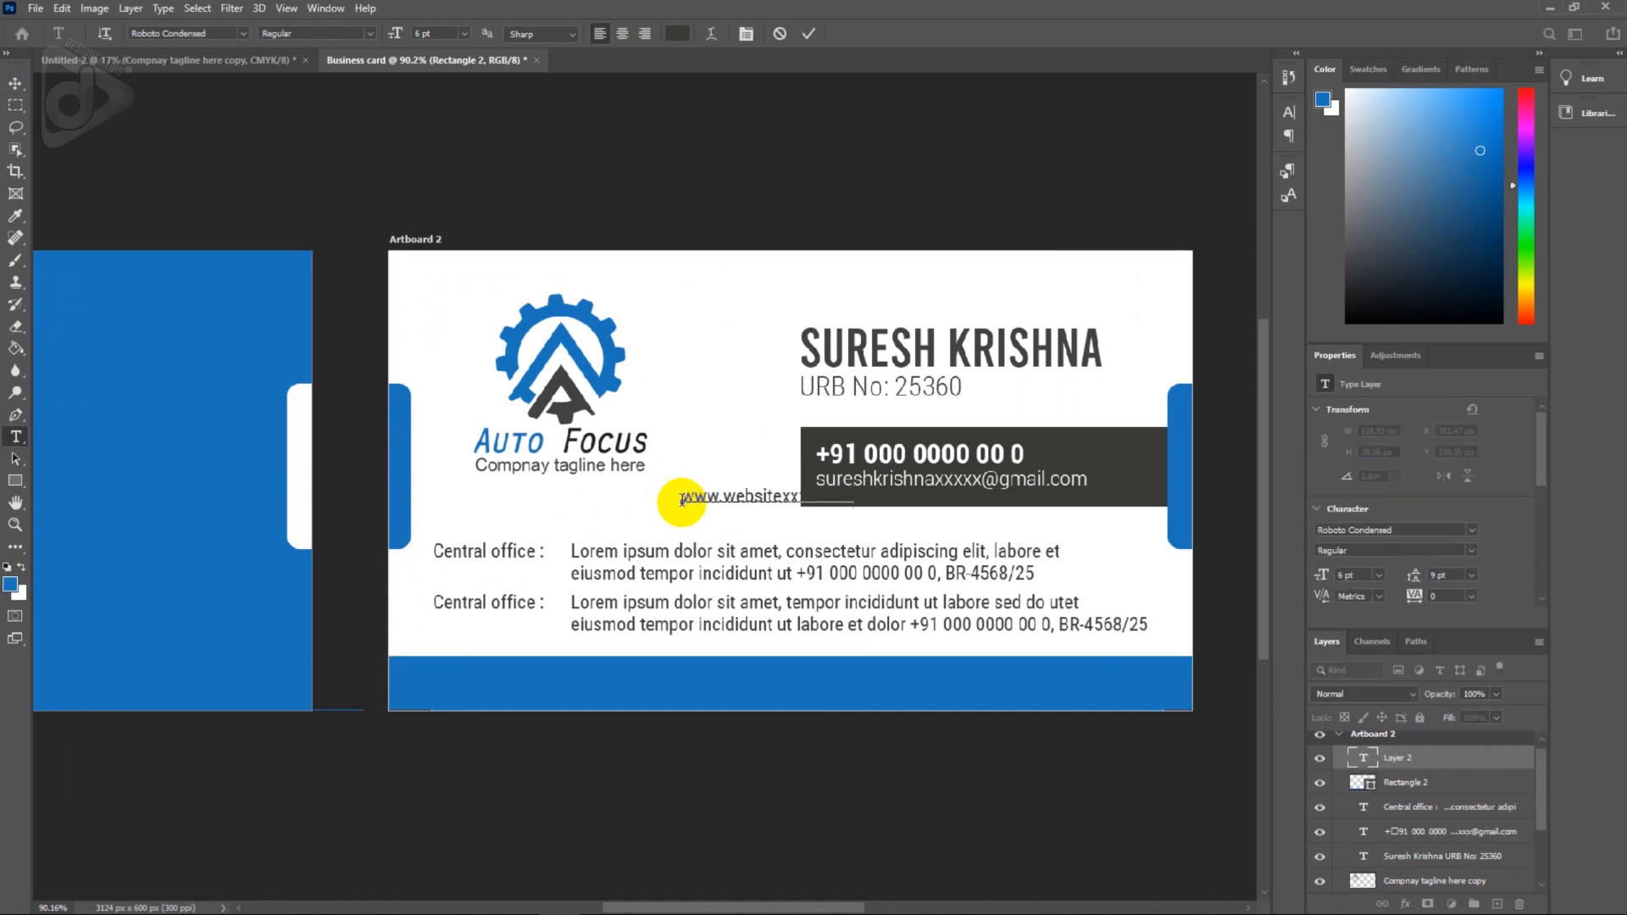
Make the website text white in Roboto Condensed Light and place it near the left end of the blue bar.
key("ctrl+a")
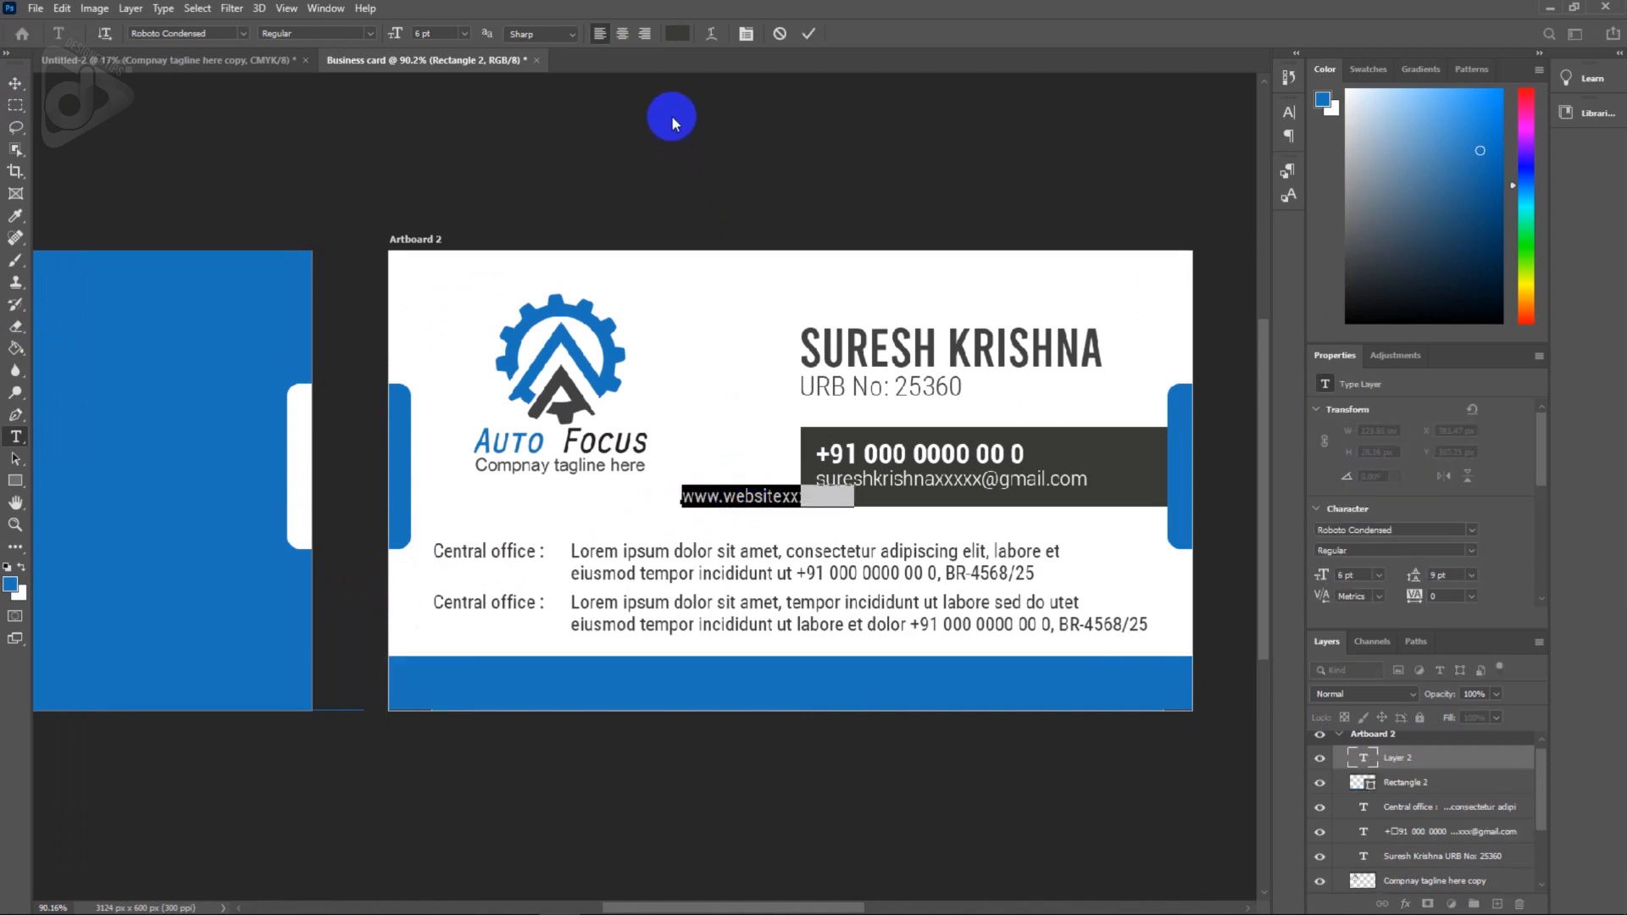
left_click(677, 33)
left_click(1187, 188)
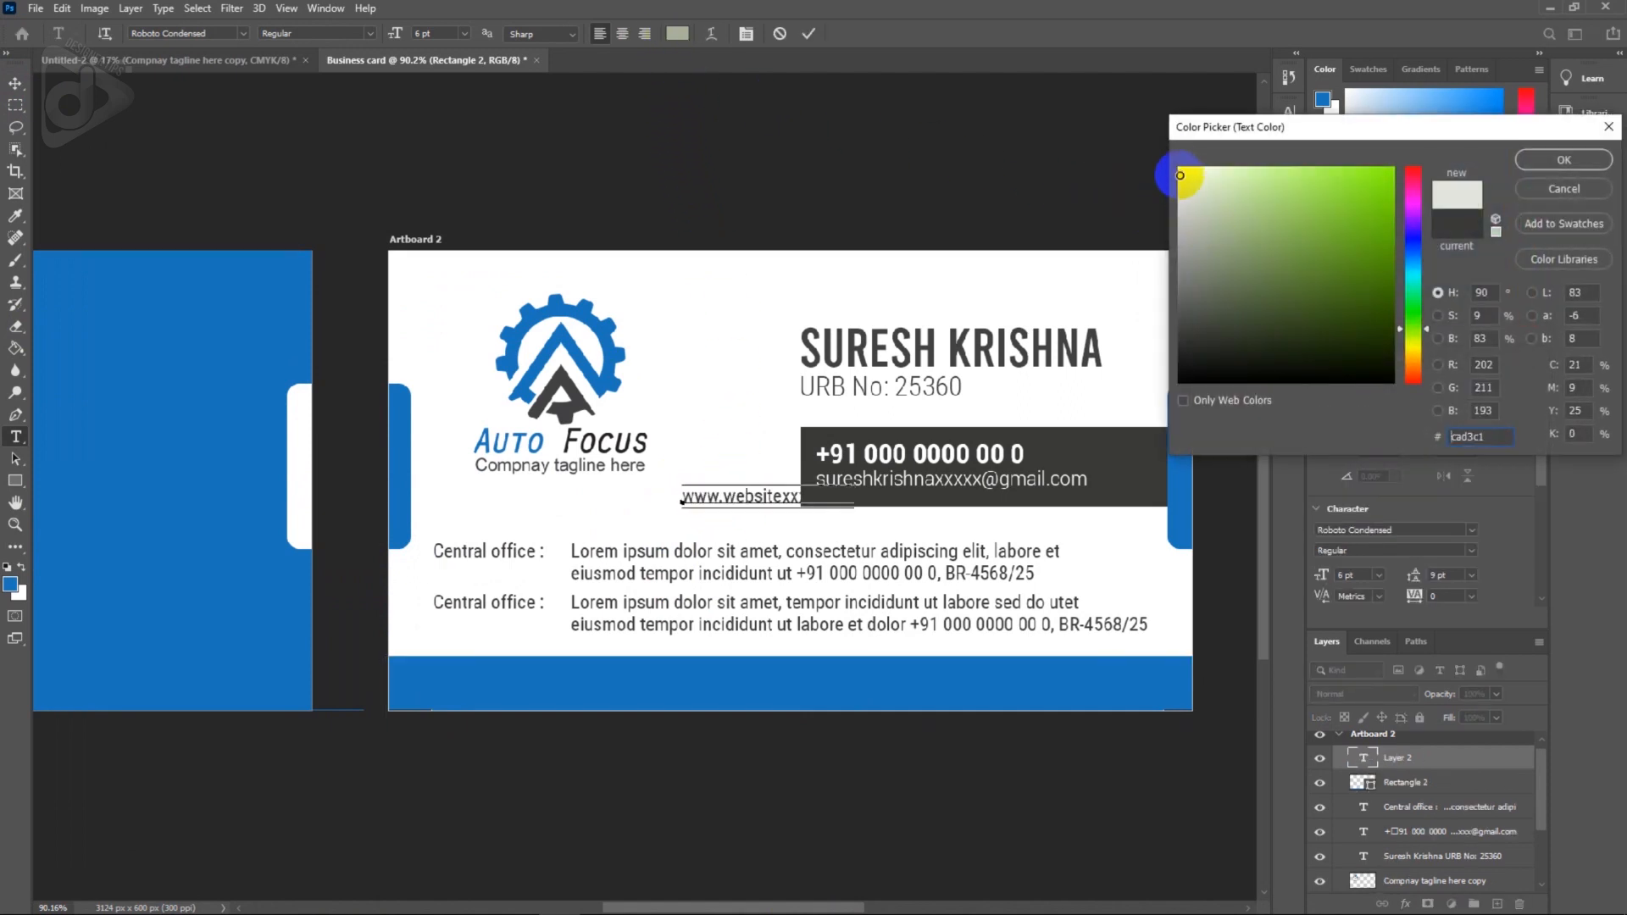
left_click(1565, 160)
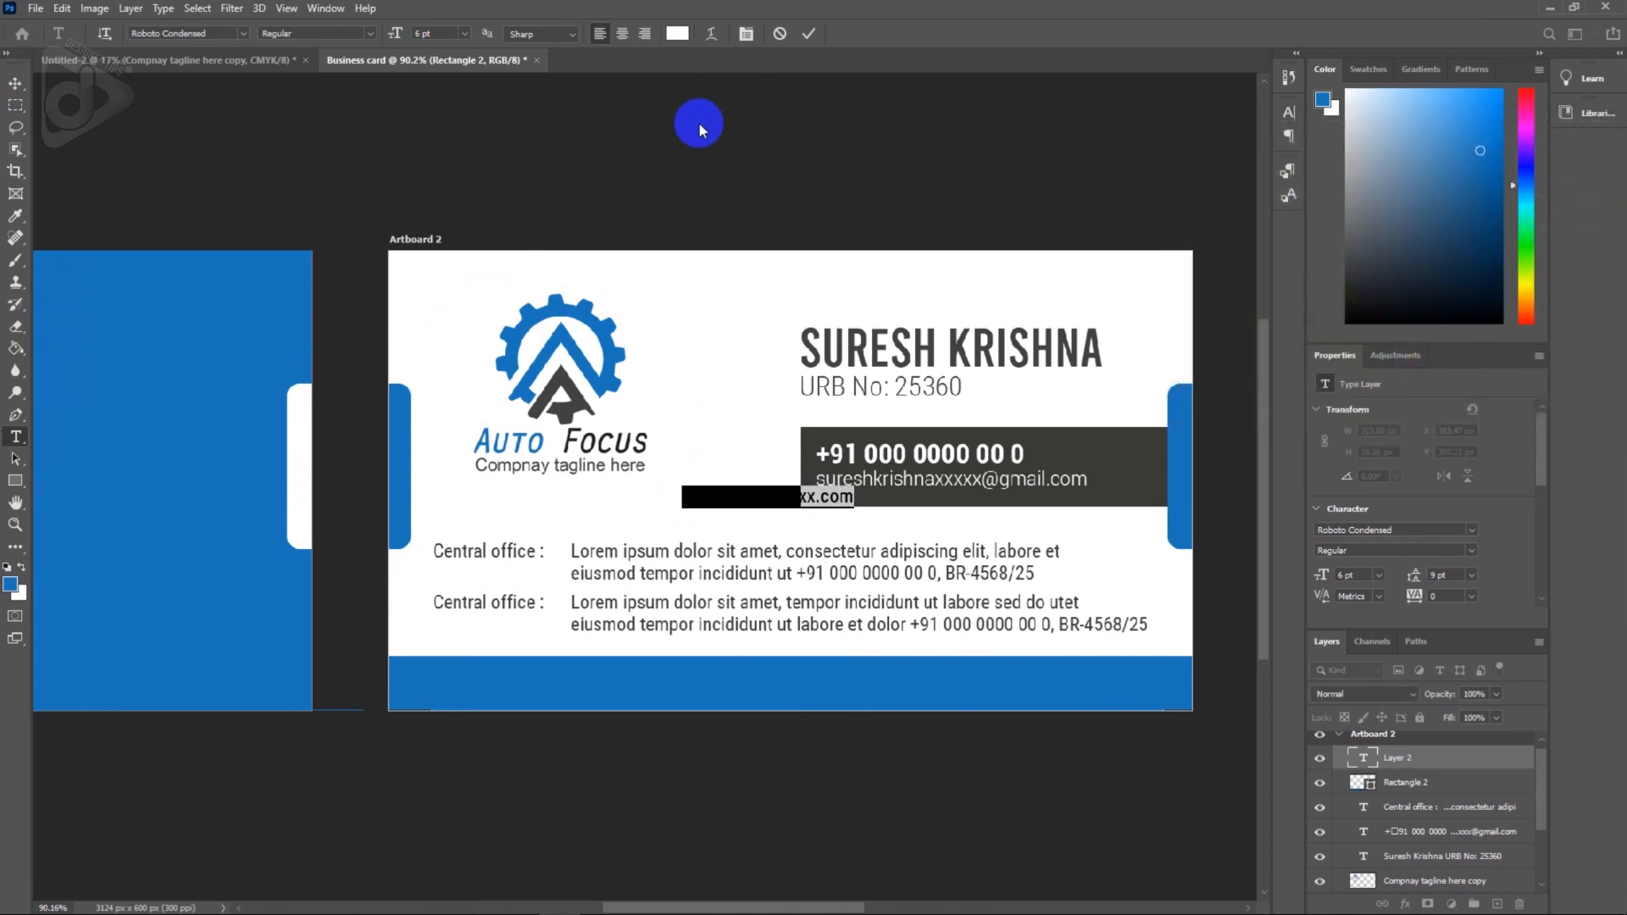
left_click(371, 34)
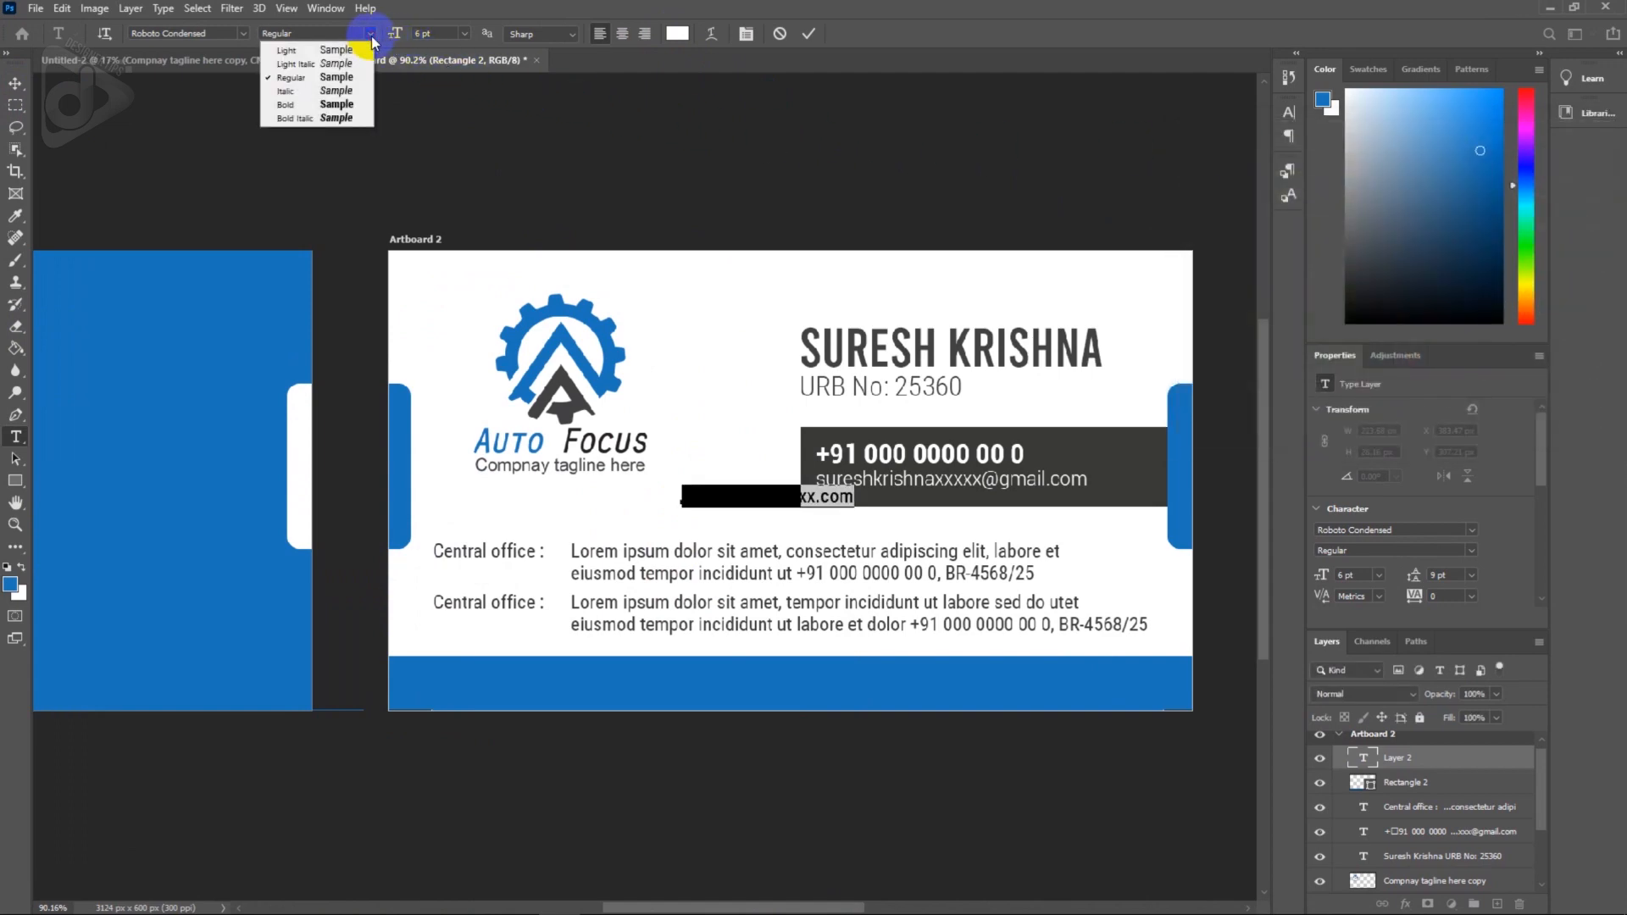
left_click(326, 51)
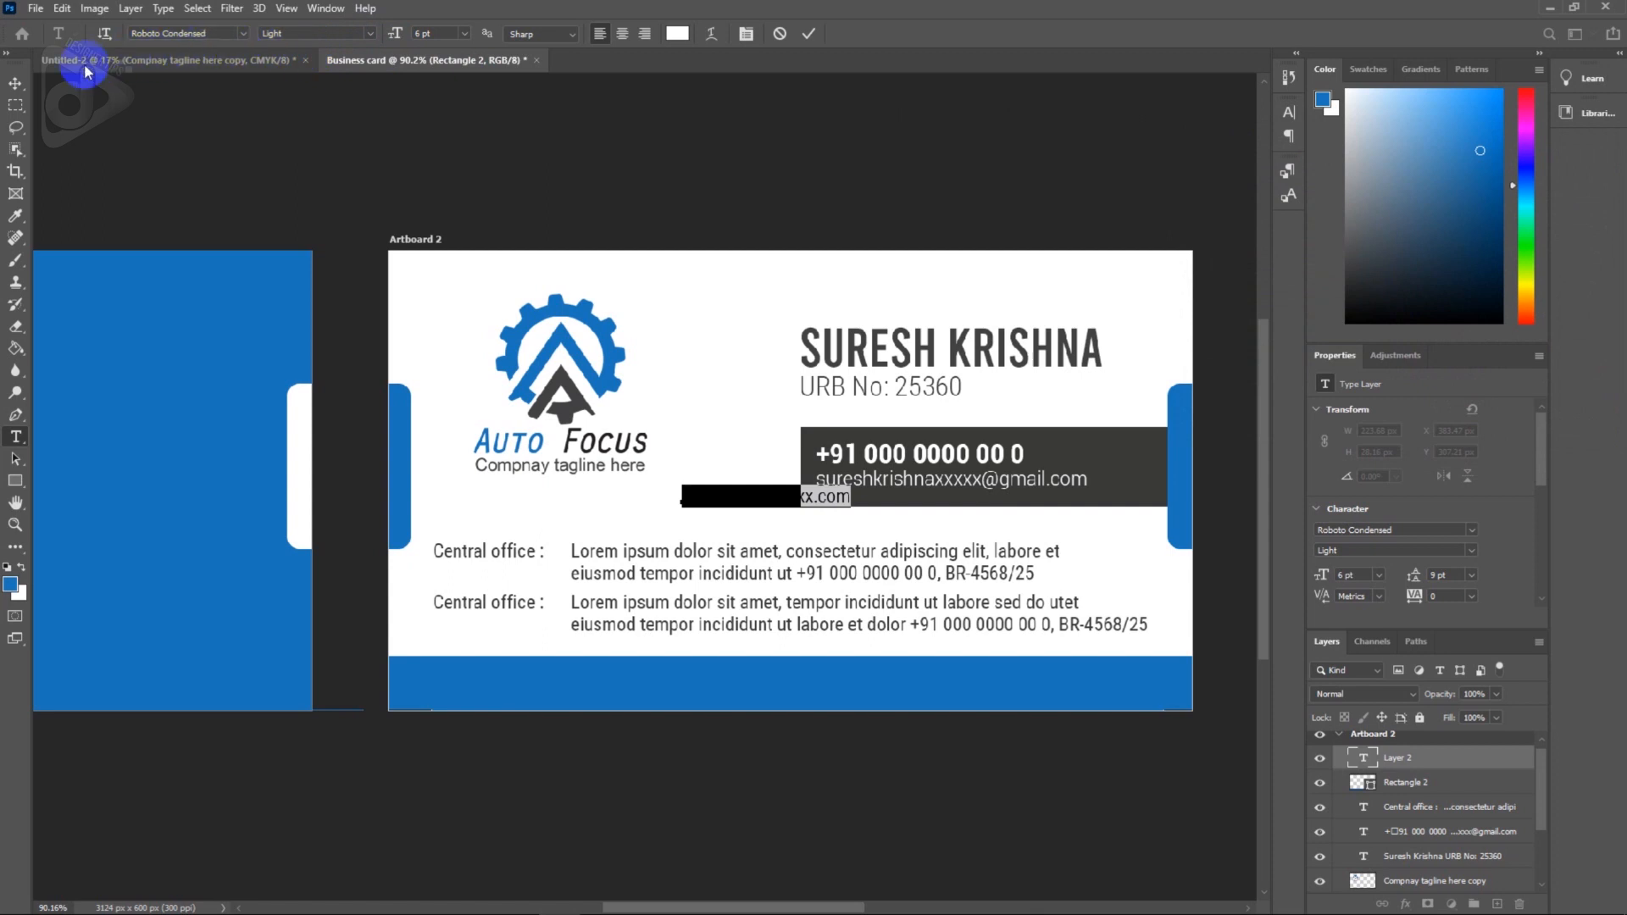
left_click(16, 83)
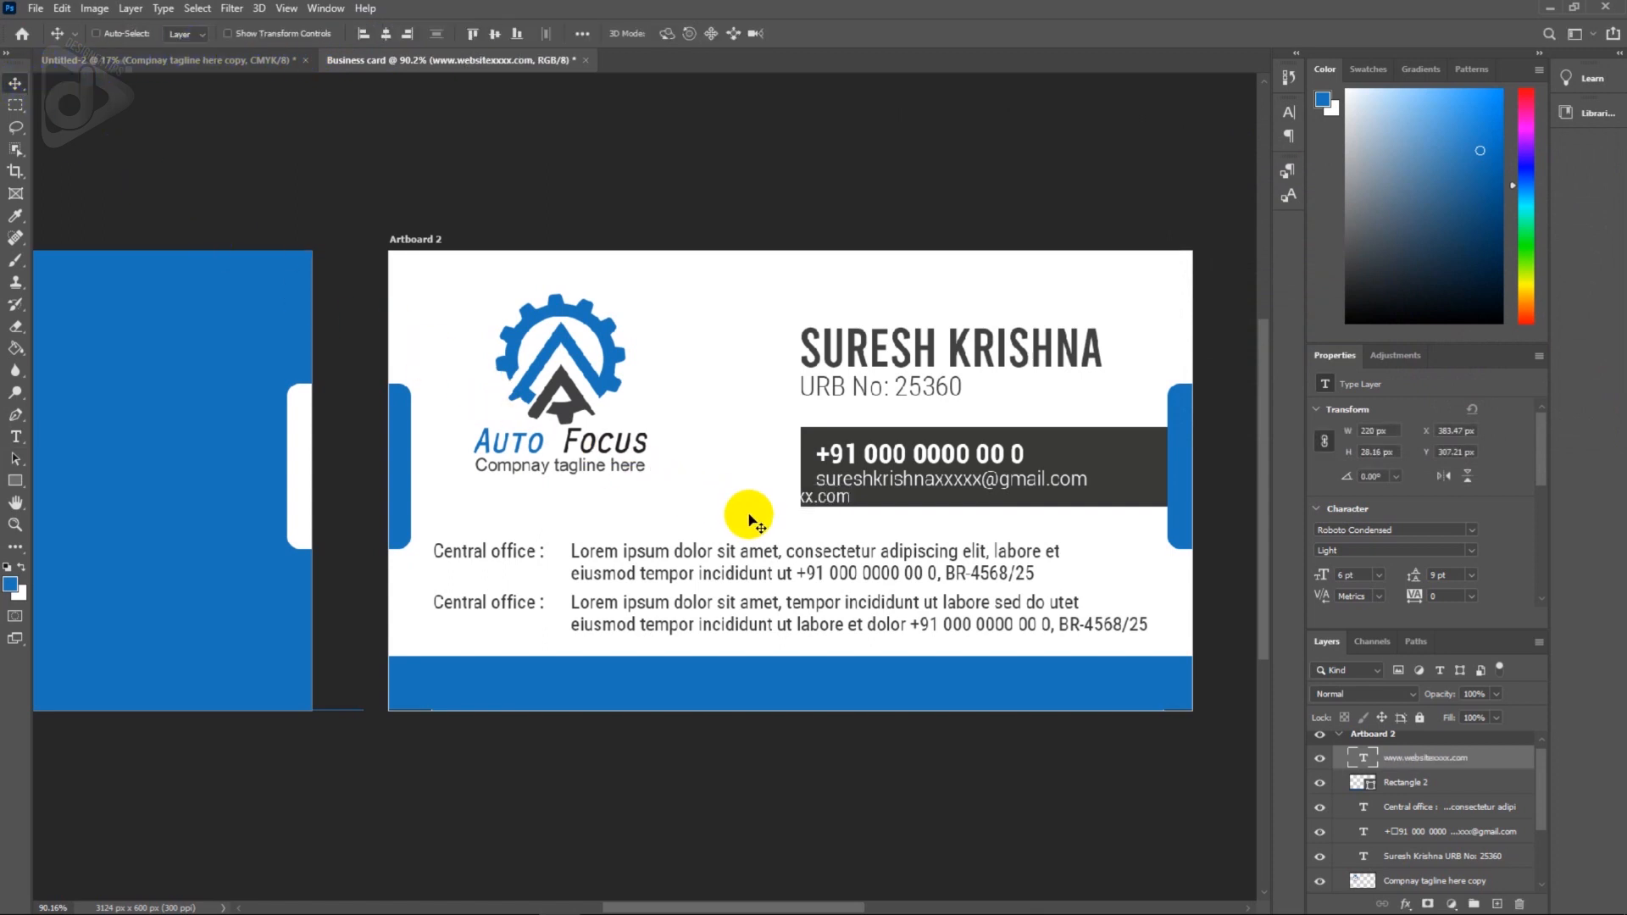
left_click_drag(745, 508, 536, 695)
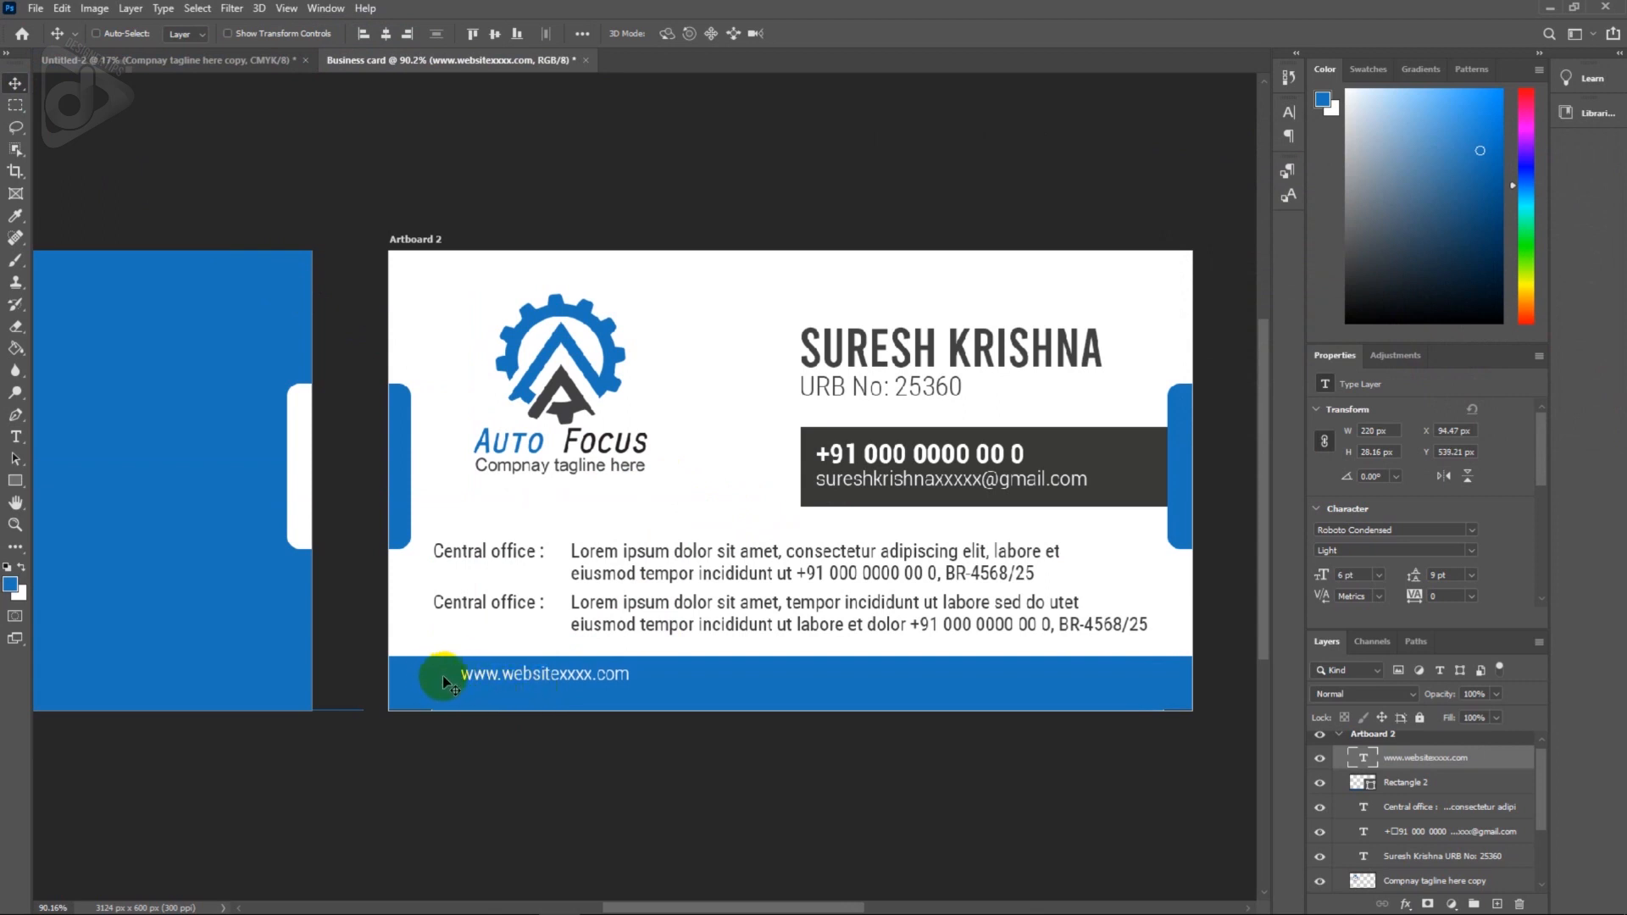
Bring the globe icon from the Untitled-2 document onto the card, scaled to about 42 × 42 px, just before the website text.
left_click(225, 61)
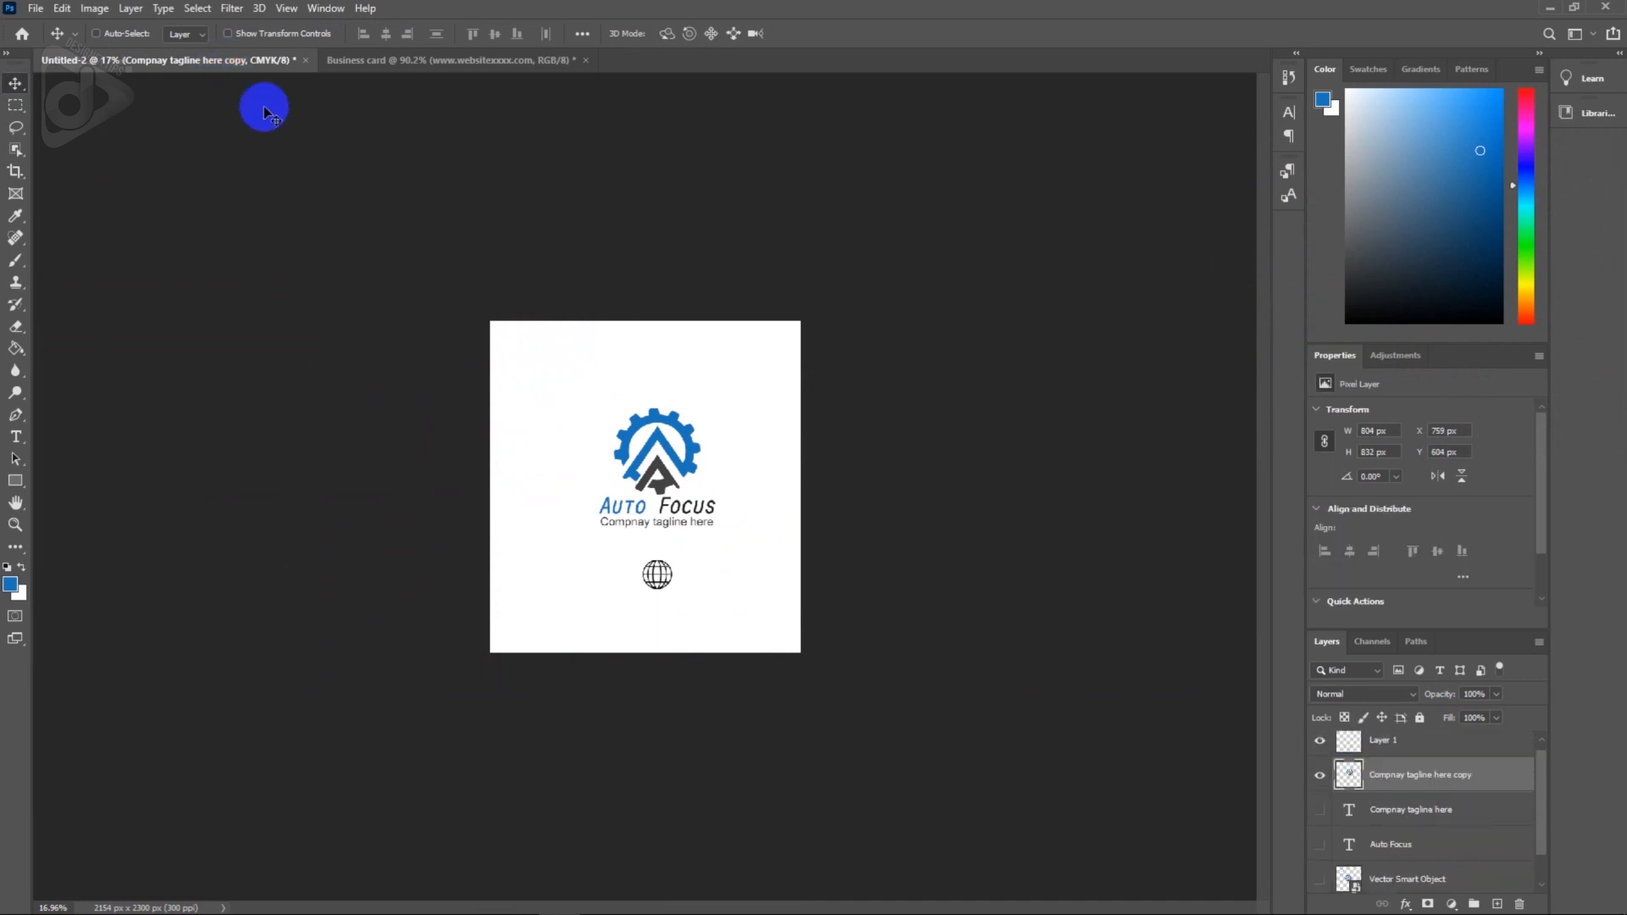
left_click(1418, 752)
left_click_drag(658, 604, 532, 628)
key("ctrl+t")
left_click_drag(615, 545, 459, 675)
key("Return")
Scale the globe icon beside the website text to about 34 × 34 px.
scroll(462, 676, "up", 4)
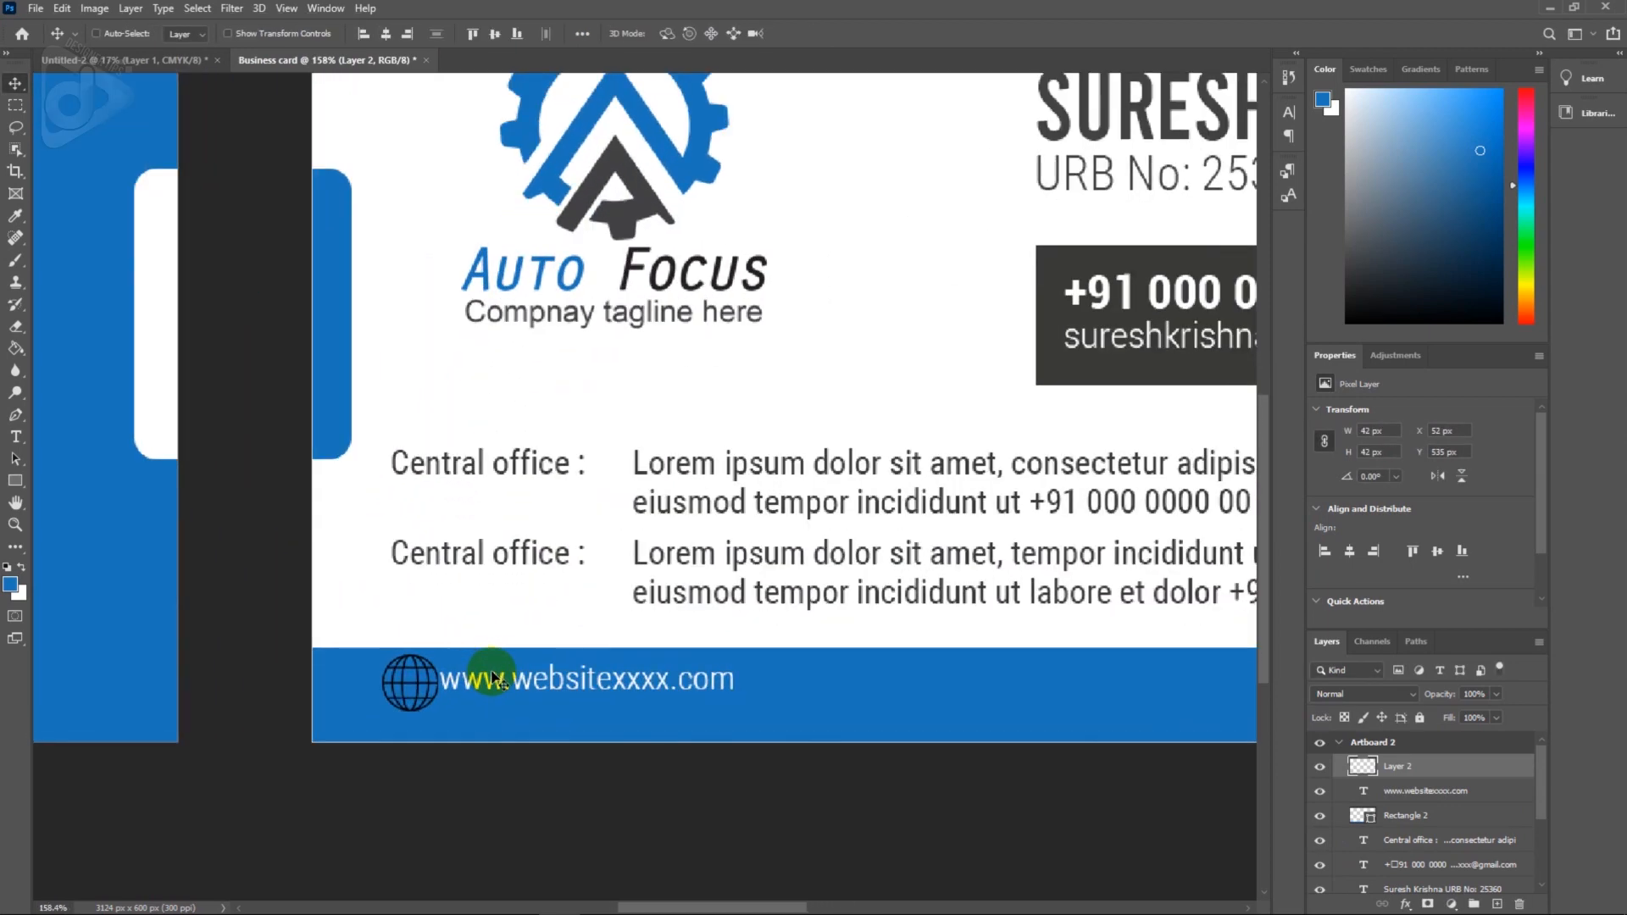
key("ctrl+t")
left_click_drag(440, 653, 434, 661)
key("Return")
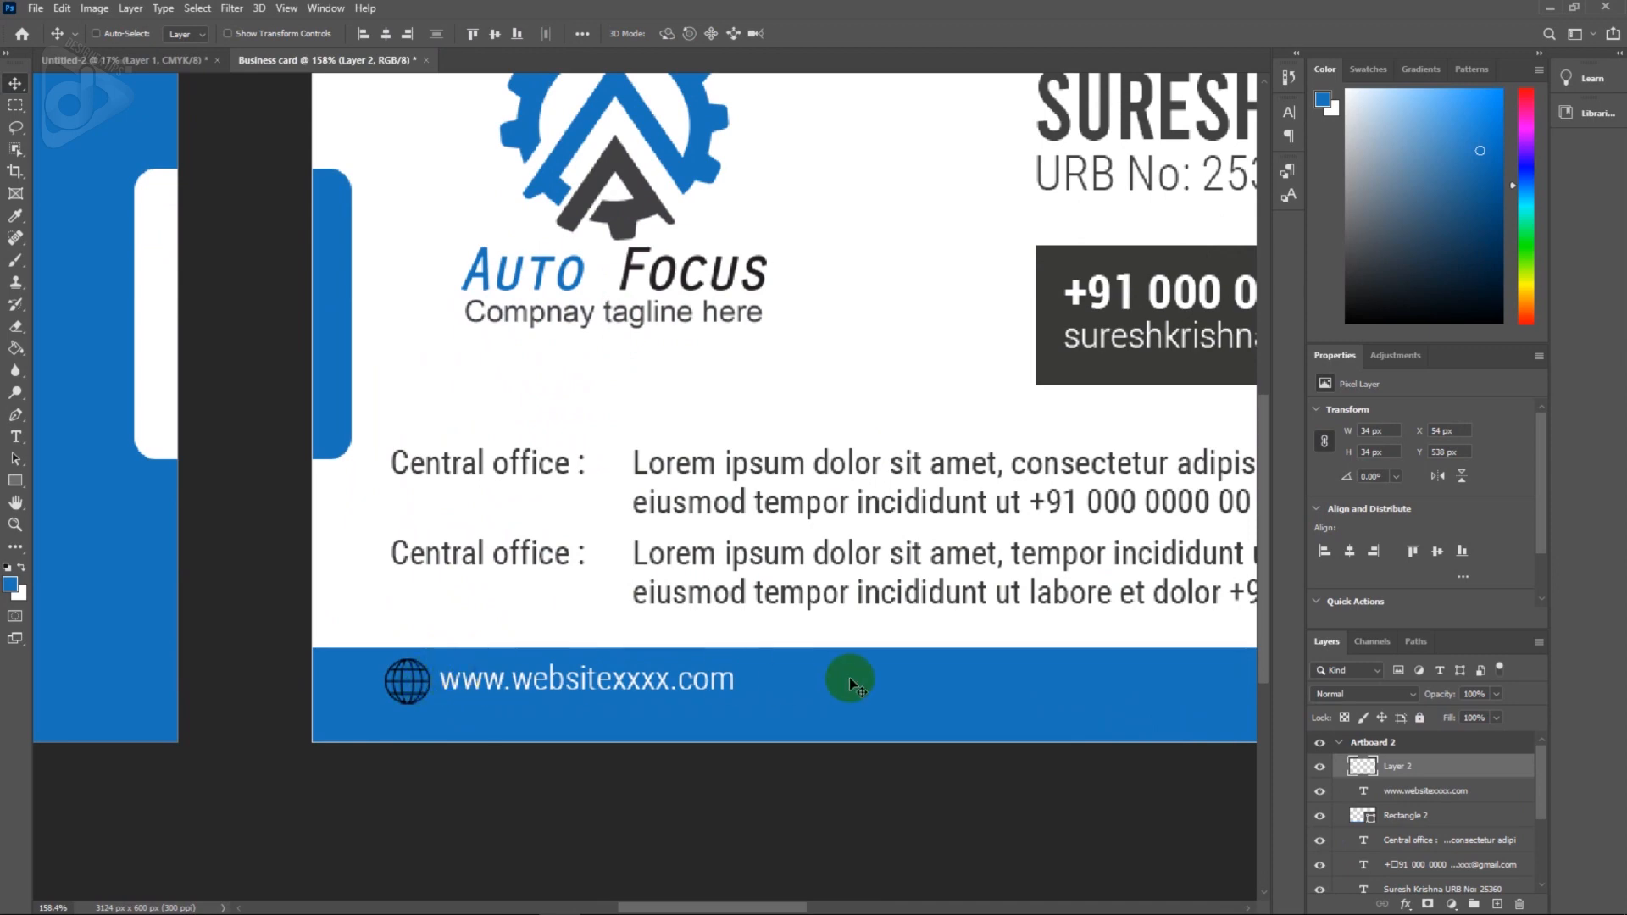
Apply a white Color Overlay to the globe icon layer.
double_click(1478, 767)
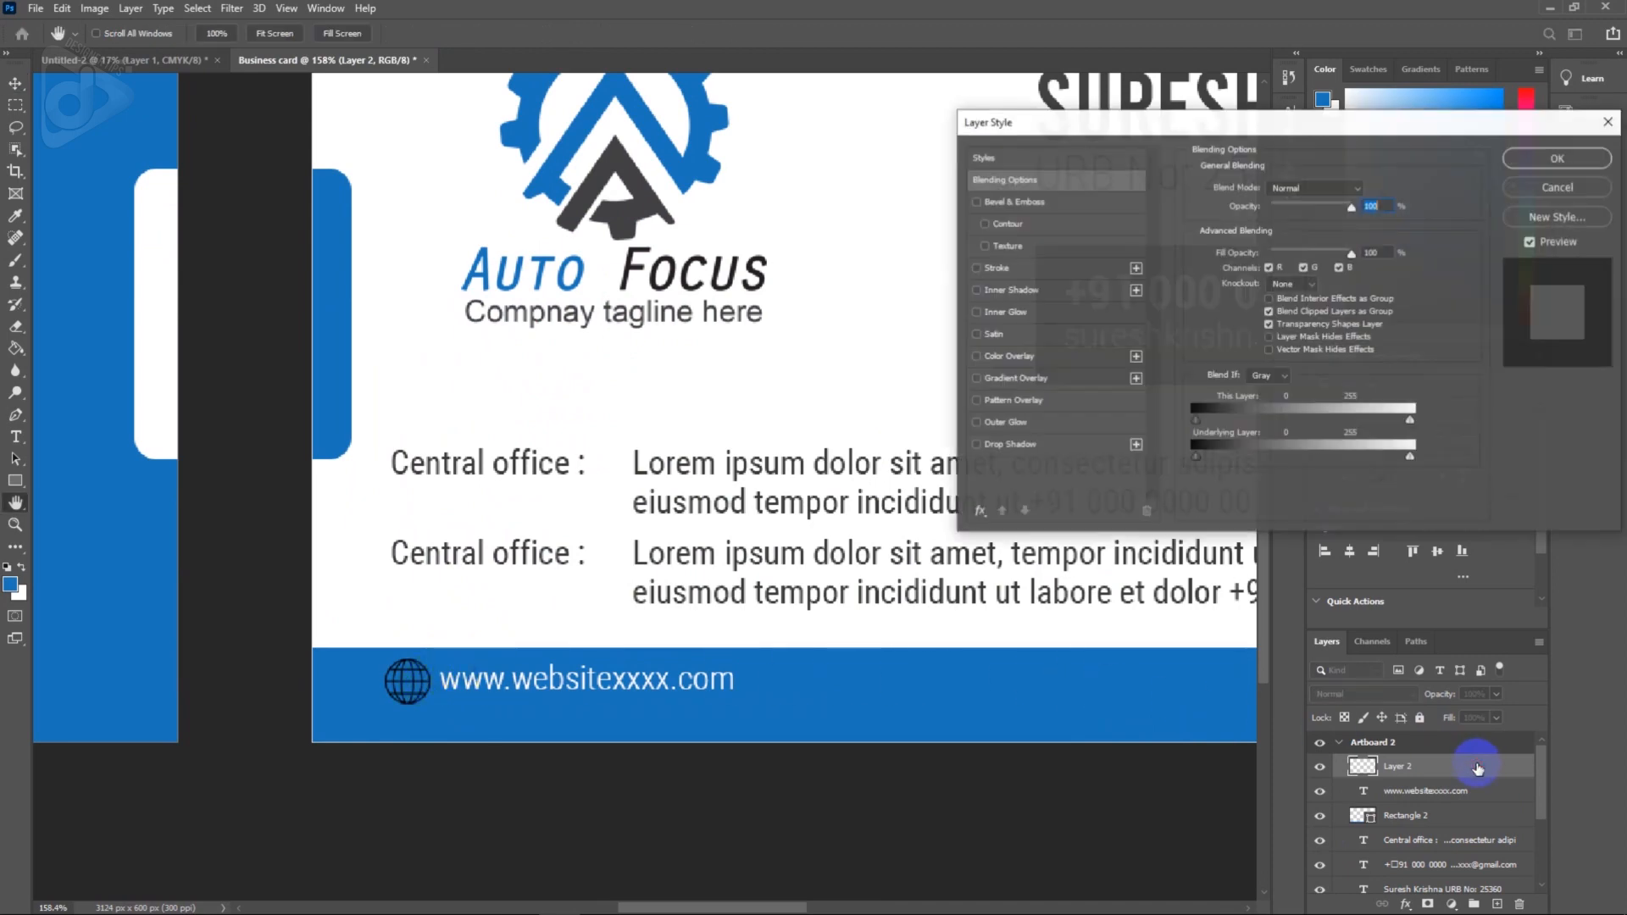
left_click(1026, 357)
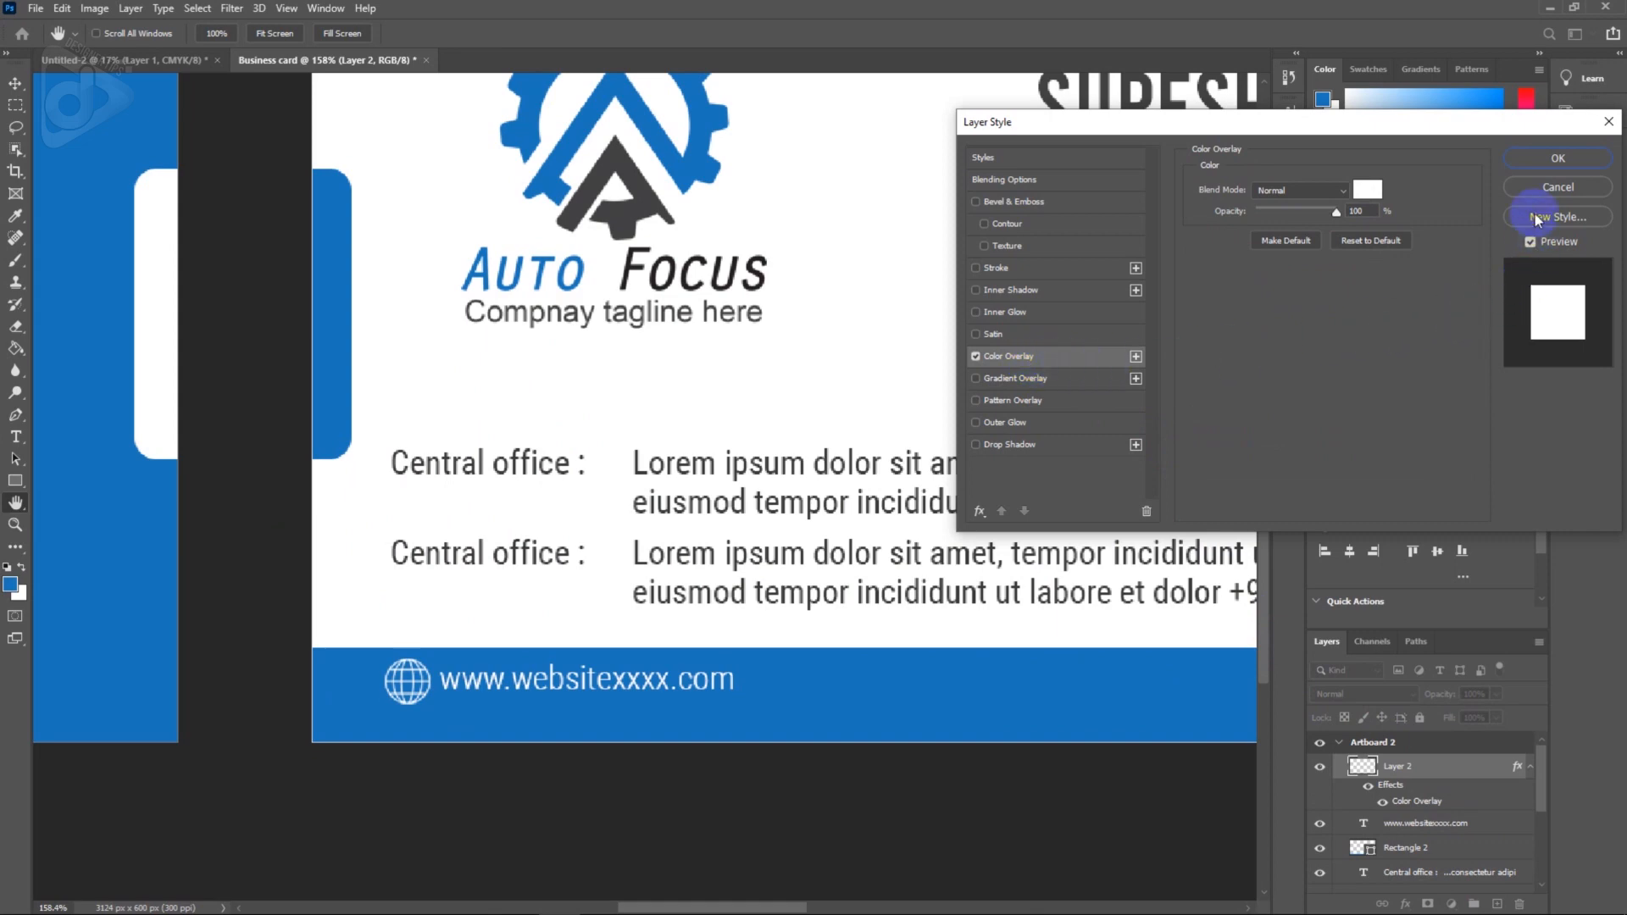
left_click(1531, 162)
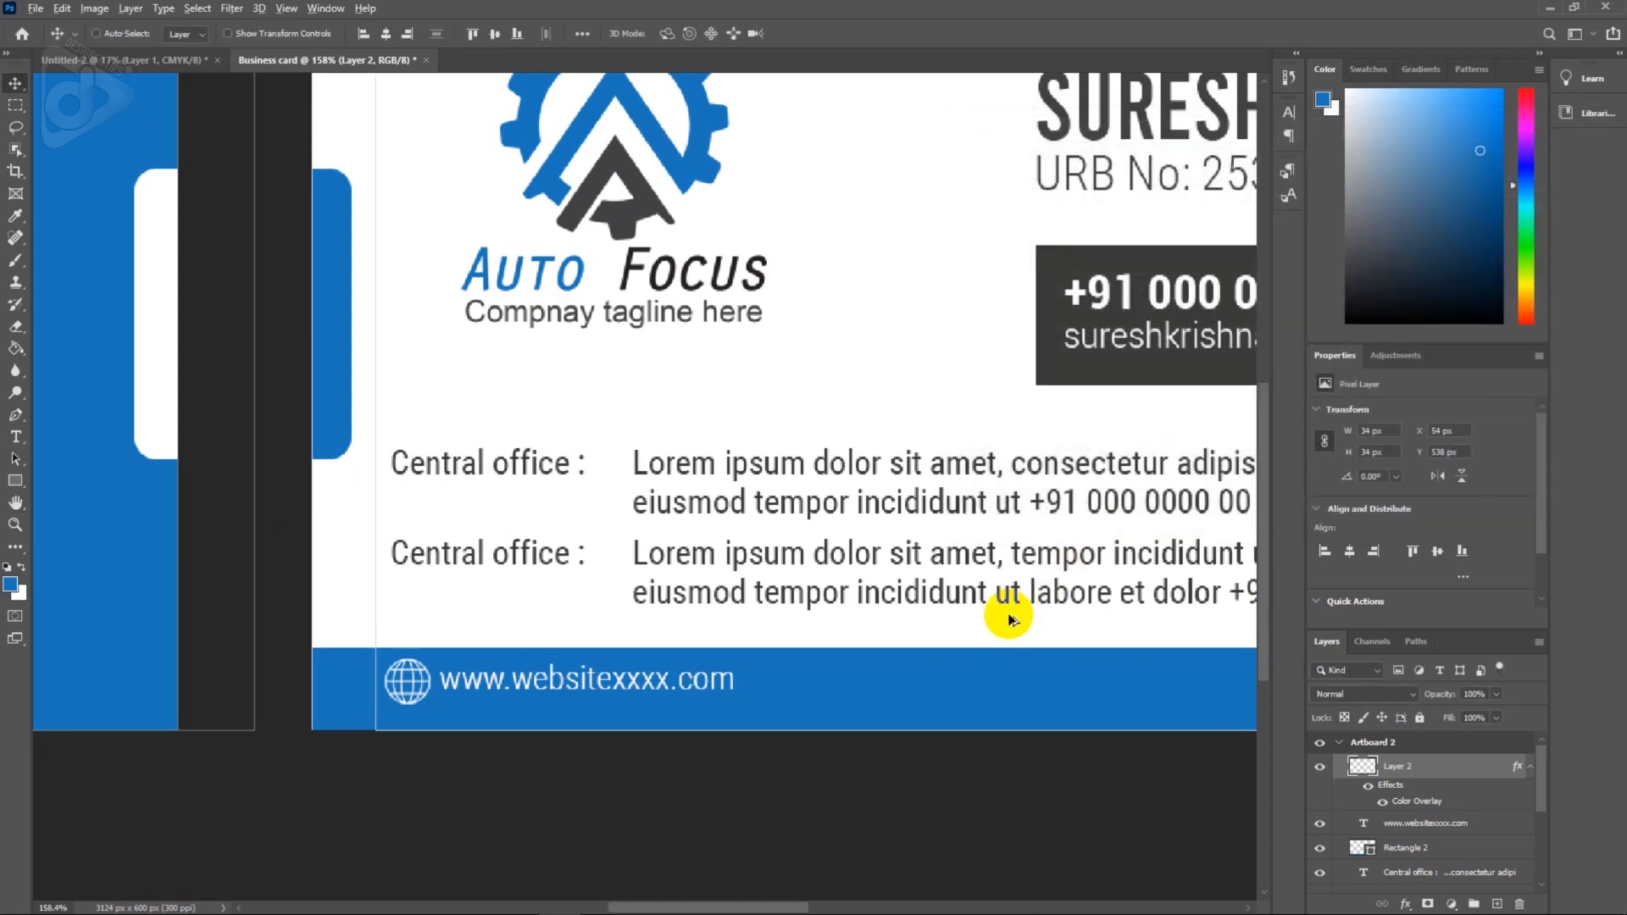
Duplicate the globe icon and website text twice along the blue bar, one pair near the middle and one near the right end.
left_click_drag(1065, 645, 758, 627)
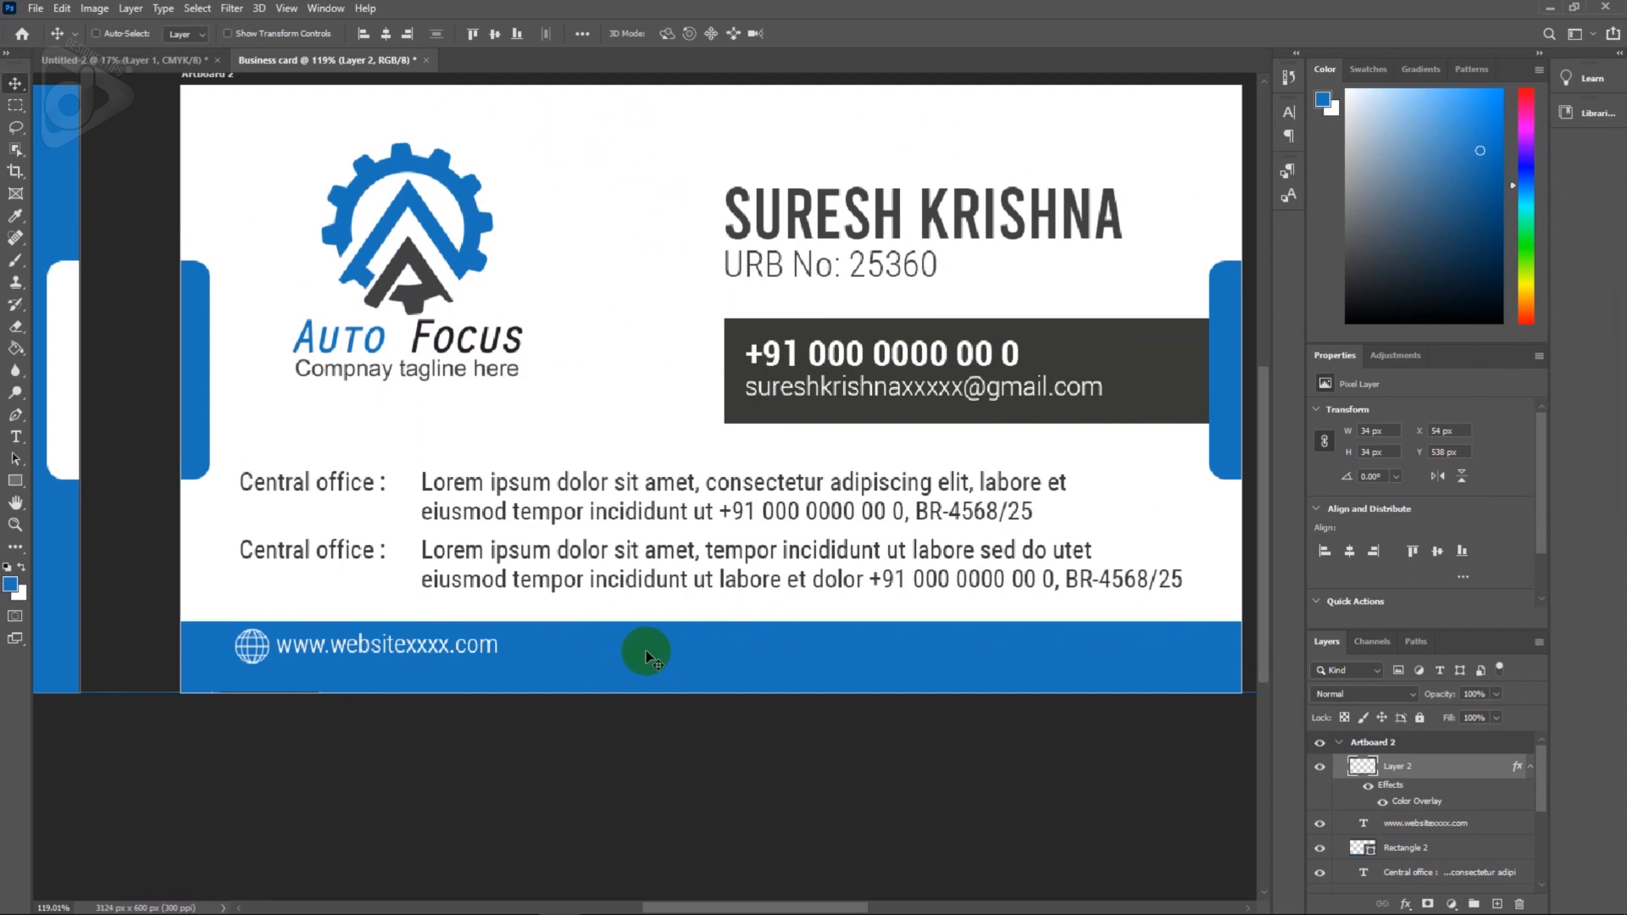
left_click(443, 649)
left_click_drag(450, 651, 1032, 666)
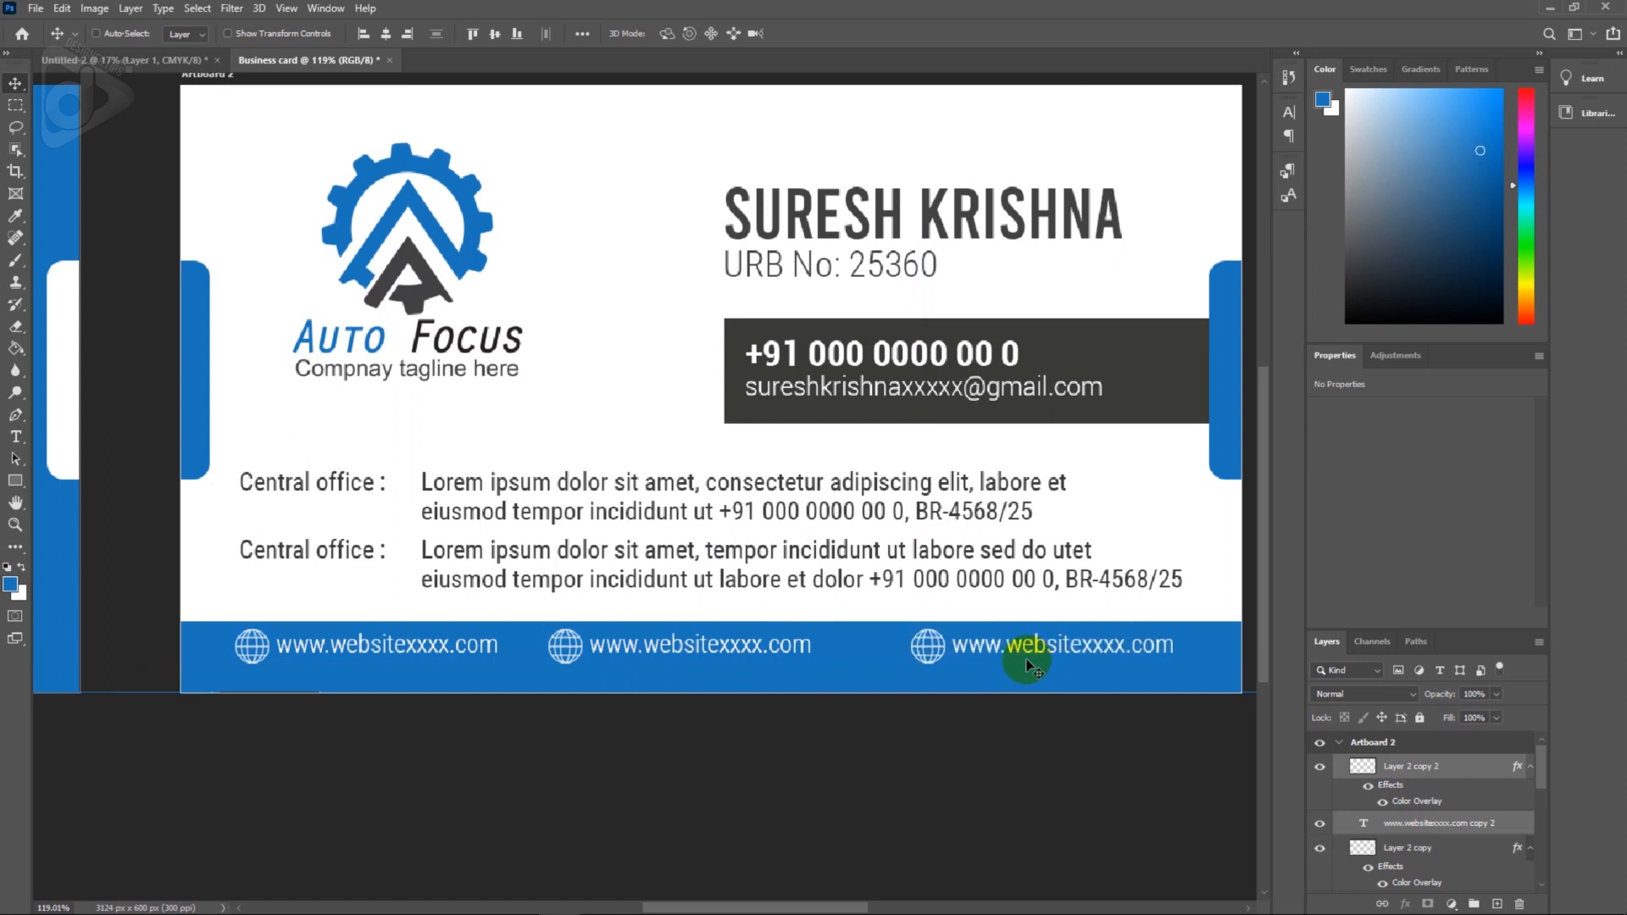
Shift the middle globe icon and website text slightly right to even out the spacing between the three pairs.
scroll(1393, 805, "down", 1)
left_click(1410, 804)
left_click(1415, 861, "ctrl")
left_click_drag(926, 720, 914, 719)
key("Right")
key("Right")
key("Right")
key("Right")
key("Right")
key("Right")
key("Right")
key("Right")
key("Right")
key("Right")
key("Right")
key("Right")
key("Right")
key("Right")
key("Right")
key("Right")
key("Right")
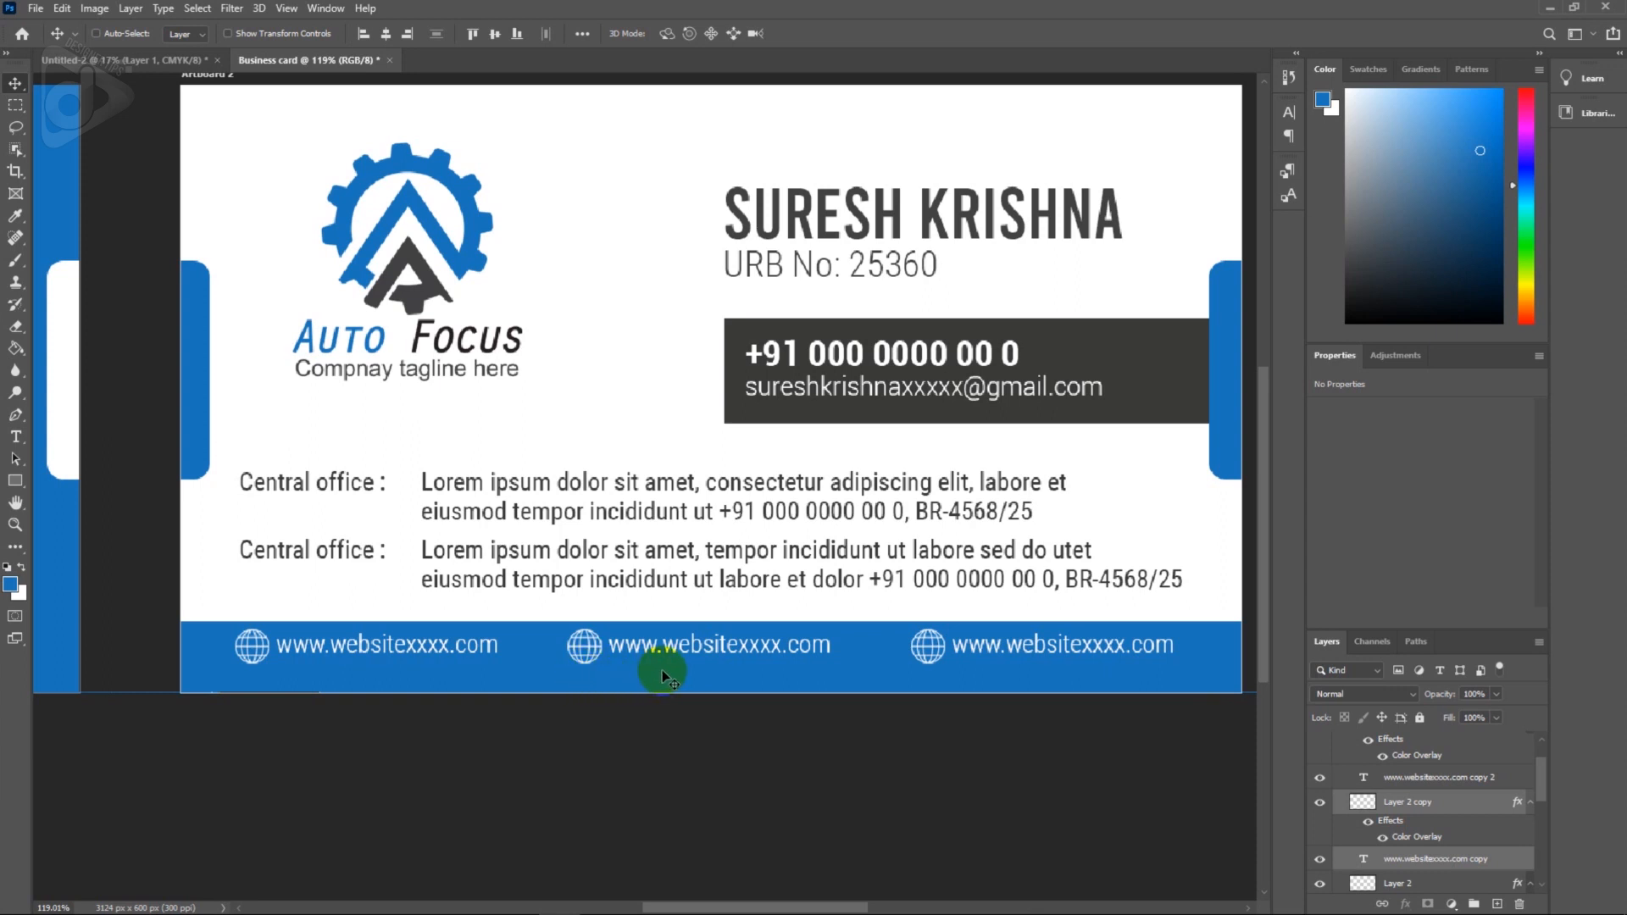
Open the Export As settings for both artboards and set the file format of Artboard 1 to JPG.
scroll(664, 670, "down", 4)
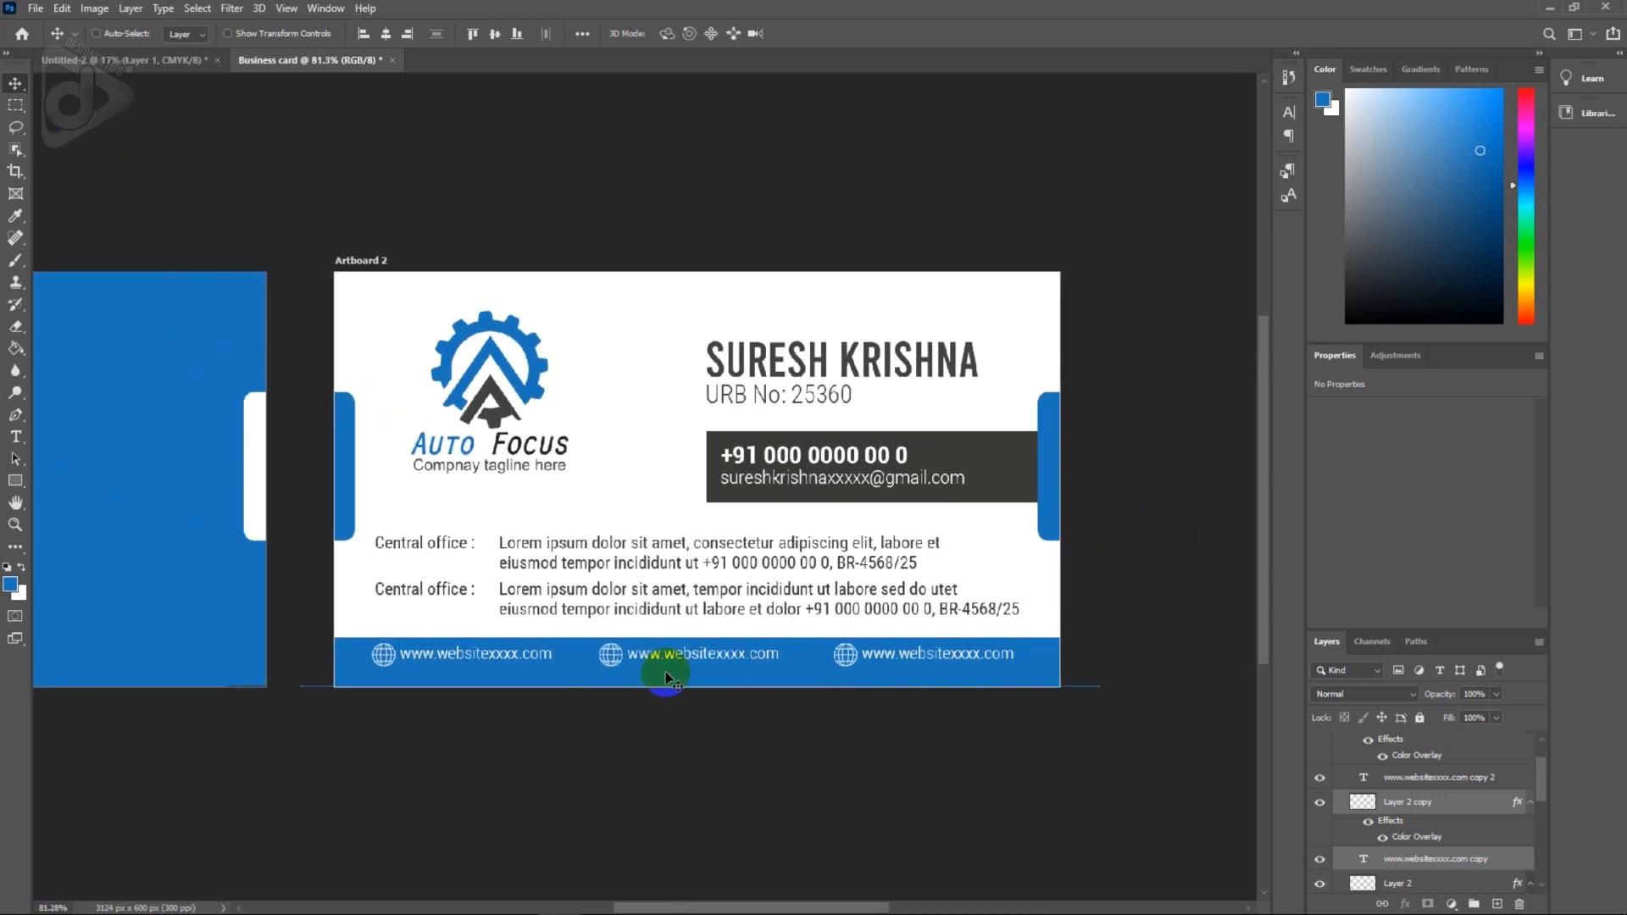
scroll(793, 718, "down", 4)
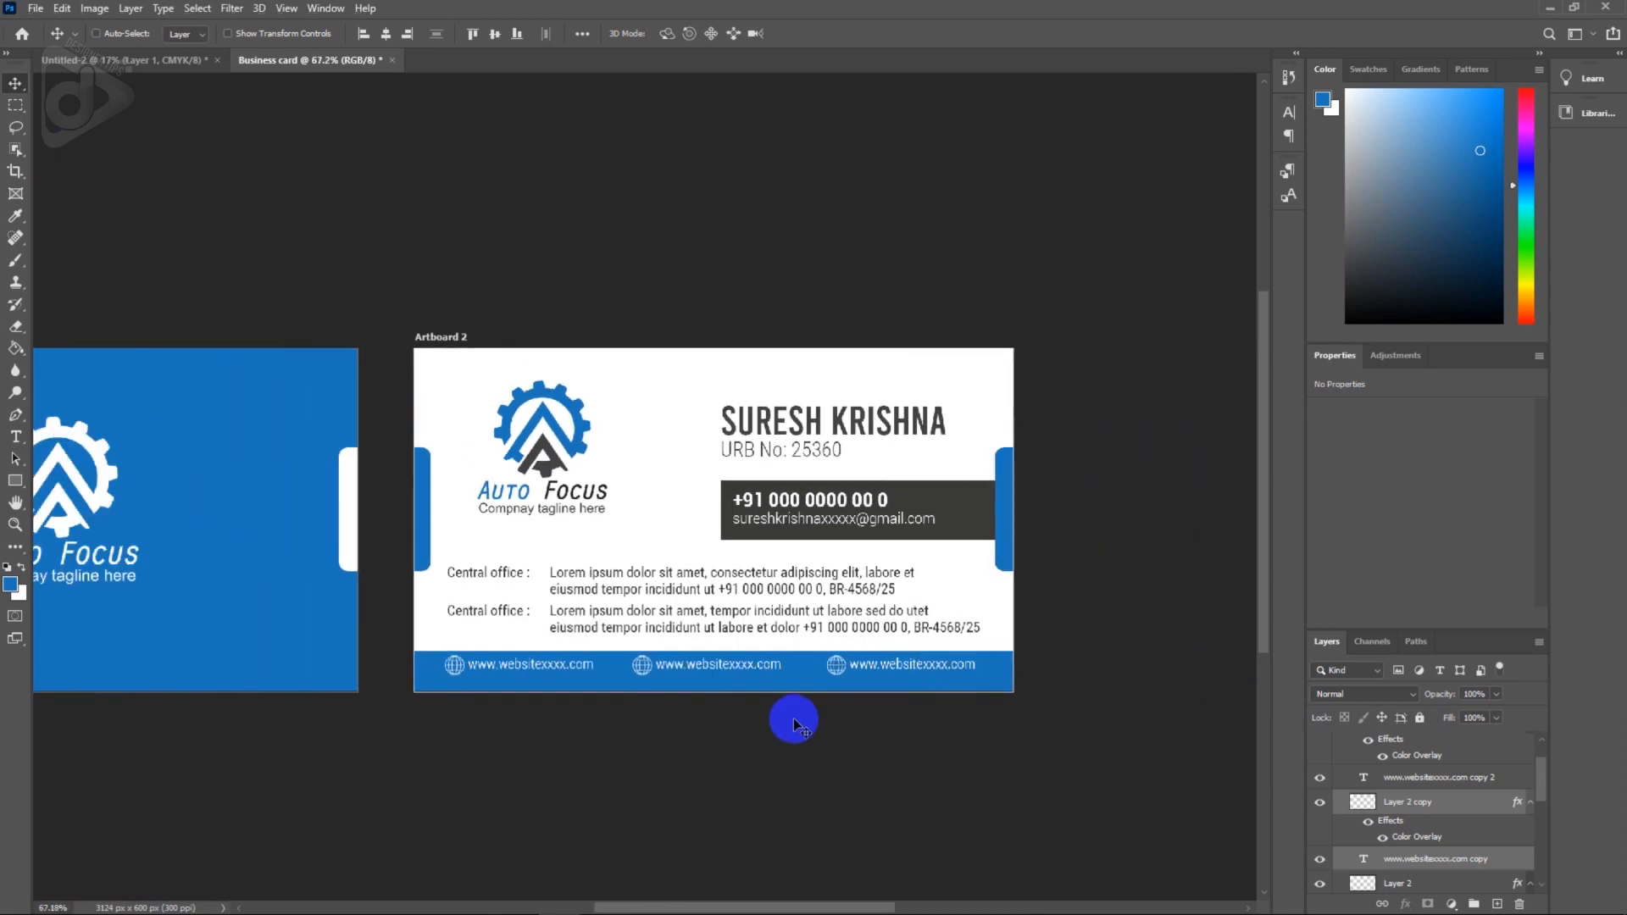
left_click_drag(795, 721, 914, 717)
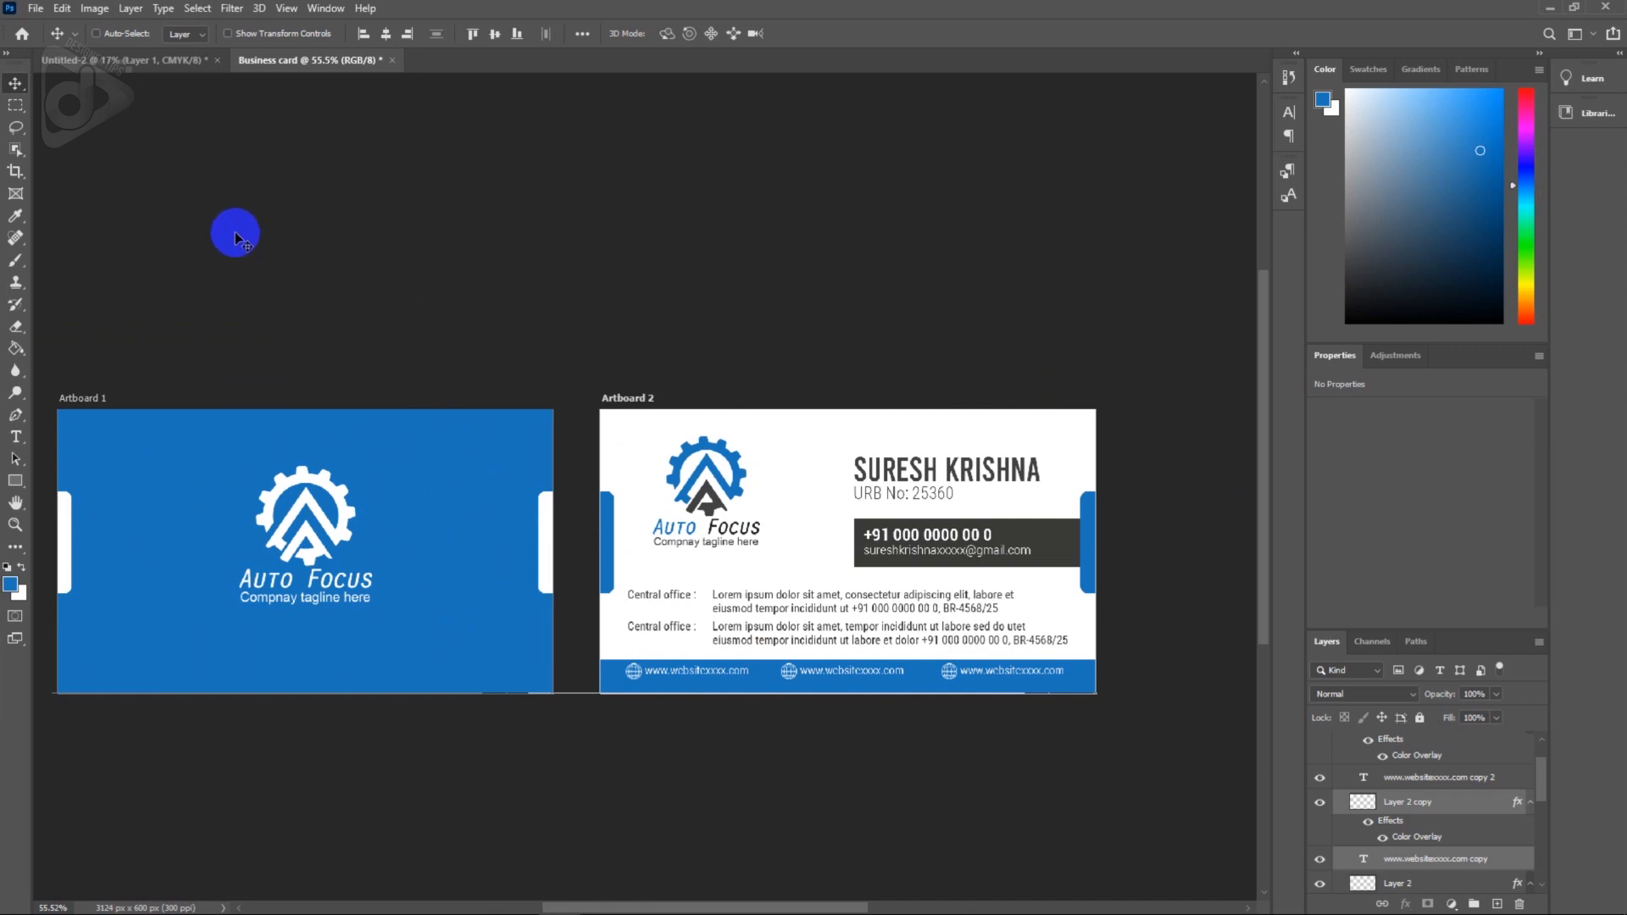
left_click(36, 10)
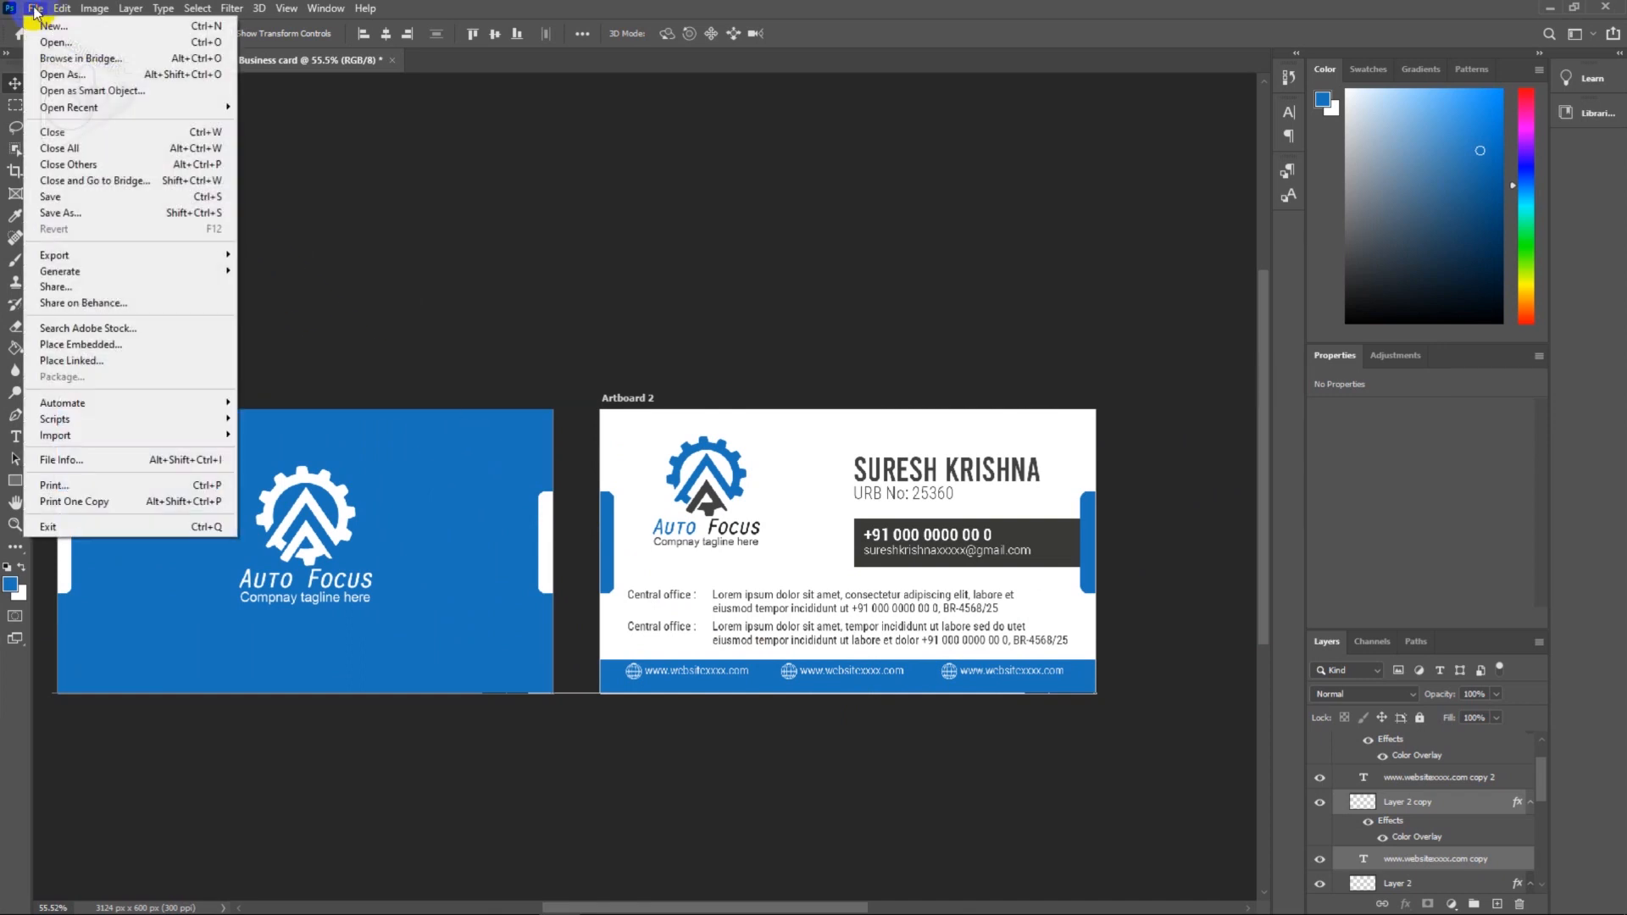
mouse_move(57, 258)
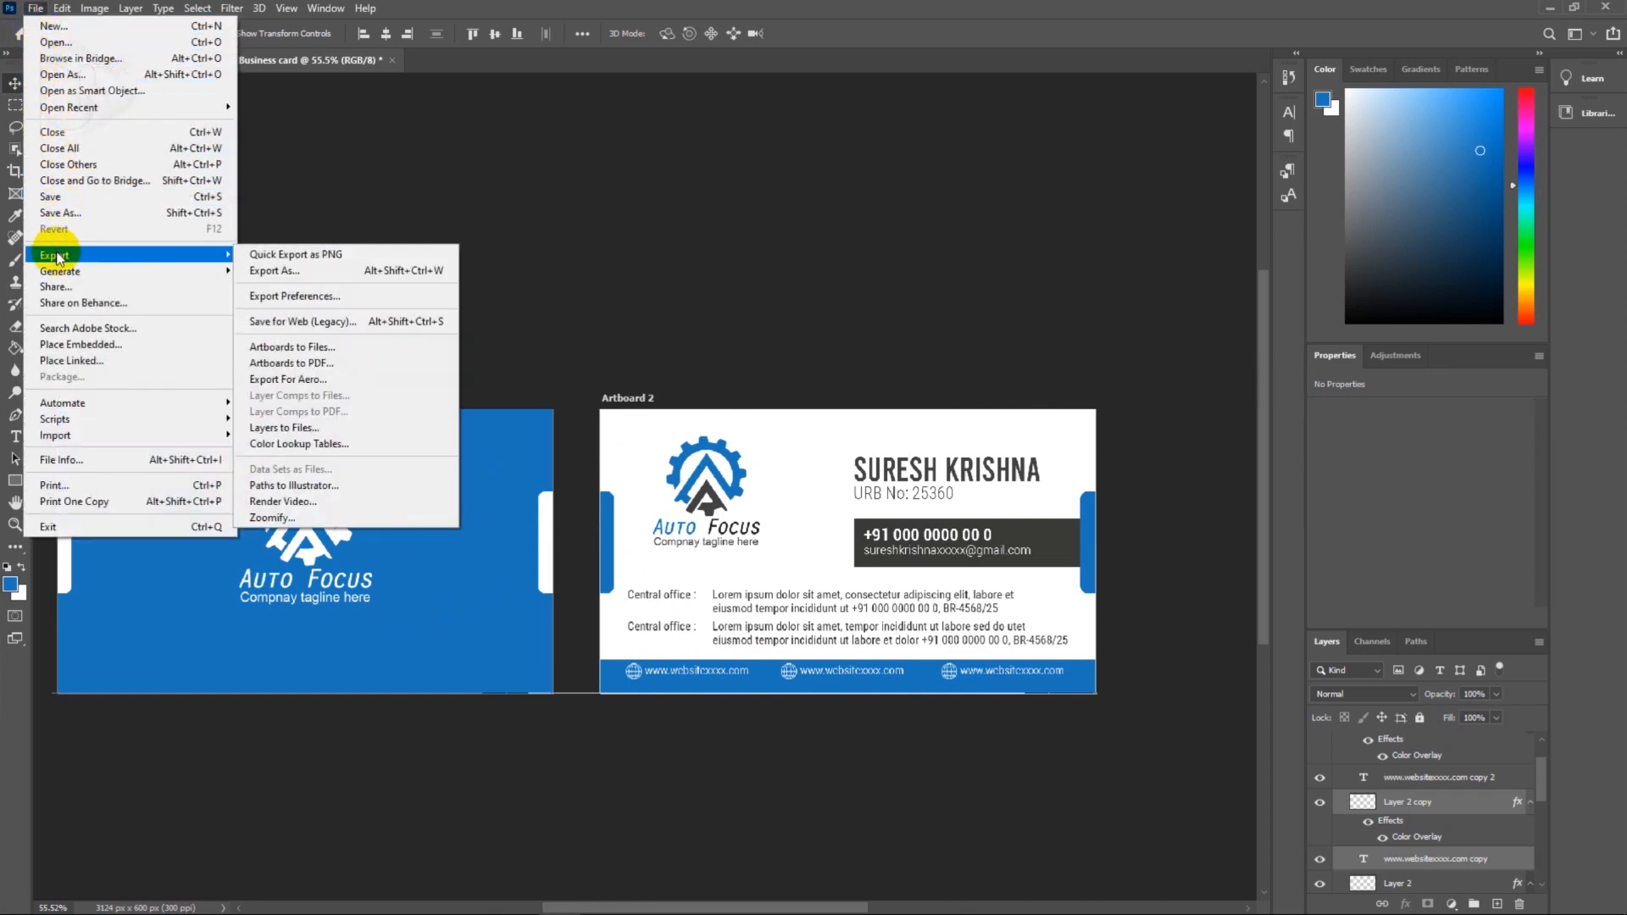
left_click(269, 271)
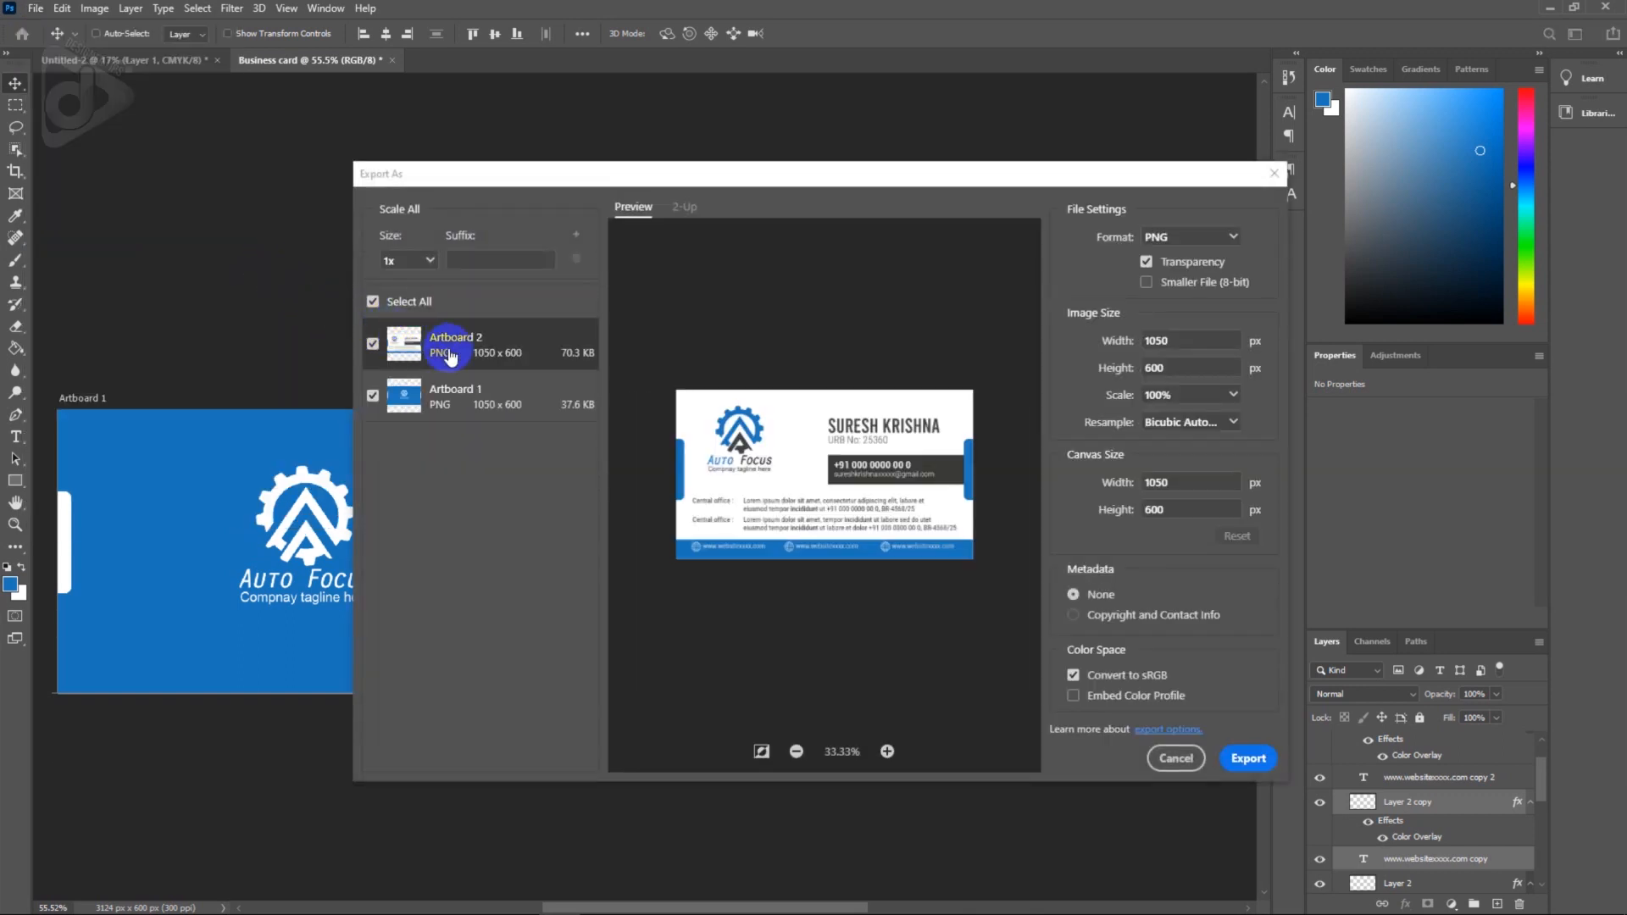
left_click(456, 394)
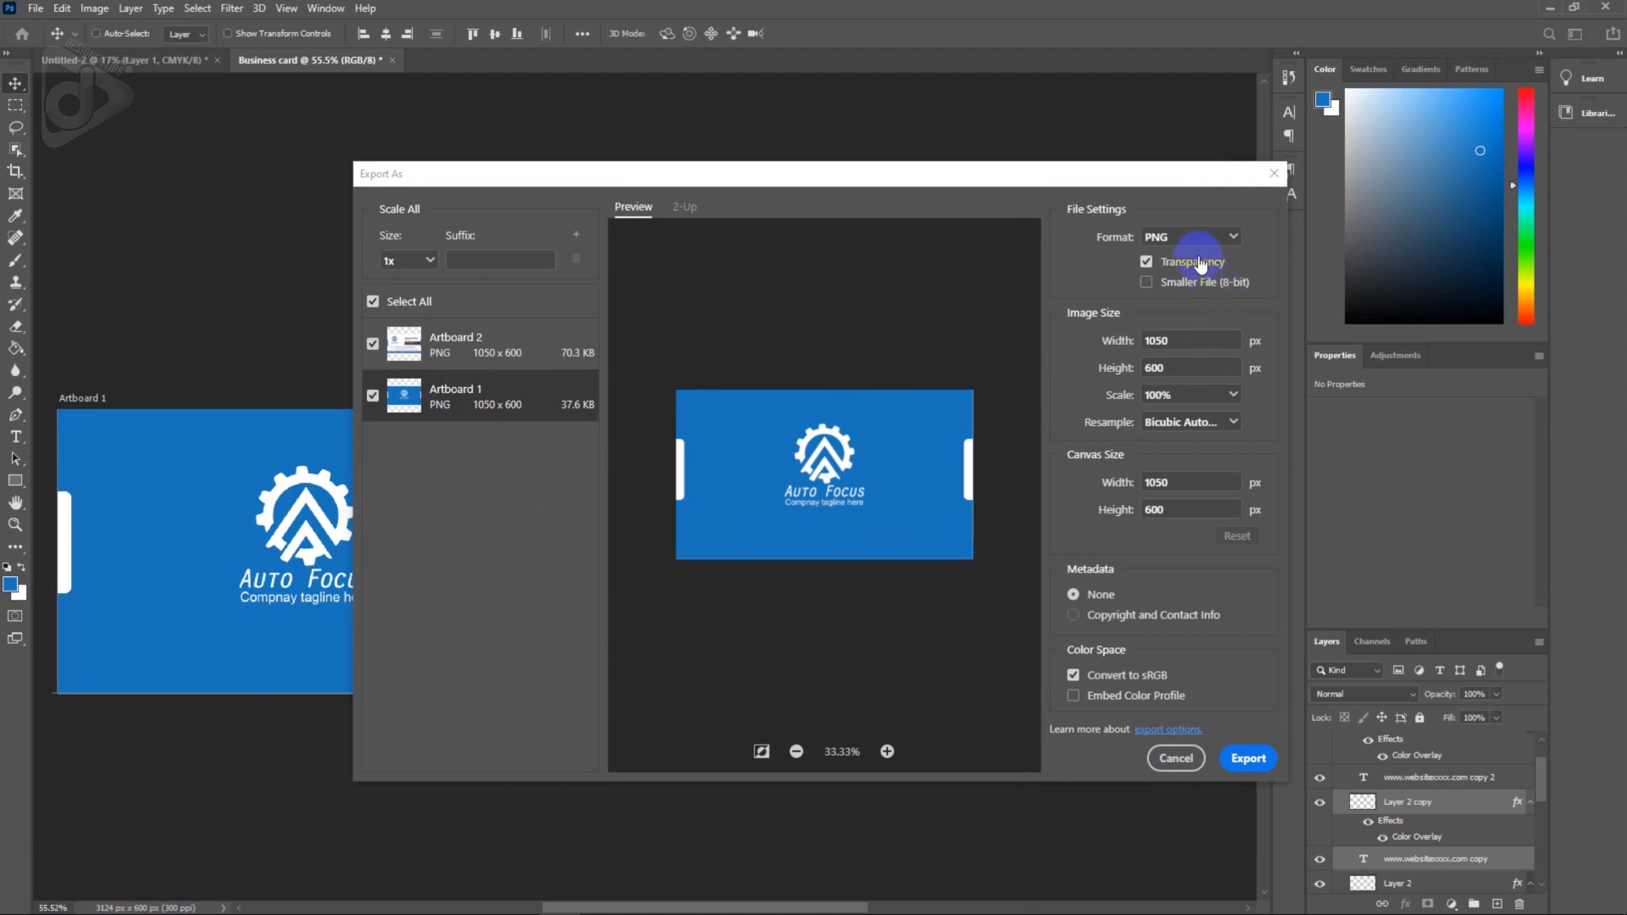
left_click(1195, 238)
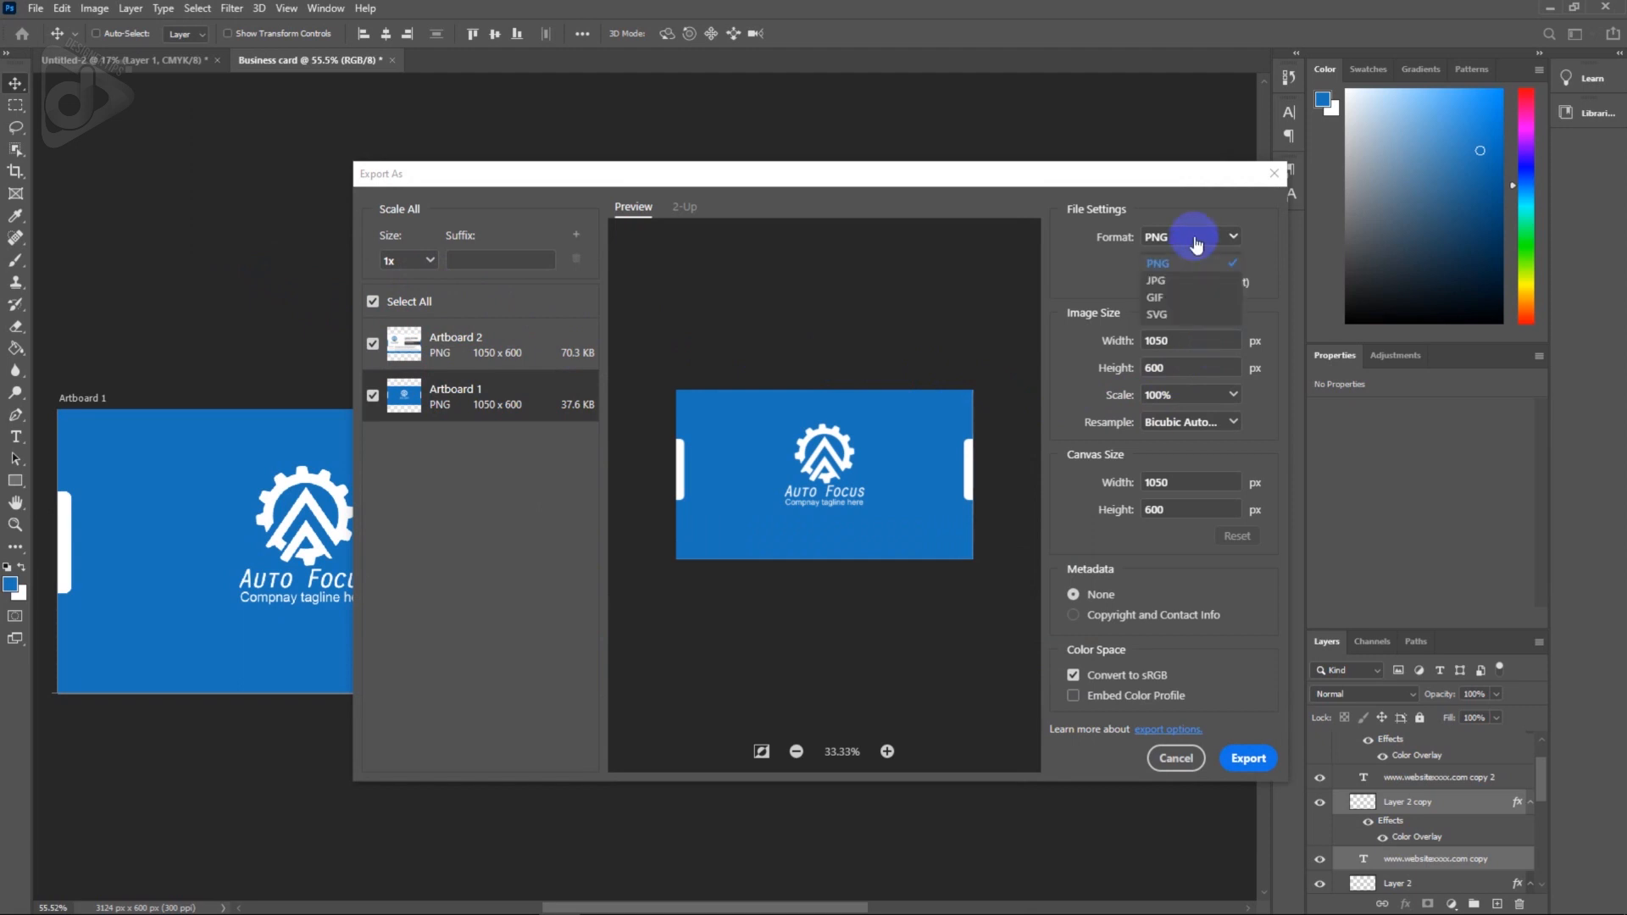
left_click(1174, 280)
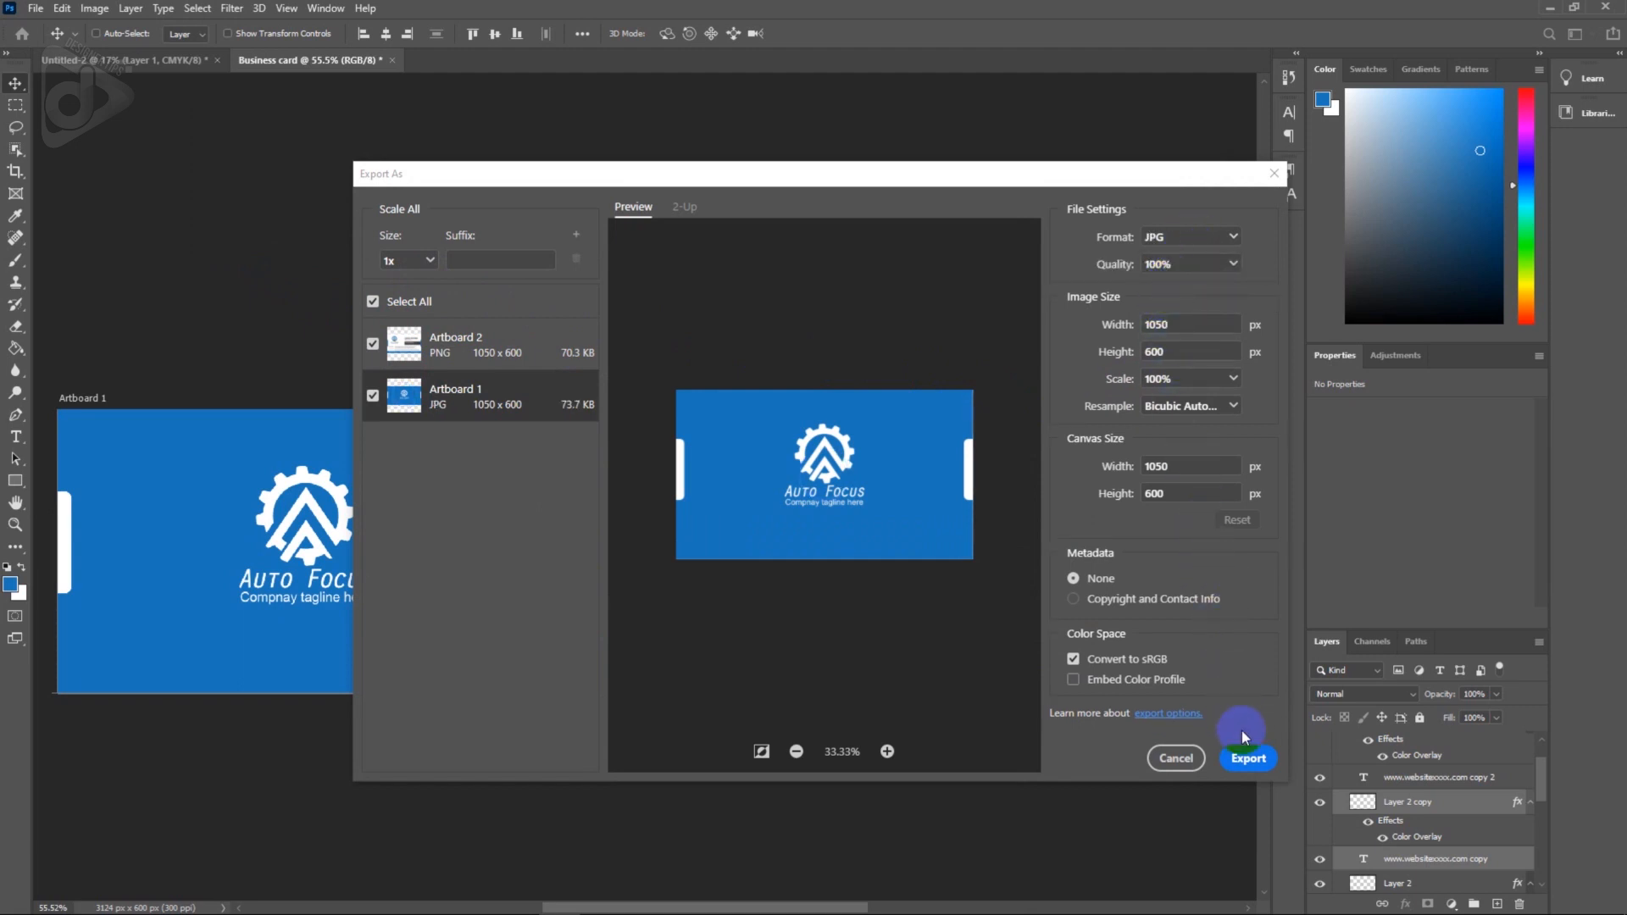
Export both artboards to the Tutorial 138 folder.
left_click(1246, 757)
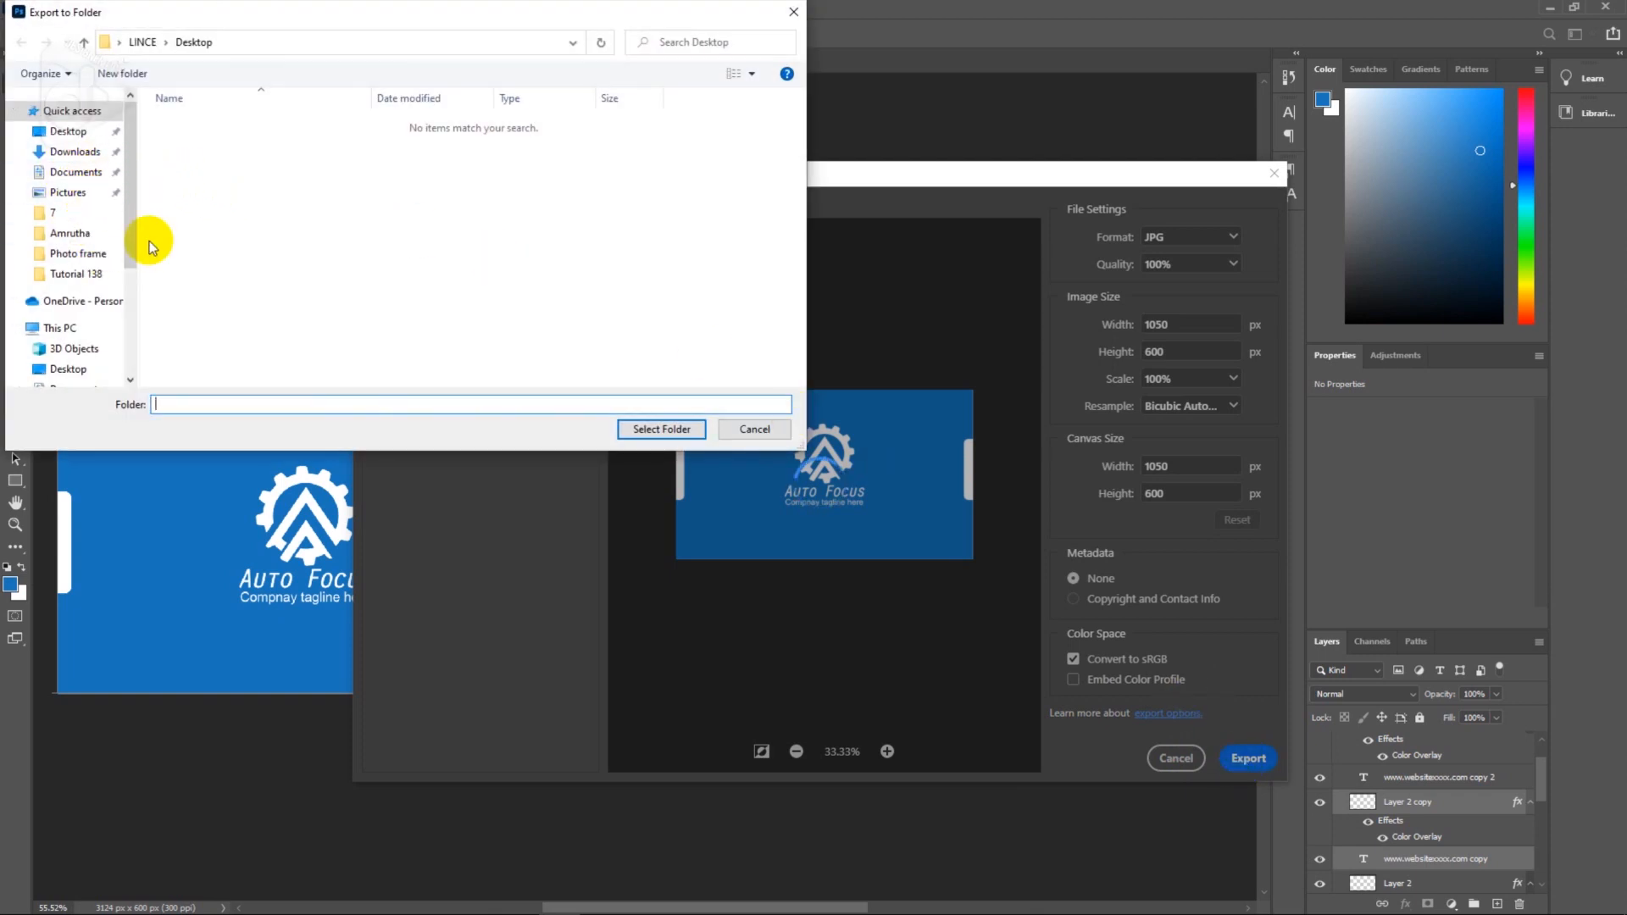
left_click(93, 274)
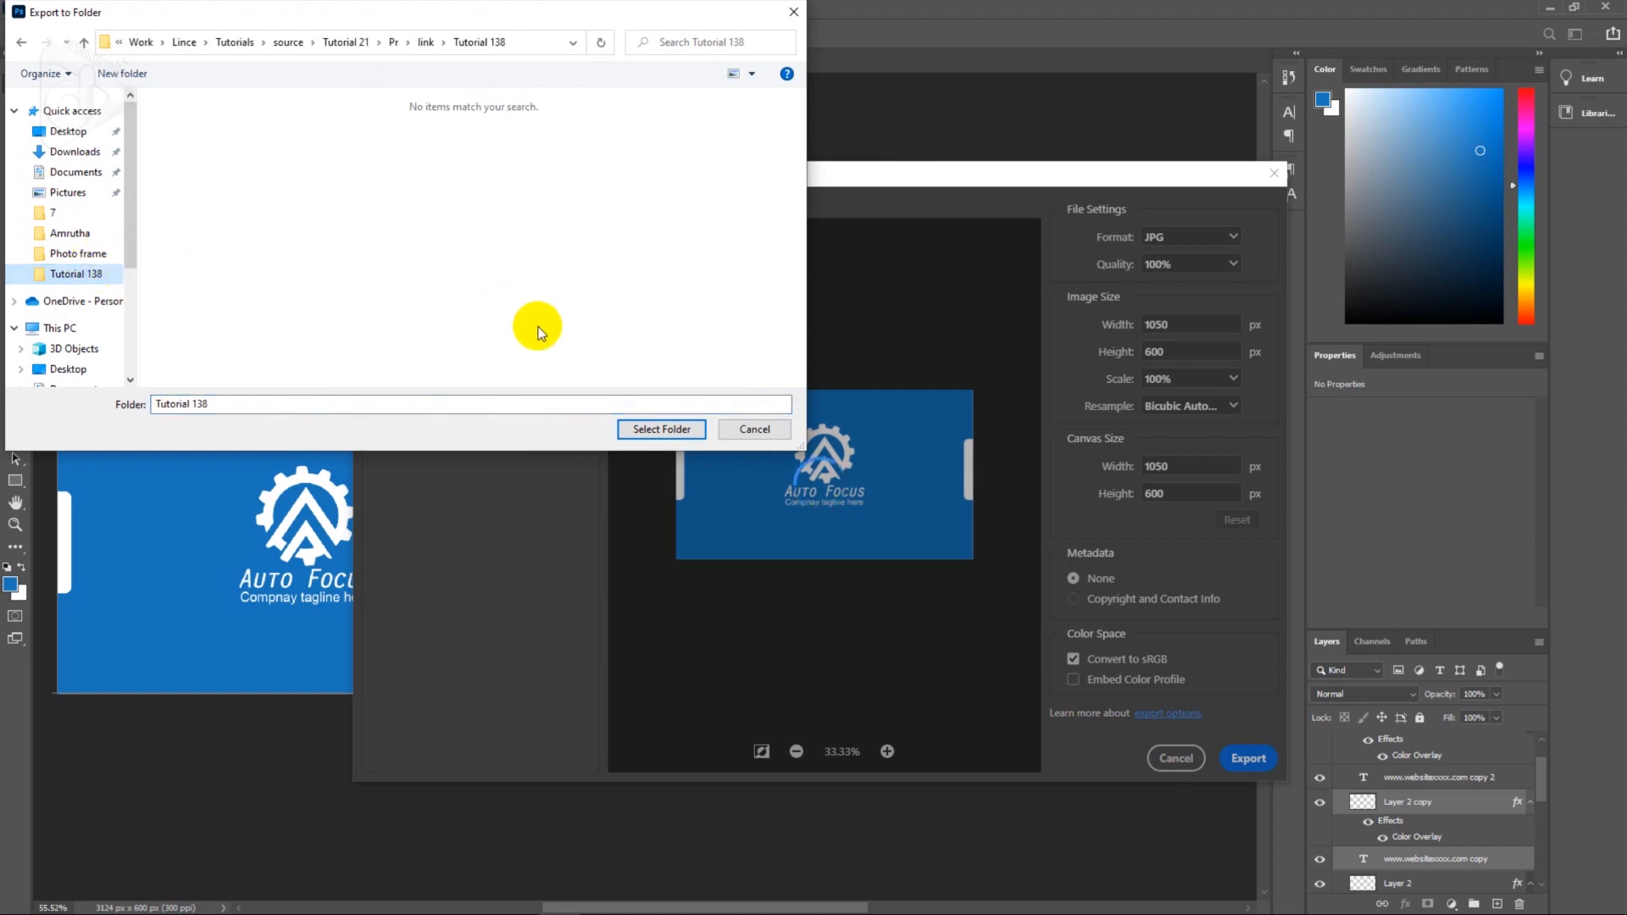
left_click(664, 426)
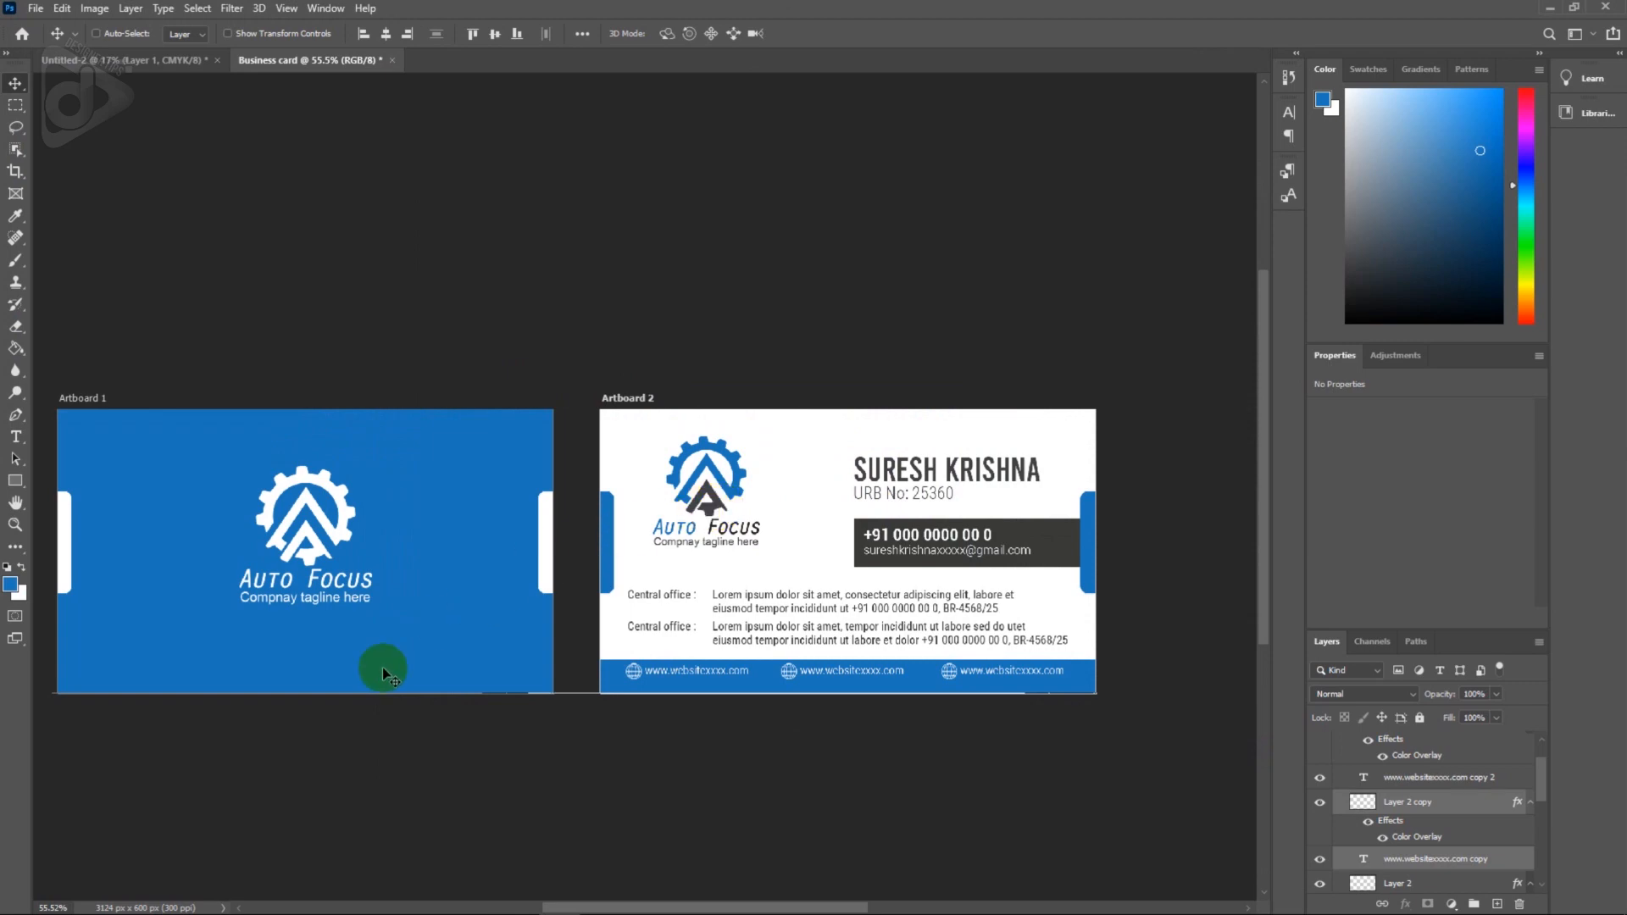
Switch to File Explorer, open the exported Artboard 1 image from the Tutorial 138 folder, and view the Artboard 2 image after it.
left_click(144, 899)
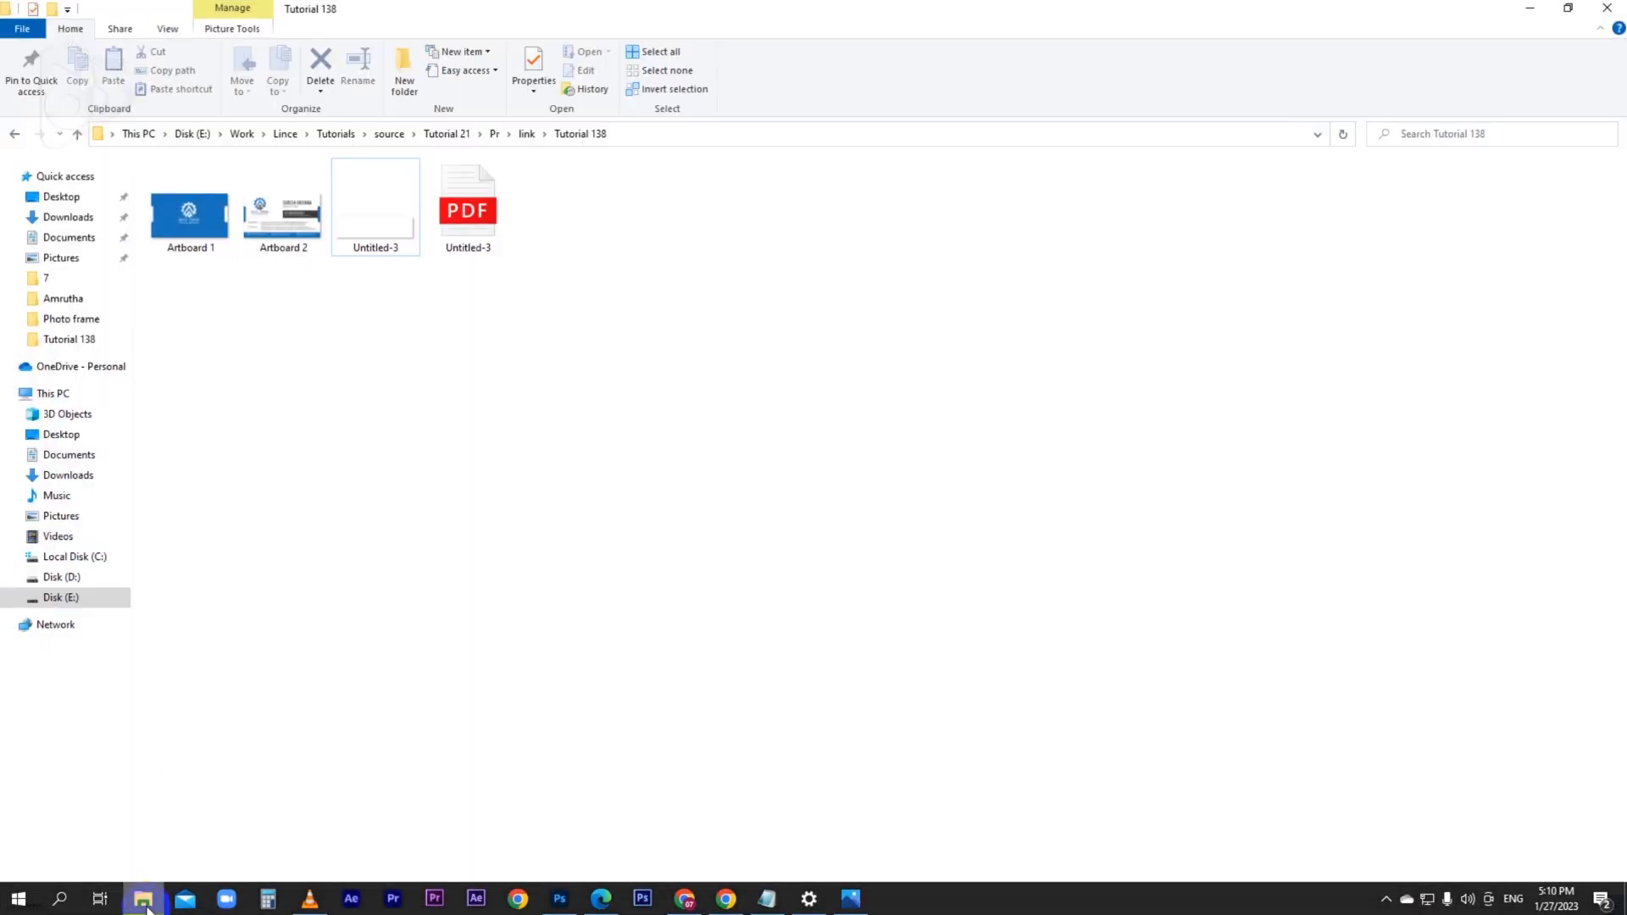
left_click(193, 227)
double_click(196, 231)
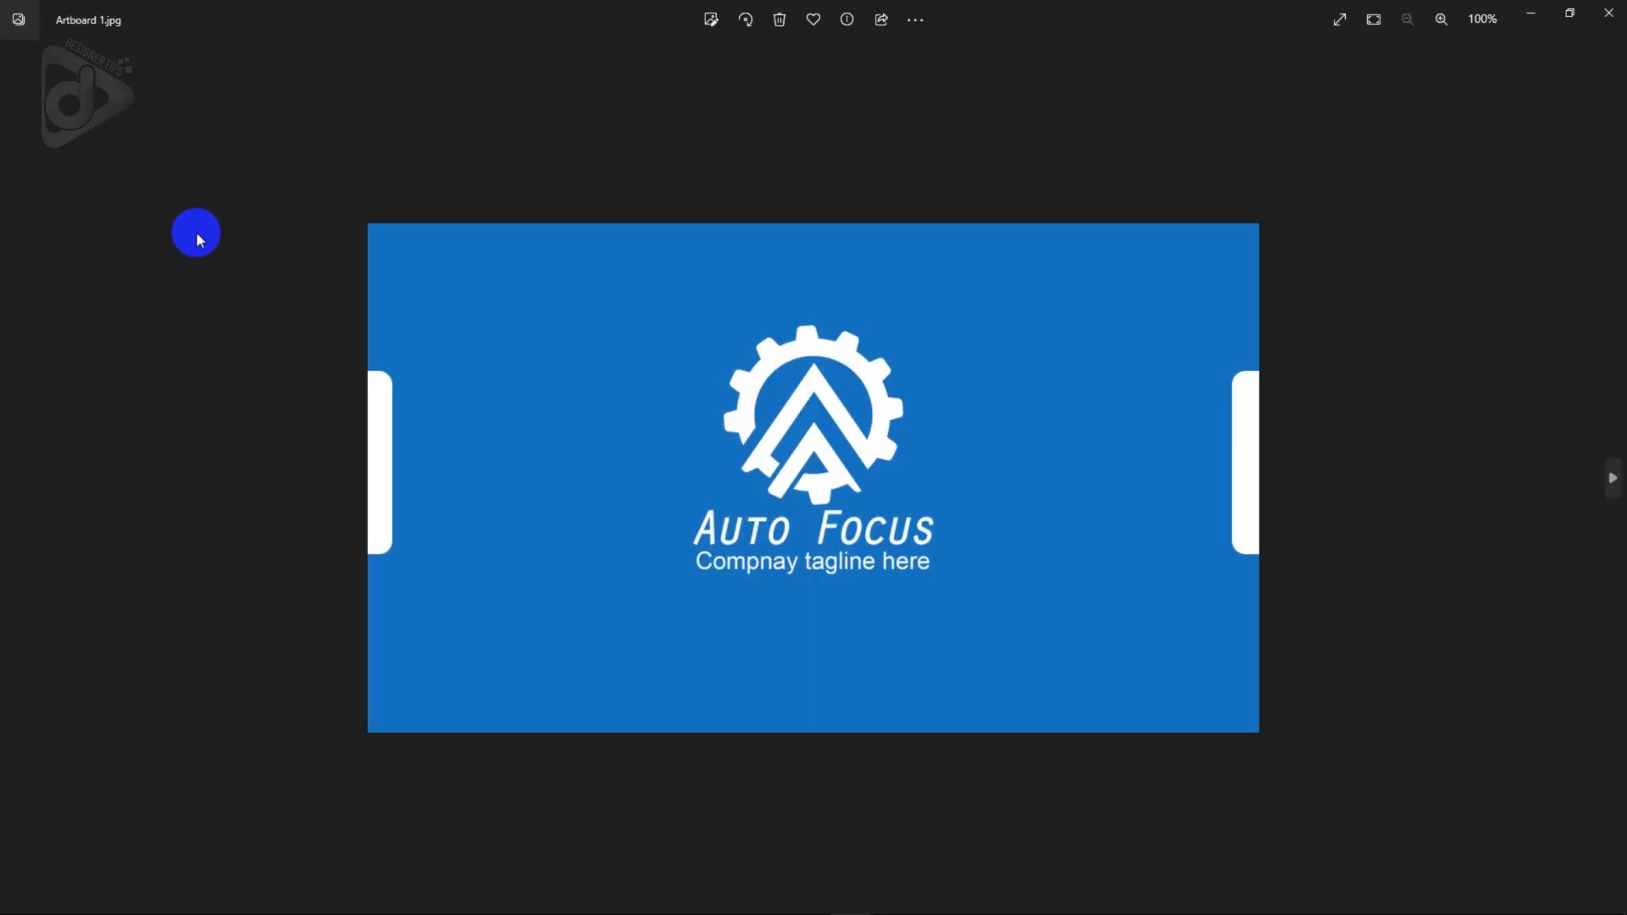
key("Right")
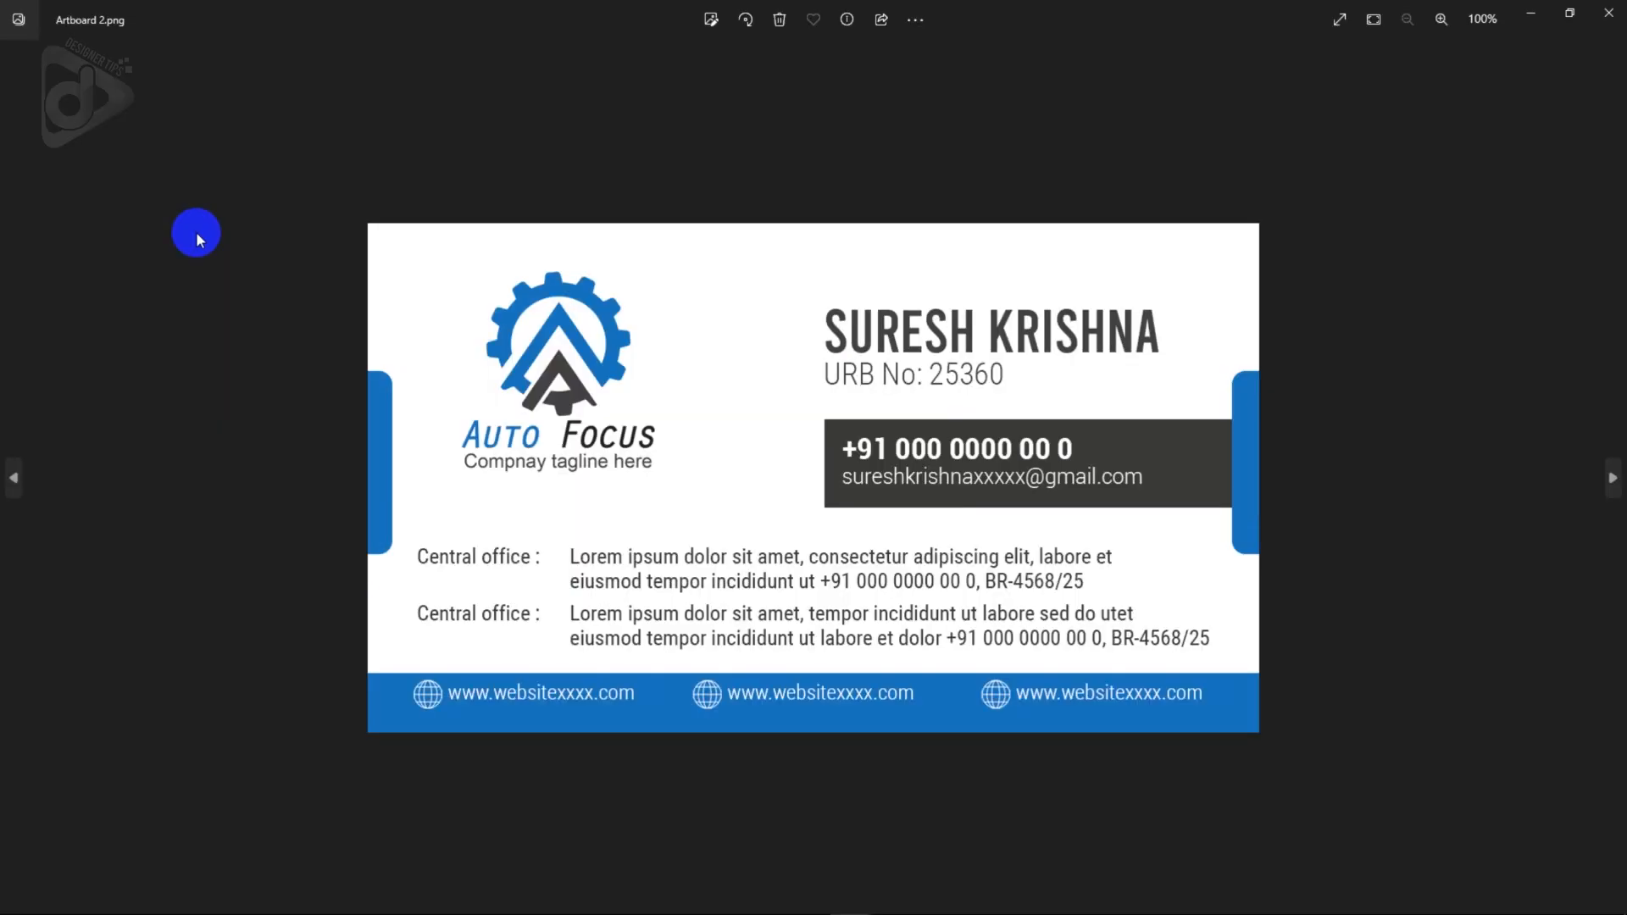